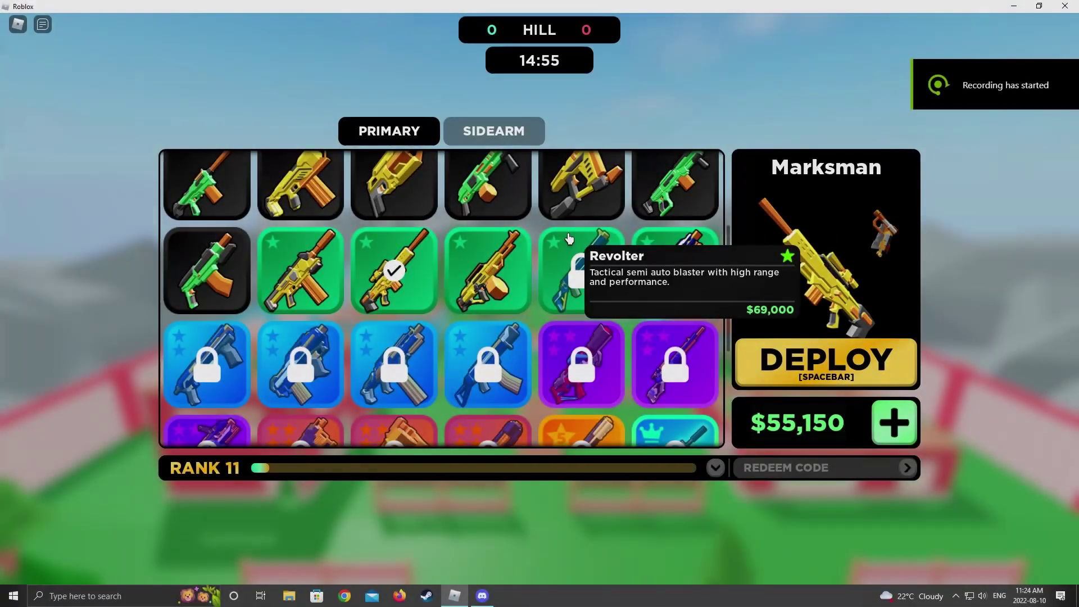
{"action": "scroll", "coordinate": [474, 228], "scroll_direction": "up", "scroll_amount": 1}
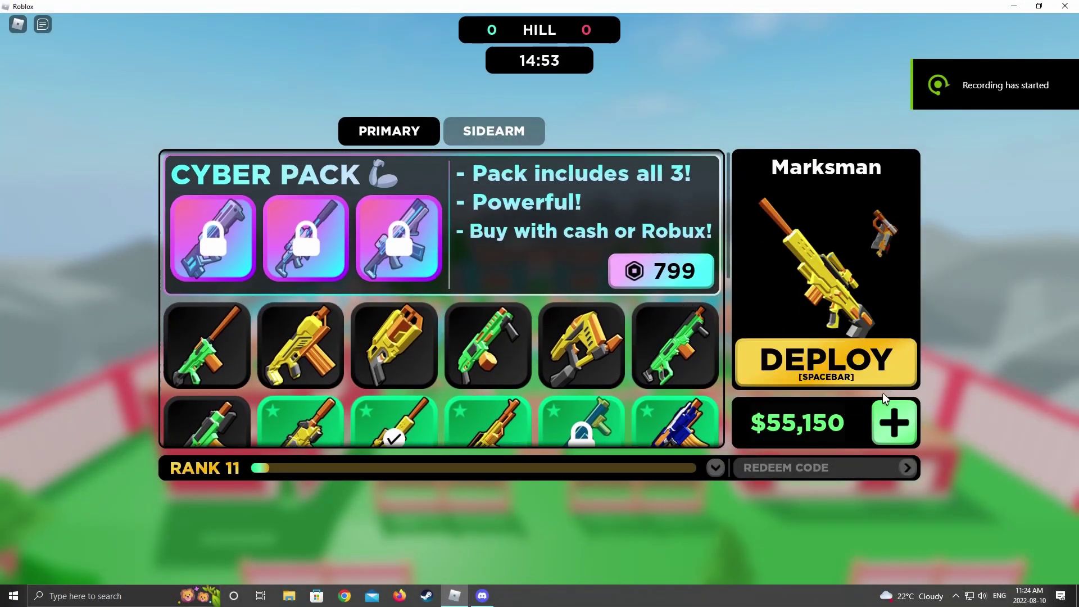
{"action": "scroll", "coordinate": [632, 359], "scroll_direction": "down", "scroll_amount": 1}
Step: Deploy into the King of the Hill match with the Marksman rifle equipped
{"action": "left_click", "coordinate": [849, 366]}
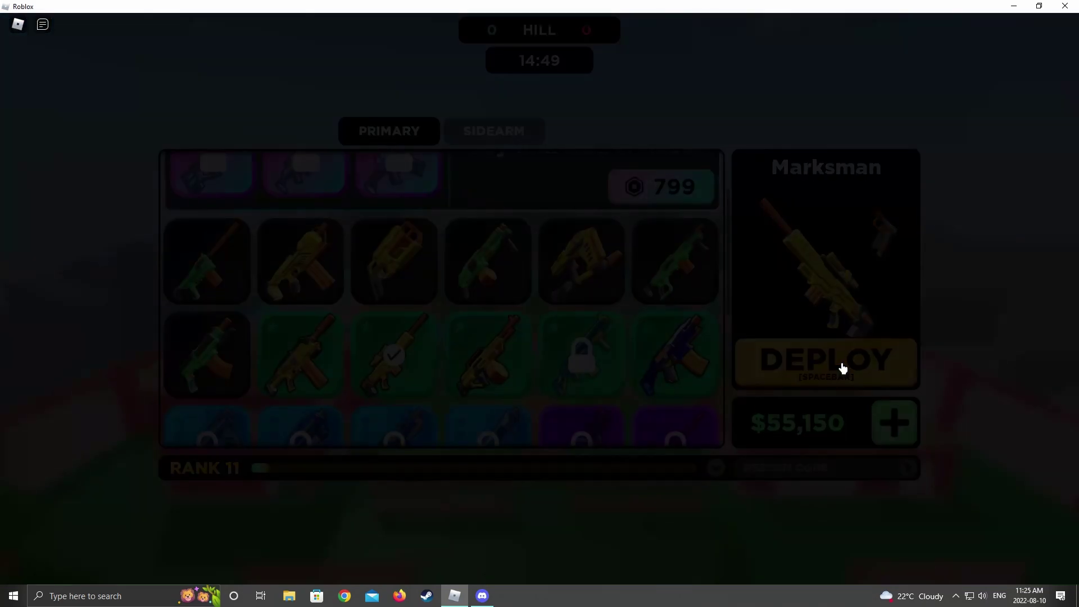
Step: Advance through the archway into the open field and scan left for enemies
{"action": "key", "text": "w"}
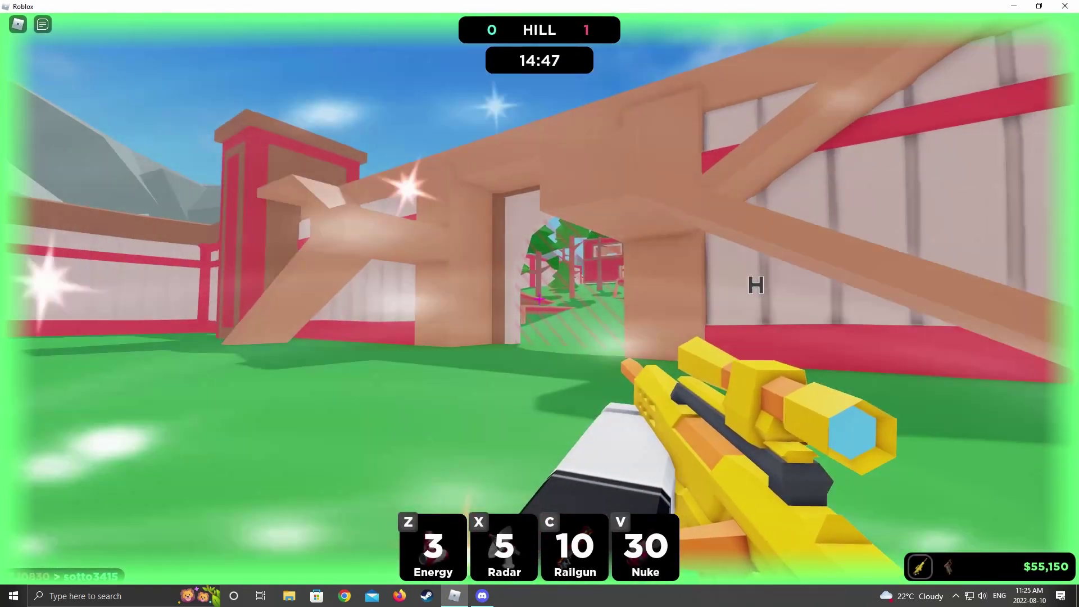
{"action": "key", "text": "w"}
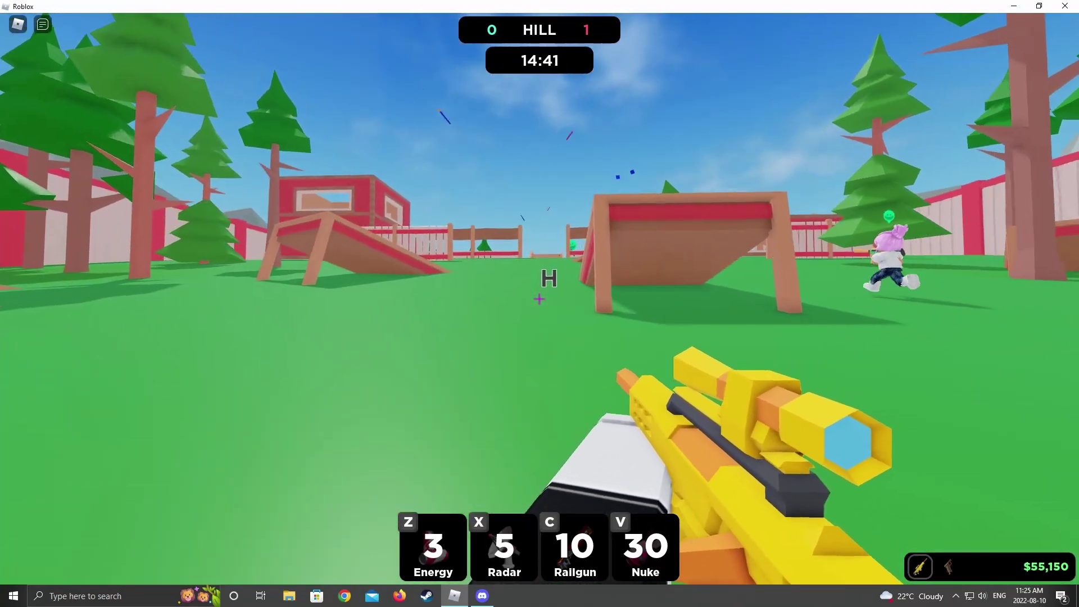
{"action": "key", "text": "w"}
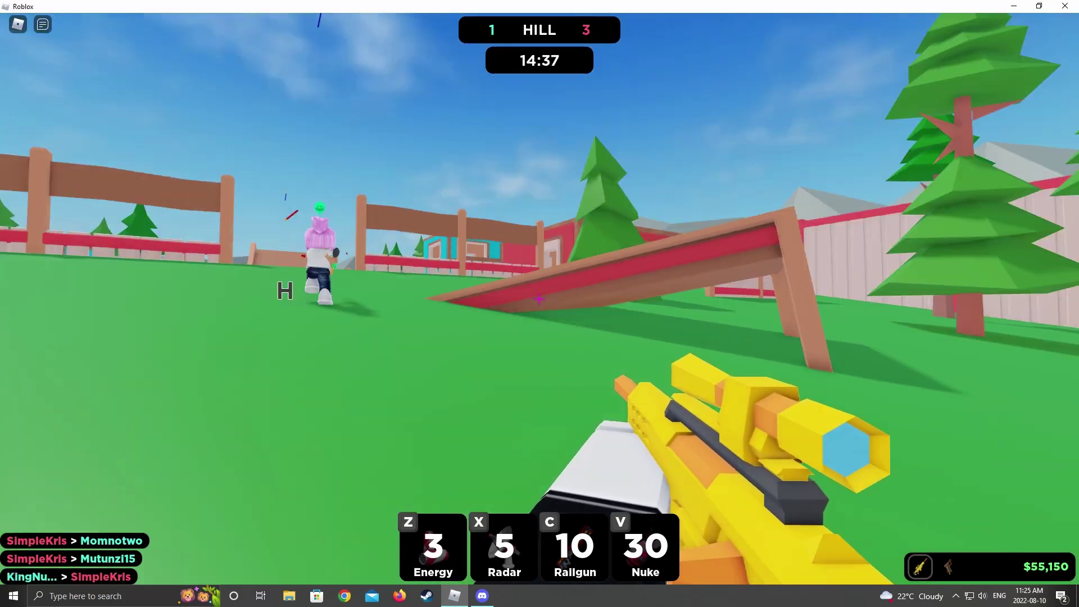
{"action": "key", "text": "w"}
{"action": "key", "text": "w"}
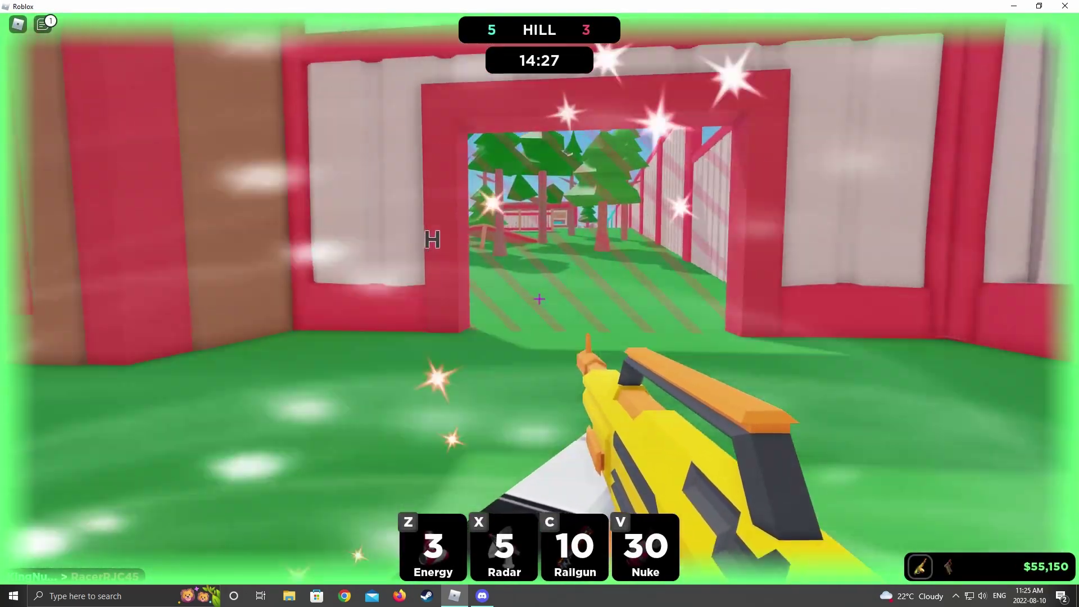
{"action": "key", "text": "w"}
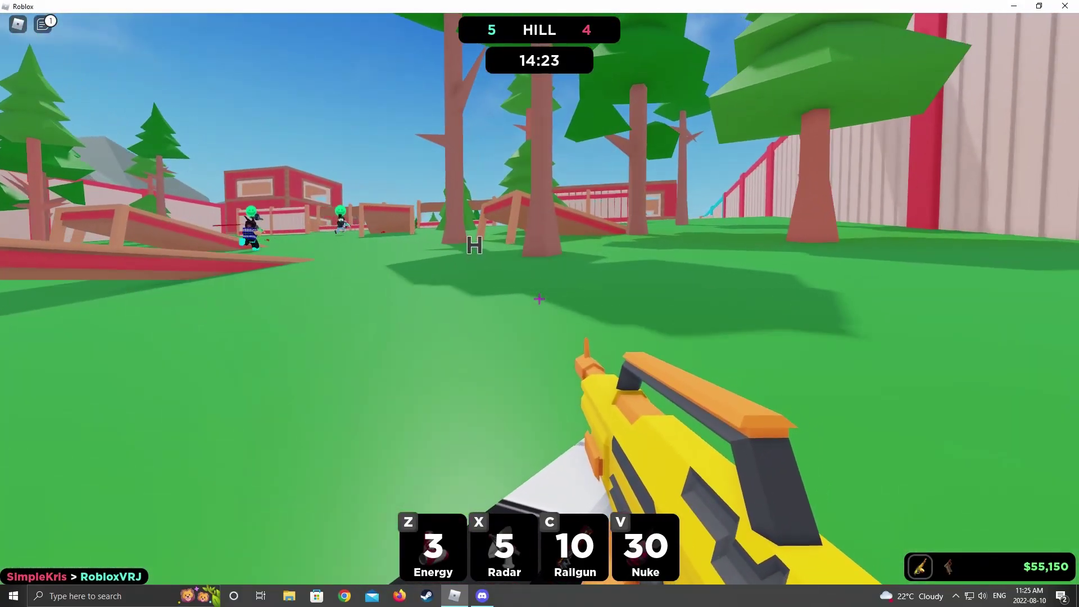
Step: Push past the trees and land a headshot tag for +$375
{"action": "key", "text": "w"}
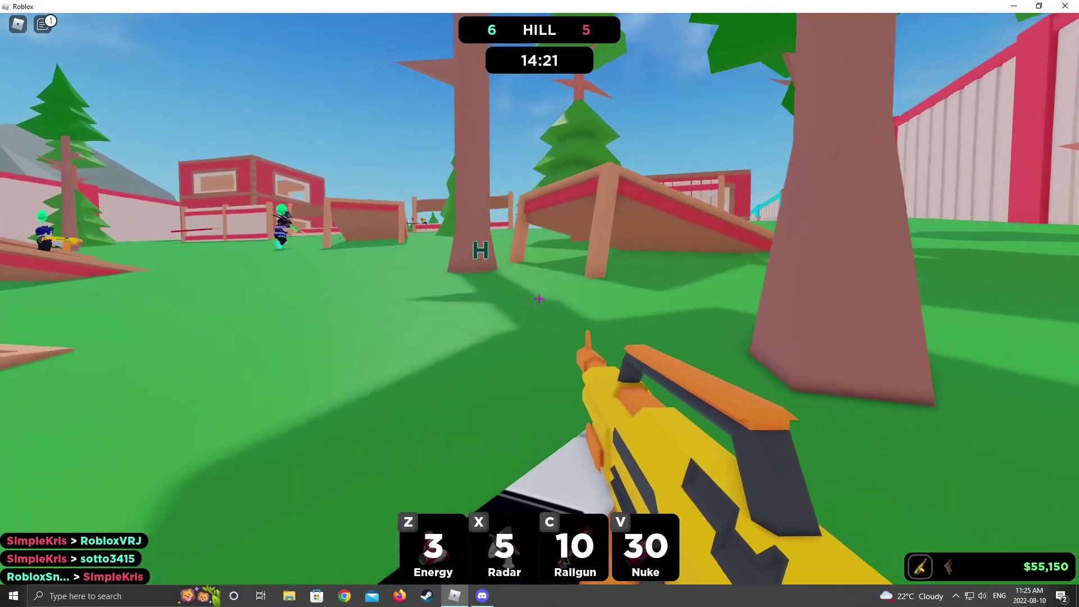
{"action": "key", "text": "w"}
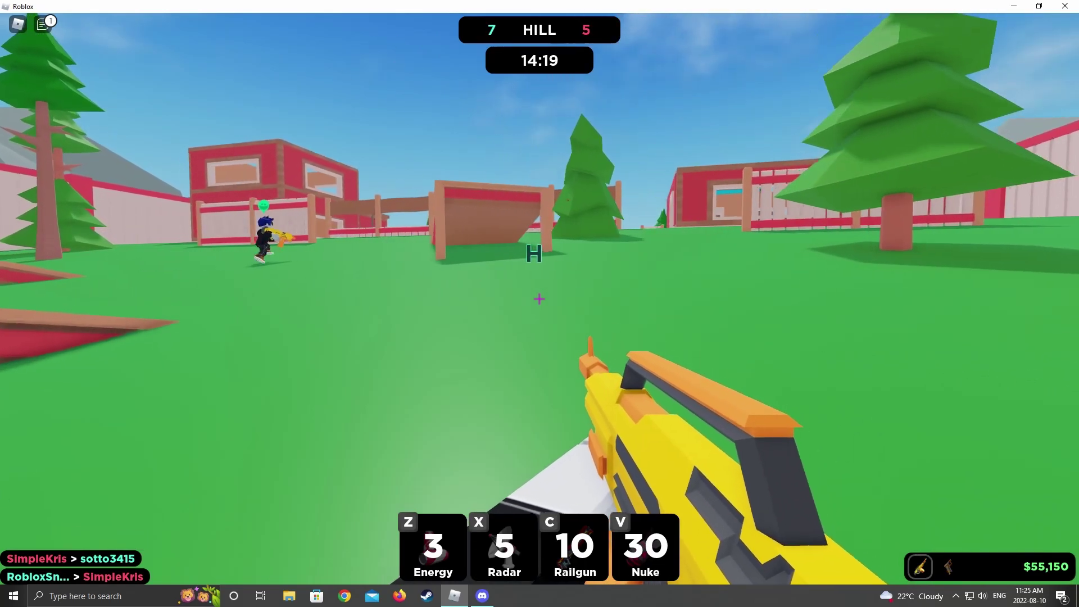
{"action": "key", "text": "w"}
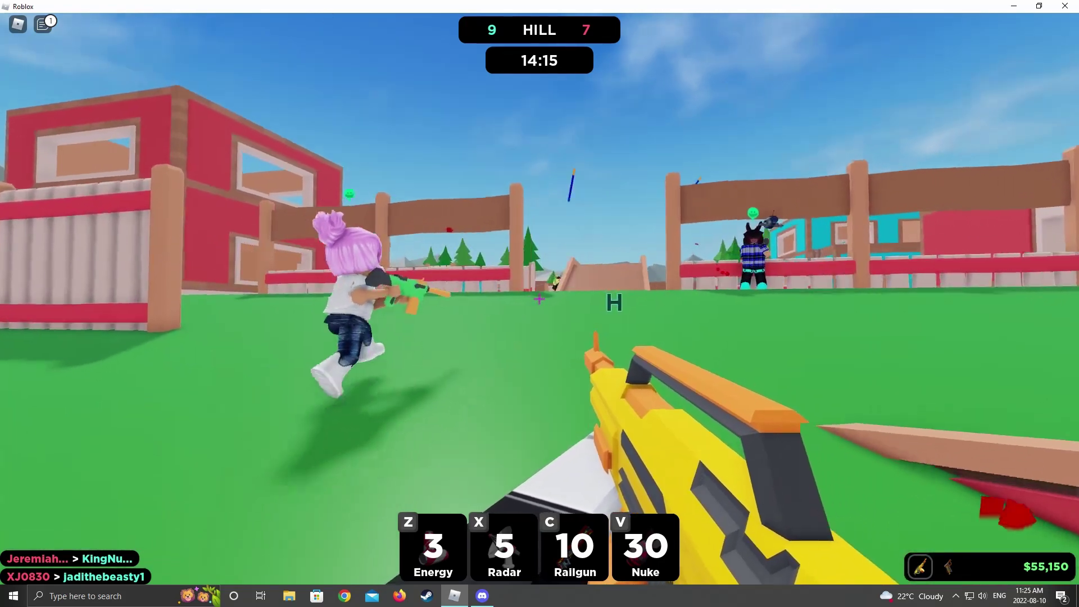
{"action": "key", "text": "w"}
{"action": "left_click", "coordinate": [539, 304]}
{"action": "key", "text": "w"}
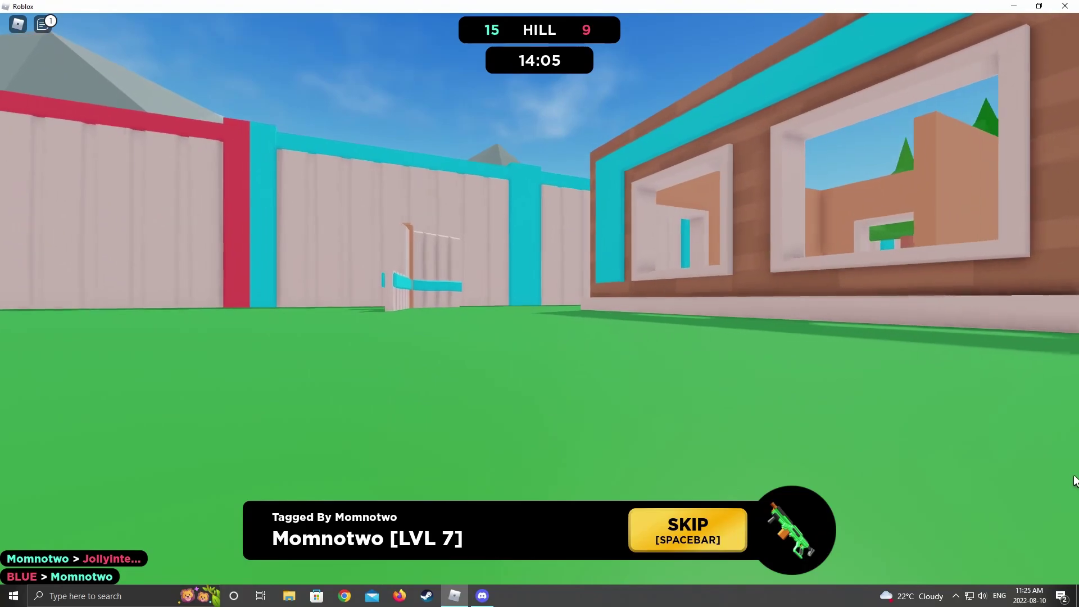
Step: Respawn with the LMG and push through the archway across the field toward the ramp
{"action": "key", "text": "space"}
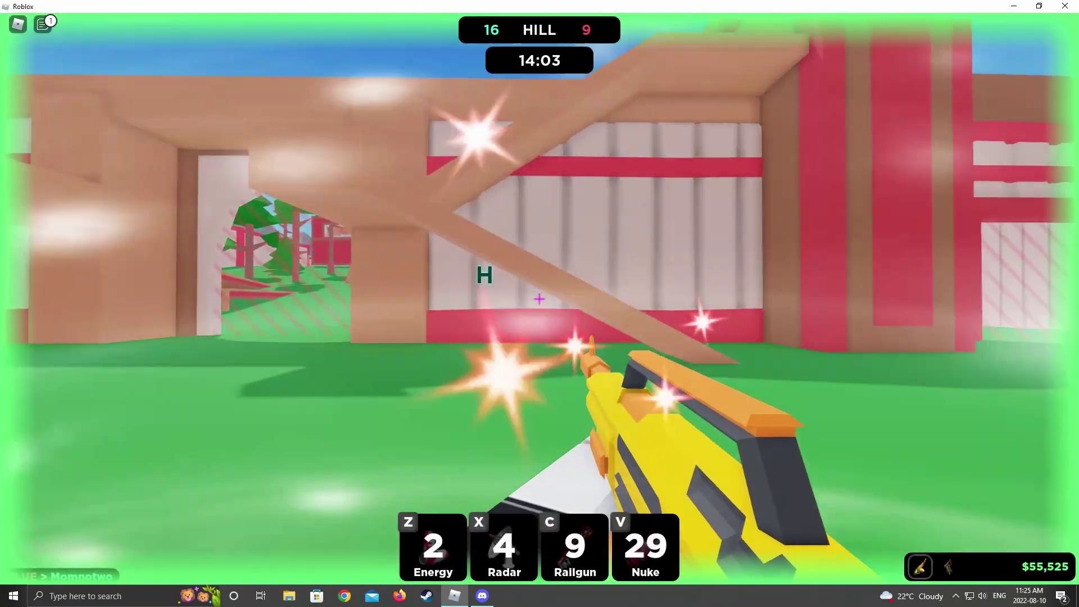
{"action": "left_click_drag", "start_coordinate": [540, 299], "coordinate": [540, 299]}
{"action": "key", "text": "w"}
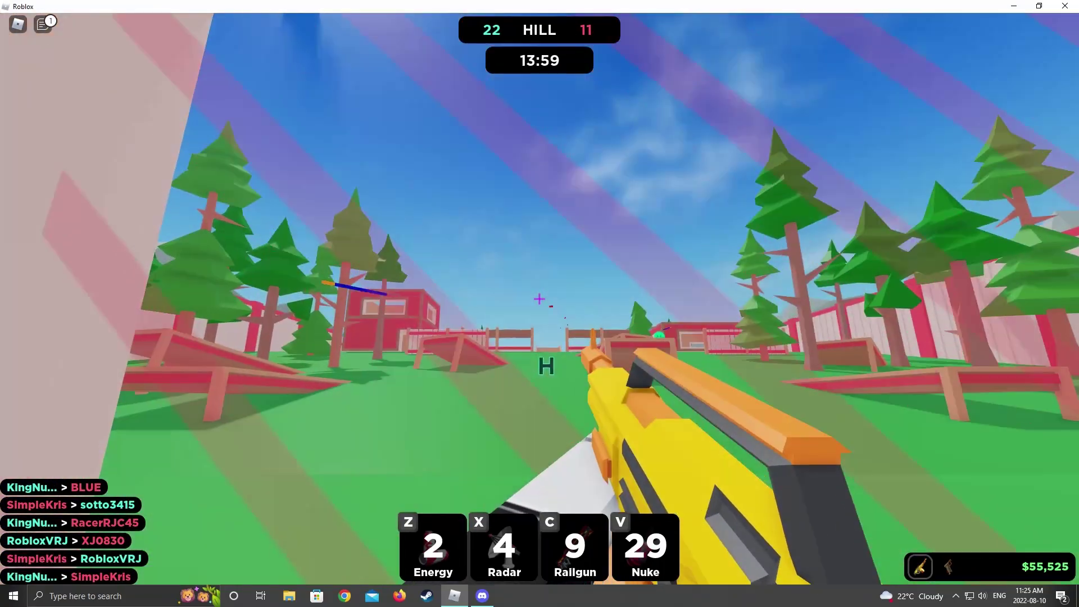
{"action": "key", "text": "w"}
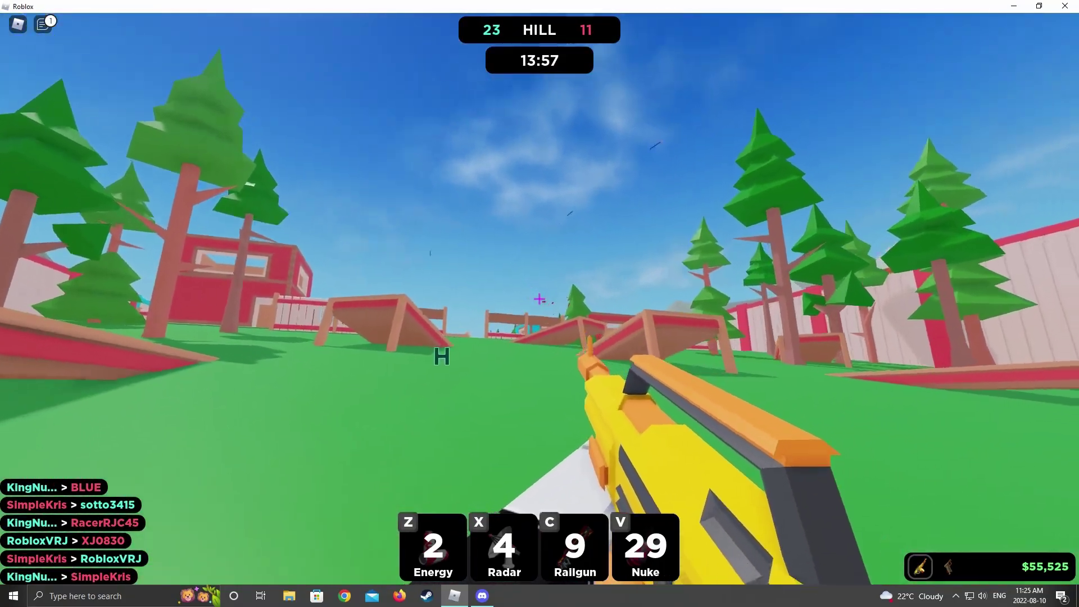
{"action": "key", "text": "w"}
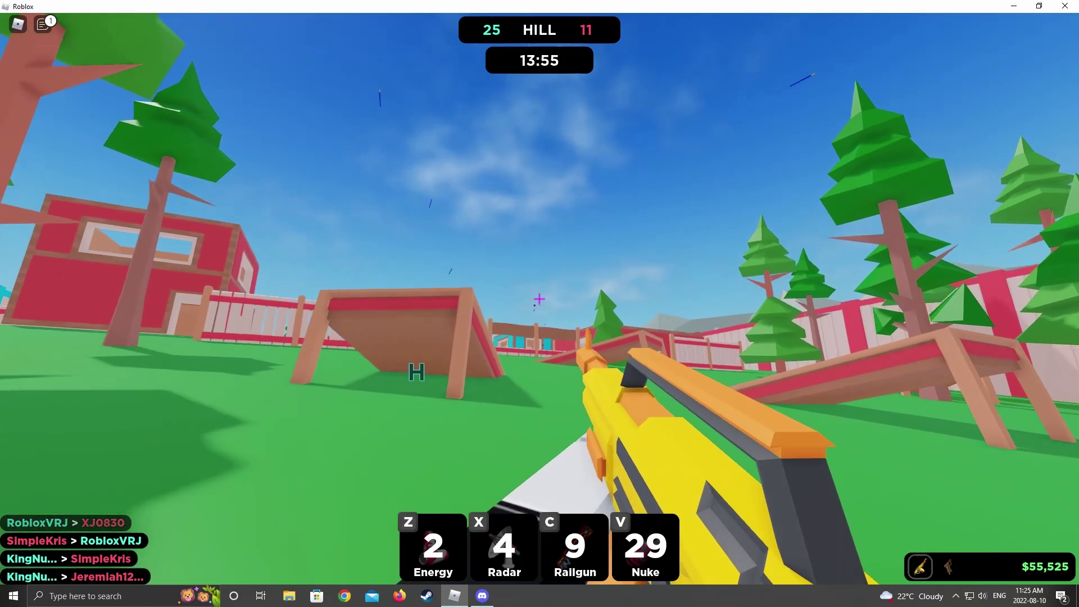
{"action": "key", "text": "w"}
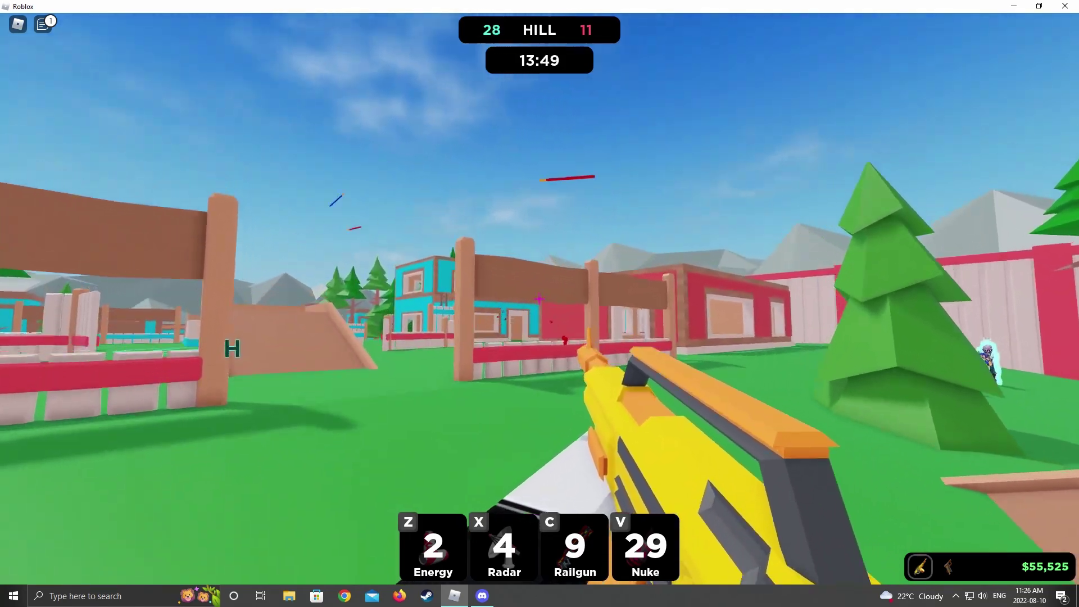
Step: Tag two enemies near the hill for a 2-streak, then skip the kill cam
{"action": "key", "text": "w"}
{"action": "left_click", "coordinate": [539, 295]}
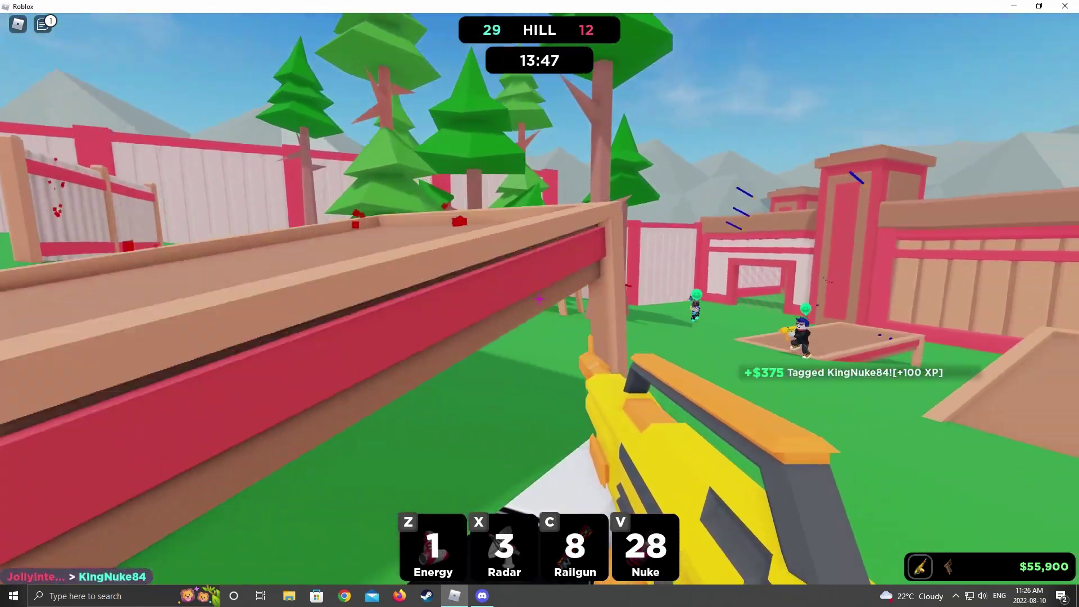
{"action": "key", "text": "w"}
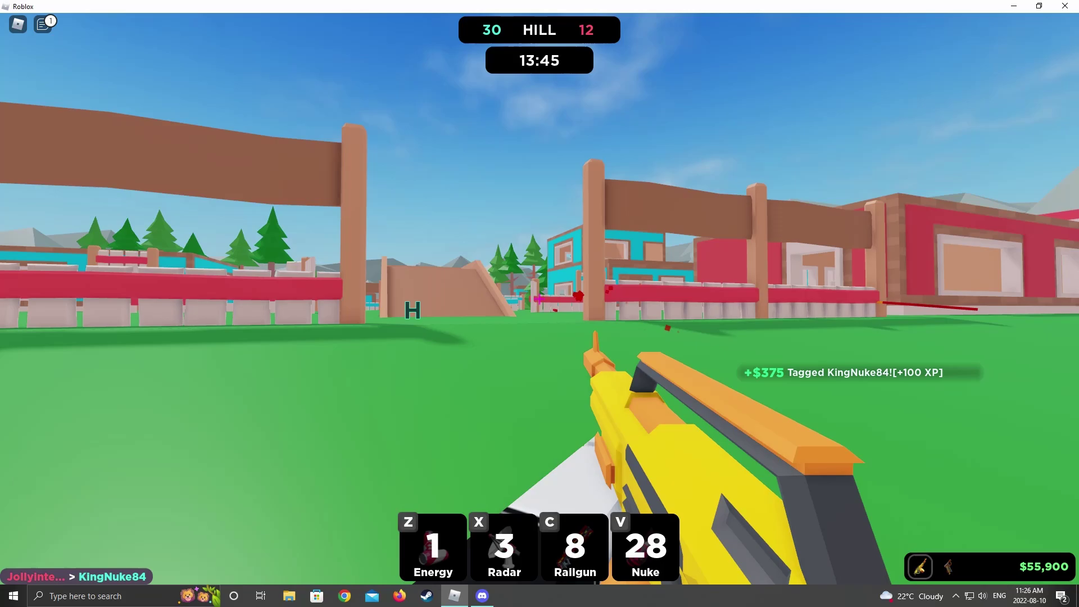
{"action": "key", "text": "w"}
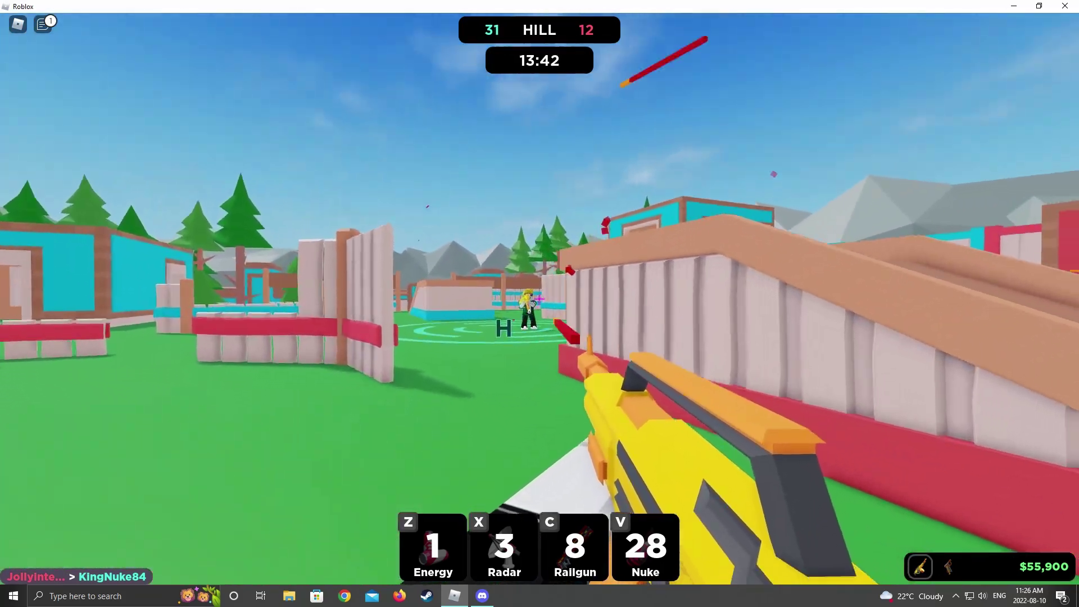
{"action": "left_click", "coordinate": [541, 300]}
{"action": "key", "text": "w"}
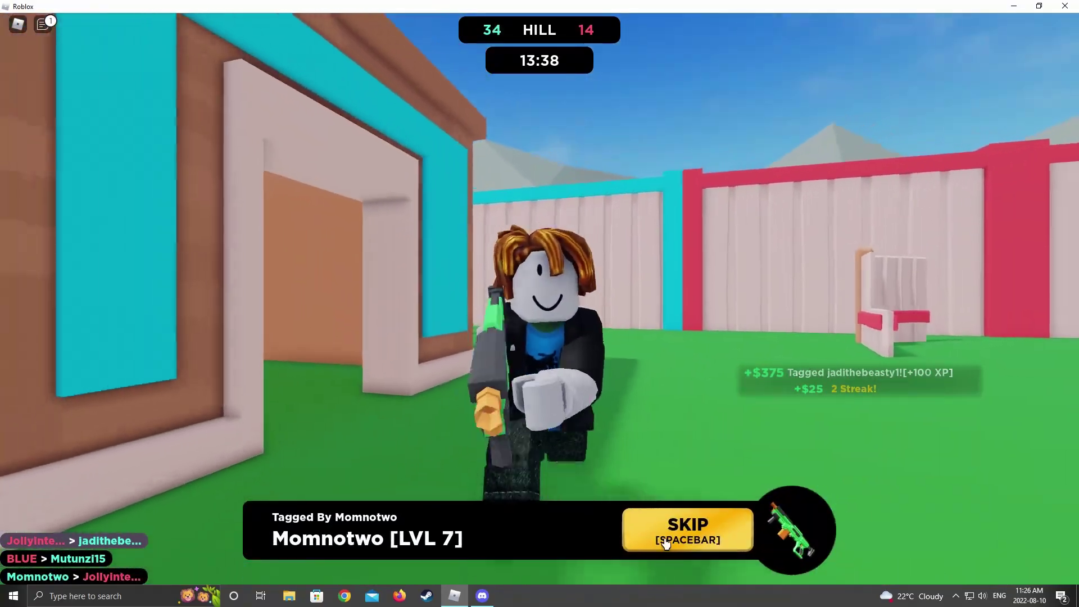
{"action": "left_click", "coordinate": [666, 543]}
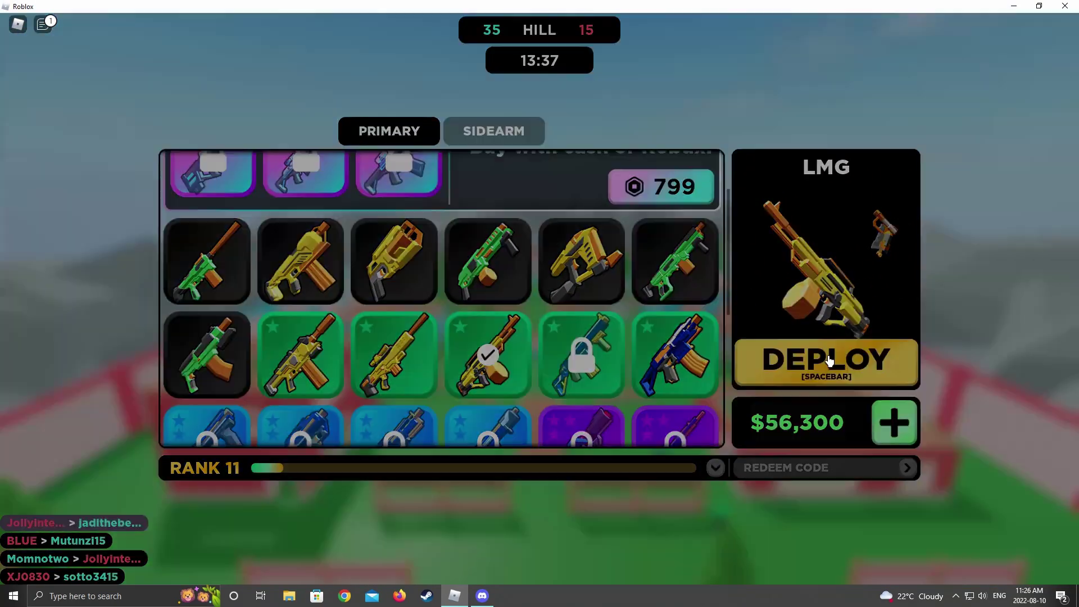
Step: Redeploy with the LMG, tag an enemy near the fence, then skip the kill cam
{"action": "key", "text": "space"}
{"action": "key", "text": "w"}
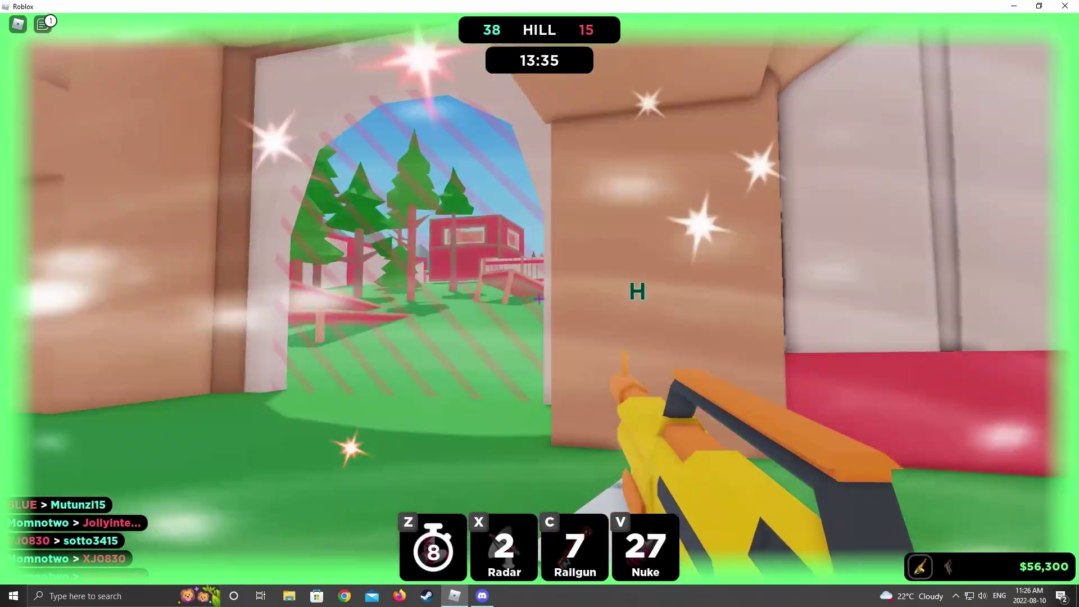
{"action": "key", "text": "w"}
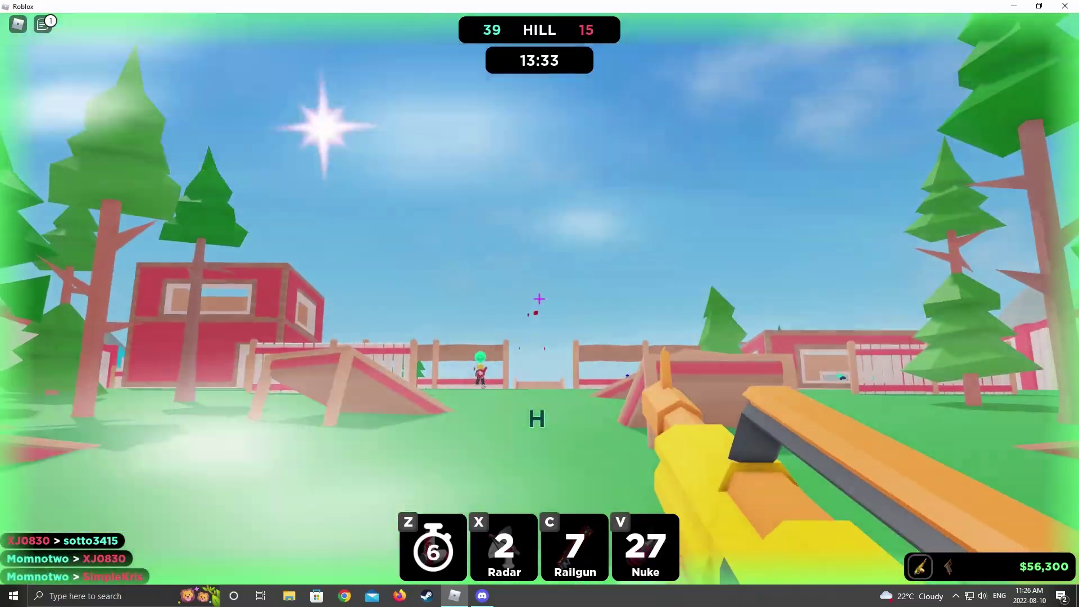
{"action": "key", "text": "w"}
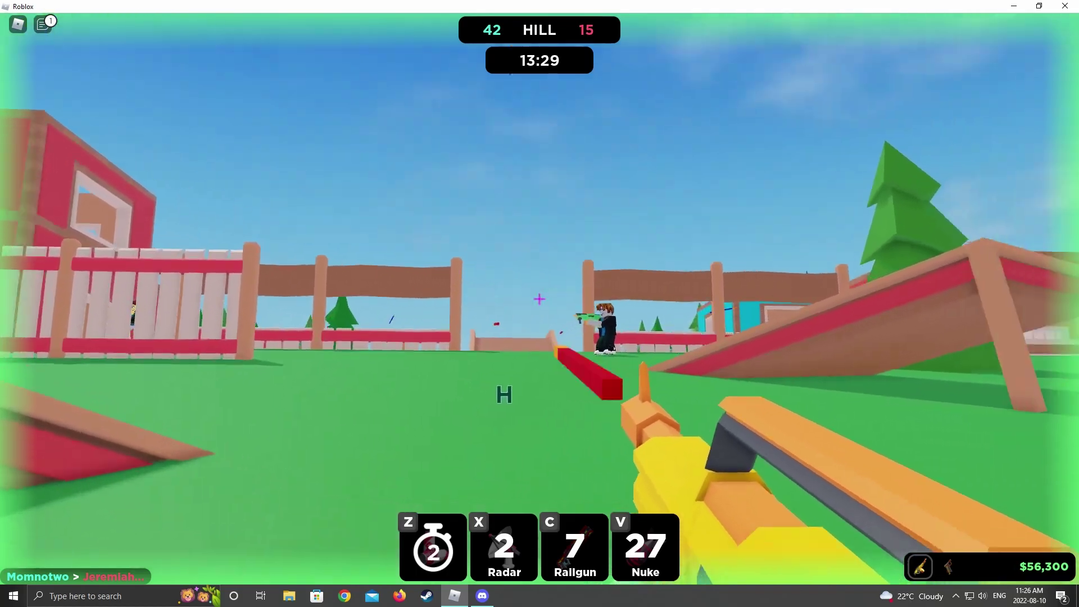
{"action": "left_click", "coordinate": [557, 321]}
{"action": "key", "text": "w"}
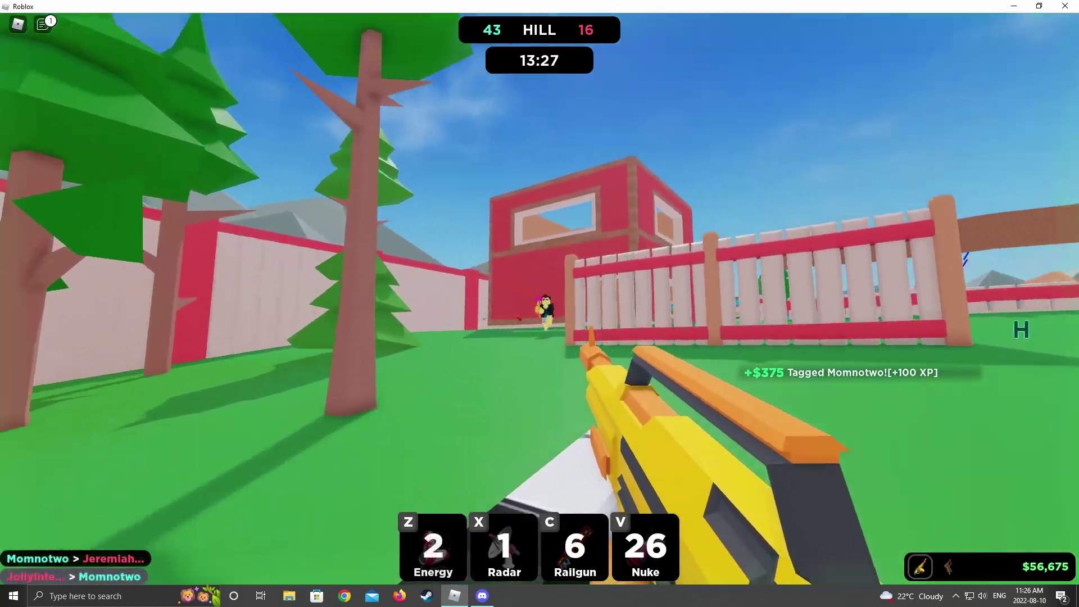
{"action": "key", "text": "w"}
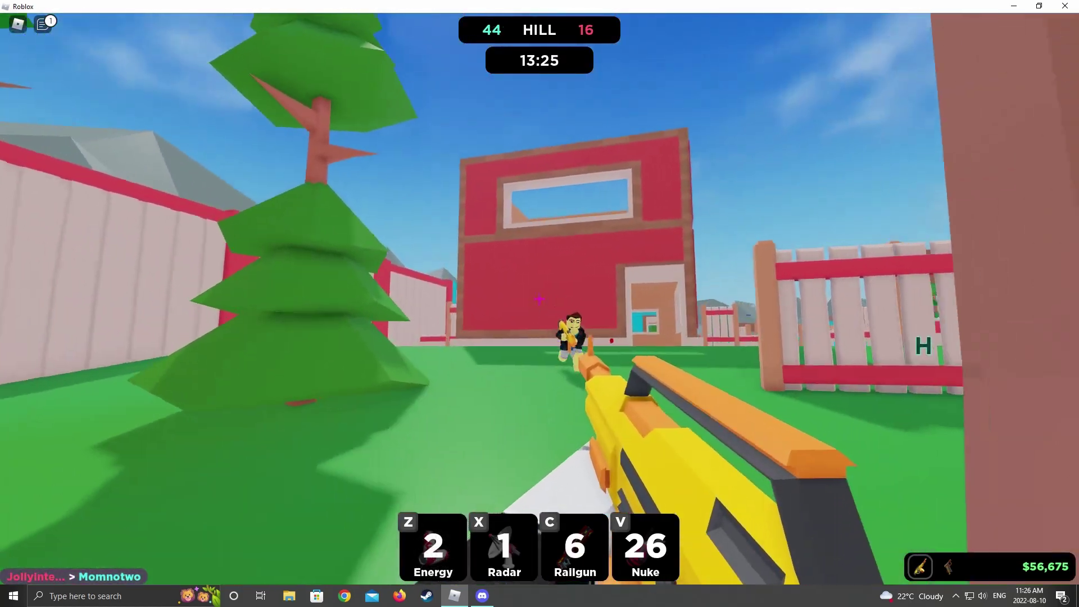
{"action": "key", "text": "w"}
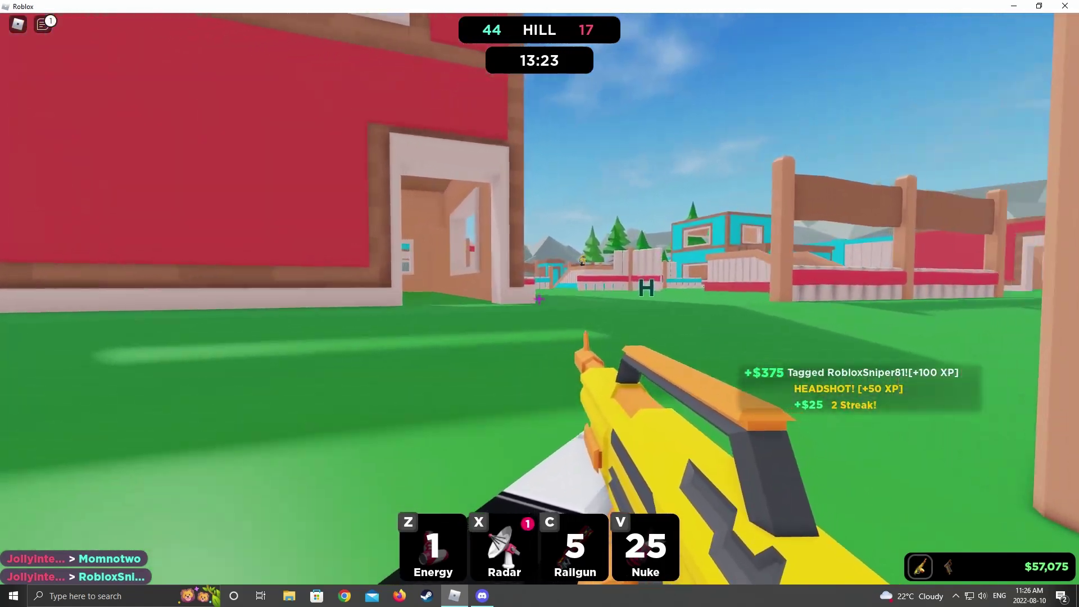
{"action": "key", "text": "w"}
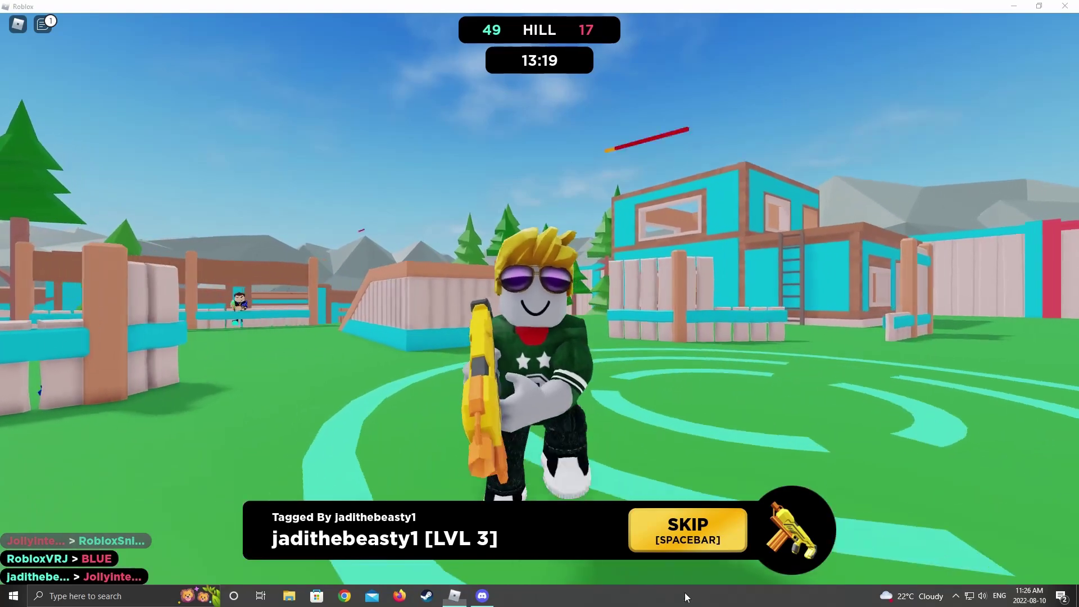
{"action": "left_click", "coordinate": [688, 532]}
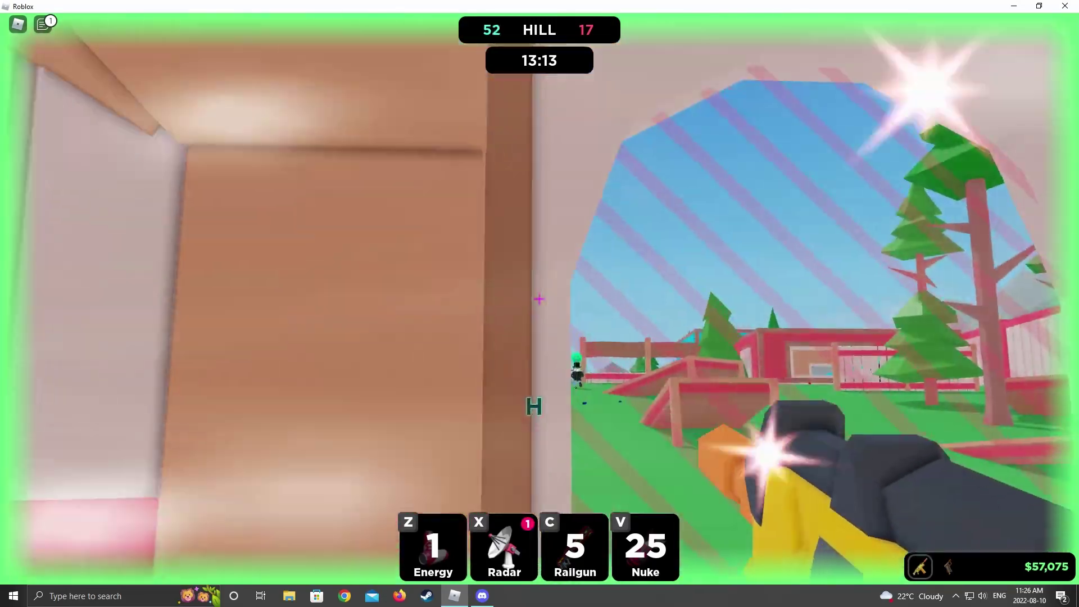
Step: Activate Radar and advance past the ramp toward the hill and teal building
{"action": "key", "text": "x"}
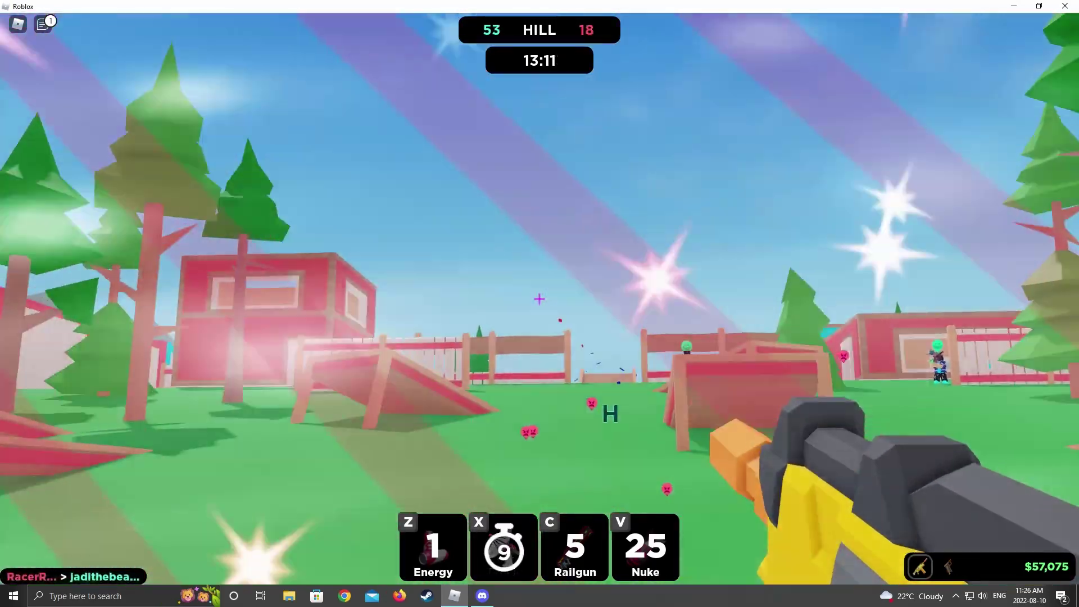
{"action": "key", "text": "w"}
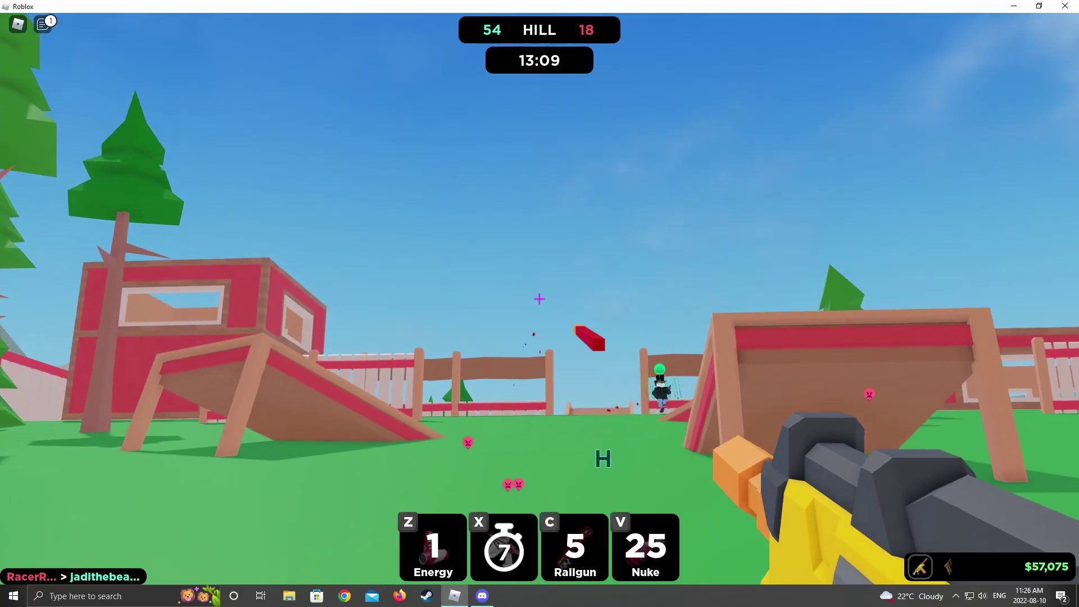
{"action": "key", "text": "w"}
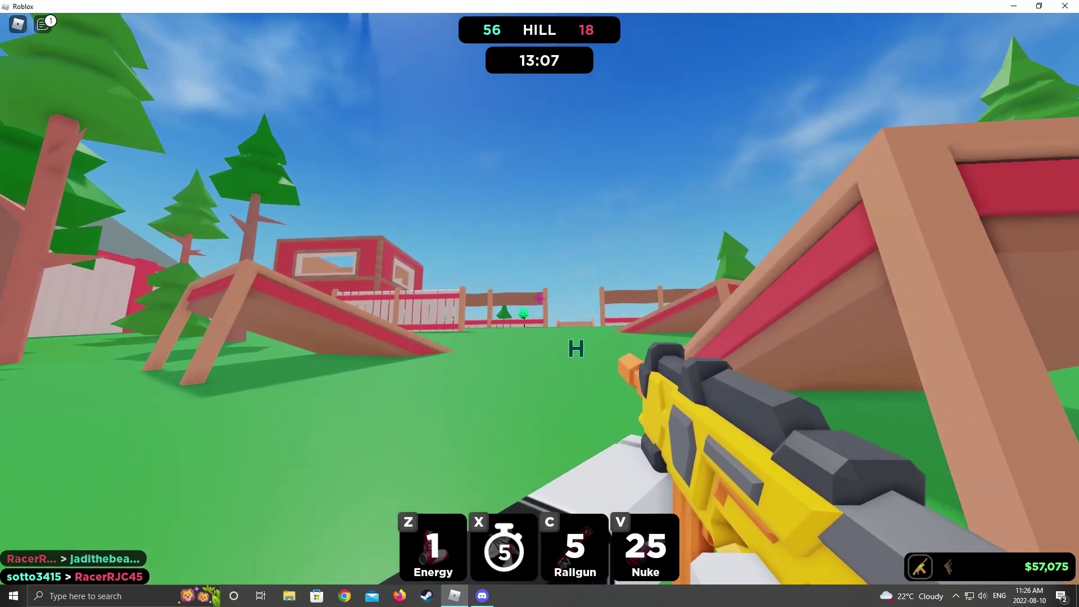
{"action": "key", "text": "w"}
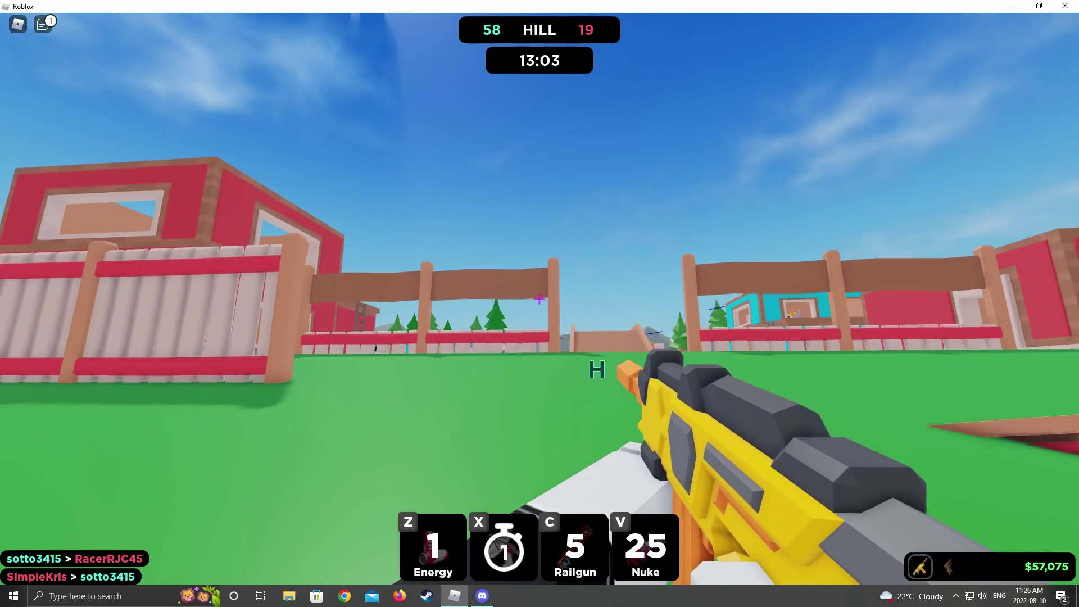
{"action": "key", "text": "w"}
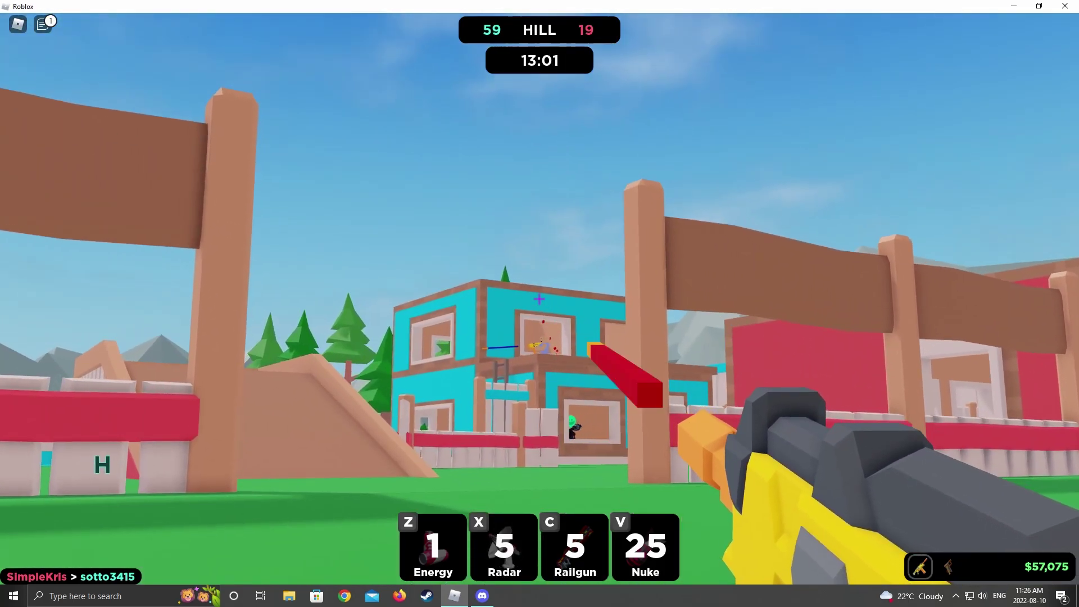
Step: Land a headshot tag, trigger Energy, and run up the ramp into the hill zone
{"action": "left_click", "coordinate": [540, 299]}
{"action": "key", "text": "z"}
{"action": "key", "text": "w"}
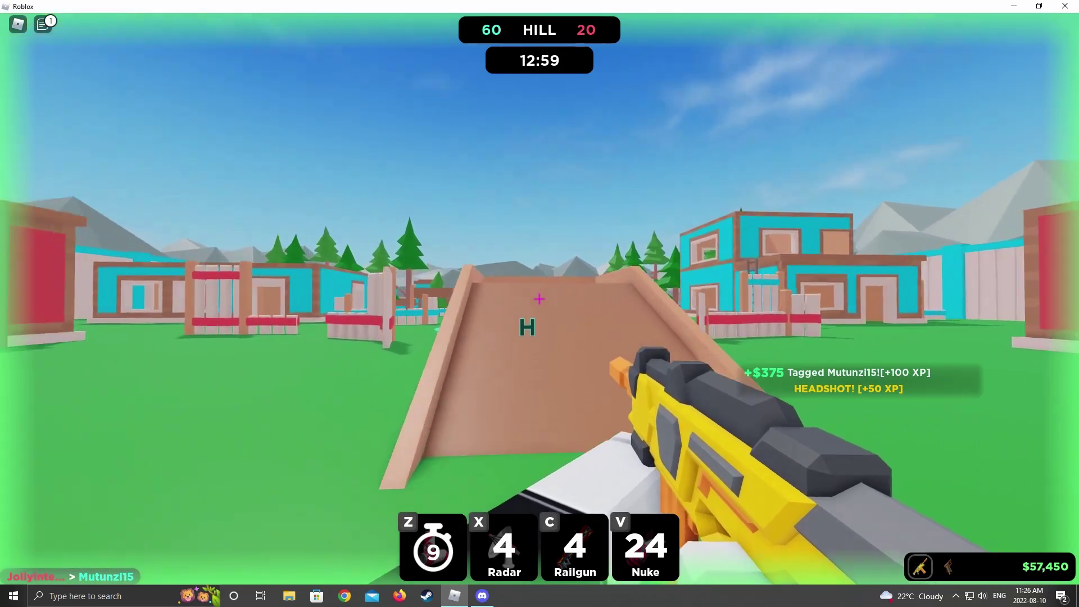
{"action": "key", "text": "w"}
{"action": "key", "text": "w"}
{"action": "key", "text": "w"}
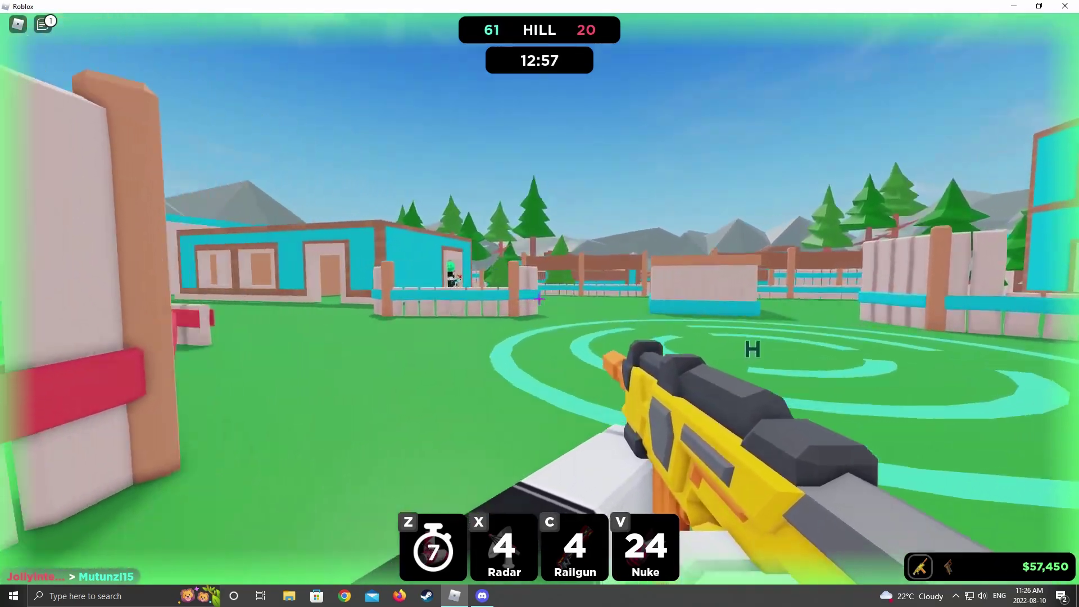
{"action": "key", "text": "w"}
{"action": "key", "text": "w"}
{"action": "key", "text": "a"}
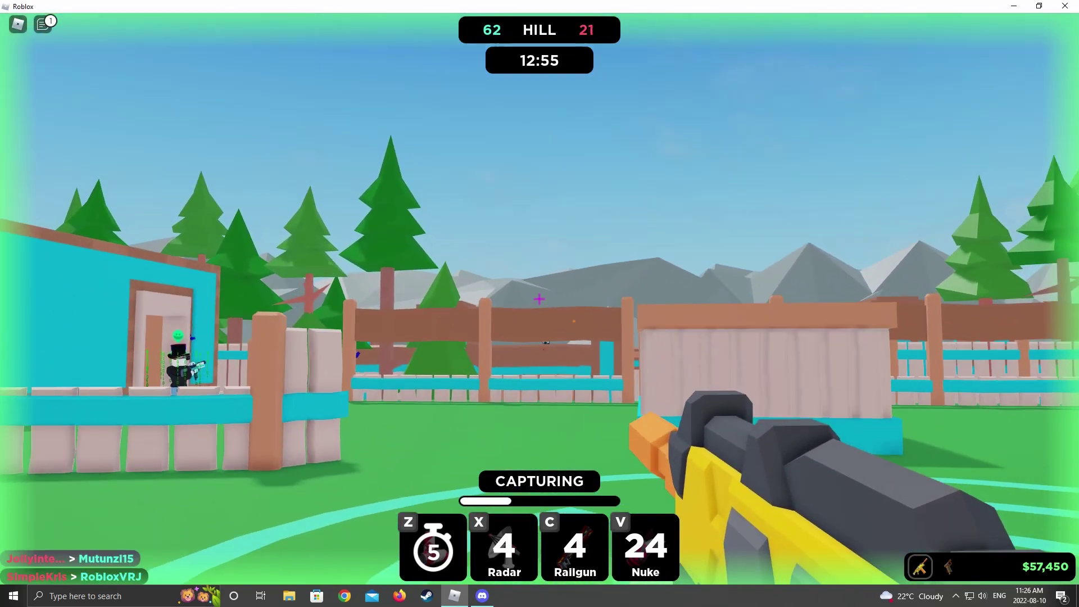
{"action": "key", "text": "a"}
{"action": "key", "text": "w"}
{"action": "key", "text": "w"}
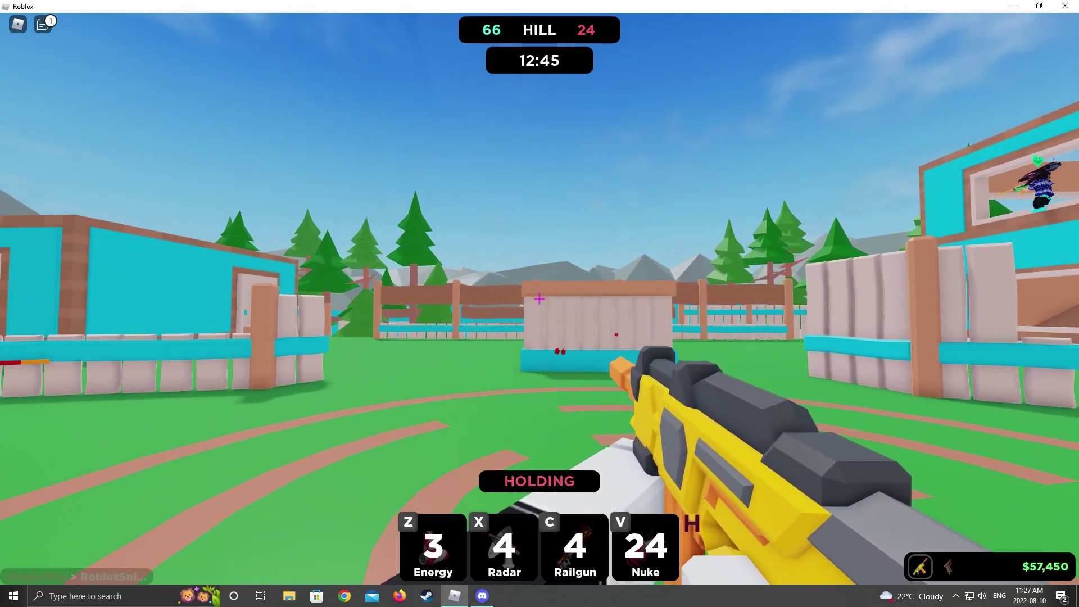
Step: Tag opponents beyond the fence and across the field
{"action": "key", "text": "w"}
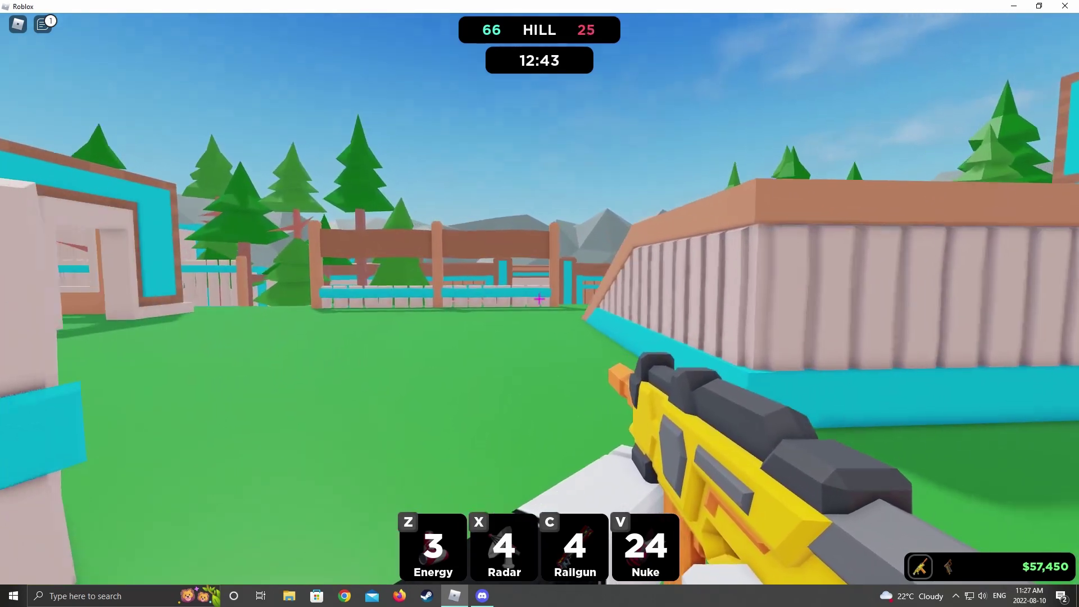
{"action": "key", "text": "w"}
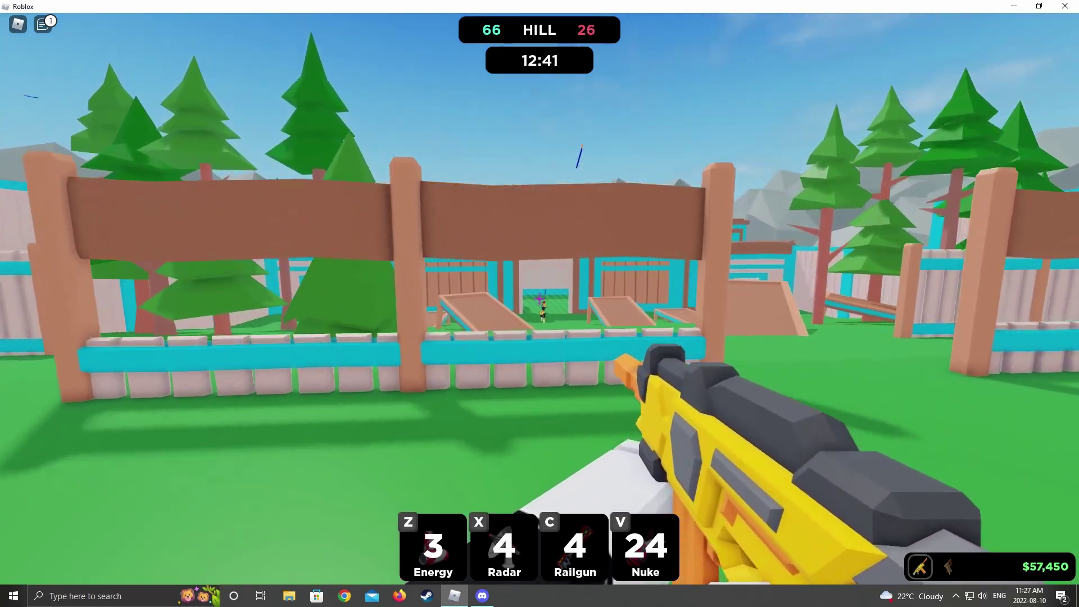
{"action": "left_click", "coordinate": [540, 303]}
{"action": "key", "text": "w"}
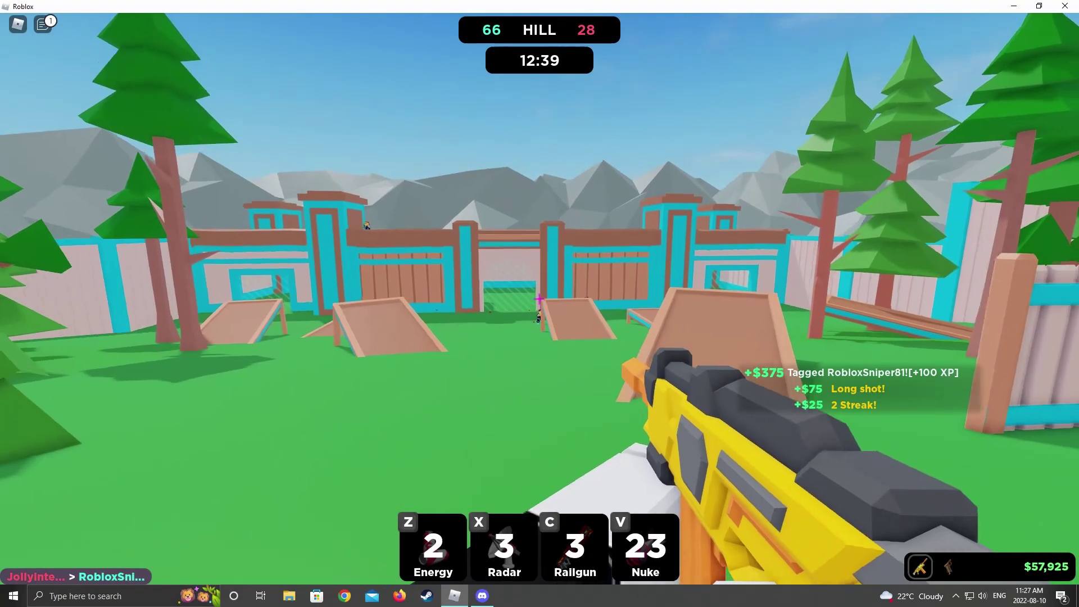
{"action": "key", "text": "w"}
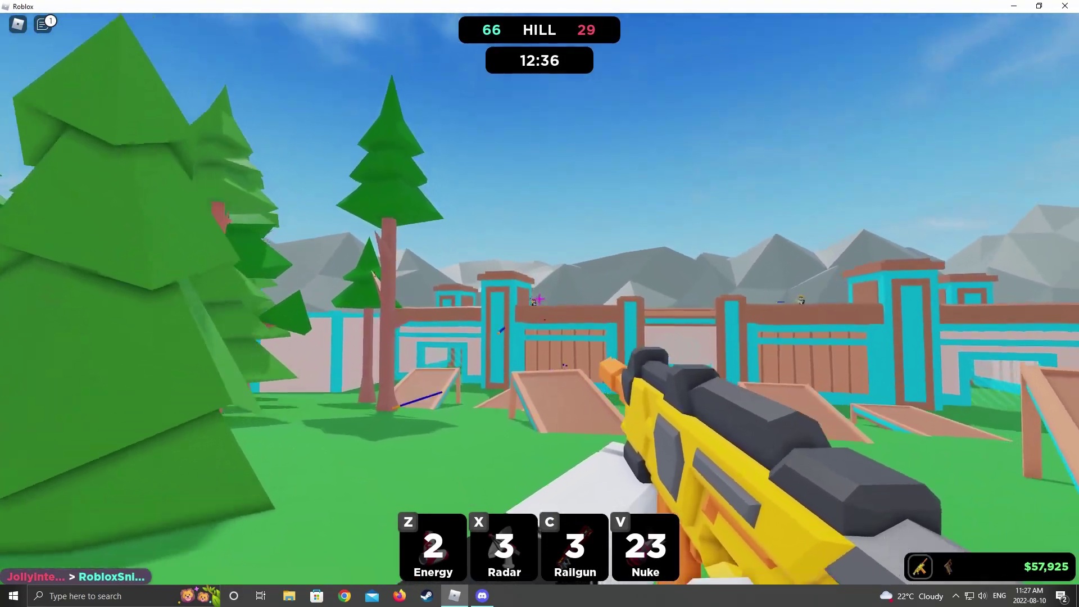
{"action": "left_click", "coordinate": [540, 303]}
{"action": "key", "text": "w"}
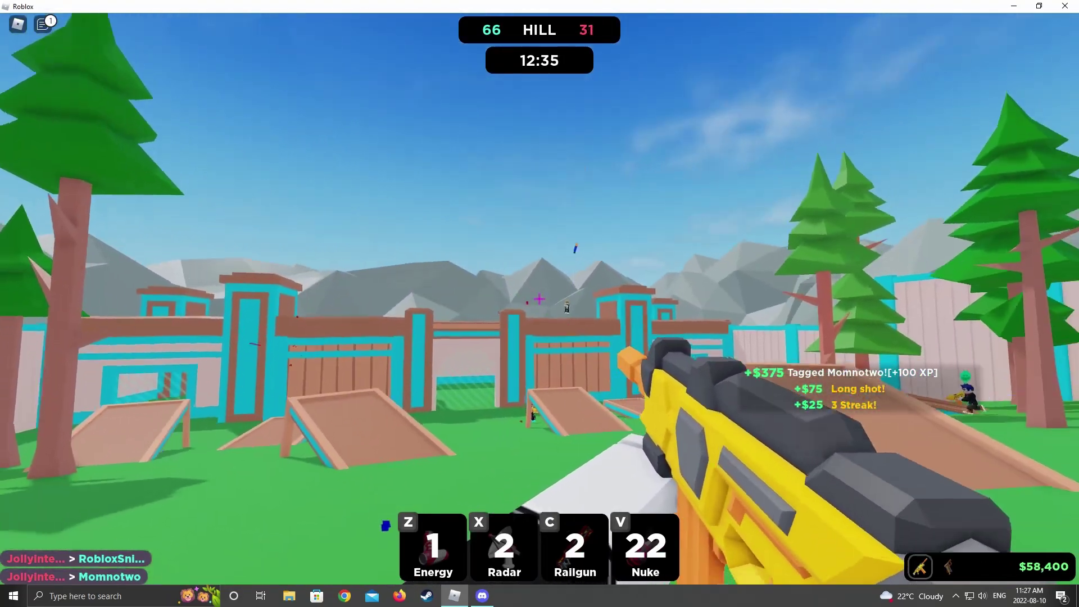
Step: Land a long-range tag, reactivate Energy, and return to hold the hill
{"action": "key", "text": "w"}
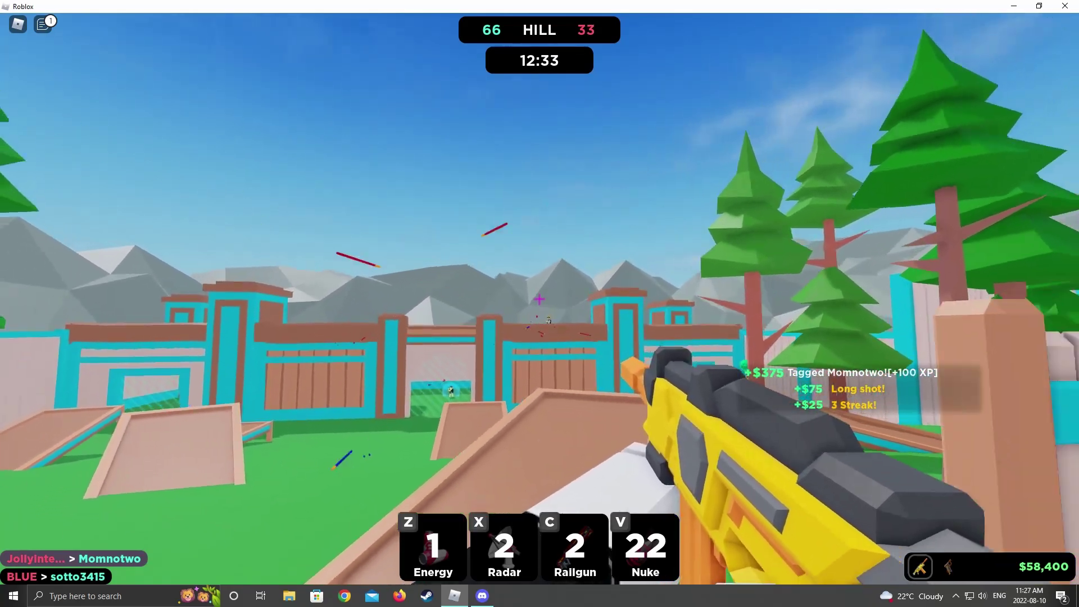
{"action": "left_click", "coordinate": [540, 300]}
{"action": "key", "text": "w"}
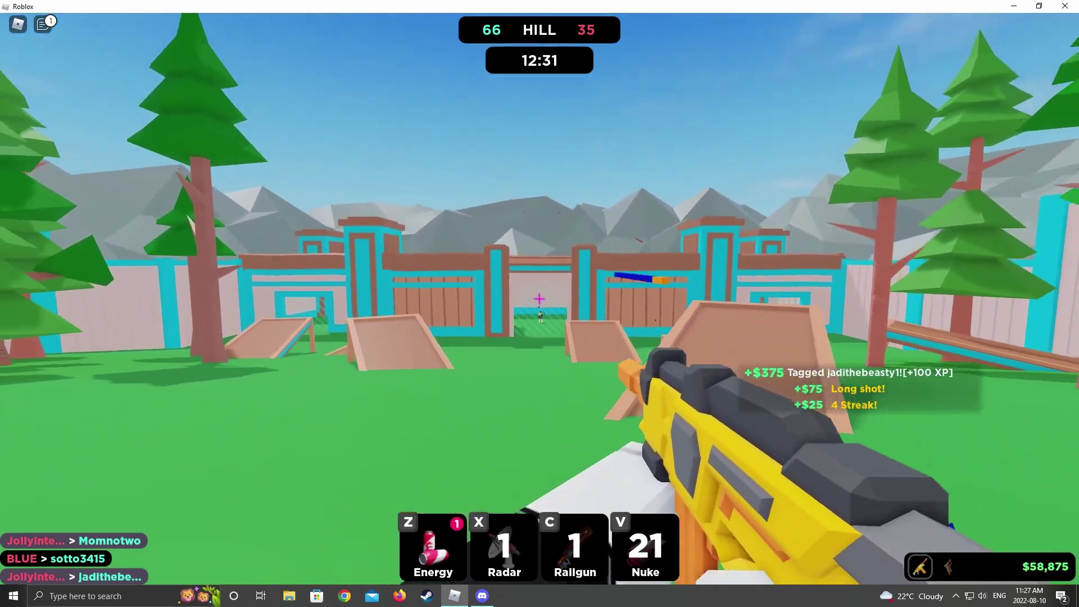
{"action": "key", "text": "z"}
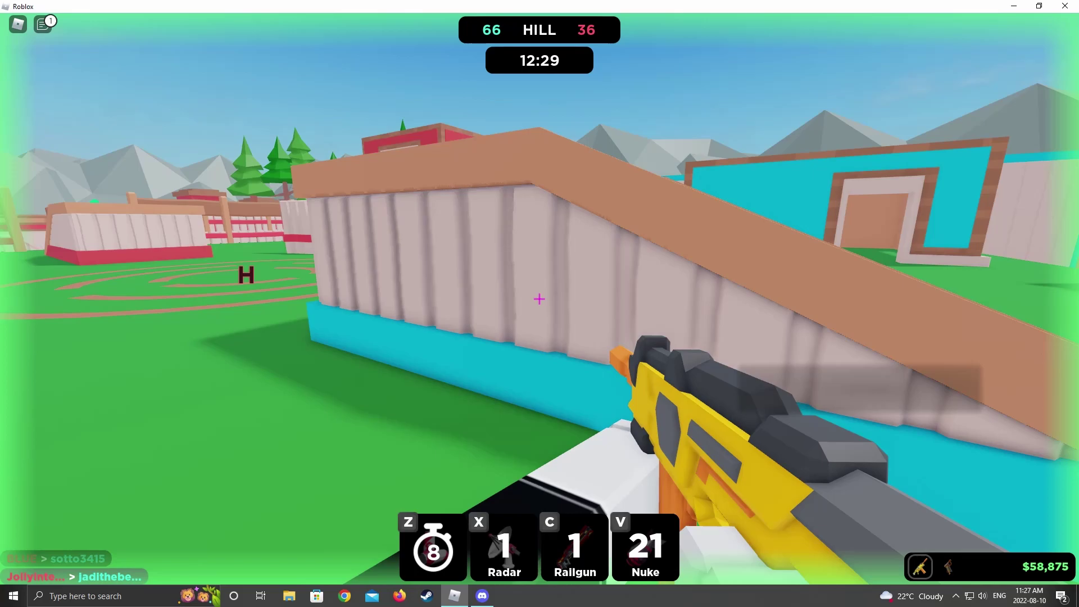
{"action": "key", "text": "w"}
{"action": "key", "text": "w"}
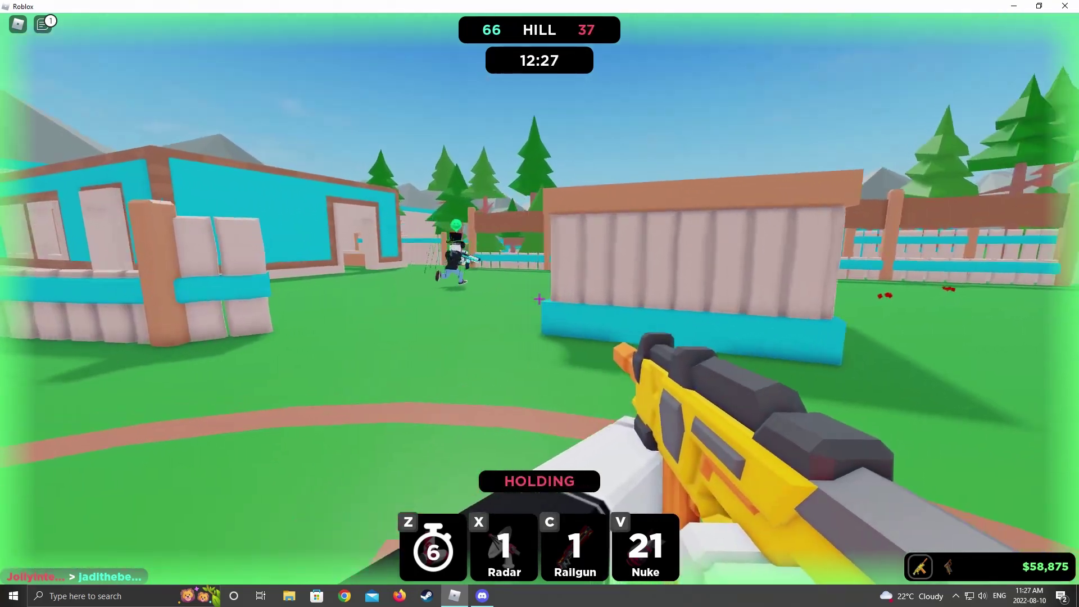
{"action": "key", "text": "w"}
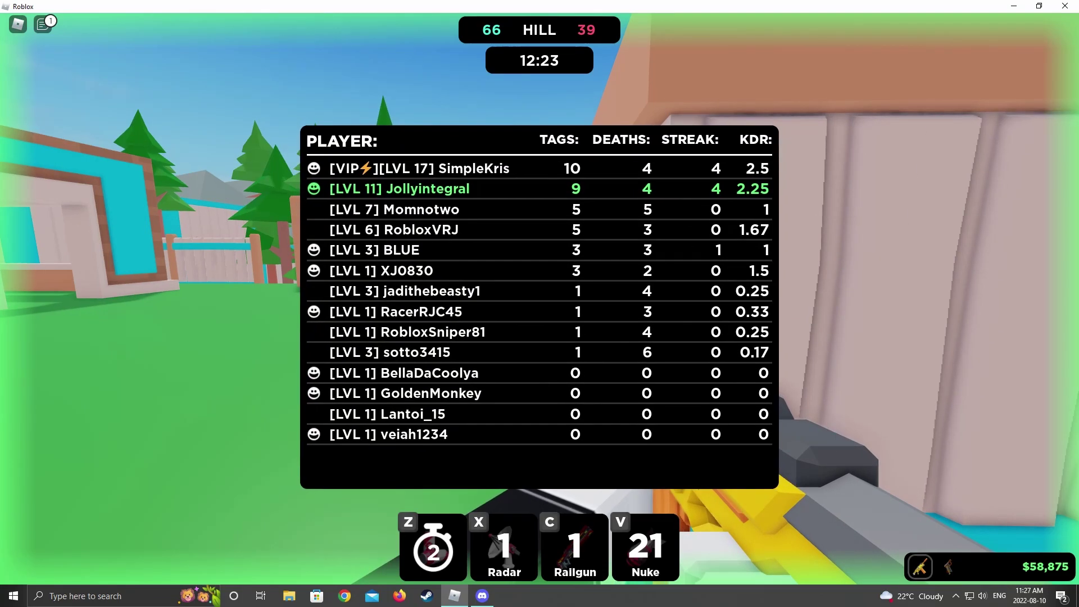
Step: Jump the fence and chase an enemy toward the fort gate
{"action": "key", "text": "w"}
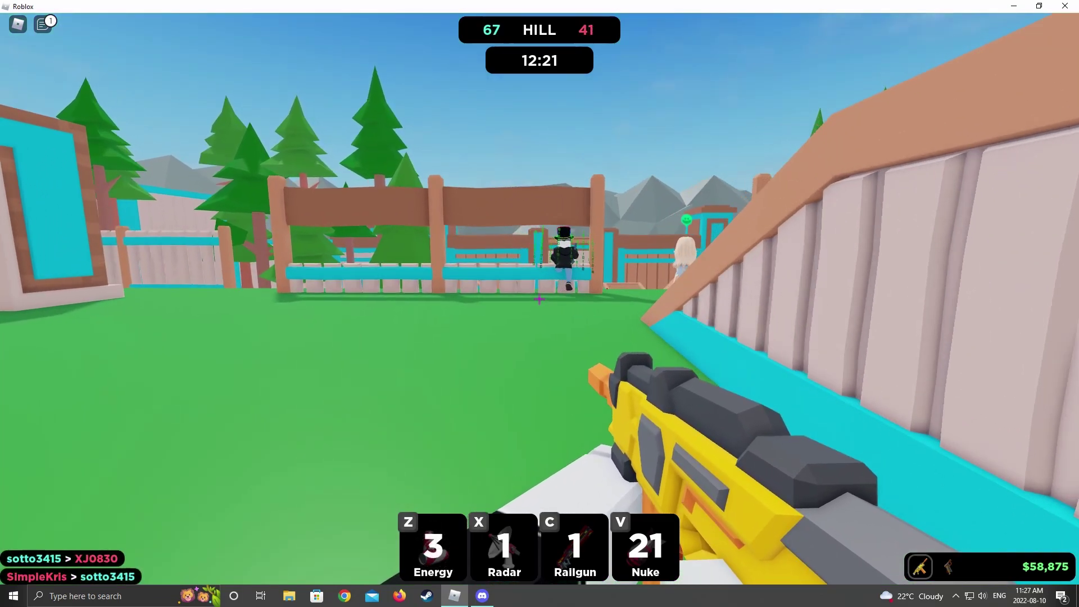
{"action": "key", "text": "space"}
{"action": "key", "text": "w"}
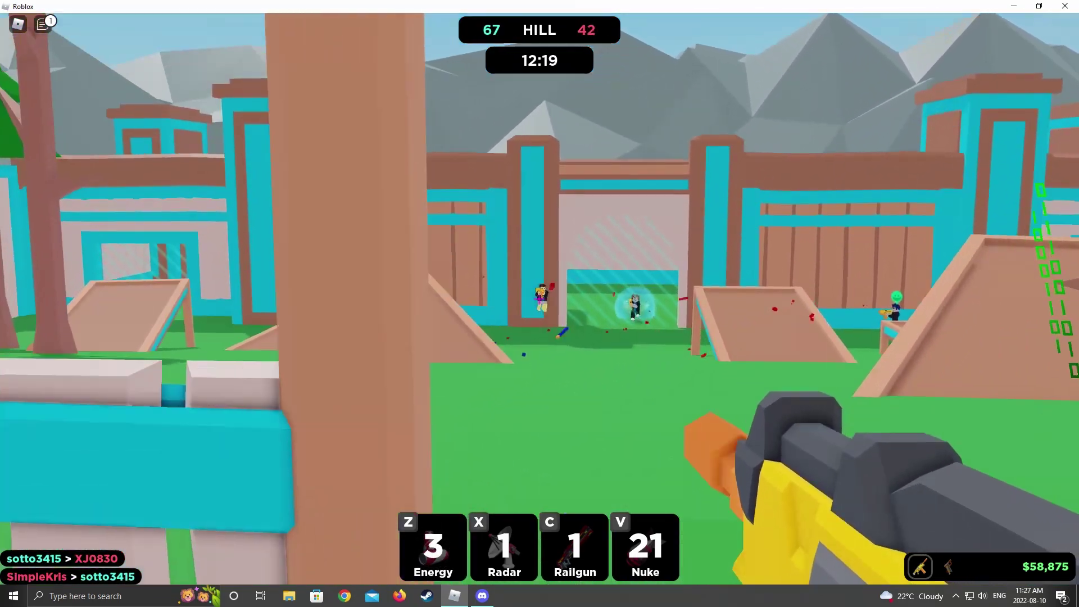
{"action": "key", "text": "w"}
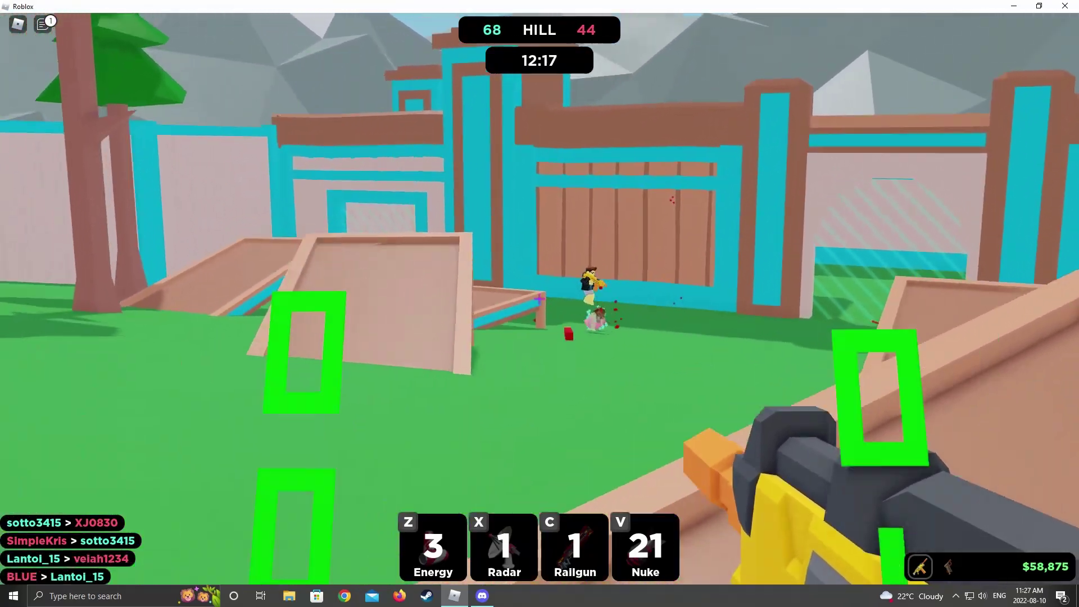
{"action": "key", "text": "w"}
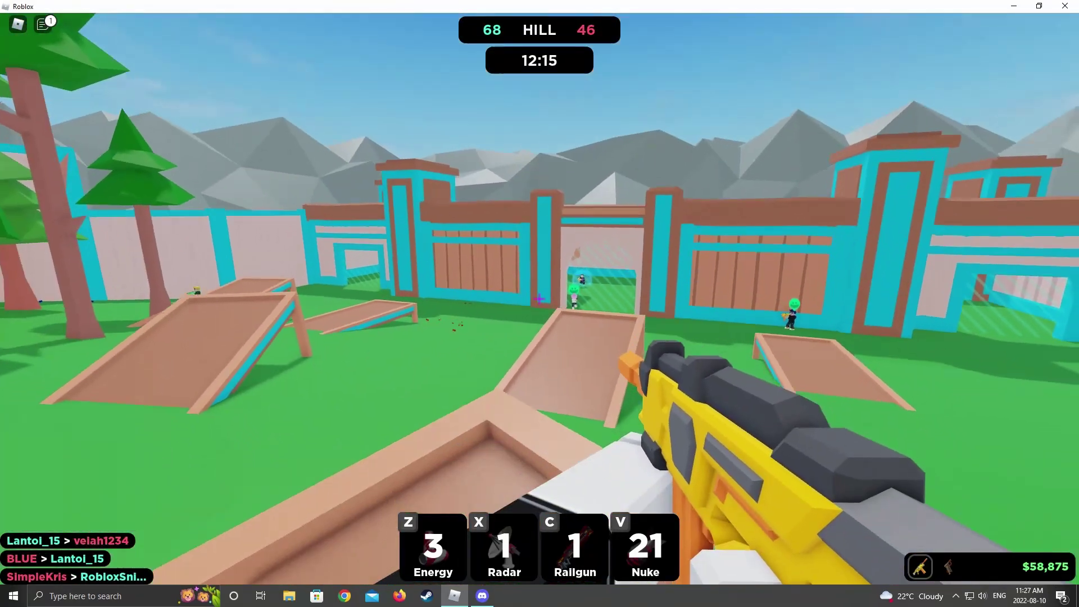
{"action": "key", "text": "w"}
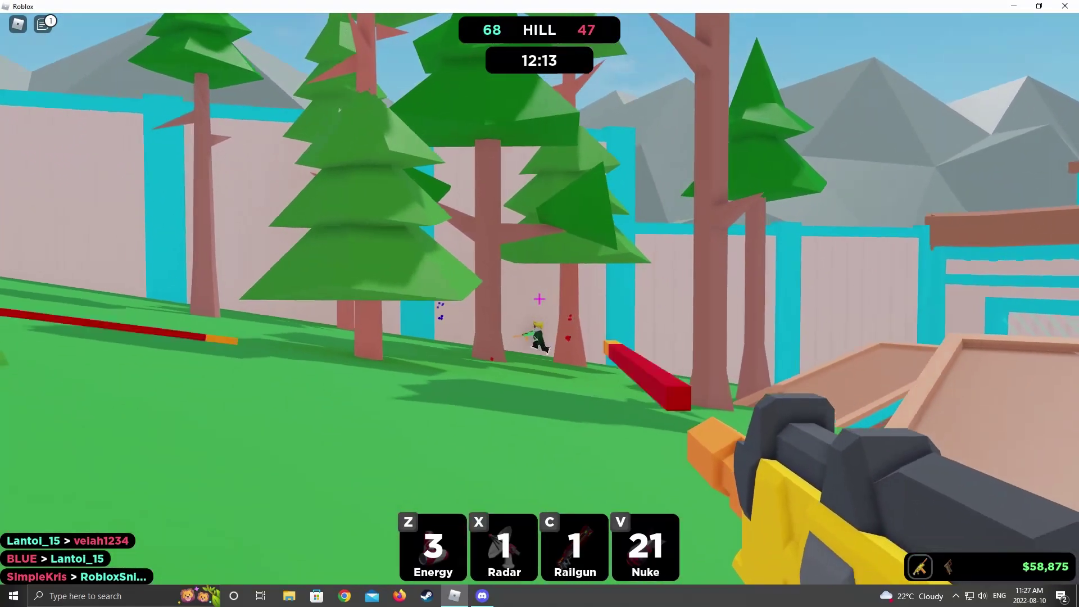
{"action": "key", "text": "w"}
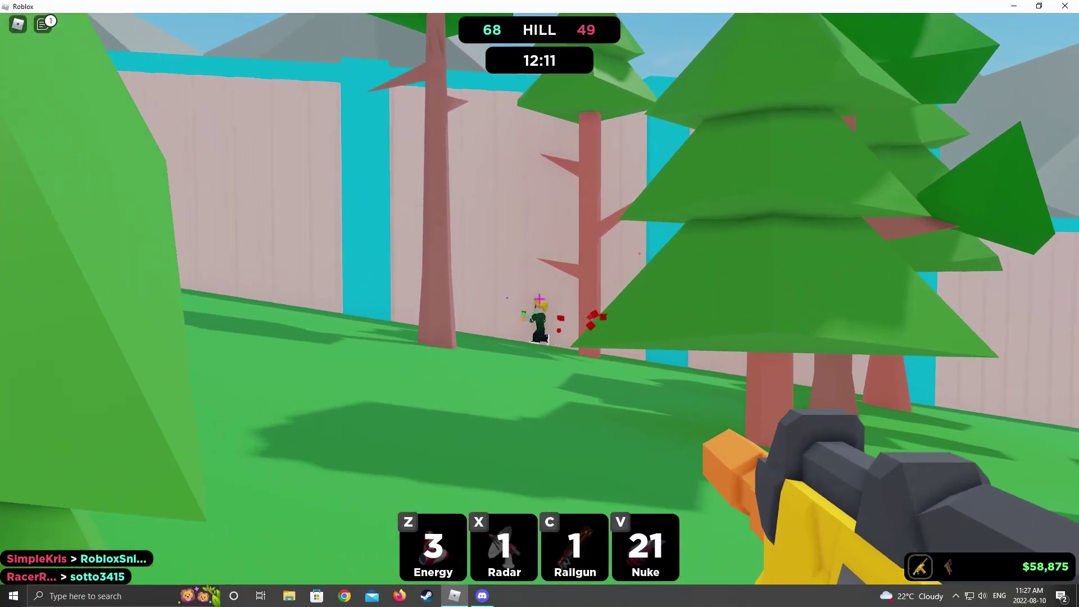
{"action": "key", "text": "w"}
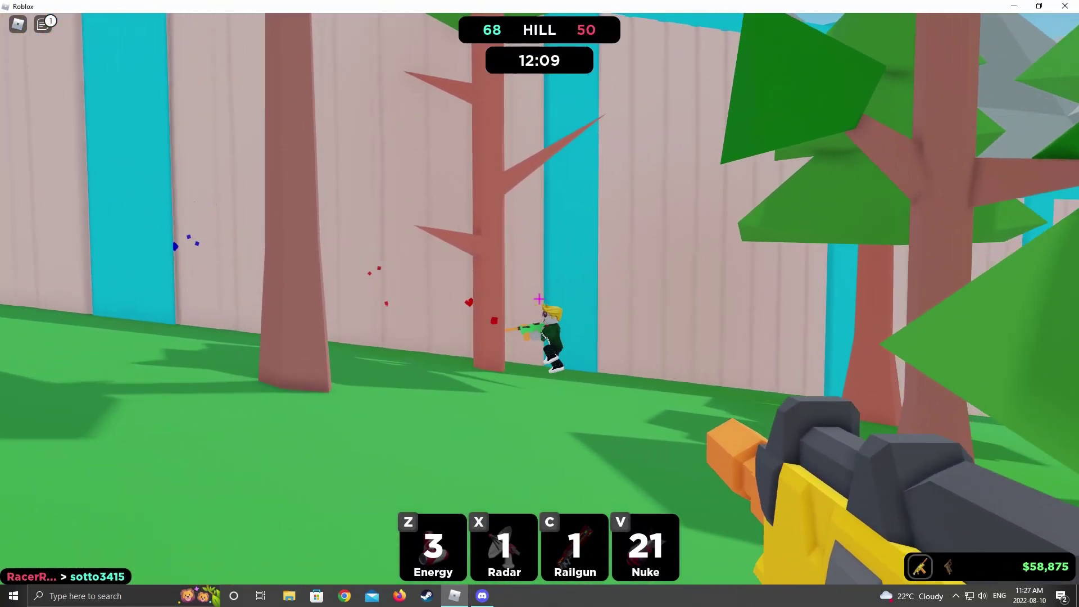
Step: Tag the elevated opponent for a triple tag, then another near the fort gate
{"action": "key", "text": "w"}
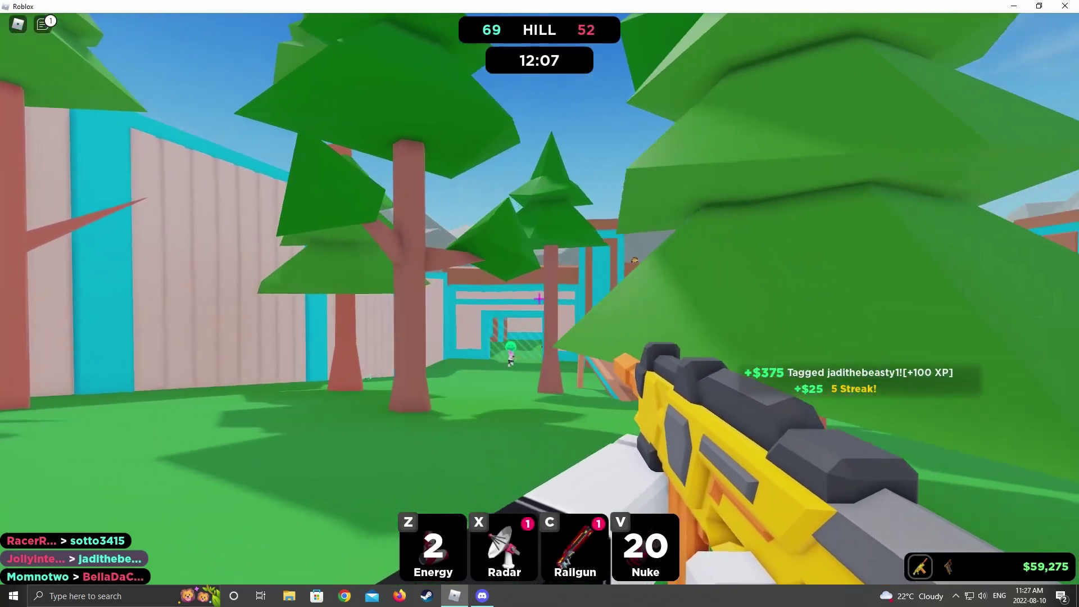
{"action": "key", "text": "w"}
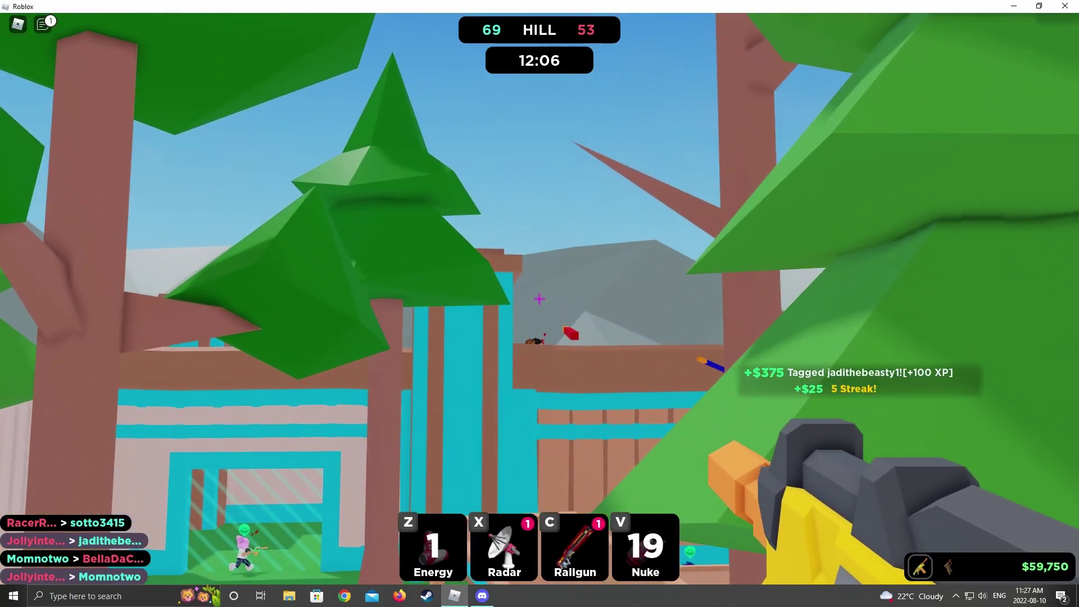
{"action": "left_click", "coordinate": [540, 300]}
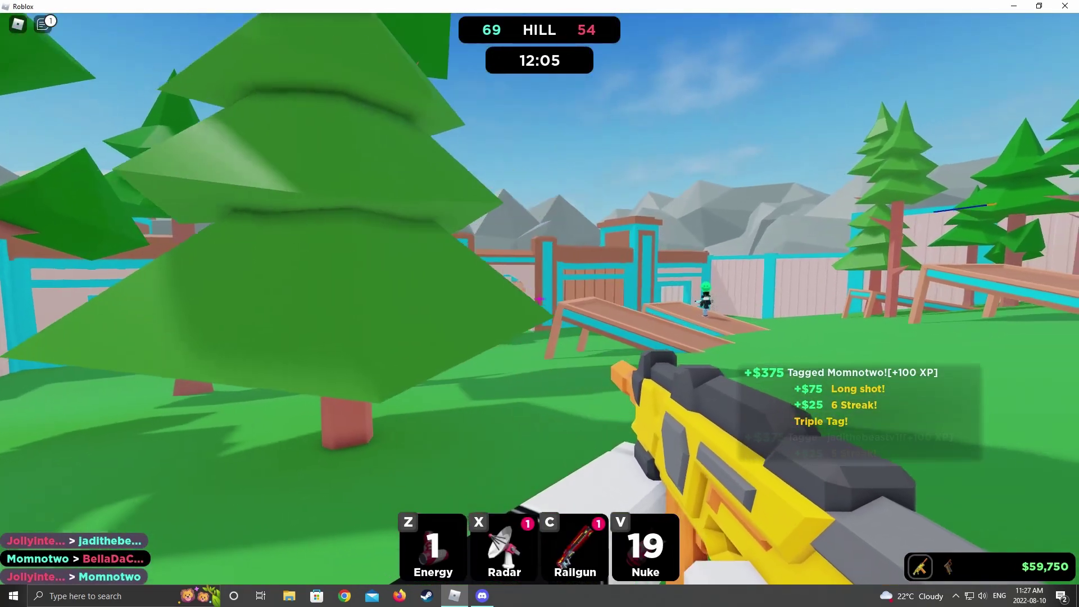
{"action": "key", "text": "w"}
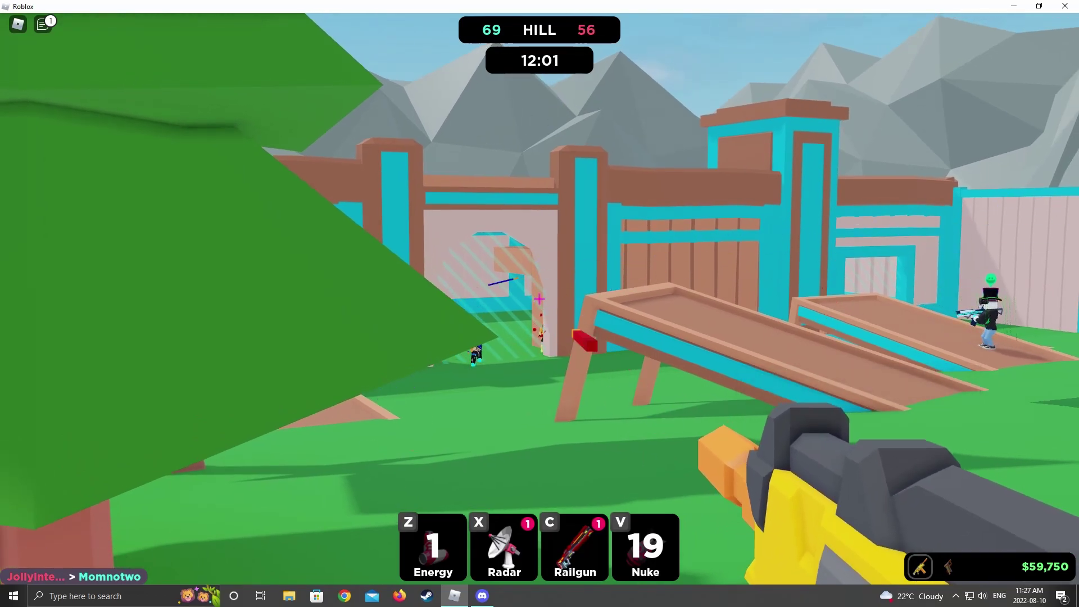
{"action": "key", "text": "w"}
{"action": "left_click", "coordinate": [540, 301]}
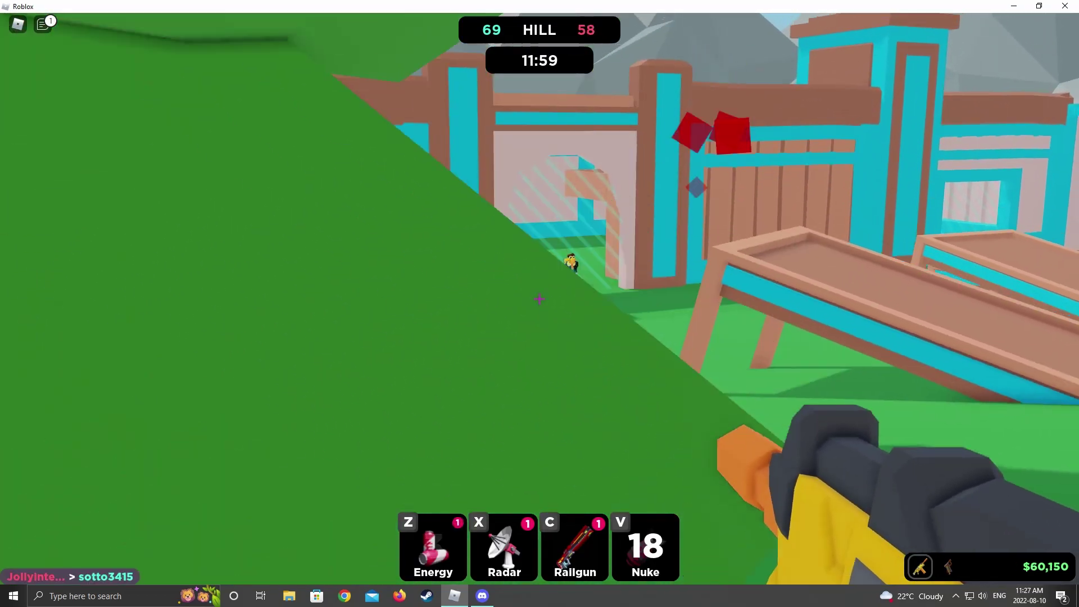
{"action": "key", "text": "w"}
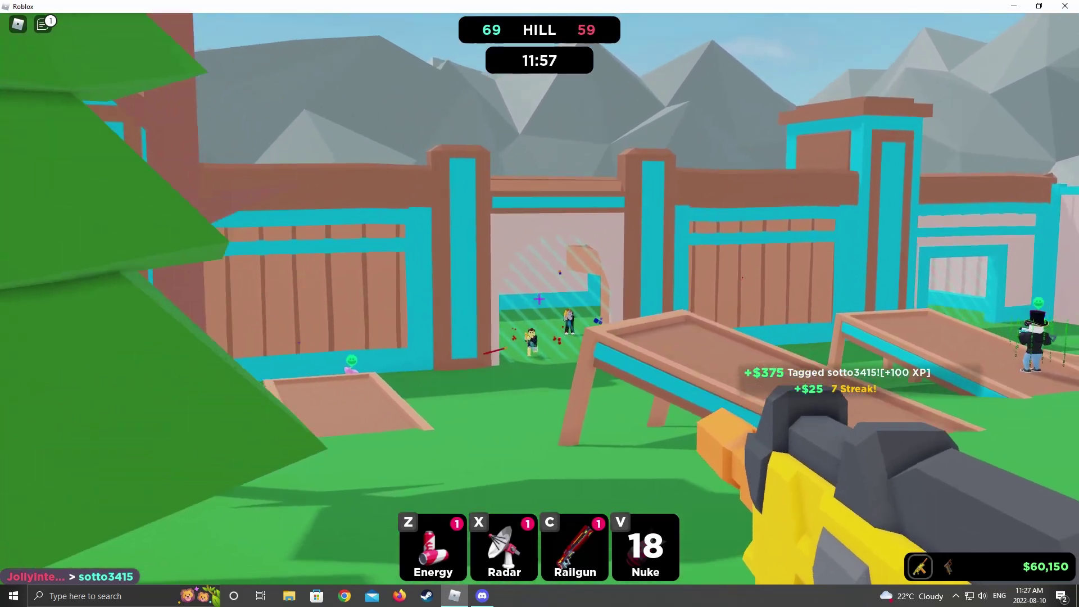
Step: Trigger Energy, strafe around the tree, and tag the opponent on the fort wall
{"action": "key", "text": "z"}
{"action": "key", "text": "w"}
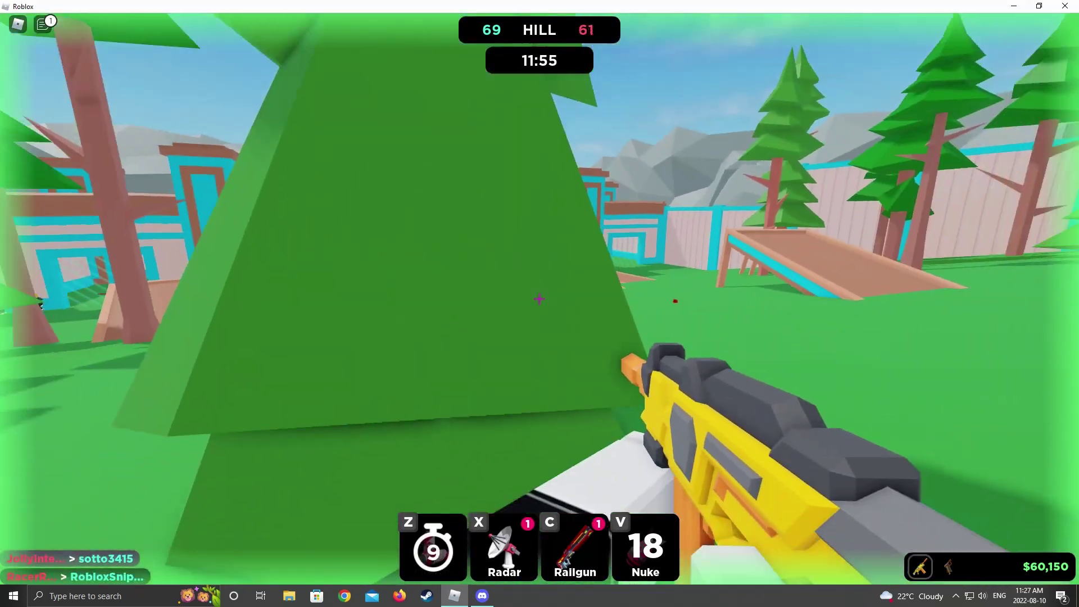
{"action": "key", "text": "w"}
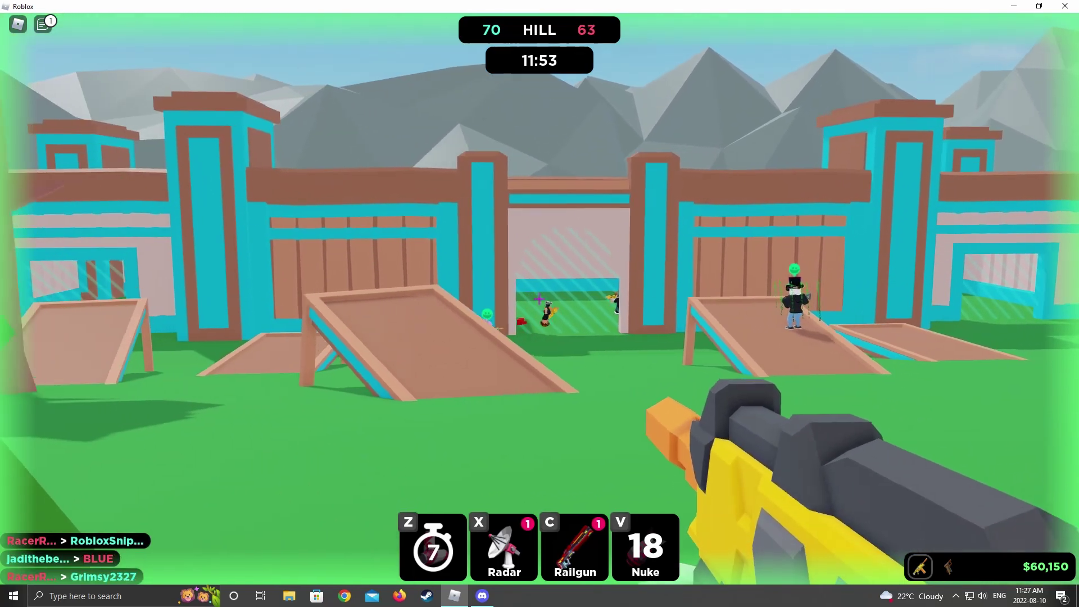
{"action": "key", "text": "a"}
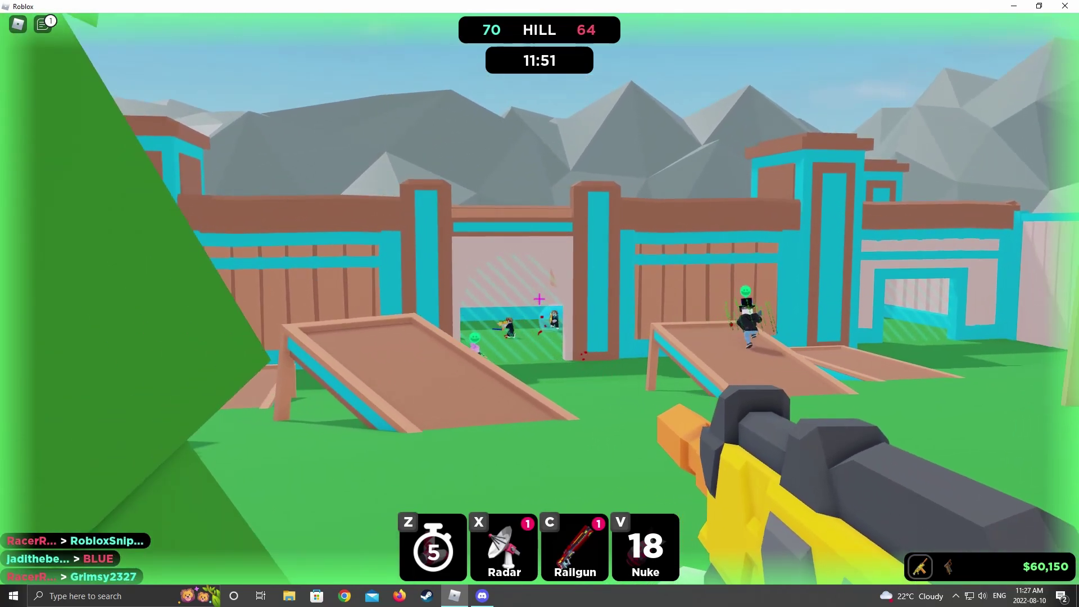
{"action": "key", "text": "d"}
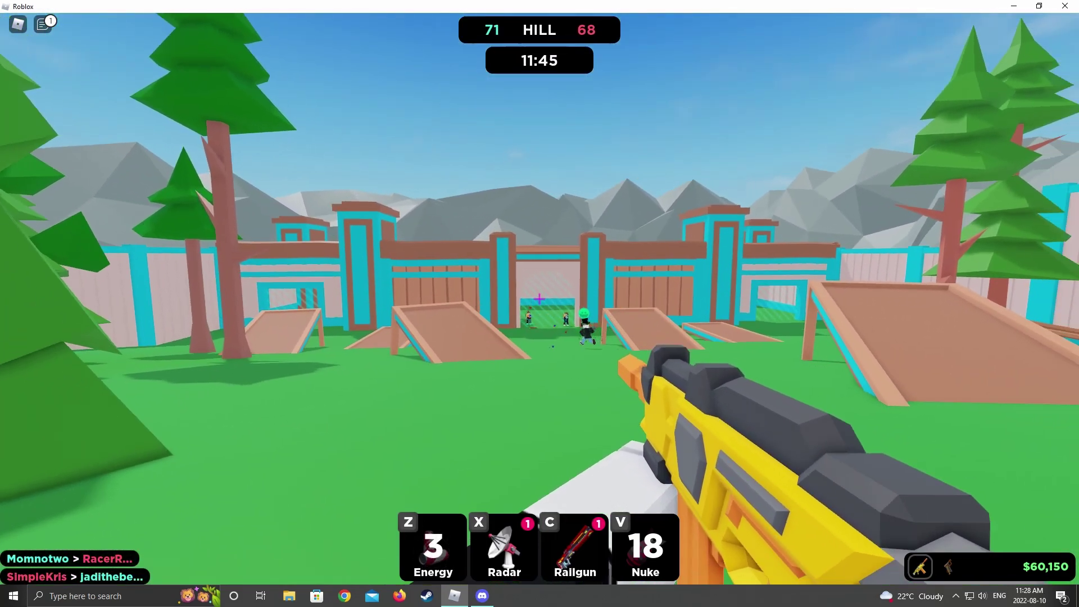
{"action": "key", "text": "a"}
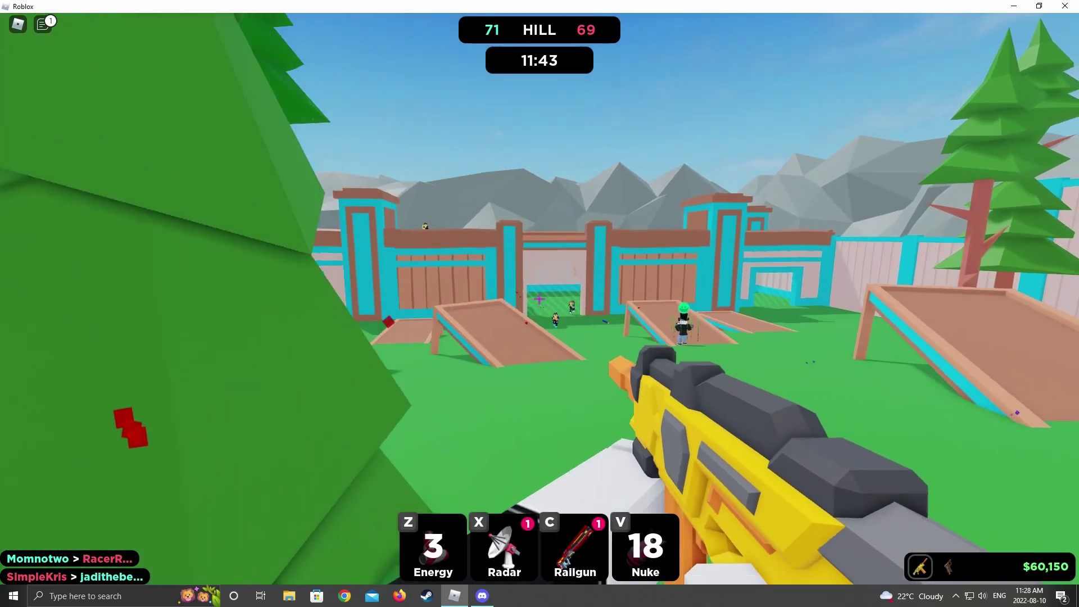
{"action": "key", "text": "d"}
{"action": "left_click", "coordinate": [540, 301]}
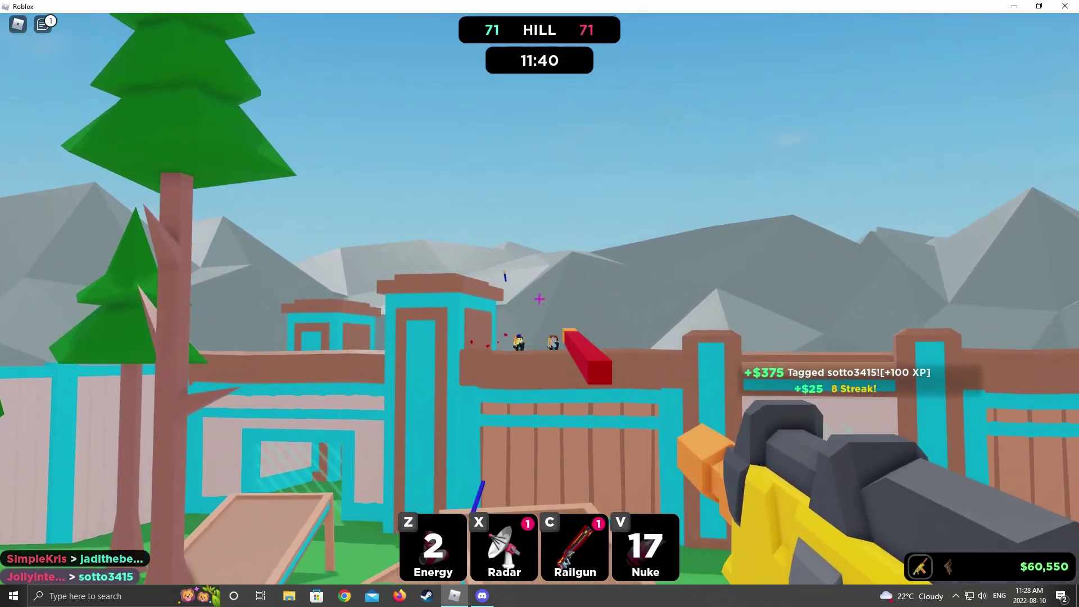
Step: Tag opponents near the fort, by the ramps, and on the wall with a headshot
{"action": "left_click", "coordinate": [540, 300]}
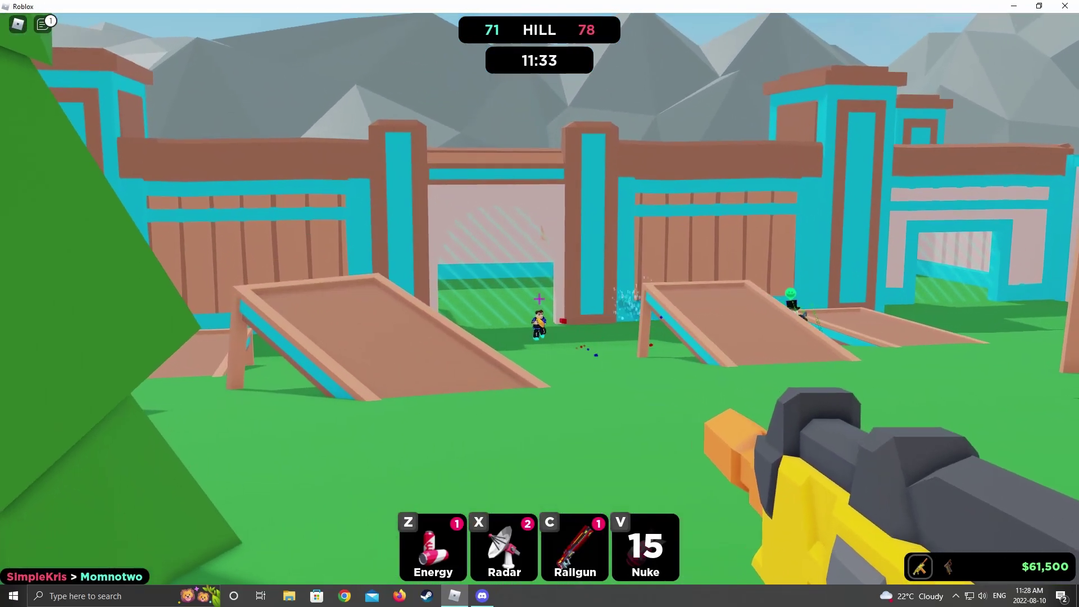
{"action": "left_click", "coordinate": [539, 299]}
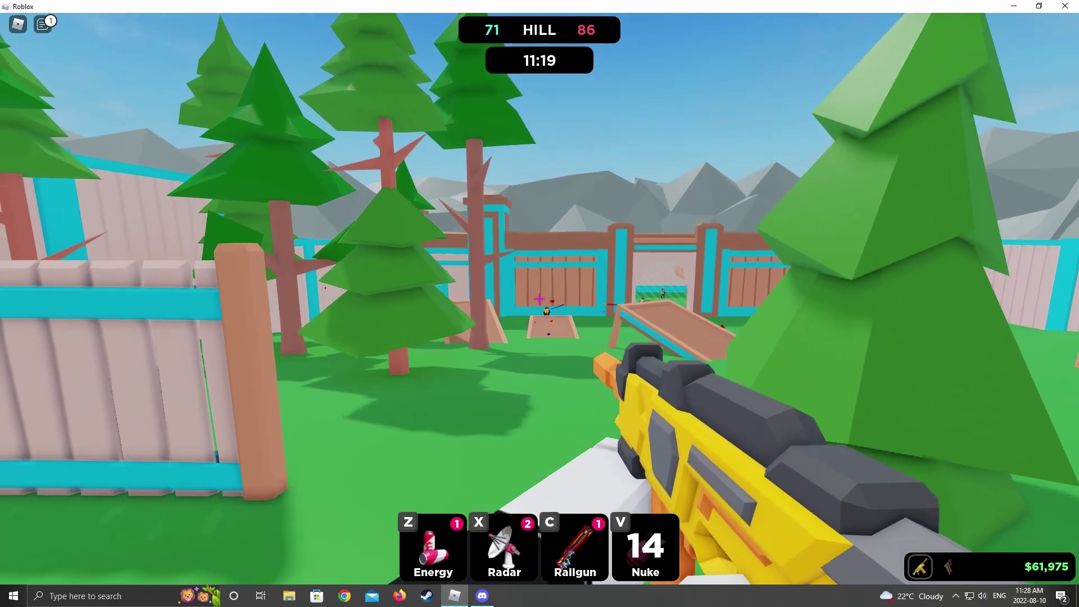
{"action": "left_click", "coordinate": [540, 299]}
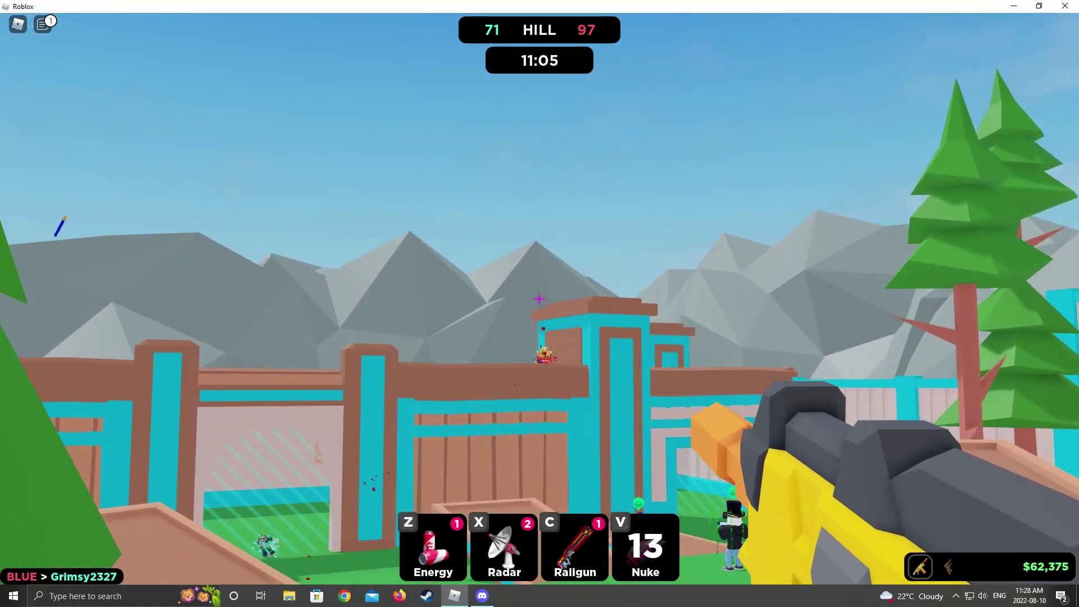
{"action": "left_click", "coordinate": [540, 300]}
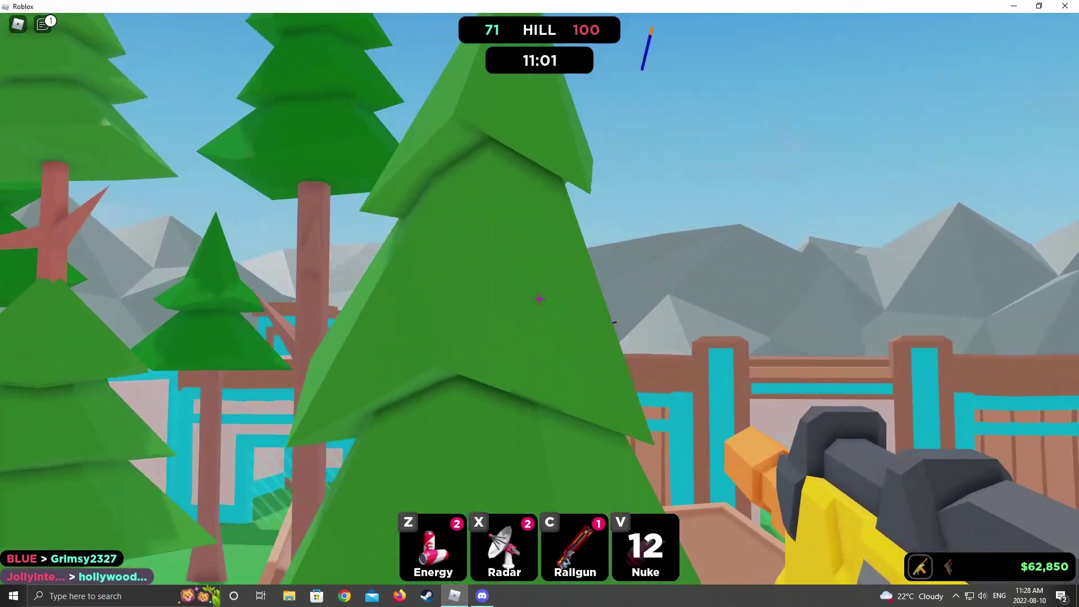
{"action": "left_click", "coordinate": [539, 300]}
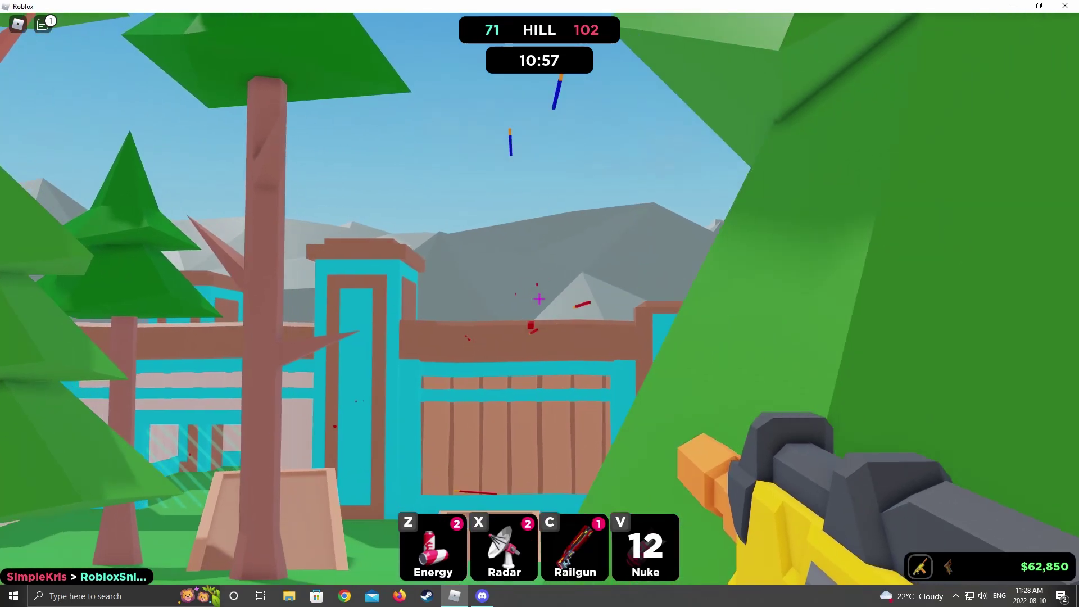
Step: Fire at opponents beyond the fence and near the trees, using the Energy ability
{"action": "left_click", "coordinate": [540, 299]}
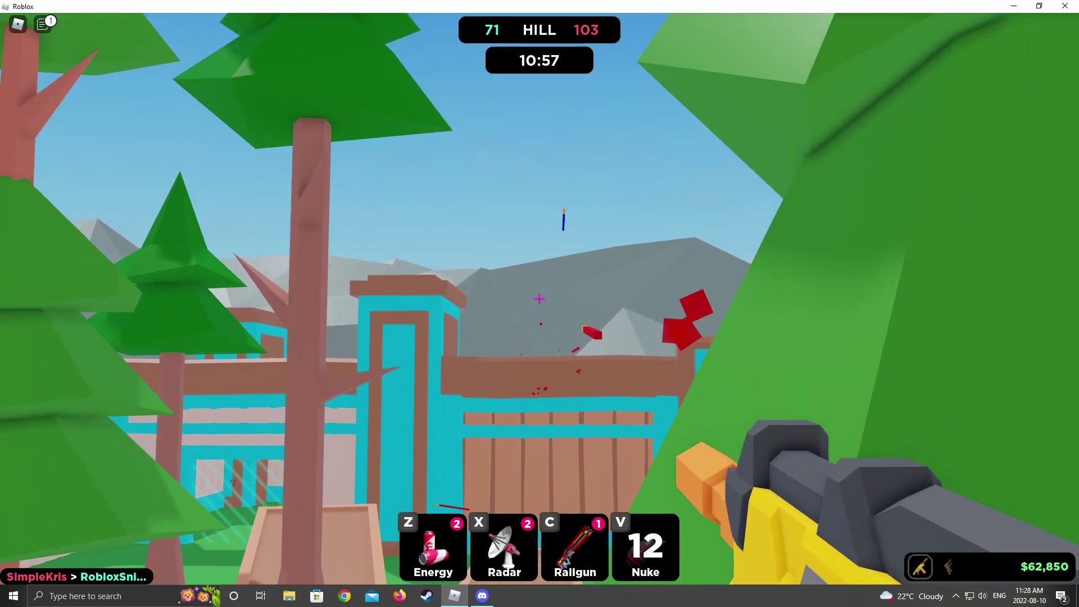
{"action": "left_click", "coordinate": [540, 299]}
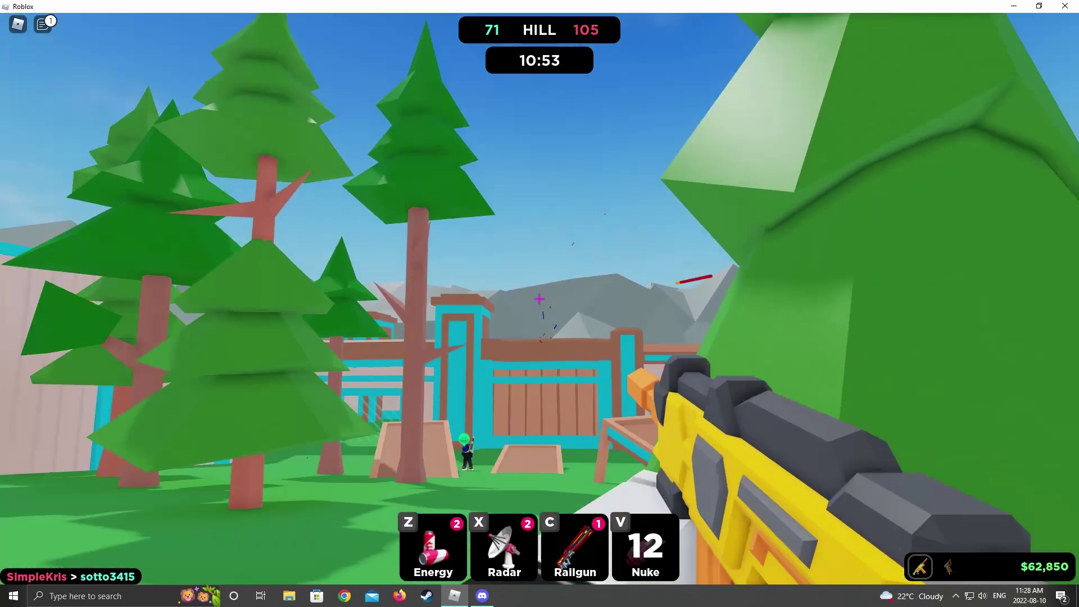
{"action": "left_click", "coordinate": [541, 300]}
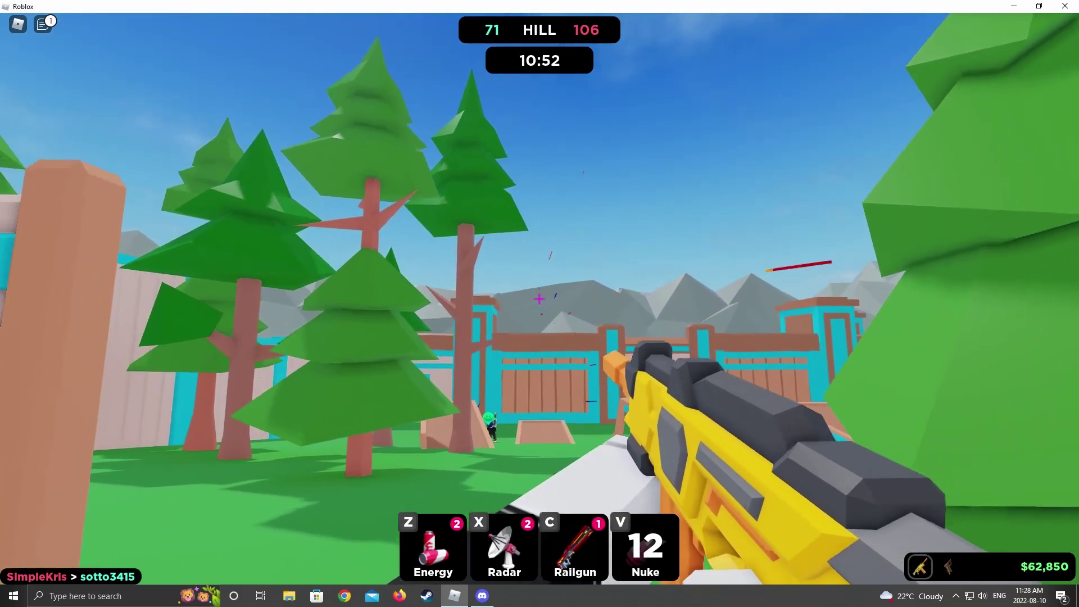
{"action": "left_click", "coordinate": [540, 300]}
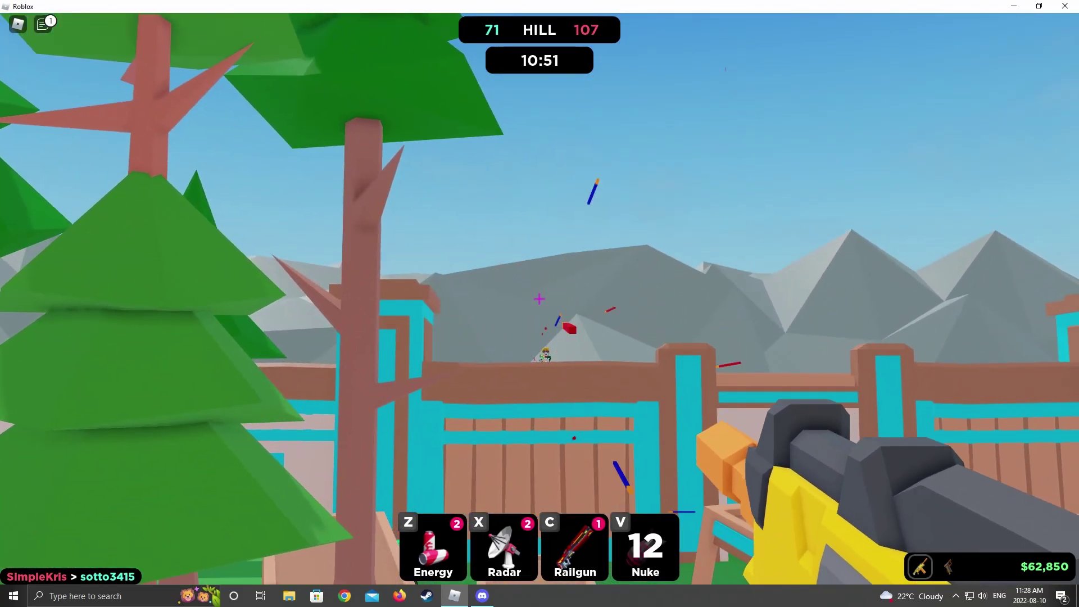
{"action": "left_click", "coordinate": [539, 300]}
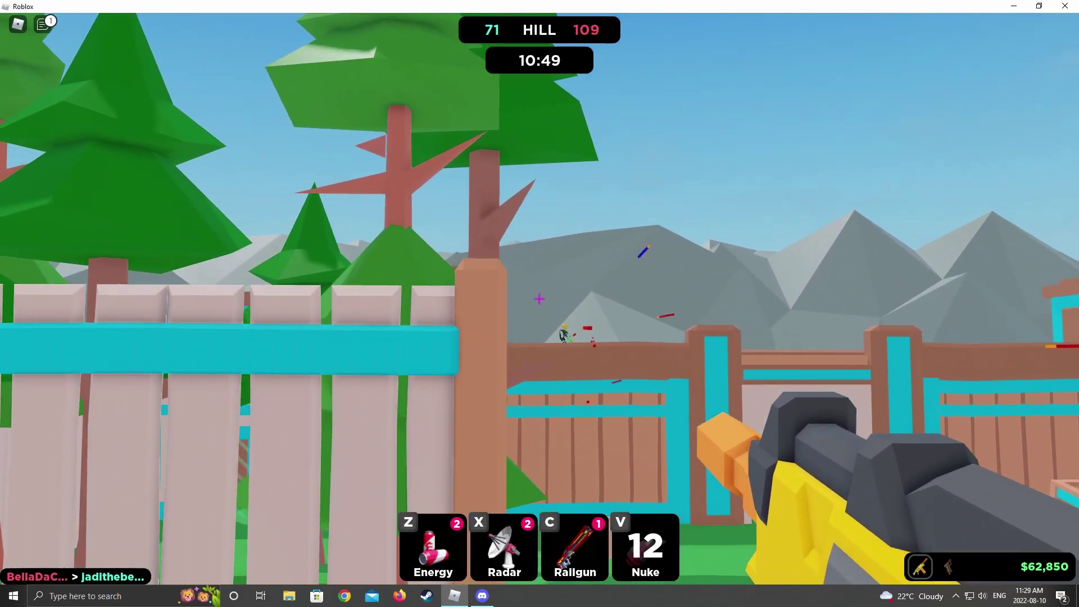
{"action": "key", "text": "z"}
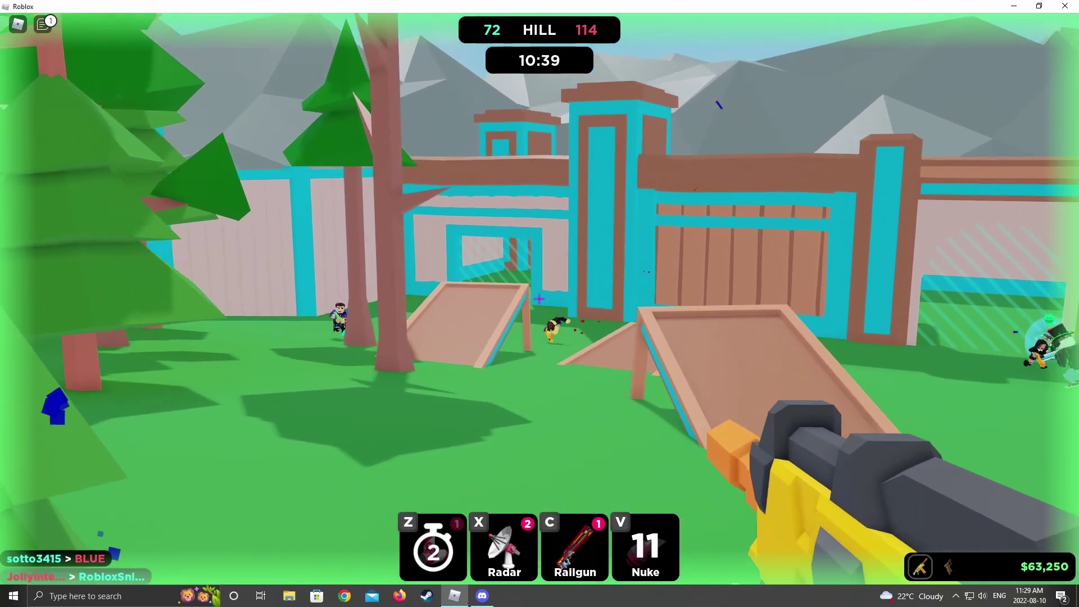
{"action": "left_click", "coordinate": [540, 300]}
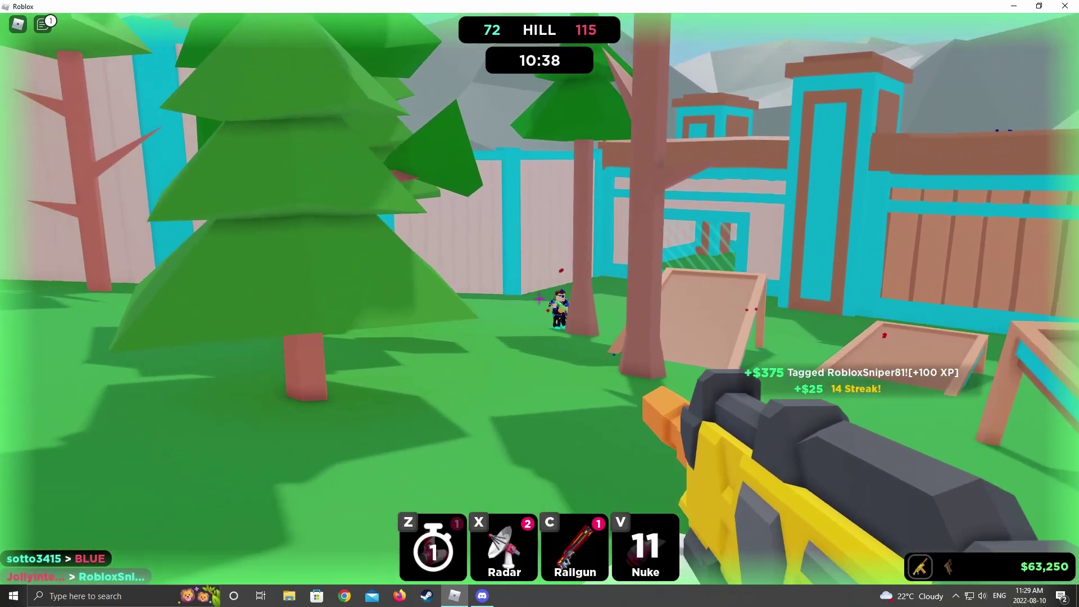
Step: Fire at the nearby opponent, get tagged out, and skip the kill cam
{"action": "left_click", "coordinate": [556, 307]}
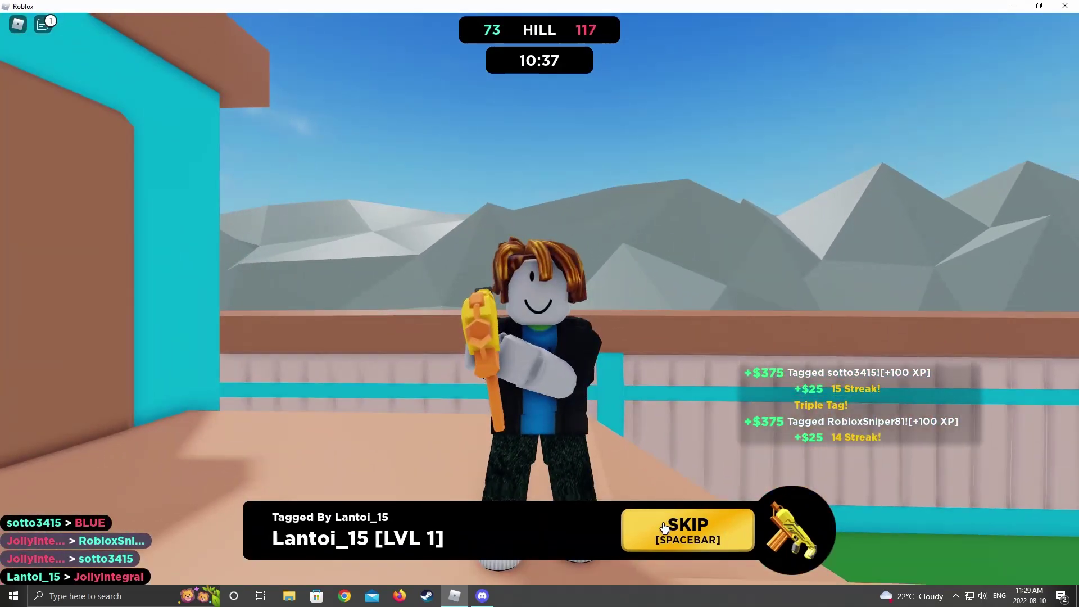
{"action": "key", "text": "space"}
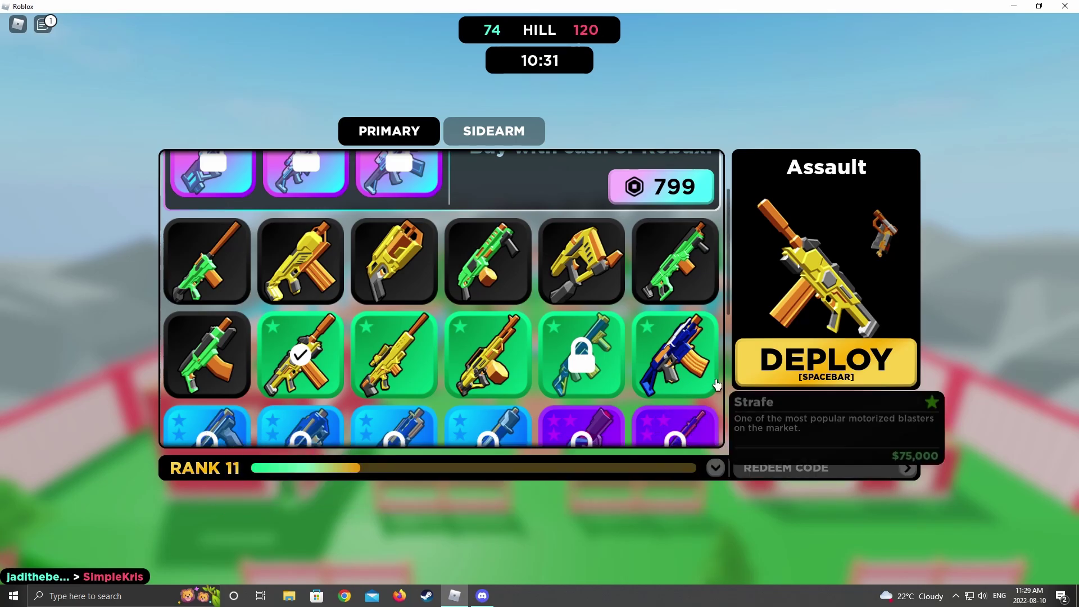
Step: Redeploy, advance to the fence with the Railgun, boost Energy and fire at opponents beyond
{"action": "key", "text": "space"}
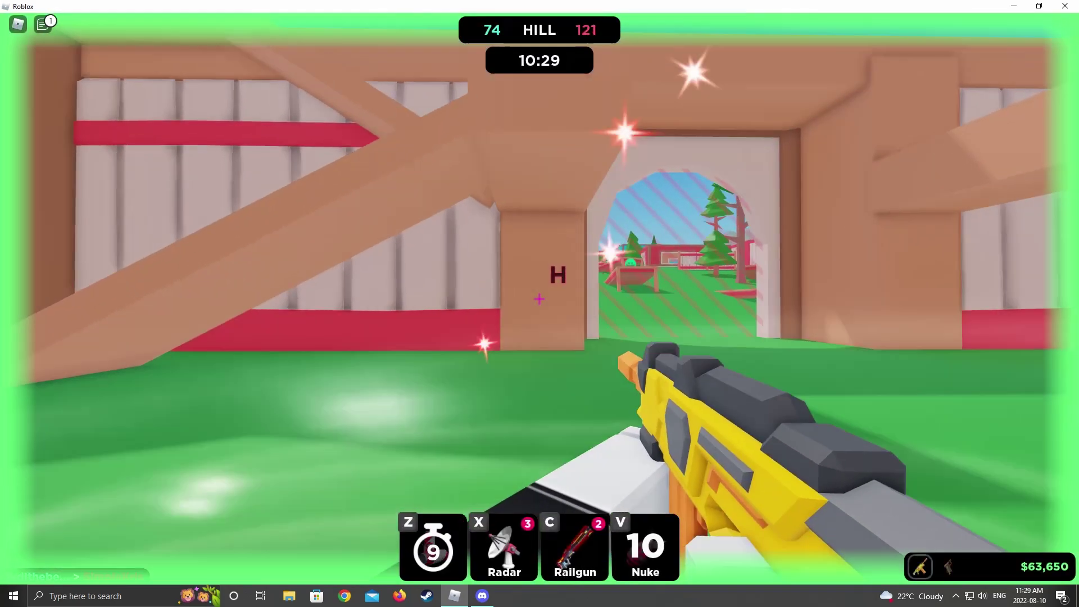
{"action": "key", "text": "w"}
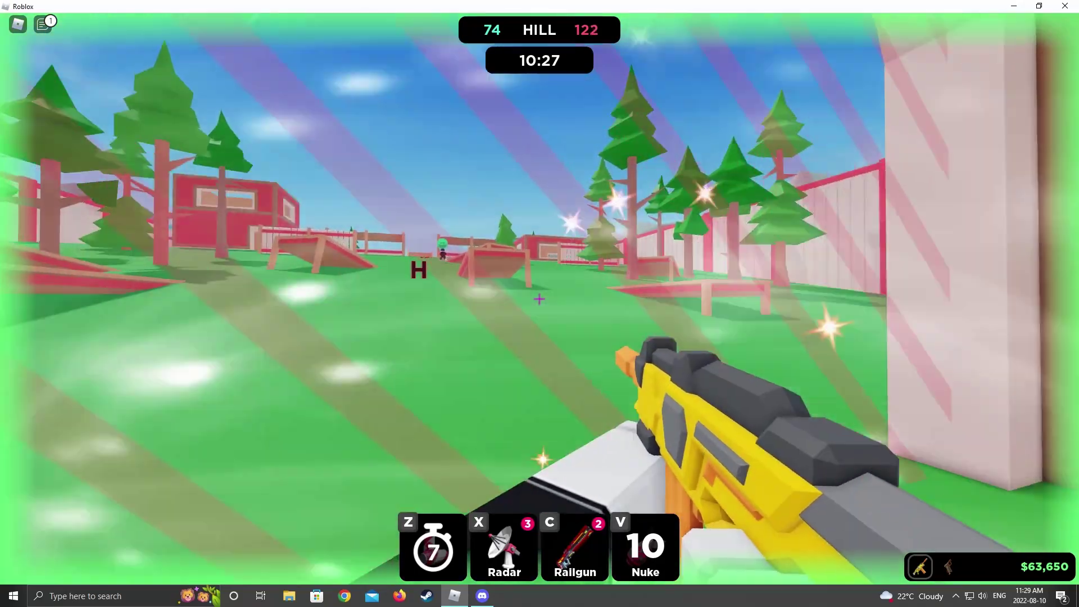
{"action": "key", "text": "w"}
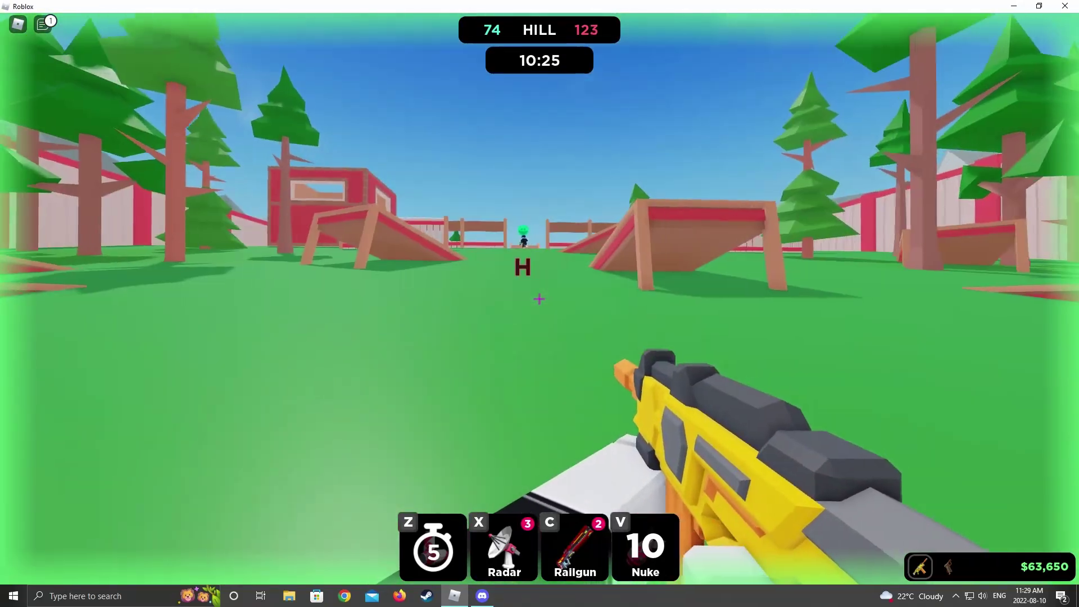
{"action": "key", "text": "w"}
{"action": "key", "text": "c"}
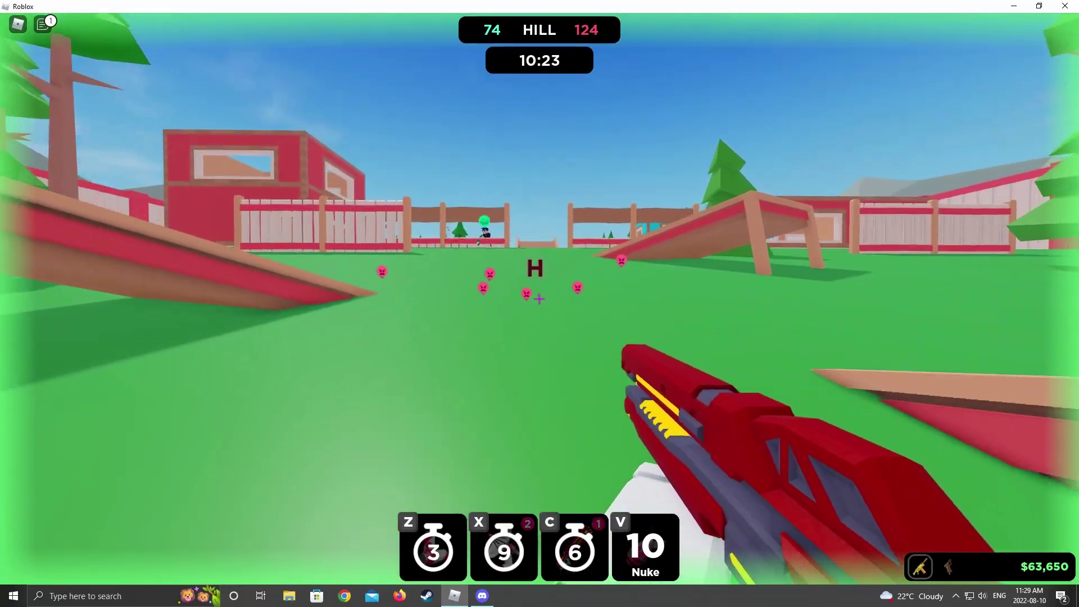
{"action": "key", "text": "w"}
{"action": "key", "text": "w"}
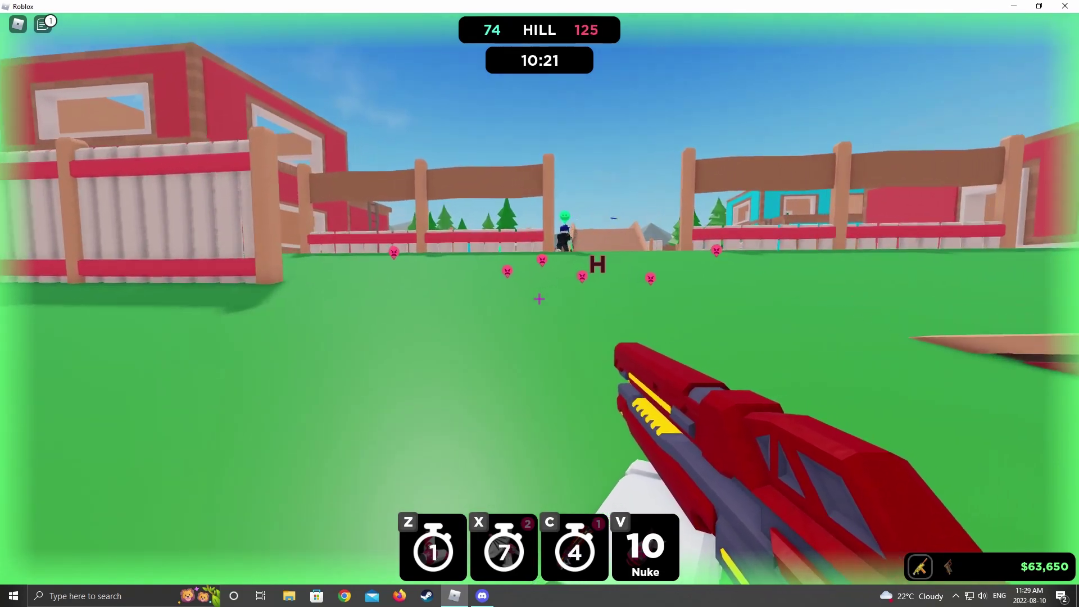
{"action": "key", "text": "w"}
{"action": "key", "text": "z"}
{"action": "left_click", "coordinate": [540, 300]}
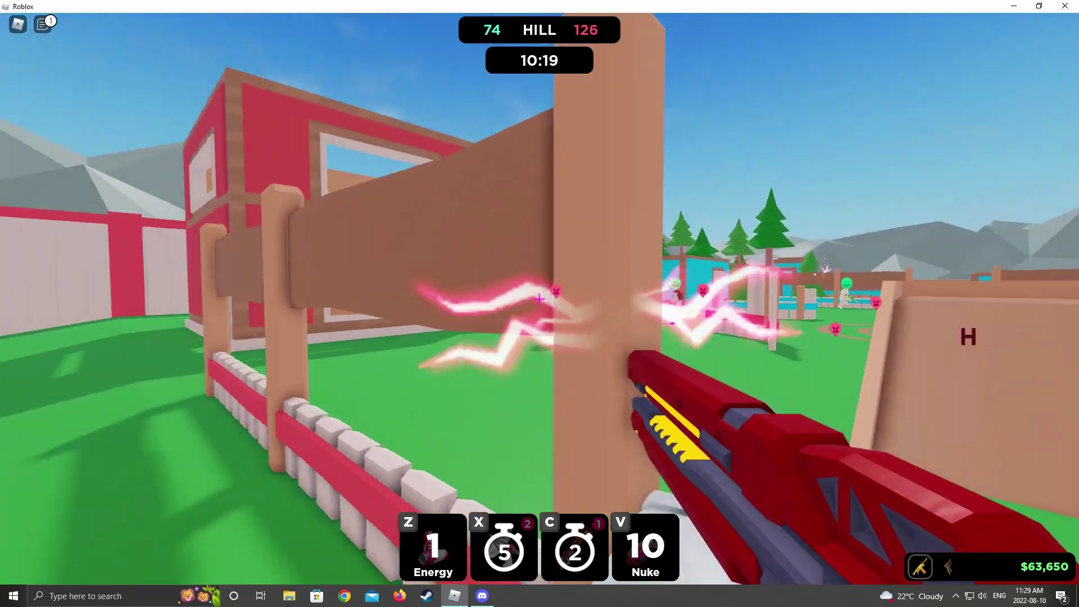
Step: Switch back to the yellow blaster and tag opponents by the wall and fence
{"action": "key", "text": "w"}
{"action": "key", "text": "c"}
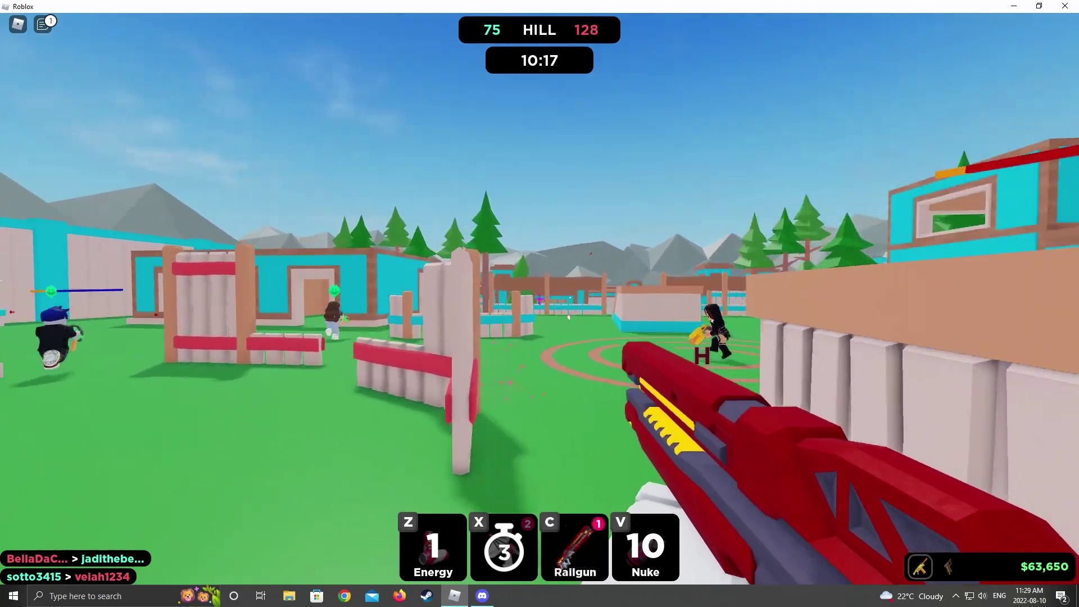
{"action": "key", "text": "w"}
{"action": "key", "text": "x"}
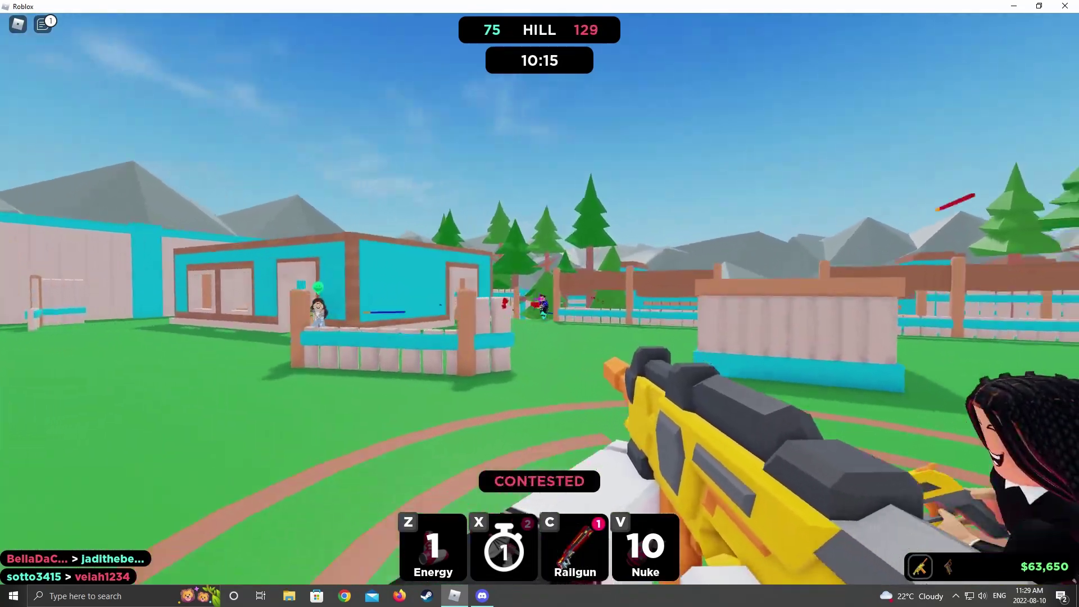
{"action": "left_click", "coordinate": [540, 300]}
{"action": "key", "text": "z"}
{"action": "key", "text": "w"}
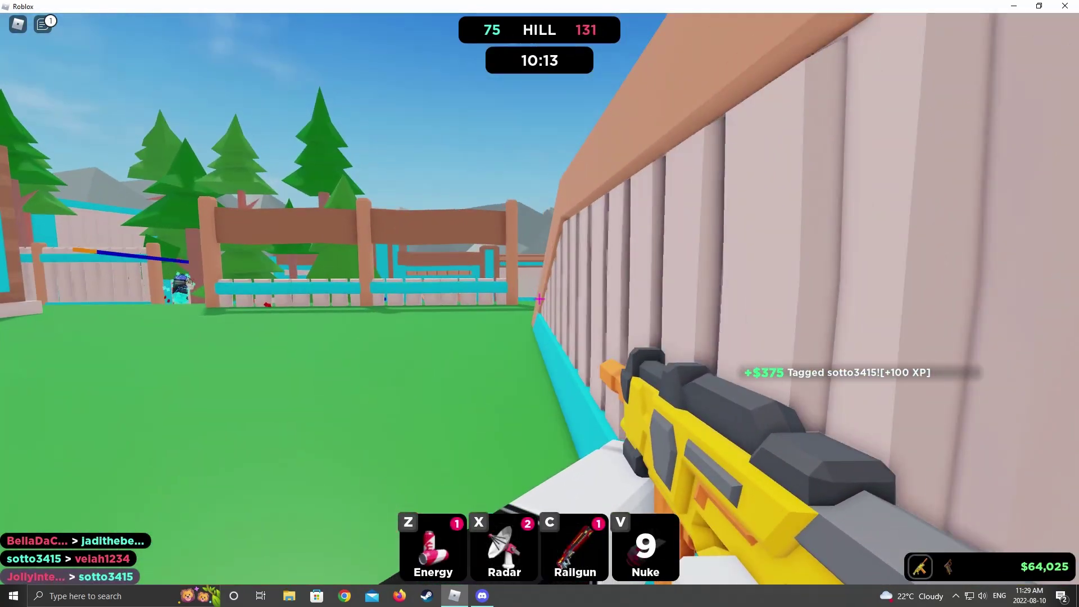
{"action": "key", "text": "w"}
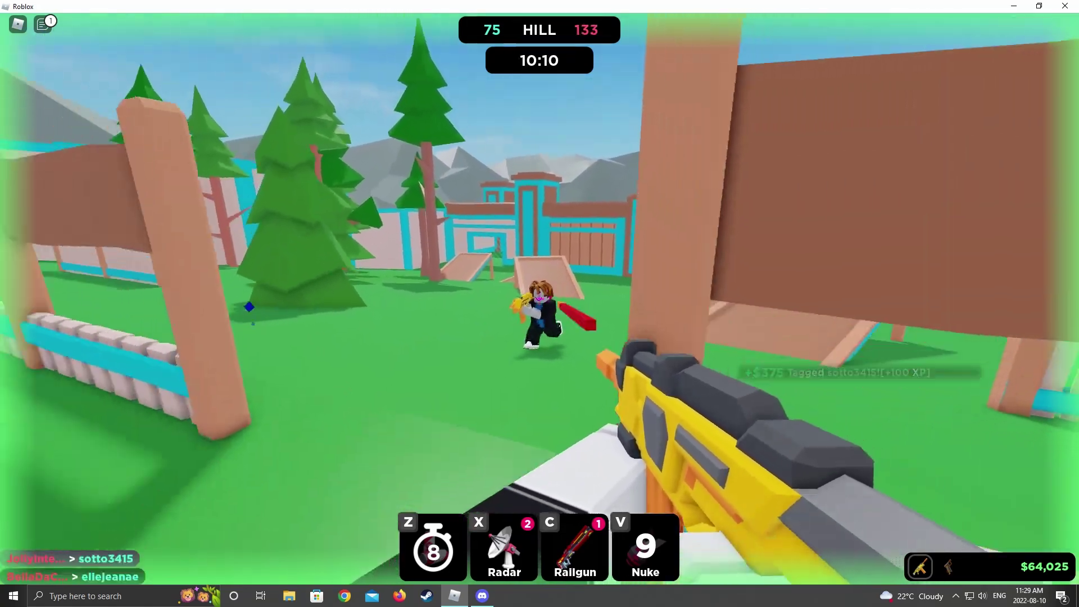
{"action": "left_click", "coordinate": [540, 299]}
Step: Reveal enemies with Radar and tag the opponent near the blue building
{"action": "key", "text": "w"}
{"action": "key", "text": "x"}
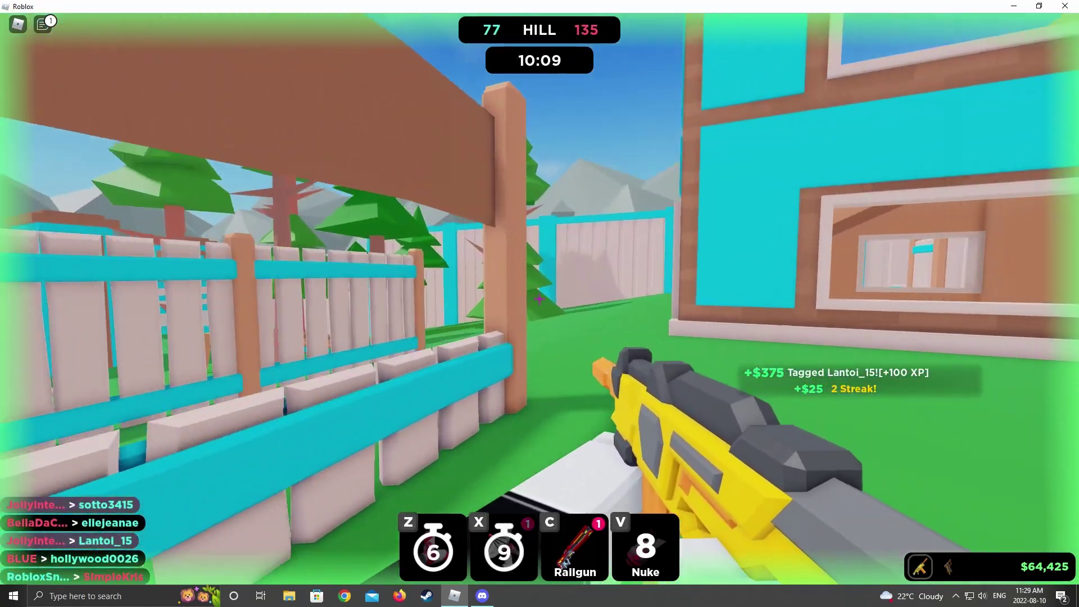
{"action": "key", "text": "w"}
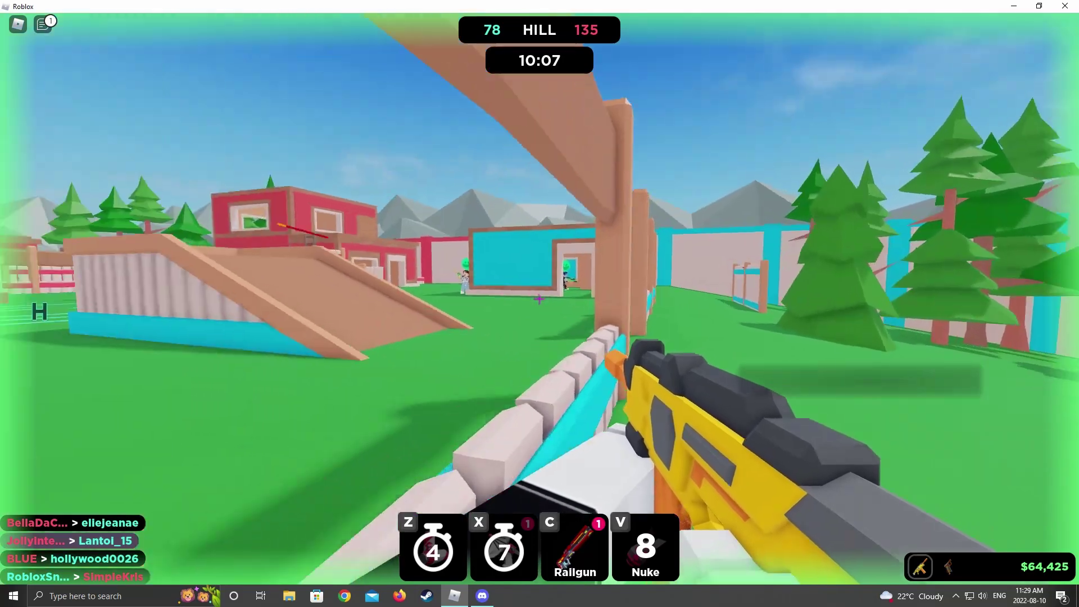
{"action": "key", "text": "w"}
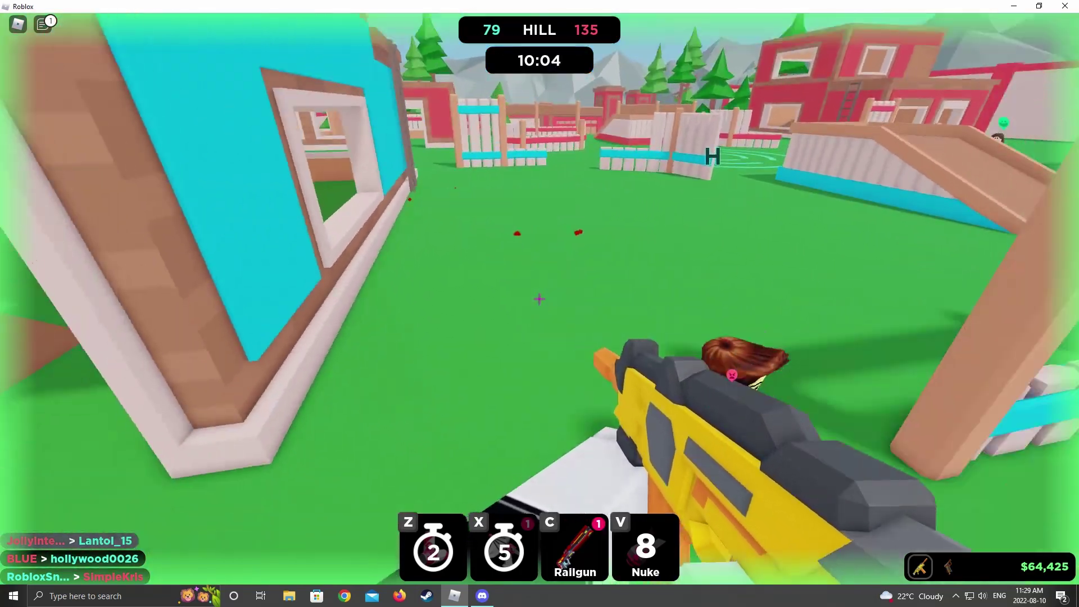
{"action": "left_click", "coordinate": [540, 300]}
{"action": "key", "text": "w"}
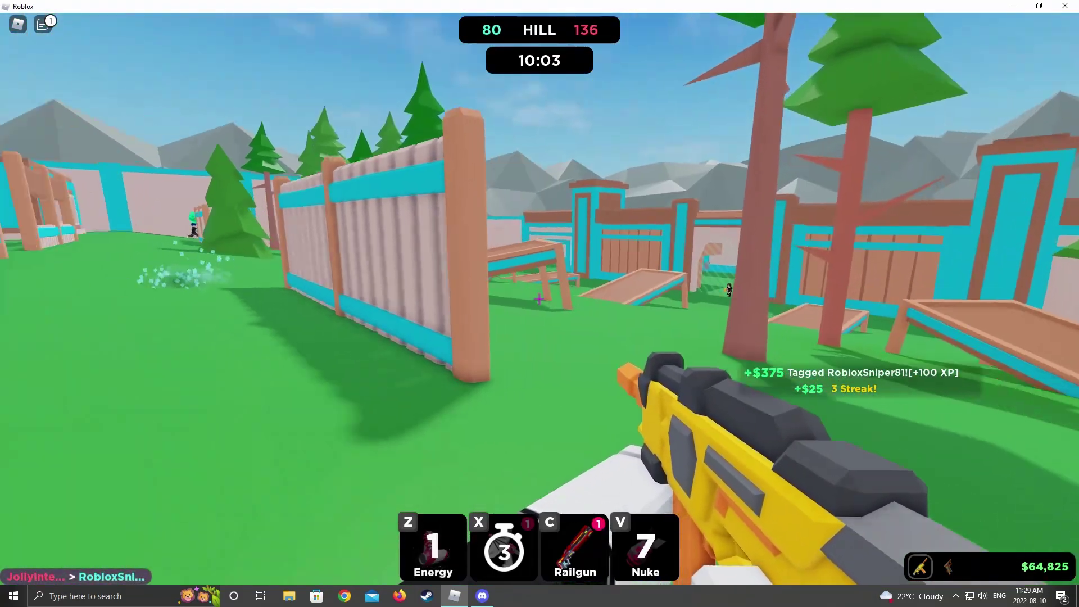
{"action": "key", "text": "w"}
{"action": "key", "text": "w"}
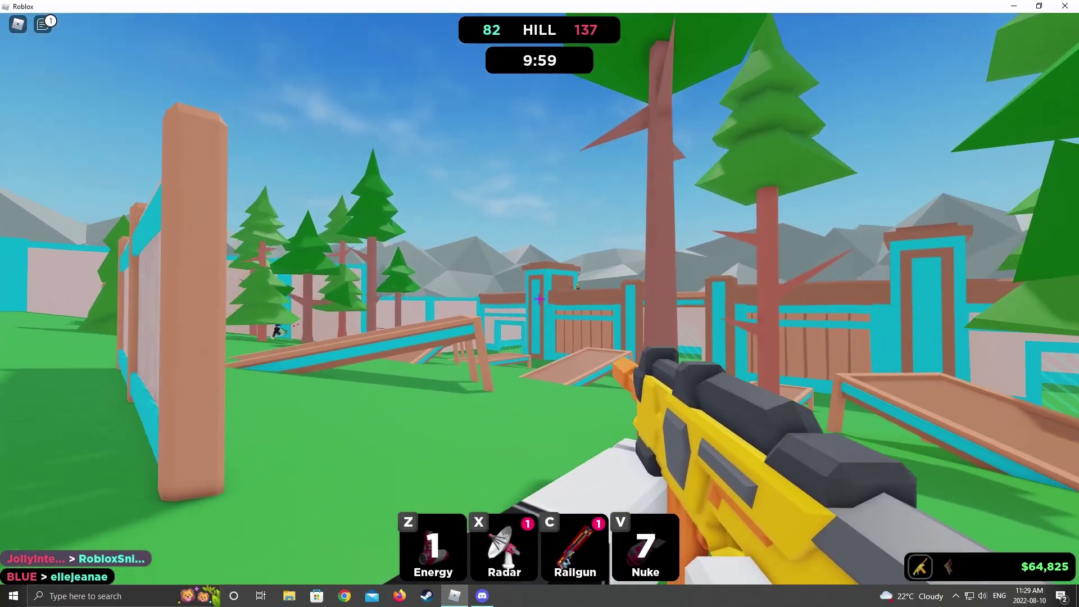
Step: Cross the field through the trees toward the far wooden structures
{"action": "key", "text": "w"}
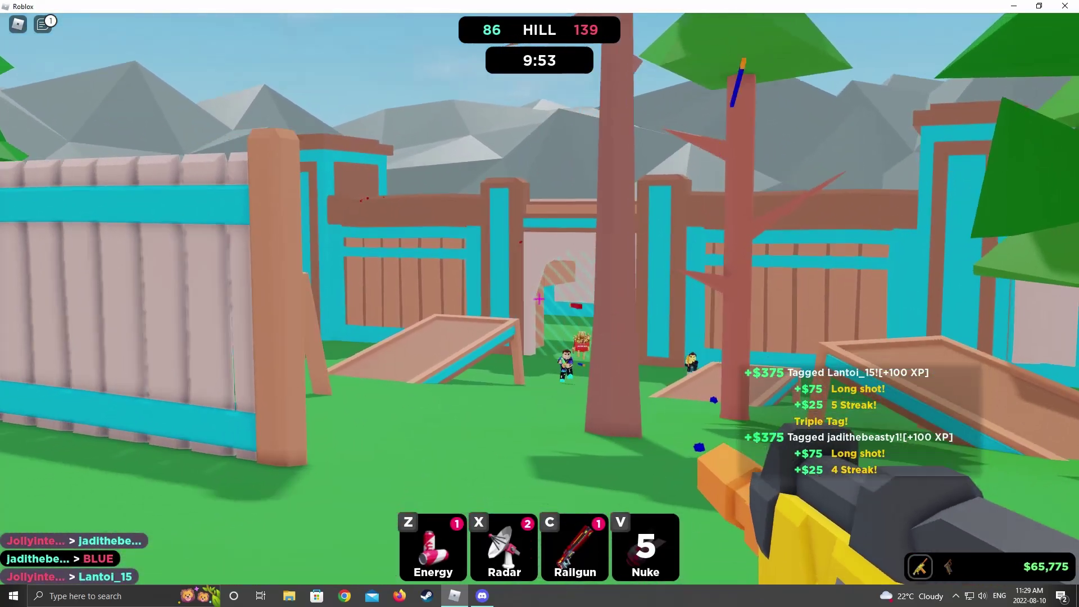
{"action": "key", "text": "w"}
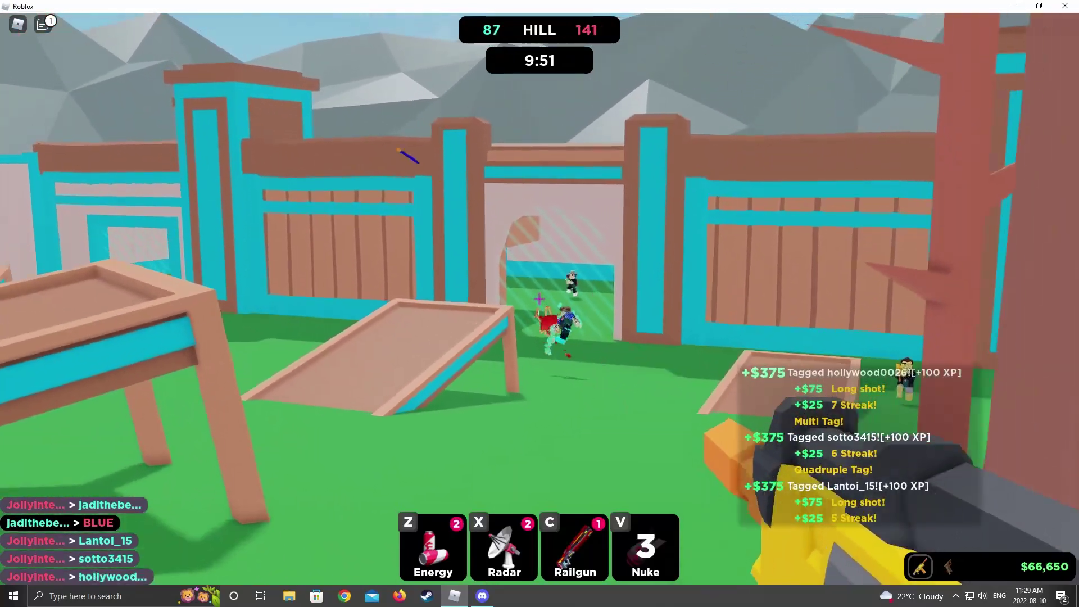
{"action": "key", "text": "w"}
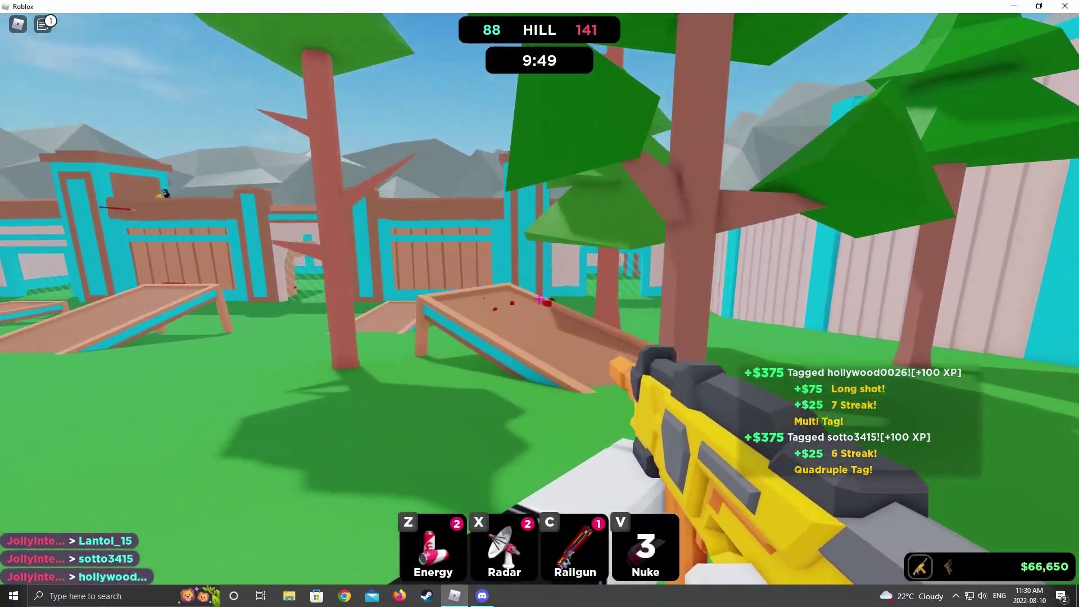
{"action": "key", "text": "v"}
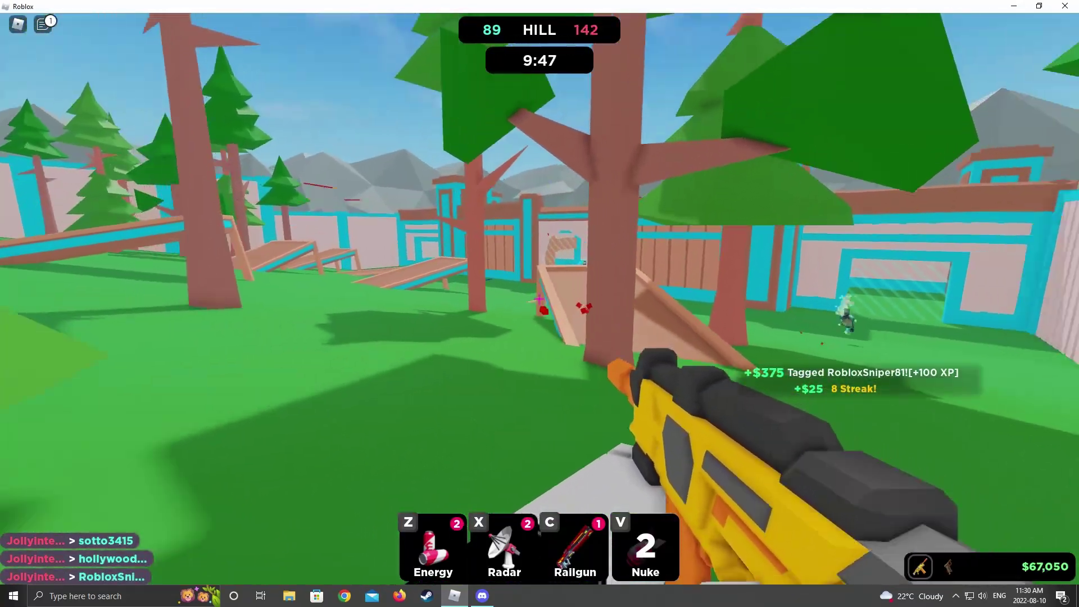
{"action": "key", "text": "w"}
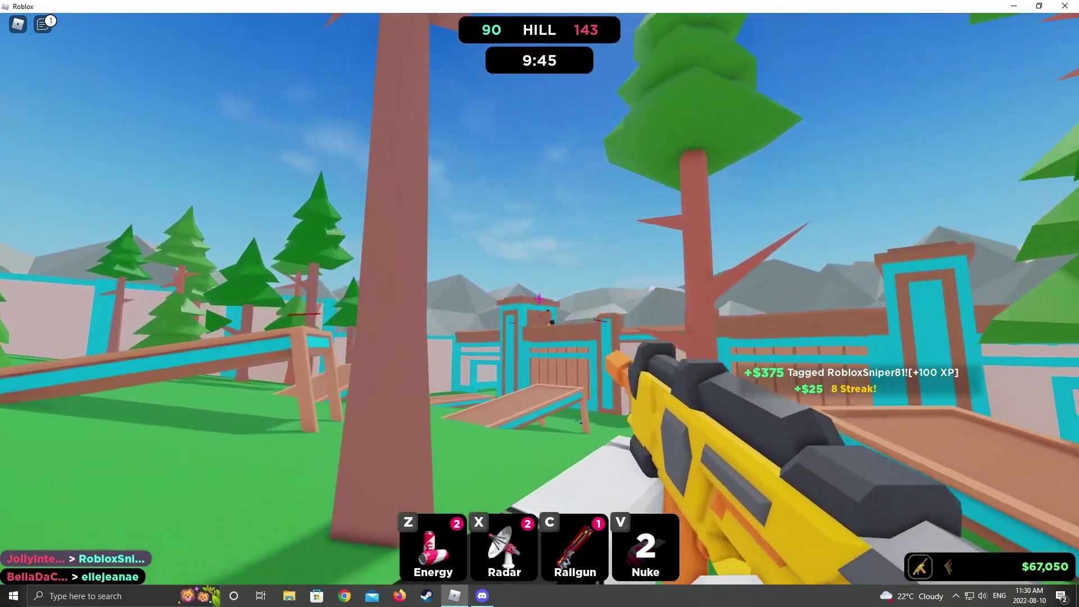
{"action": "key", "text": "w"}
{"action": "key", "text": "w"}
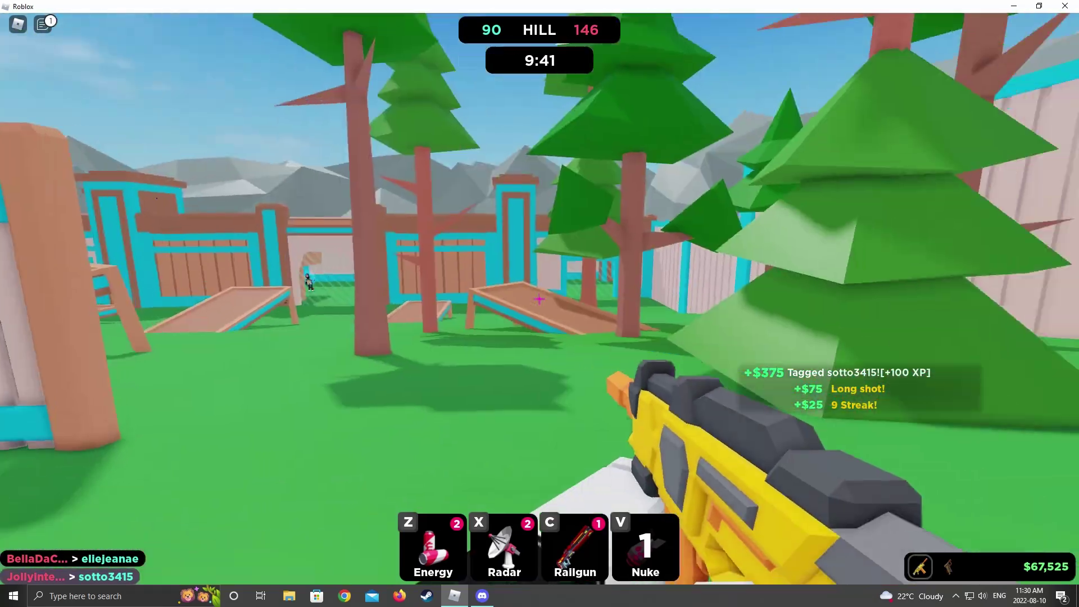
{"action": "key", "text": "w"}
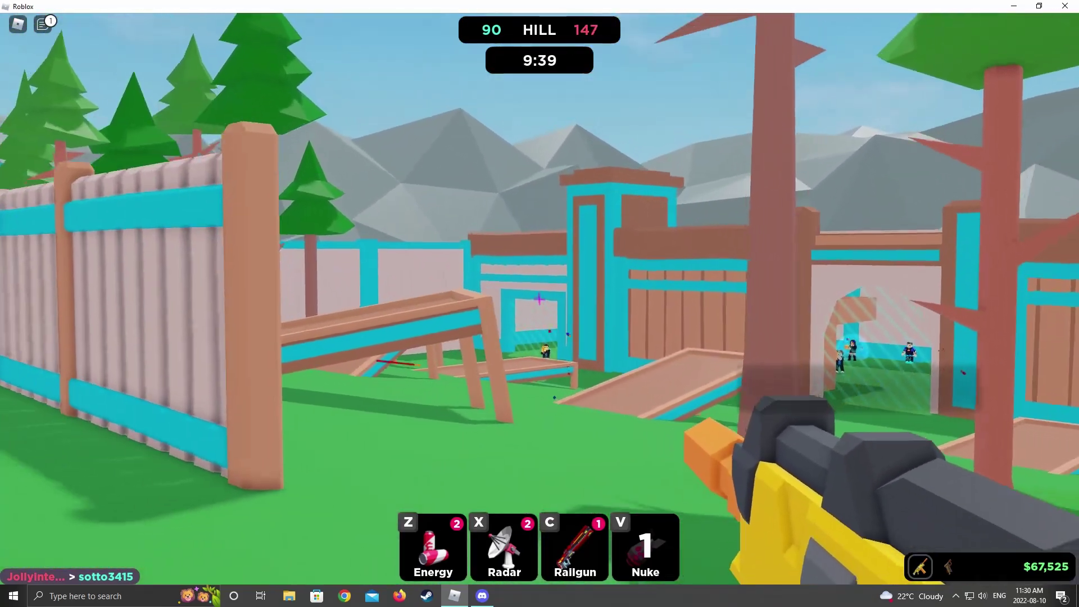
{"action": "key", "text": "w"}
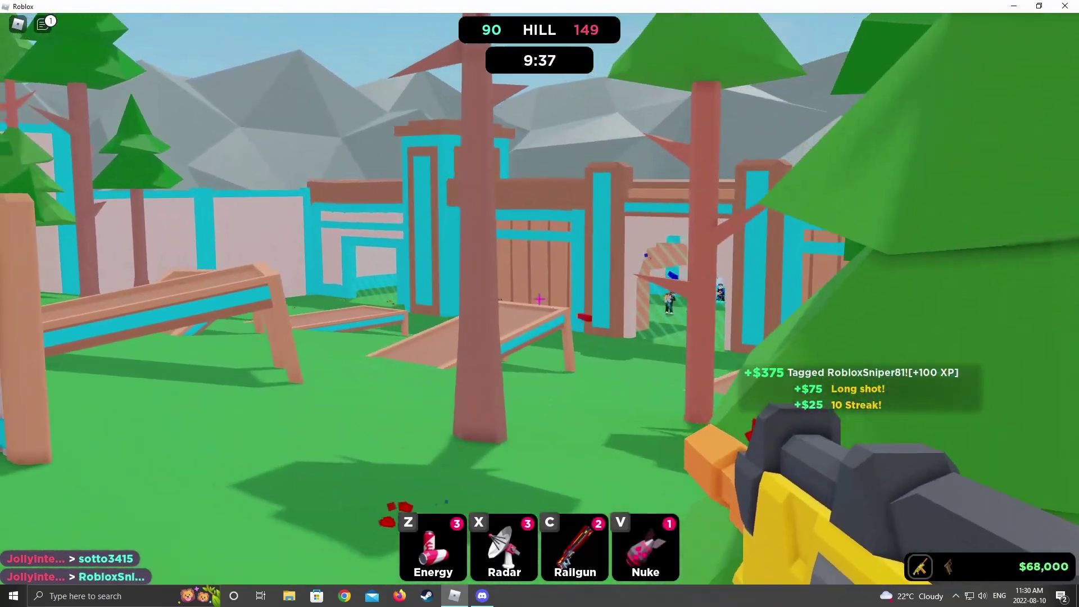
{"action": "key", "text": "w"}
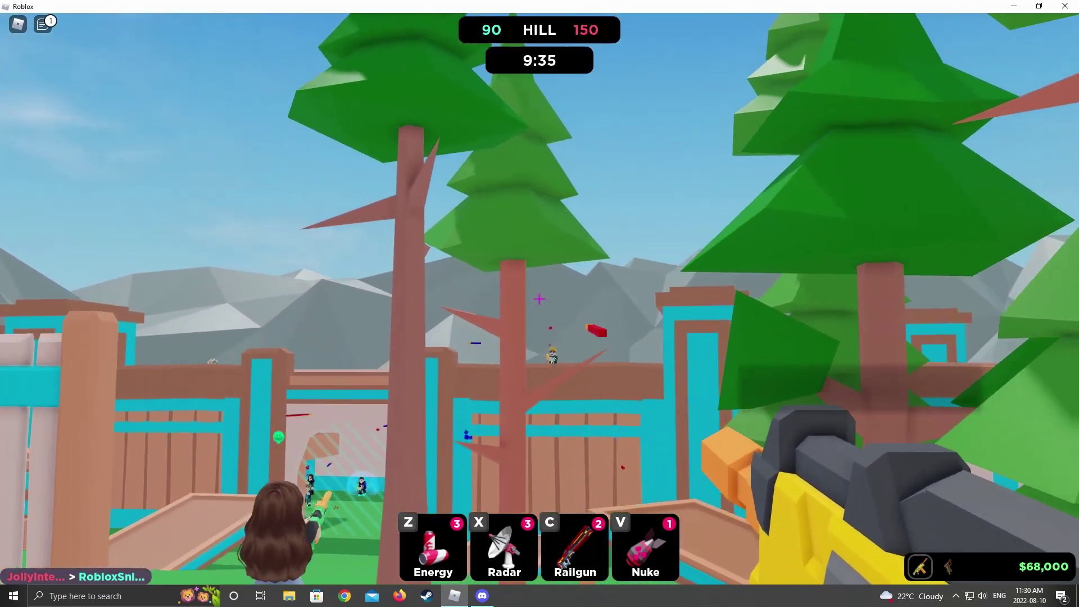
{"action": "key", "text": "w"}
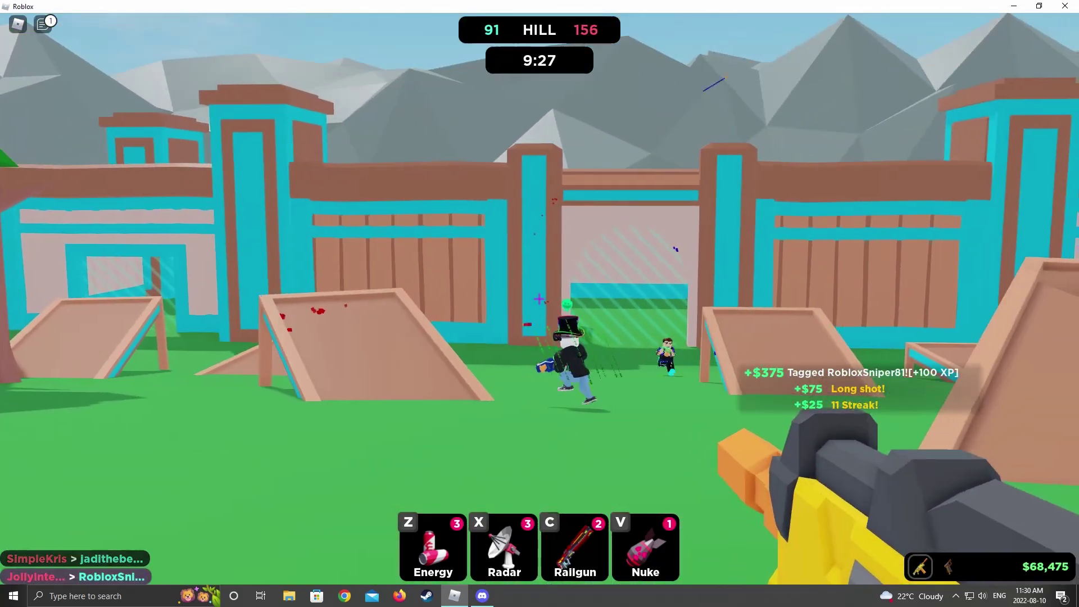
Step: Tag opponents by the ramps for the 12-tag streak, then trigger Energy at the fence
{"action": "key", "text": "w"}
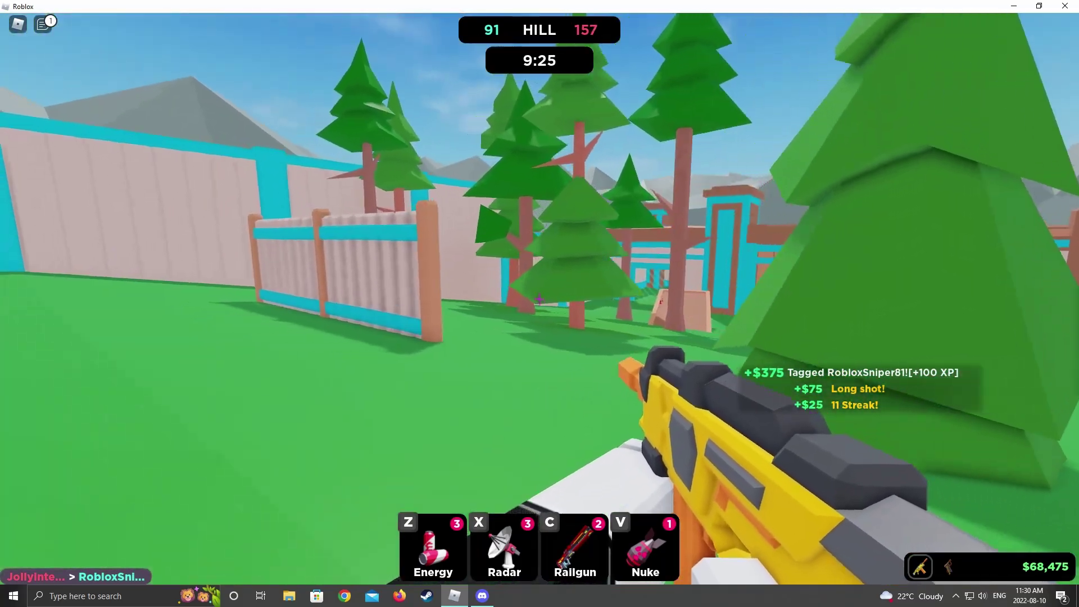
{"action": "left_click", "coordinate": [540, 304]}
{"action": "key", "text": "w"}
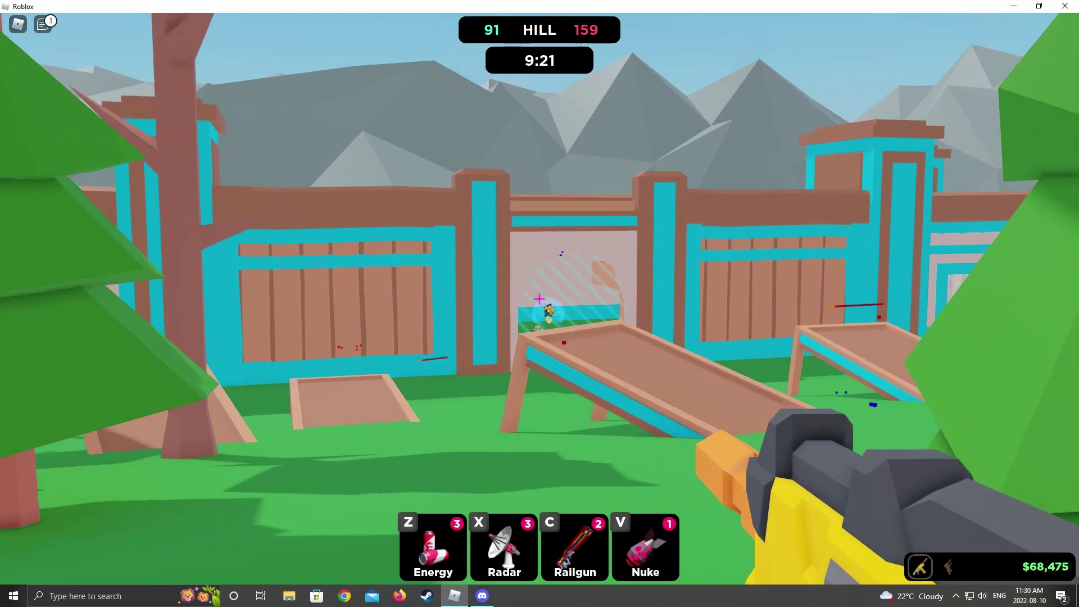
{"action": "left_click", "coordinate": [540, 303]}
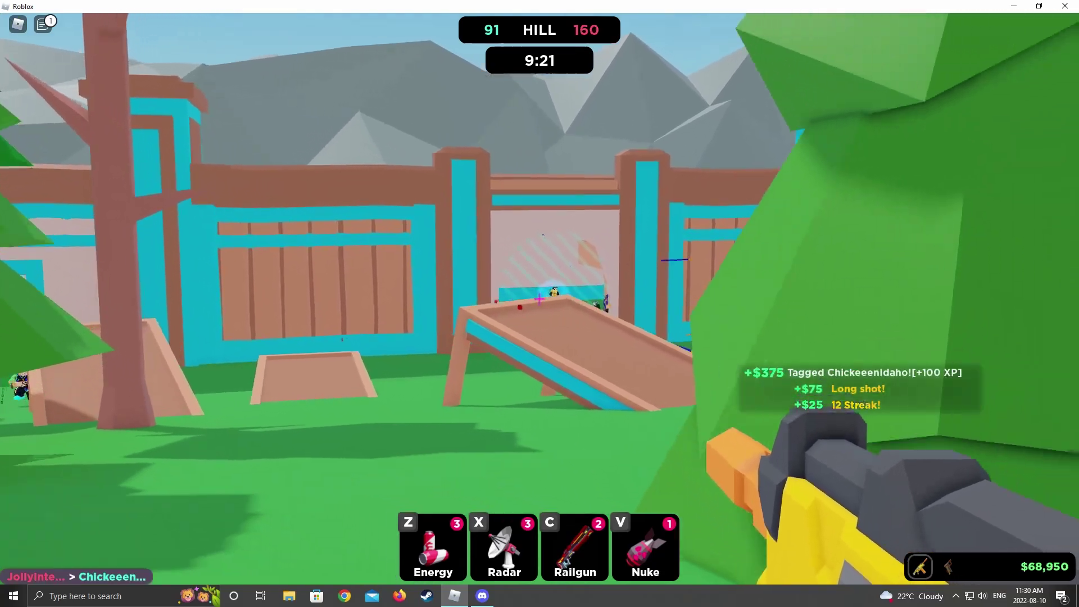
{"action": "key", "text": "w"}
{"action": "key", "text": "w"}
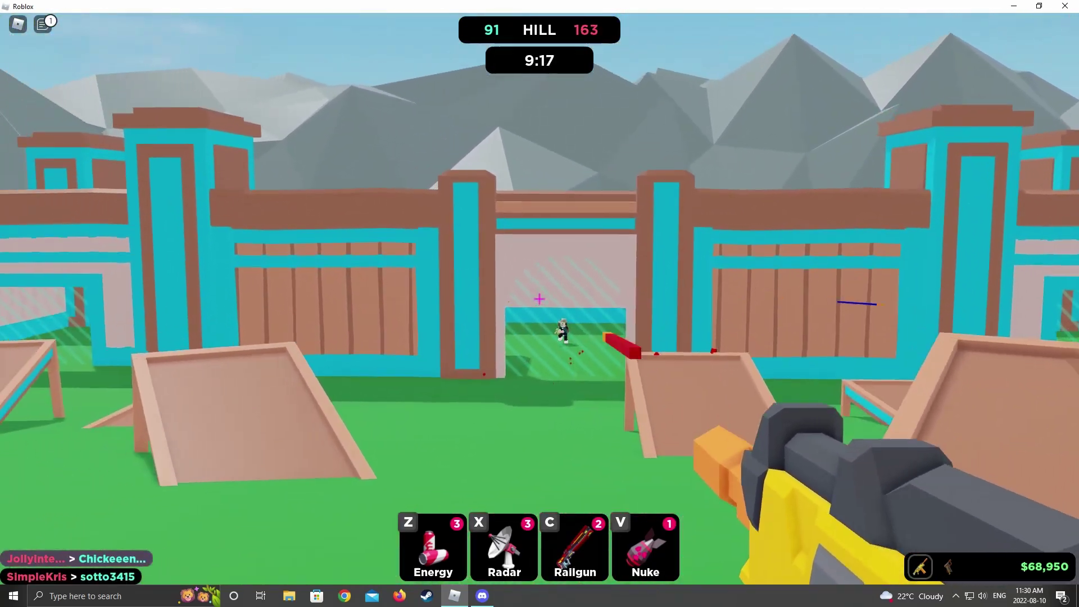
{"action": "key", "text": "w"}
{"action": "key", "text": "w"}
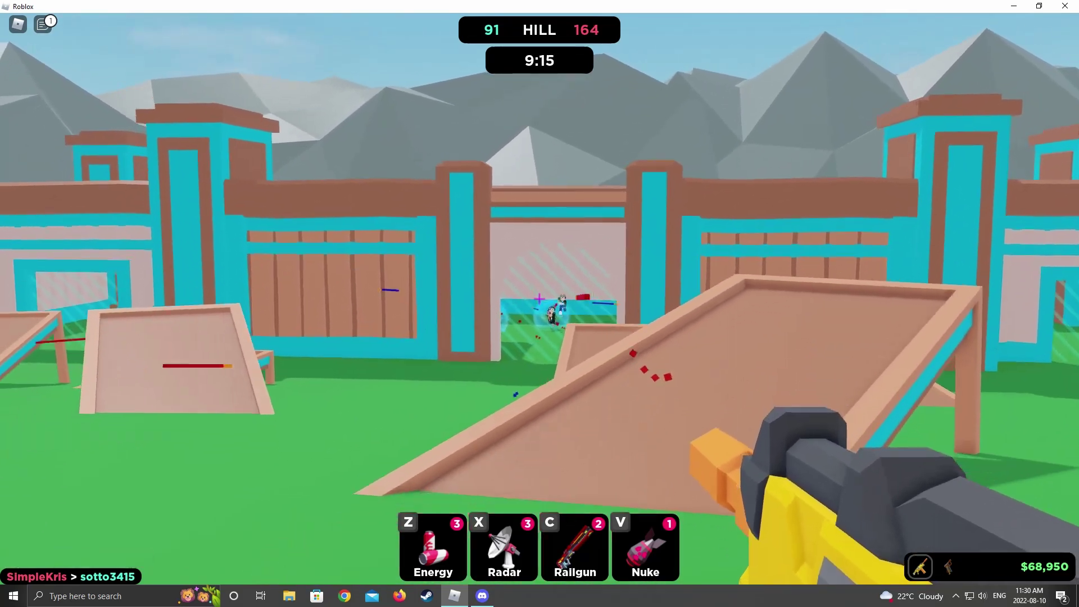
{"action": "key", "text": "z"}
{"action": "key", "text": "w"}
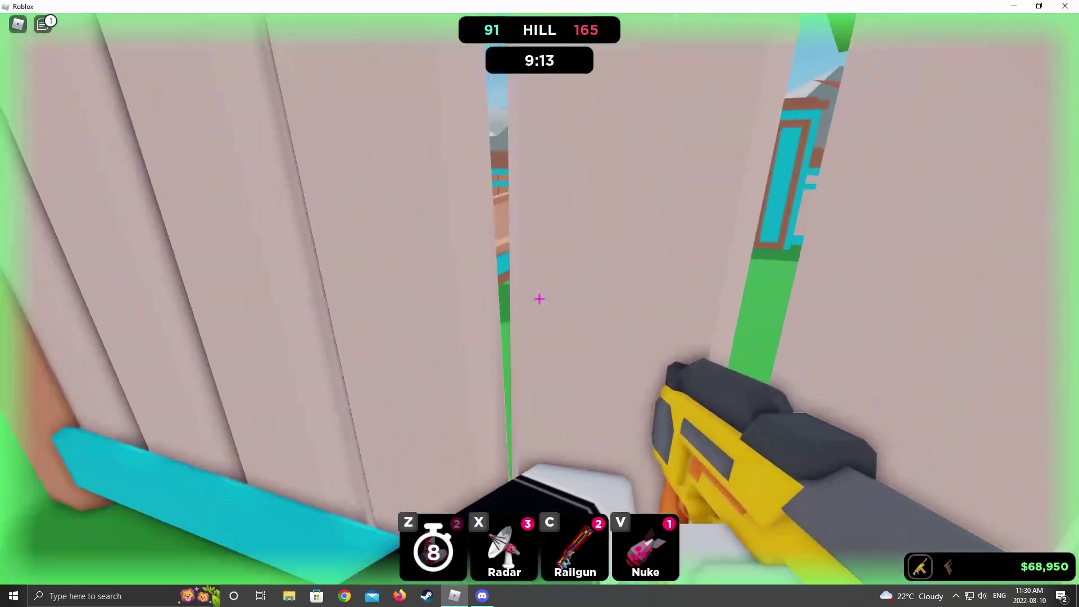
Step: Move to the wall edge as the nuke bomber passes and activate Radar
{"action": "key", "text": "a"}
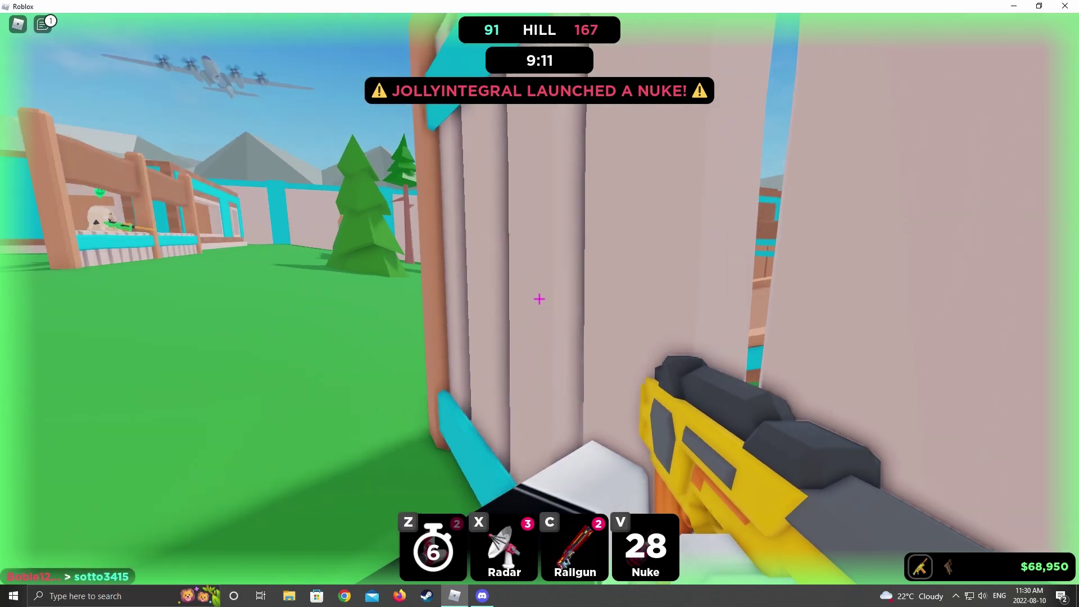
{"action": "key", "text": "w"}
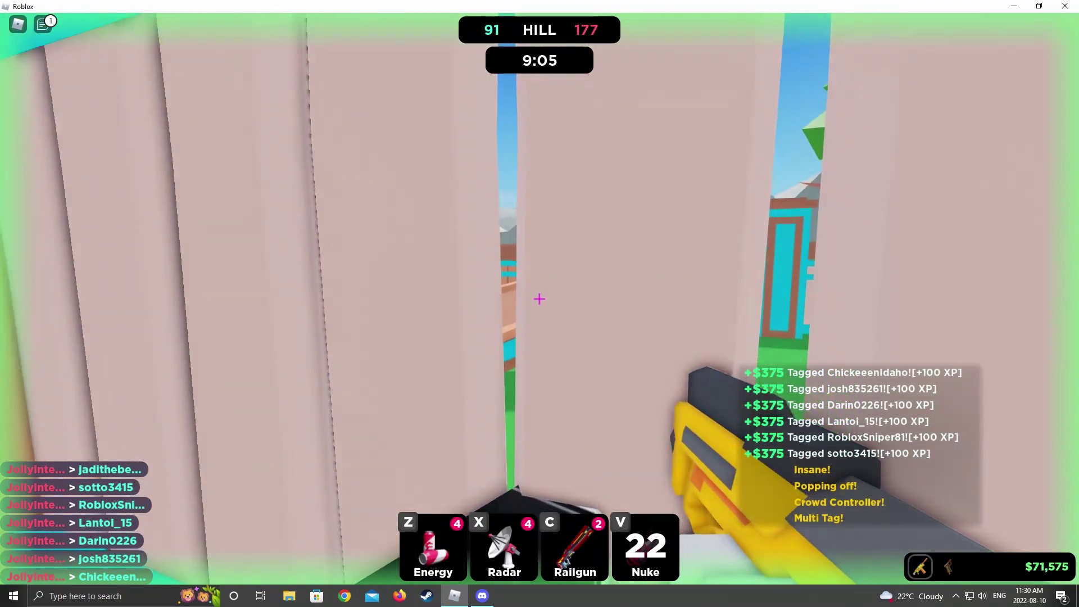
{"action": "key", "text": "d"}
{"action": "key", "text": "x"}
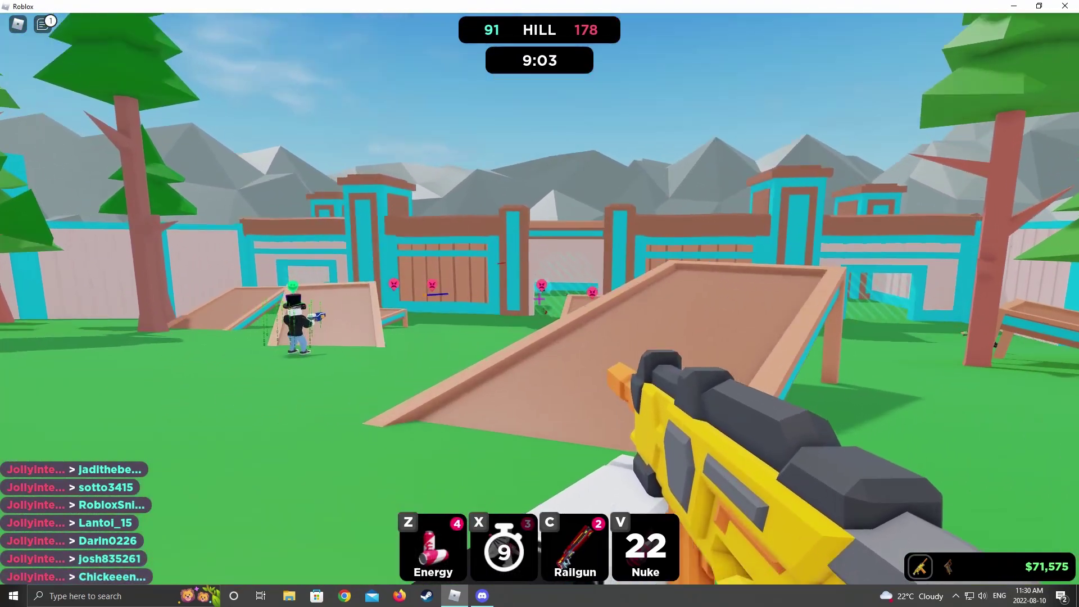
Step: Tag the Radar-marked opponents from the ramp, reaching a 21-tag streak and $72,375
{"action": "key", "text": "w"}
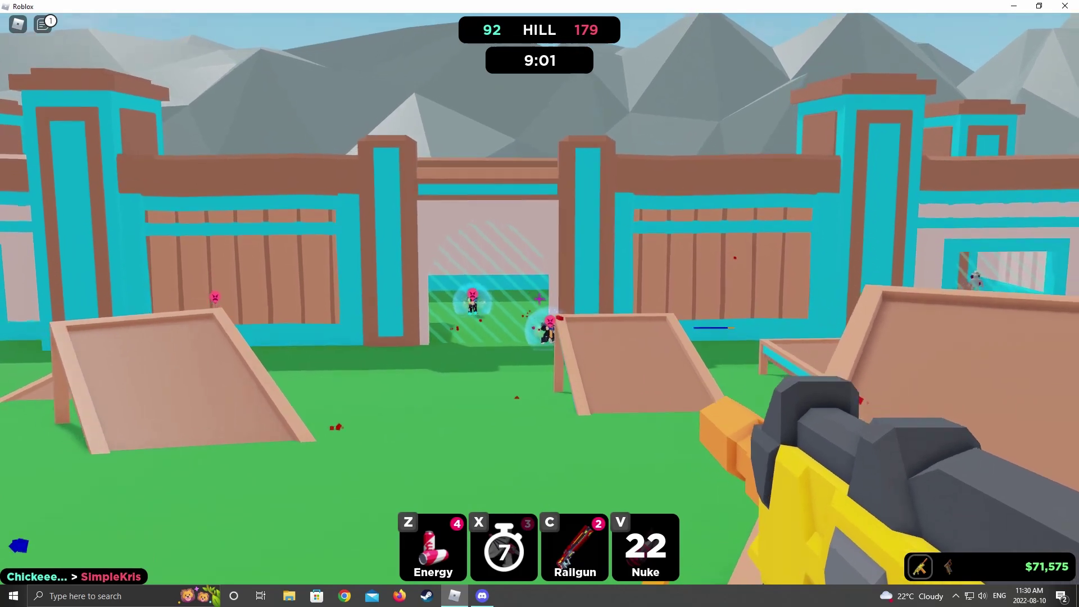
{"action": "key", "text": "w"}
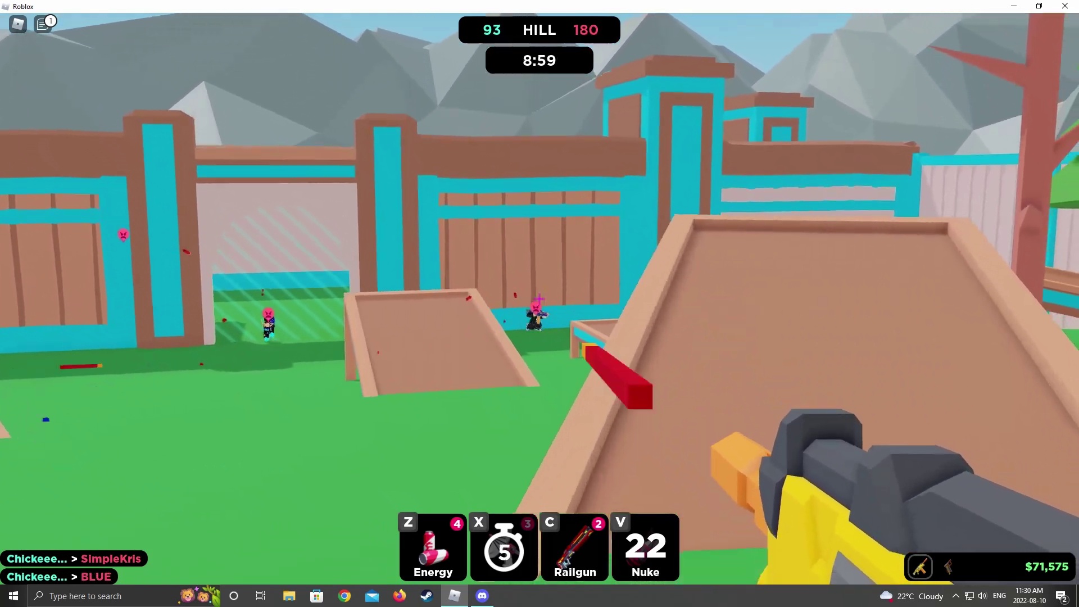
{"action": "key", "text": "w"}
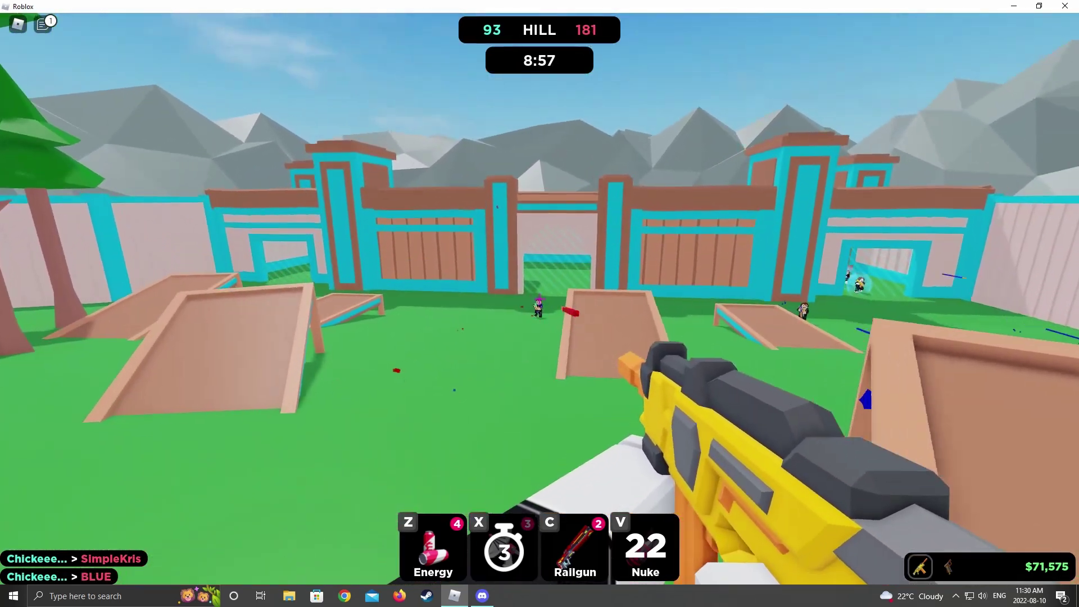
{"action": "left_click", "coordinate": [540, 304]}
{"action": "left_click", "coordinate": [539, 303]}
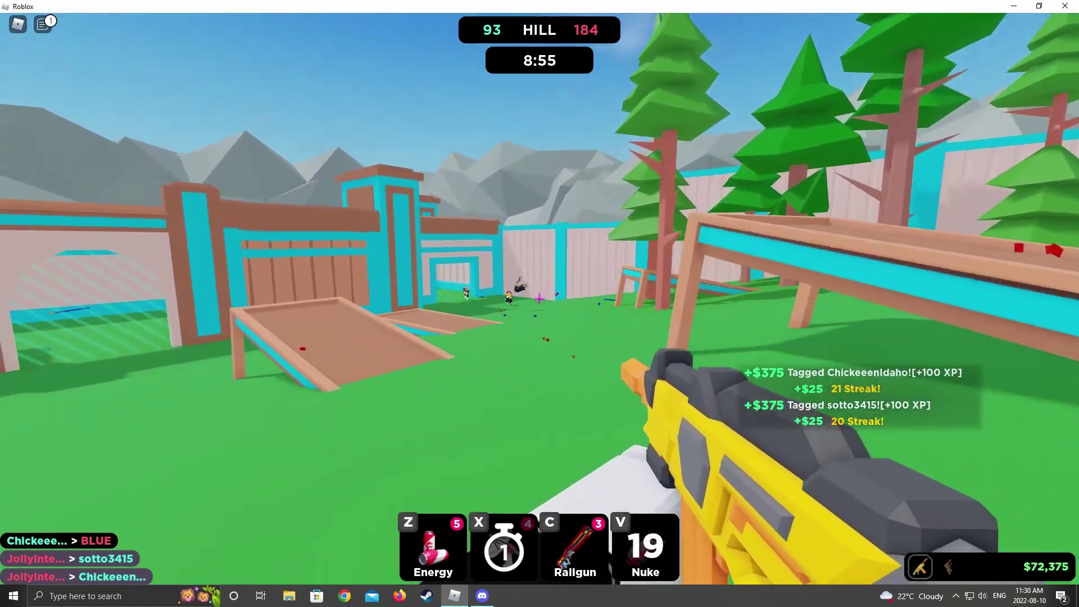
{"action": "key", "text": "w"}
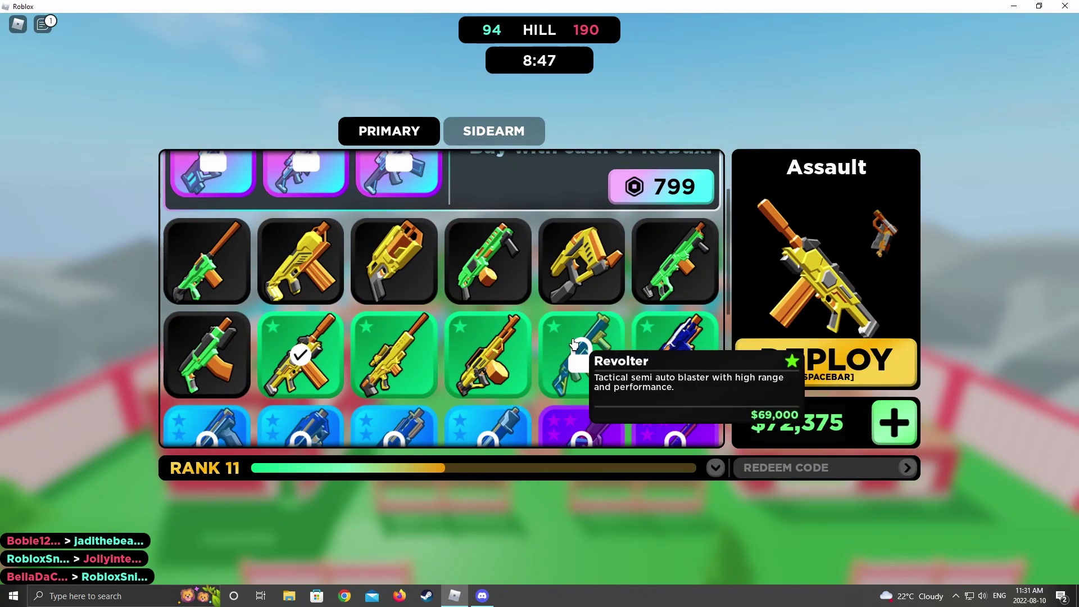
{"action": "scroll", "coordinate": [547, 356], "scroll_direction": "down", "scroll_amount": 1}
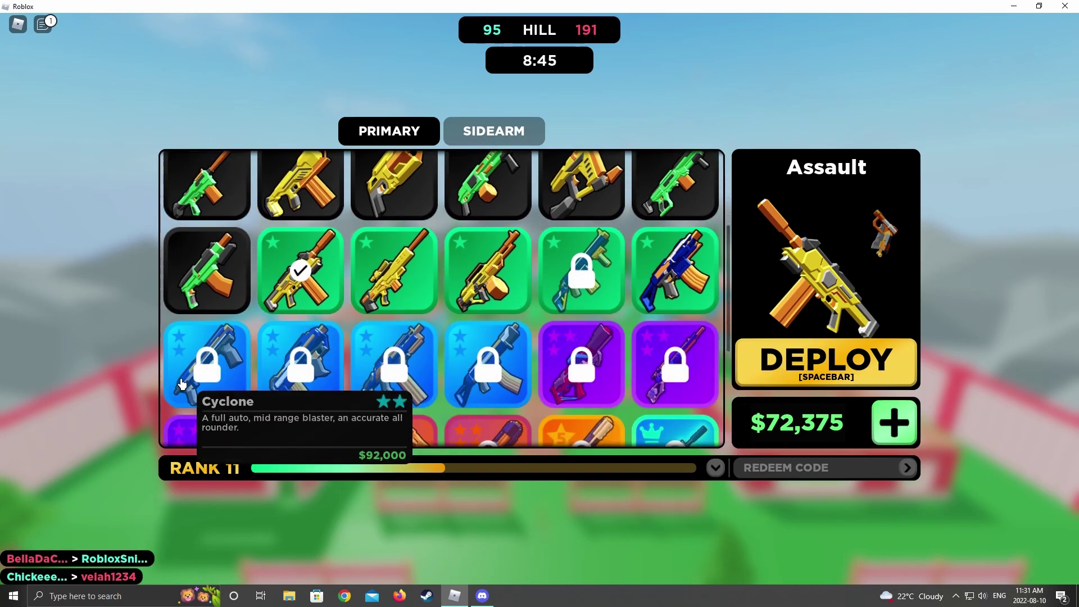
Step: Deploy, activate Radar and advance past the fence up the ramp toward the hill
{"action": "left_click", "coordinate": [762, 364]}
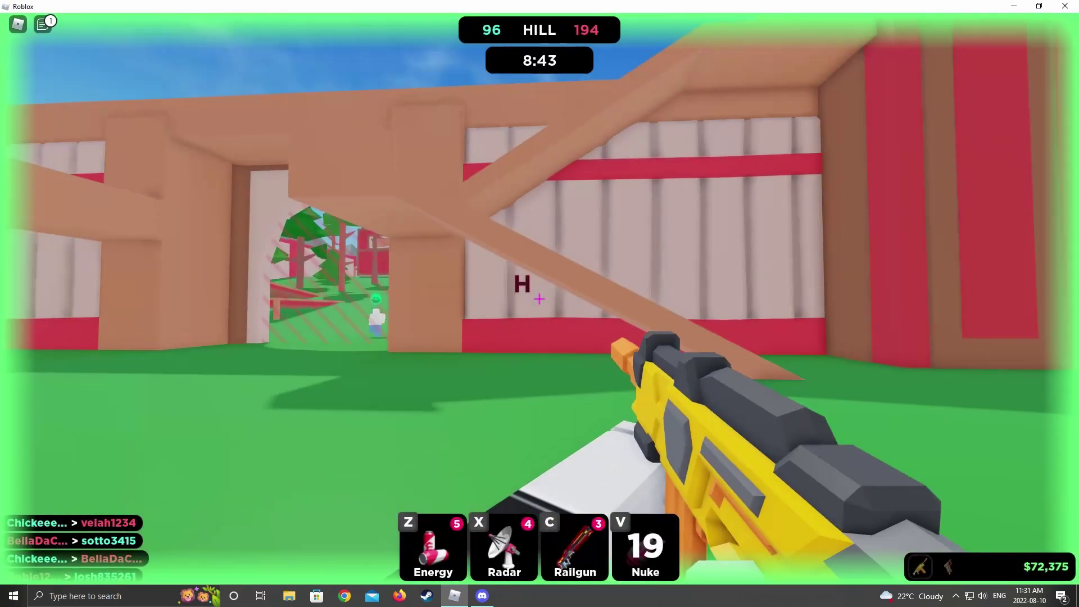
{"action": "key", "text": "x"}
{"action": "key", "text": "w"}
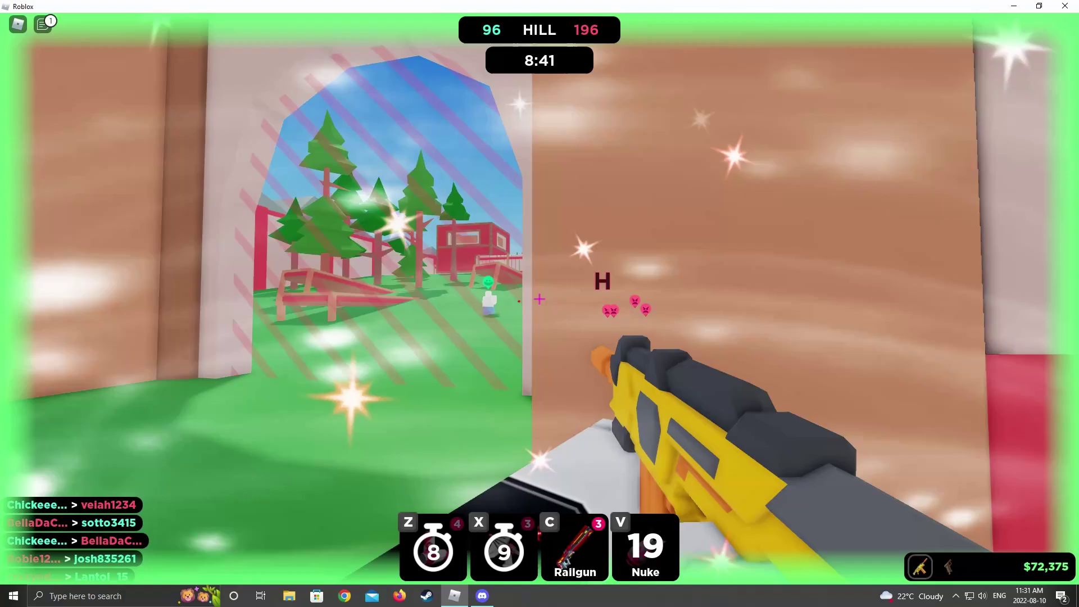
{"action": "key", "text": "w"}
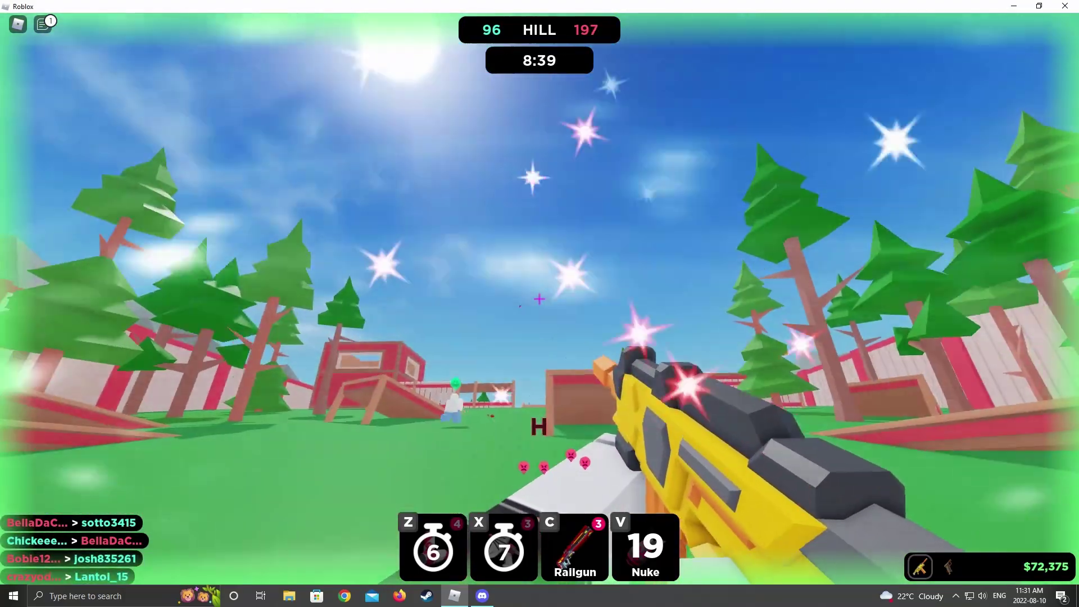
{"action": "key", "text": "w"}
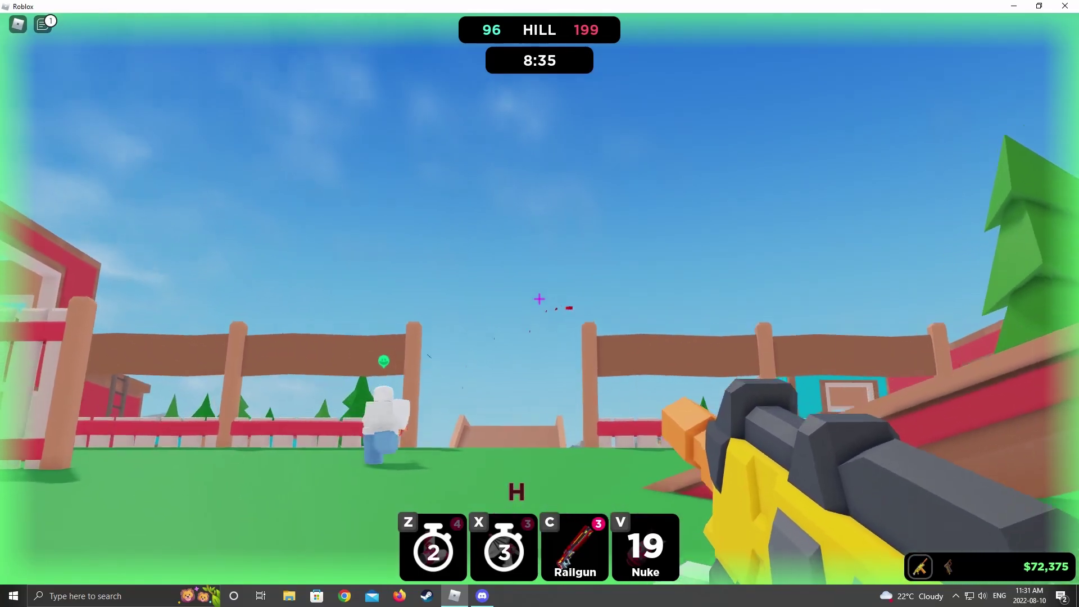
{"action": "key", "text": "w"}
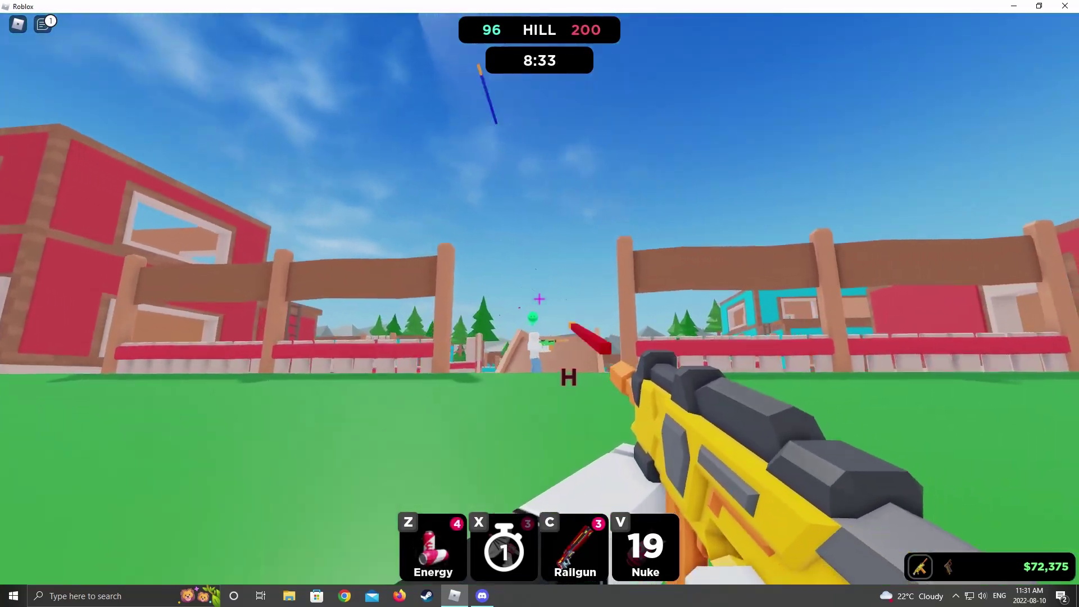
{"action": "key", "text": "w"}
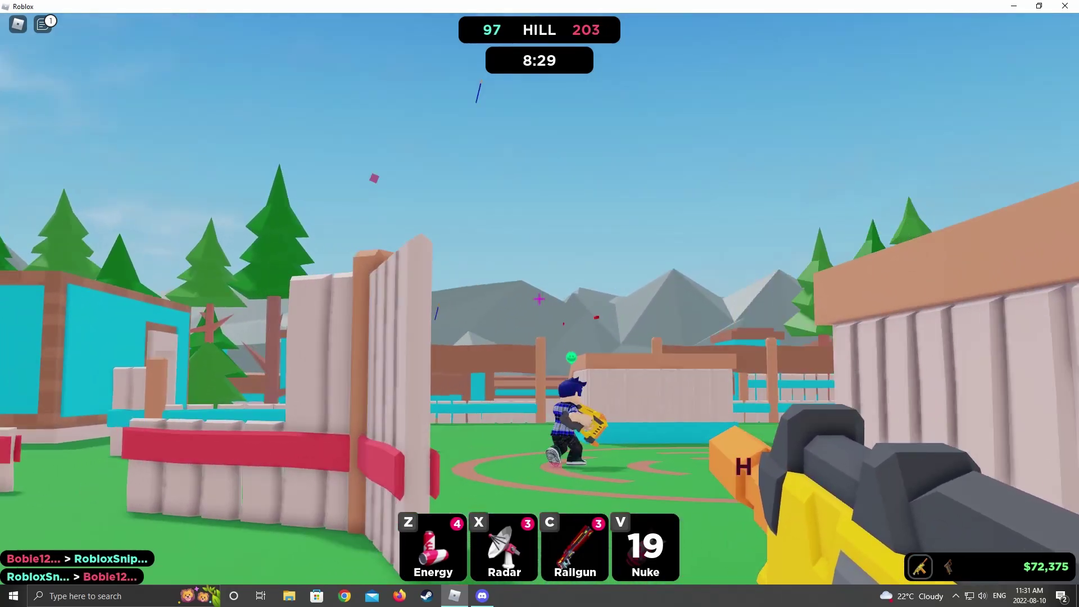
{"action": "key", "text": "w"}
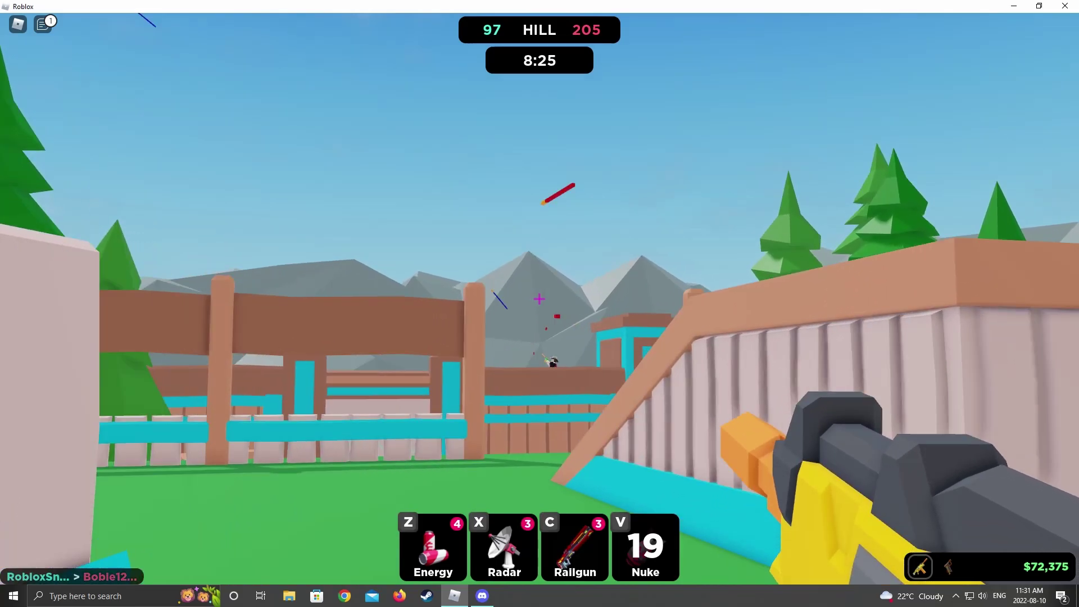
Step: Land a long-shot tag for $72,825, then skip the kill-cam and redeploy with the Handcannon
{"action": "left_click", "coordinate": [541, 300]}
{"action": "key", "text": "w"}
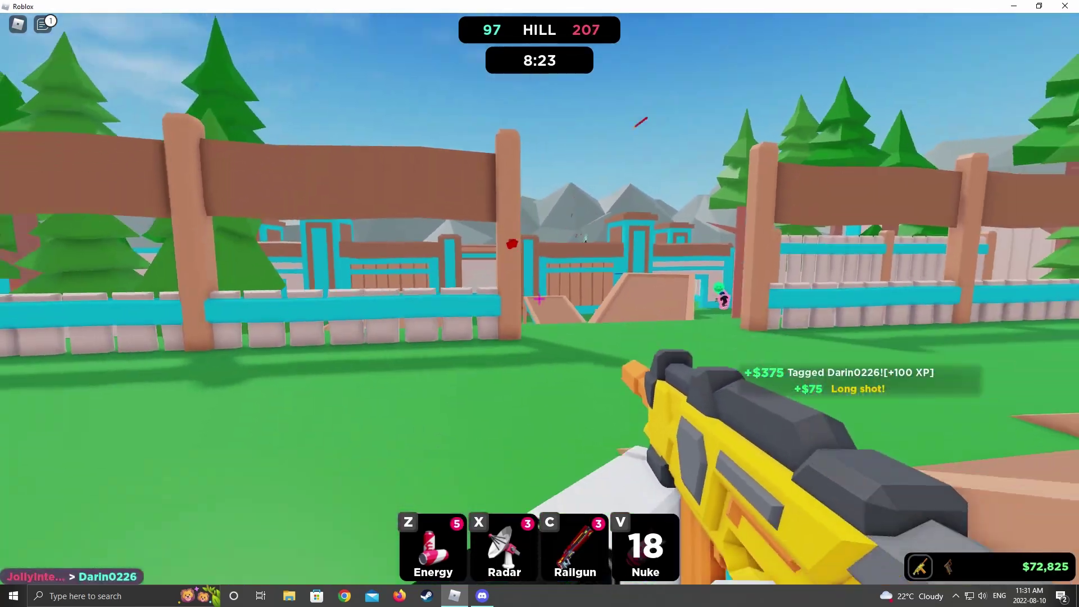
{"action": "key", "text": "a"}
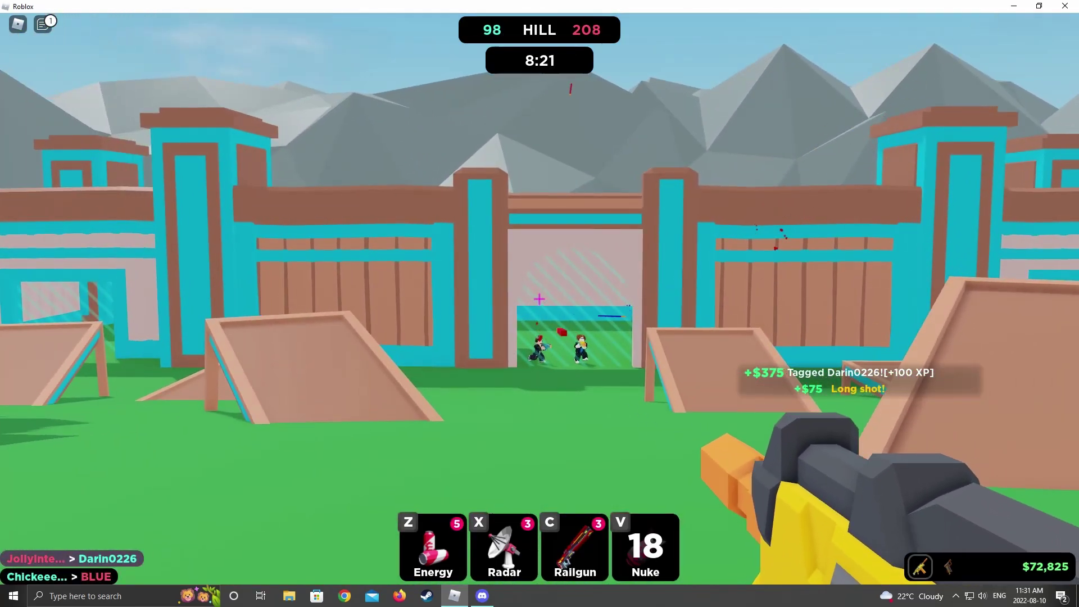
{"action": "key", "text": "w"}
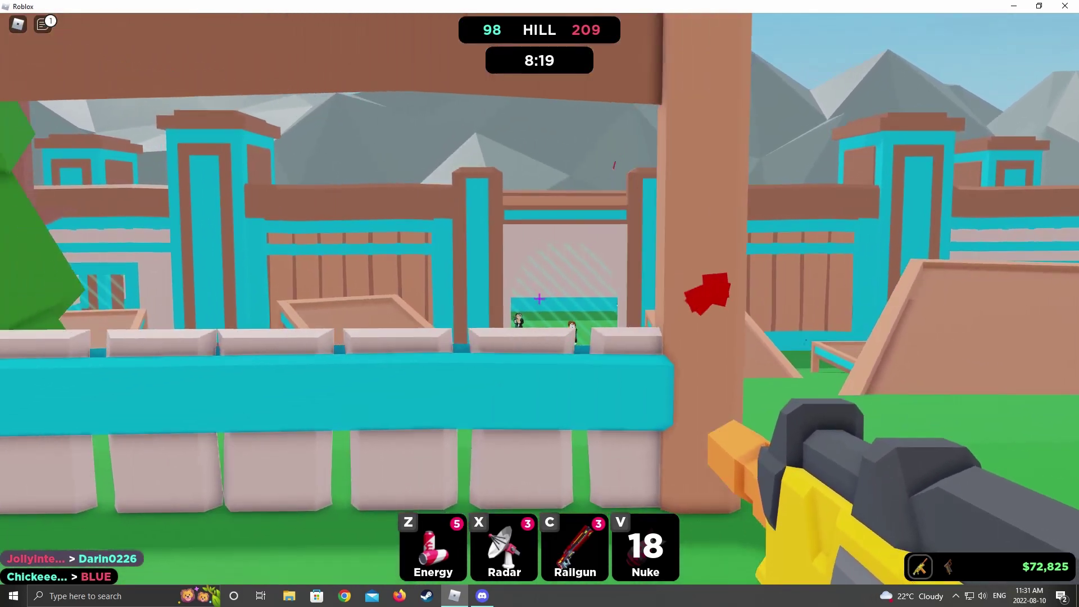
{"action": "key", "text": "space"}
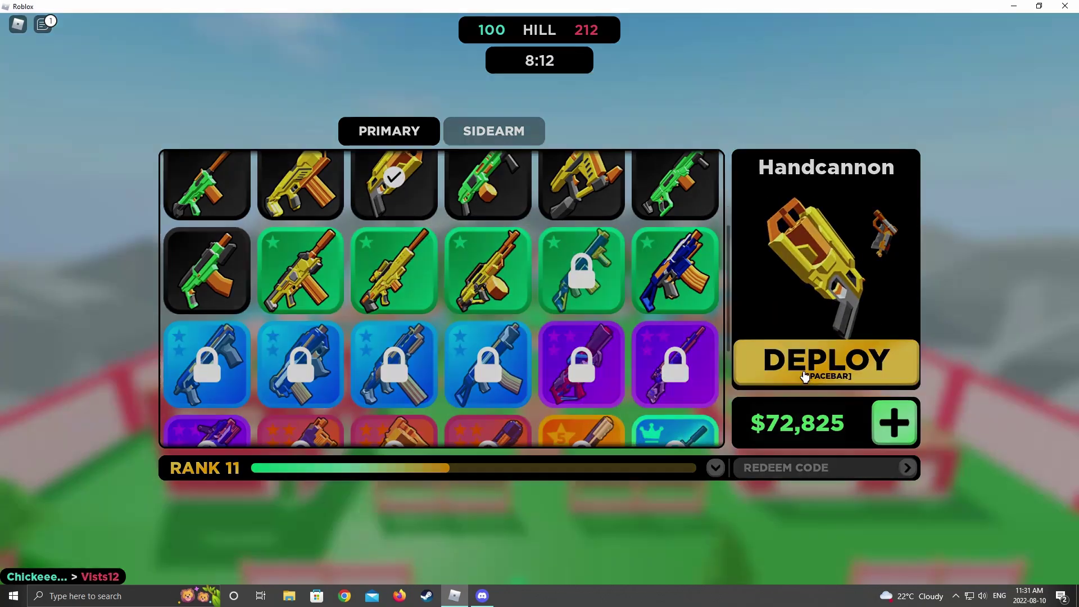
{"action": "left_click", "coordinate": [802, 363]}
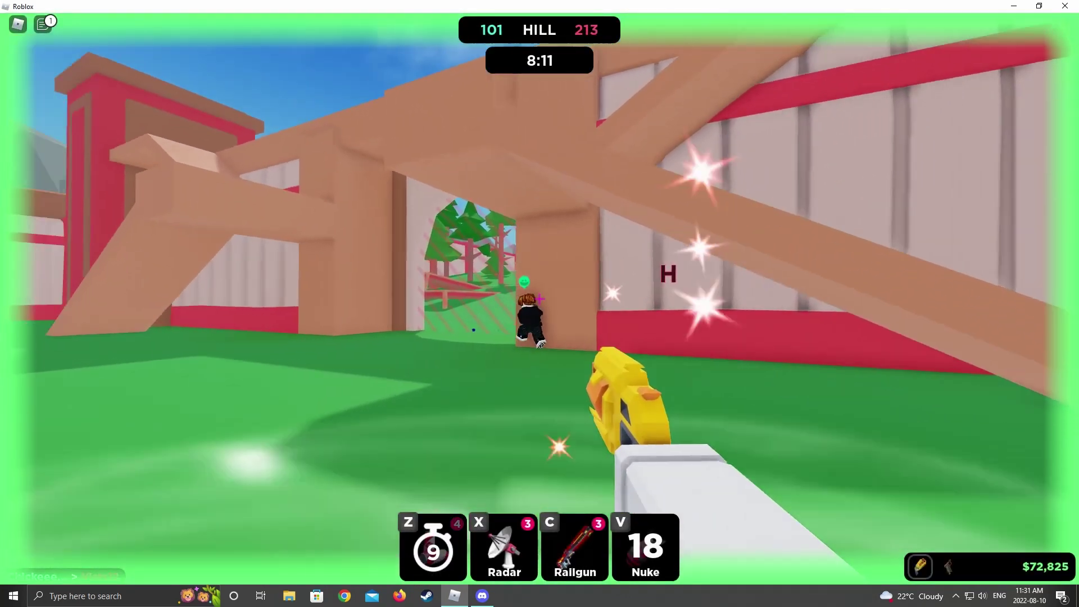
Step: Activate Radar and run across the field past the fence into the hill circle
{"action": "key", "text": "w"}
{"action": "key", "text": "x"}
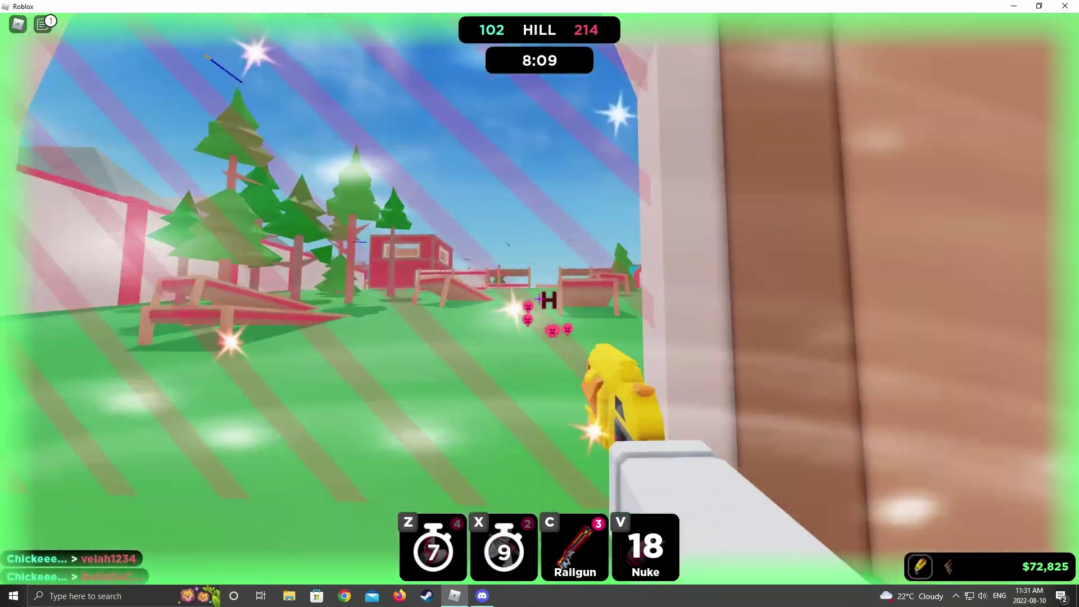
{"action": "key", "text": "w"}
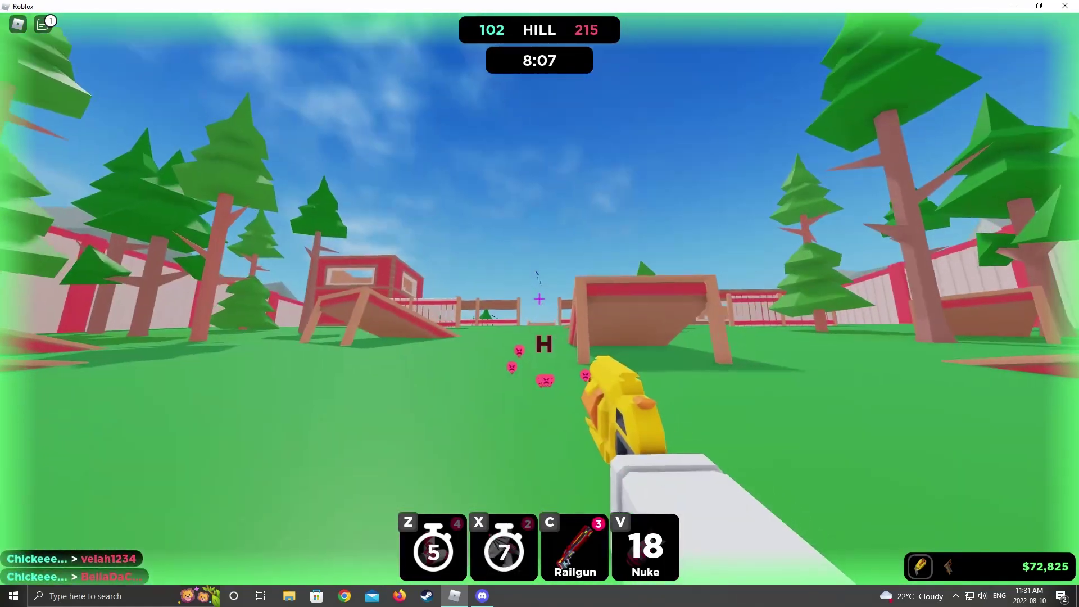
{"action": "key", "text": "w"}
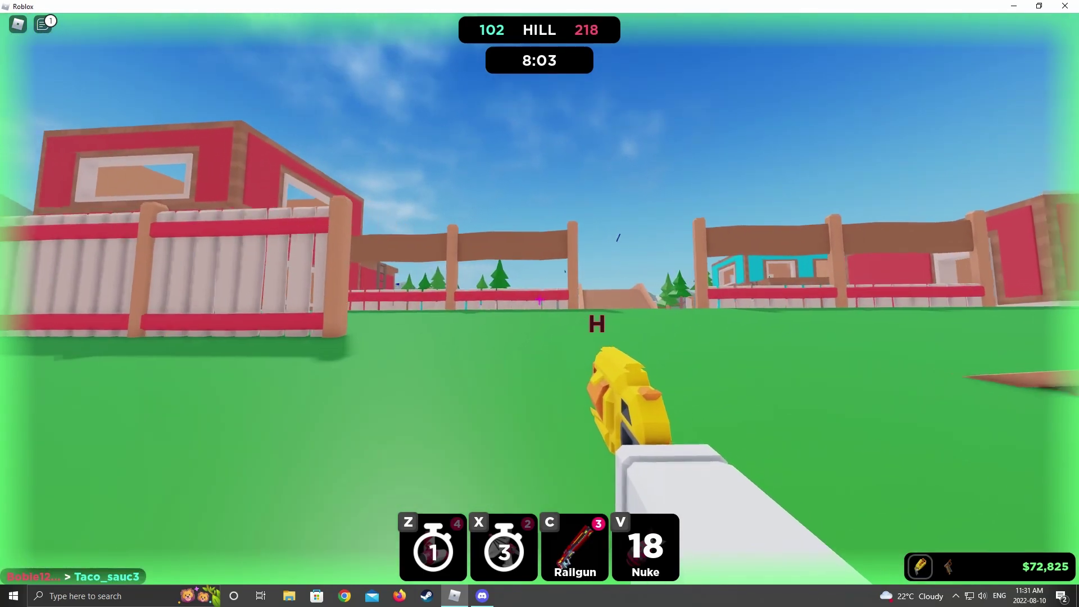
{"action": "key", "text": "w"}
{"action": "key", "text": "w"}
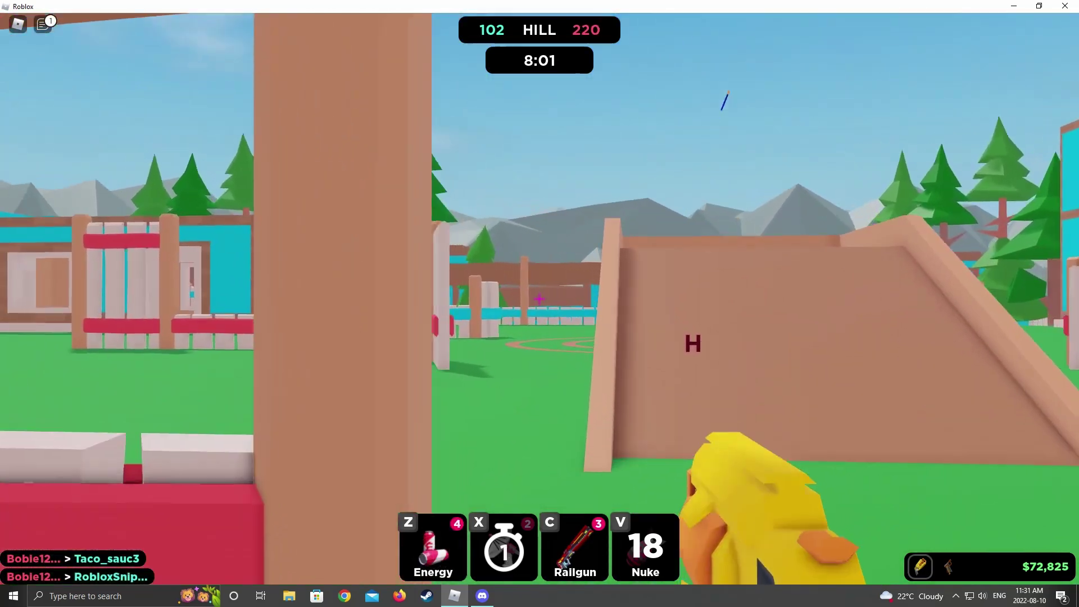
{"action": "key", "text": "w"}
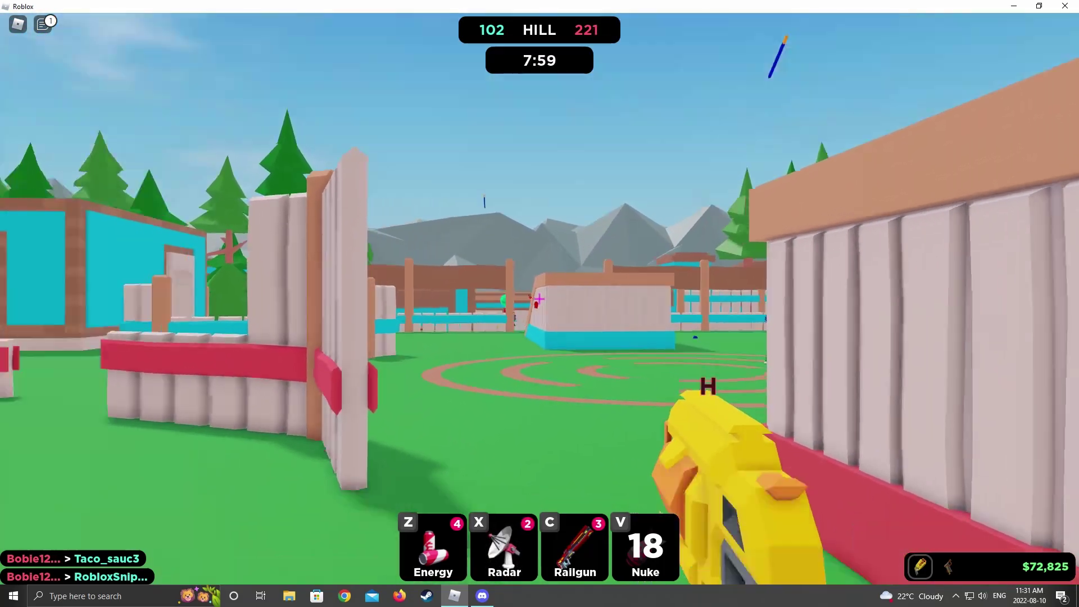
Step: Use Energy and Radar, tag an opponent through the blue building's window for $73,200
{"action": "key", "text": "z"}
{"action": "key", "text": "w"}
{"action": "key", "text": "x"}
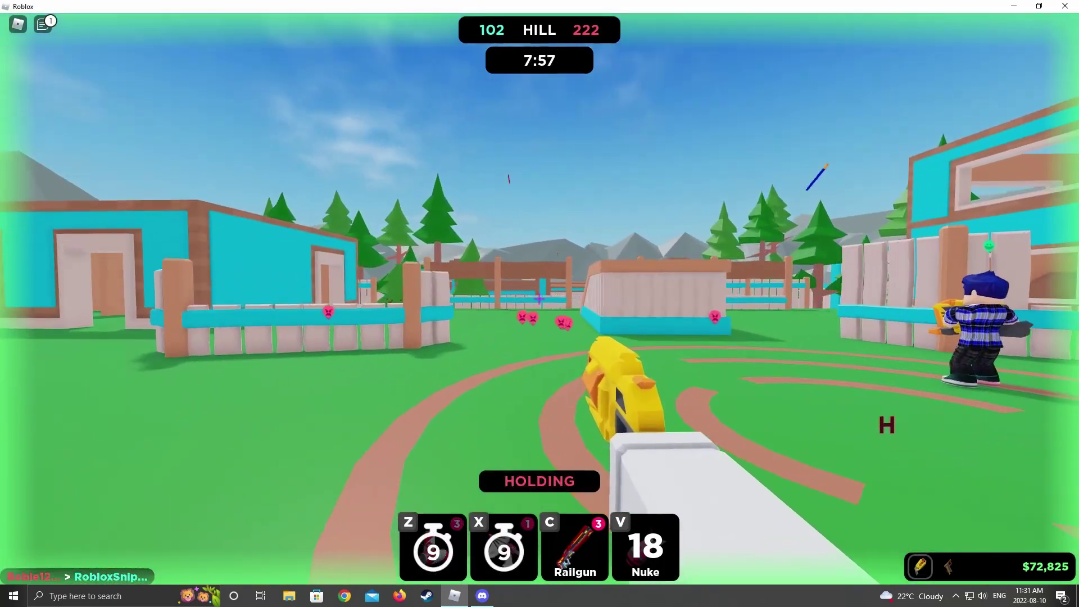
{"action": "key", "text": "w"}
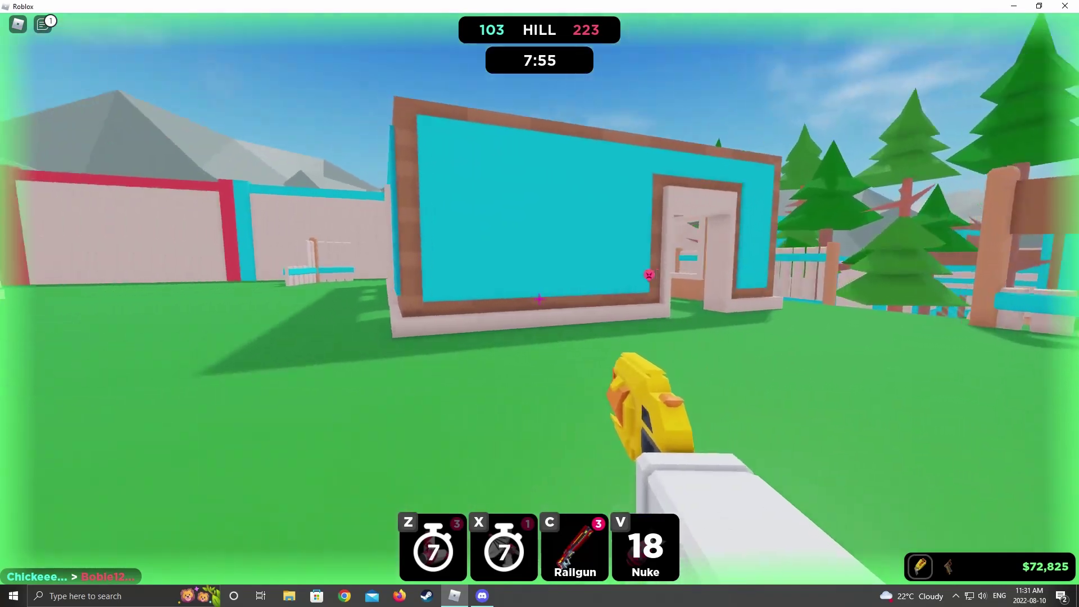
{"action": "key", "text": "w"}
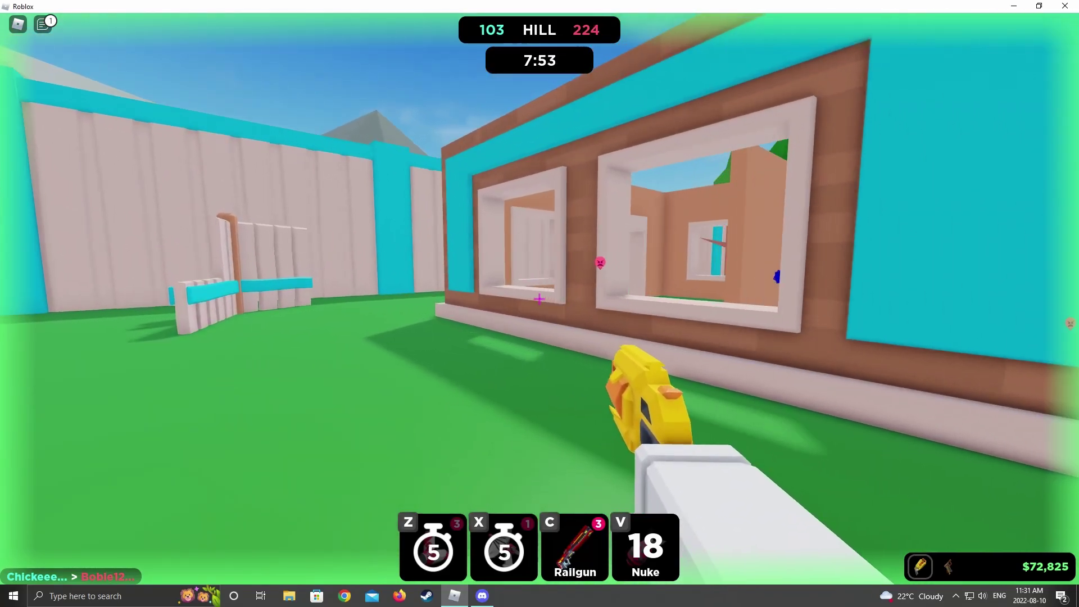
{"action": "key", "text": "w"}
{"action": "left_click", "coordinate": [540, 299]}
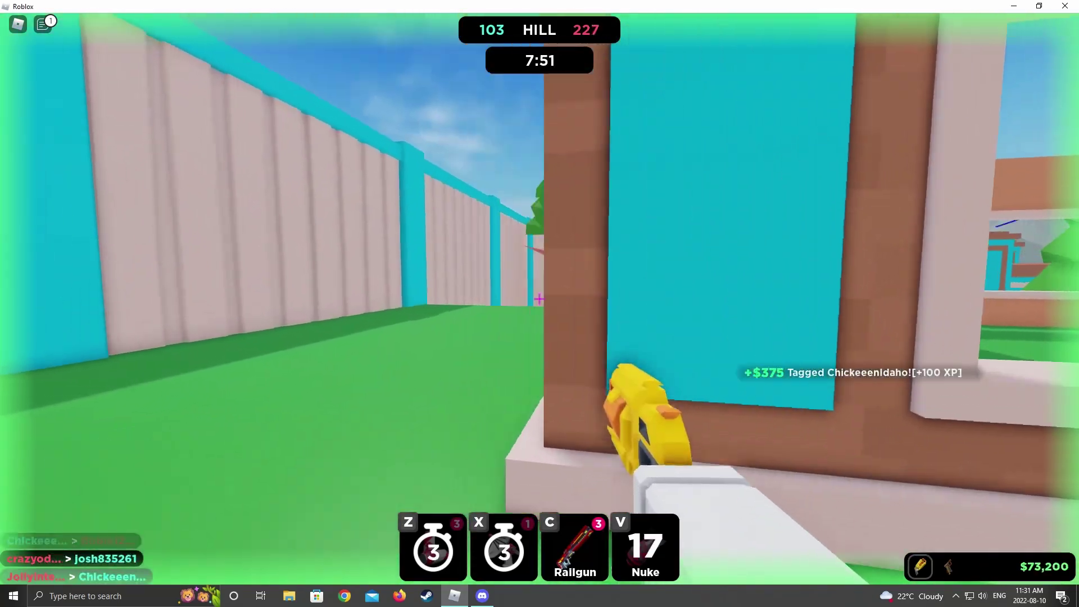
{"action": "key", "text": "w"}
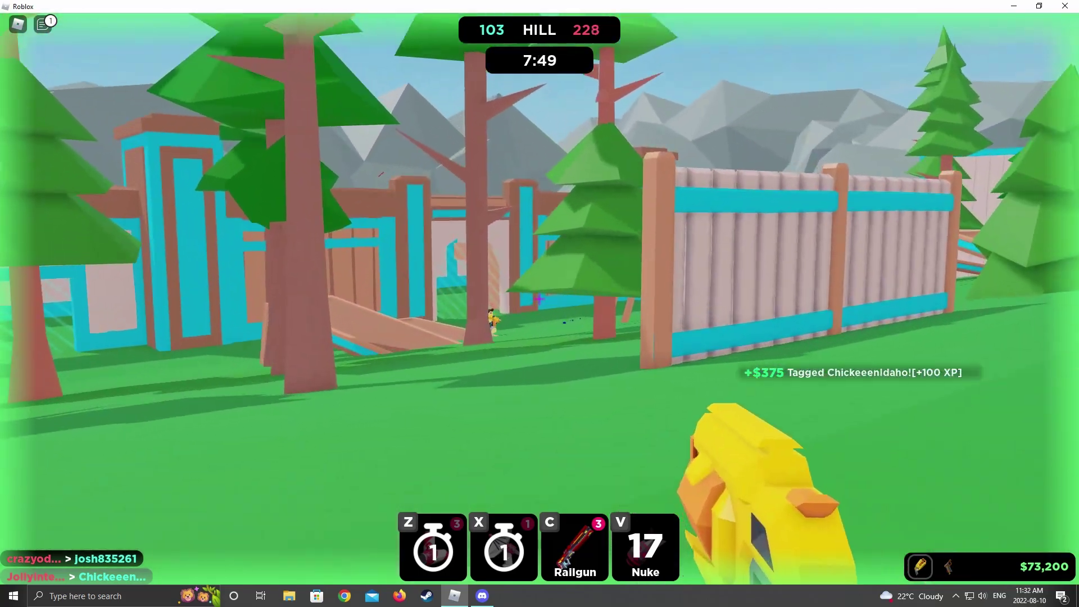
{"action": "key", "text": "w"}
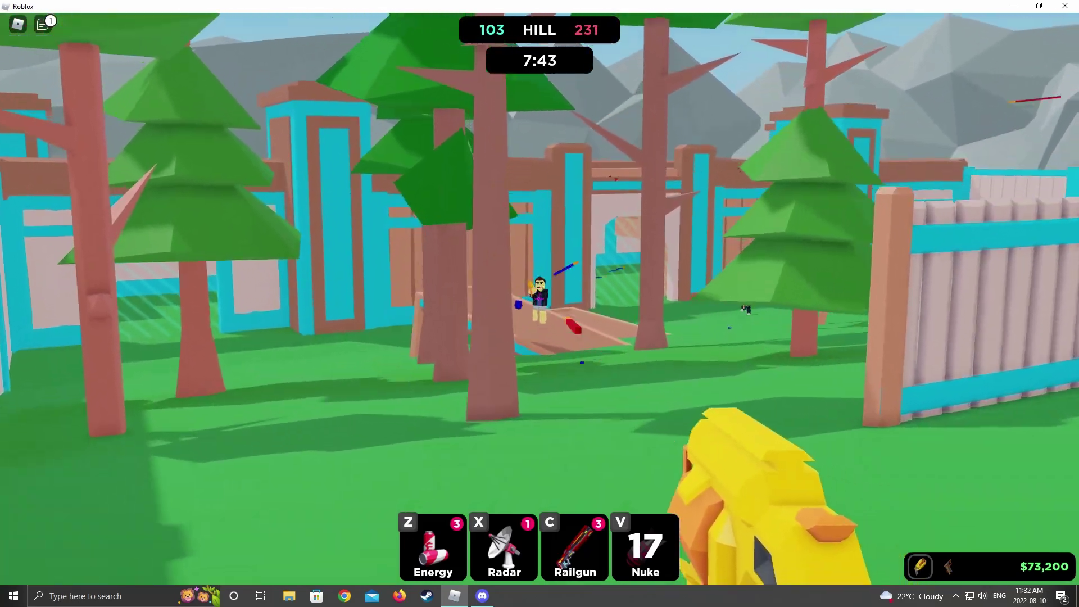
{"action": "key", "text": "w"}
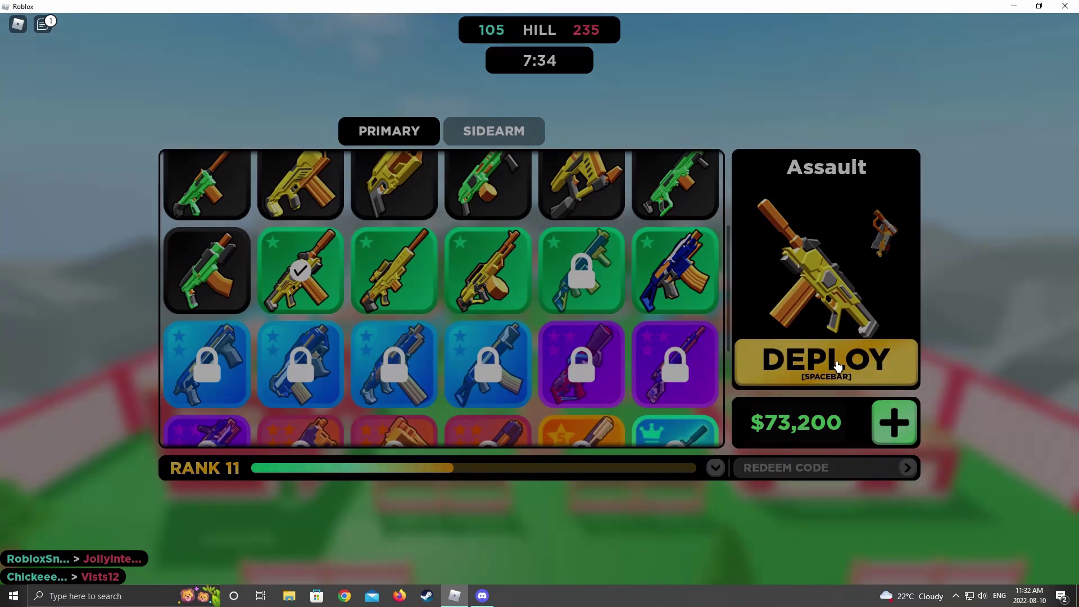
Step: Deploy with the Assault blaster, use Radar and cross the yard toward the hill ramp
{"action": "left_click", "coordinate": [767, 372]}
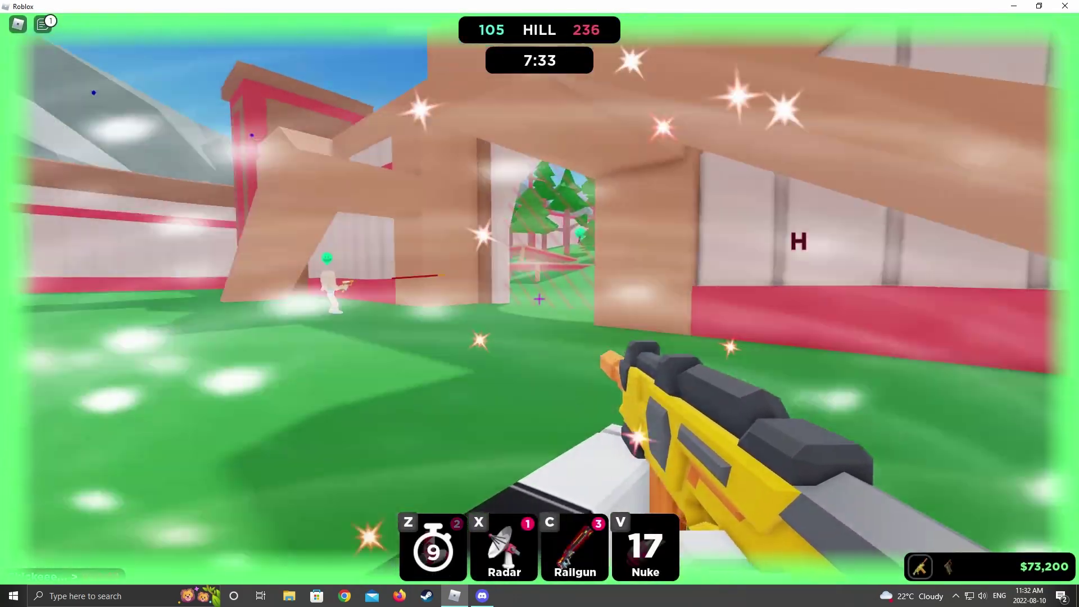
{"action": "key", "text": "w"}
{"action": "key", "text": "x"}
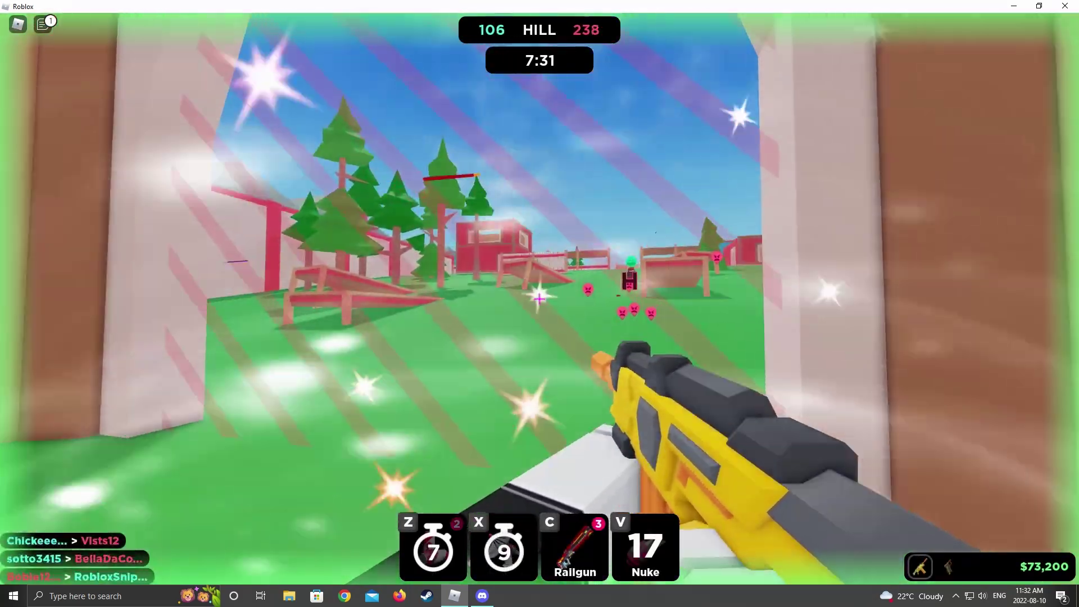
{"action": "key", "text": "w"}
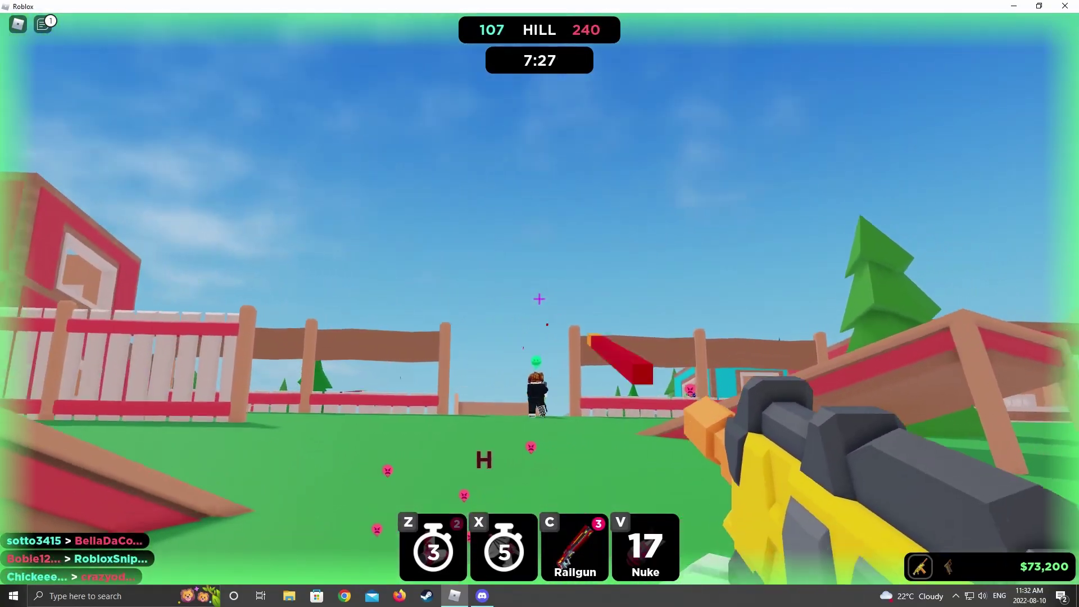
{"action": "key", "text": "w"}
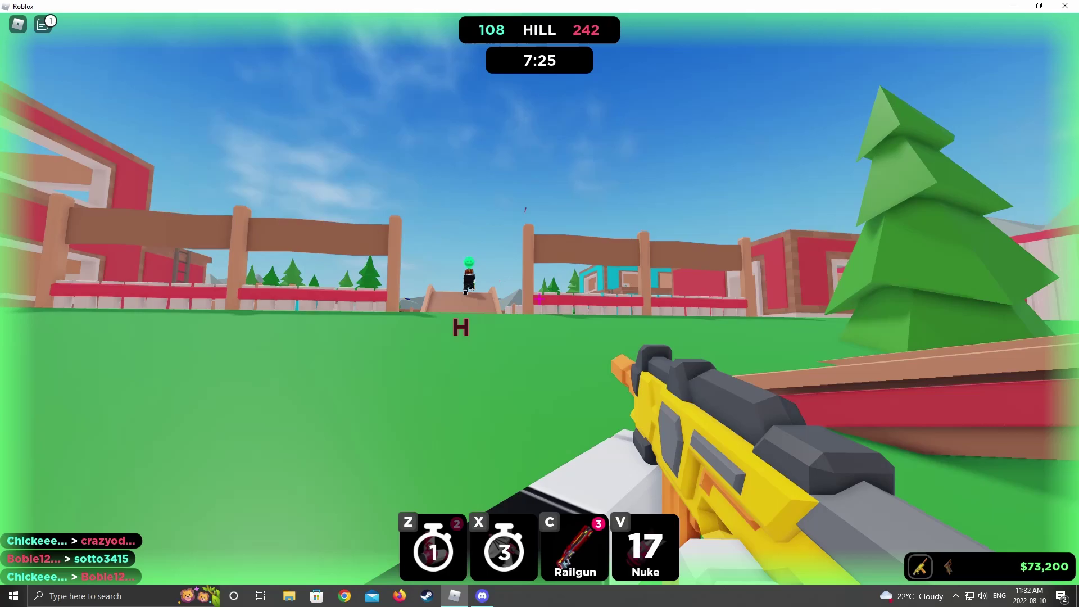
{"action": "key", "text": "w"}
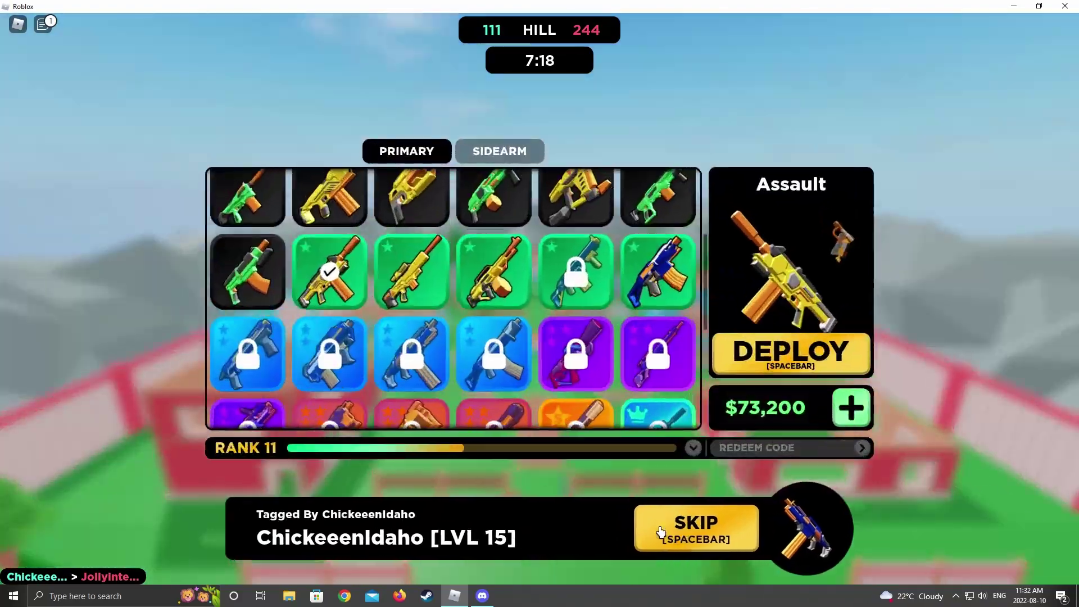
{"action": "left_click", "coordinate": [687, 530]}
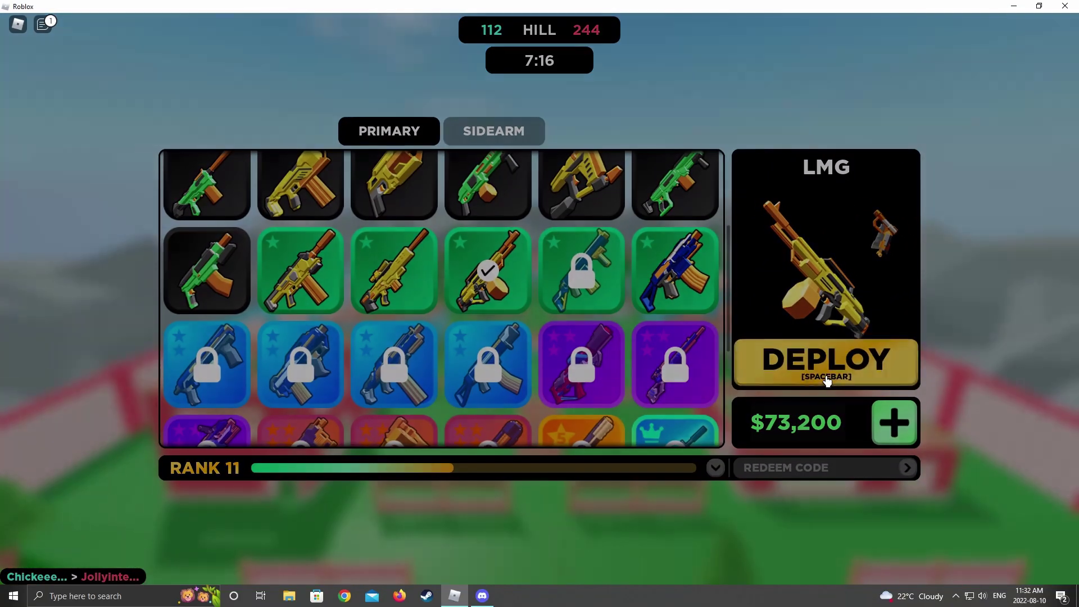
{"action": "left_click", "coordinate": [826, 374]}
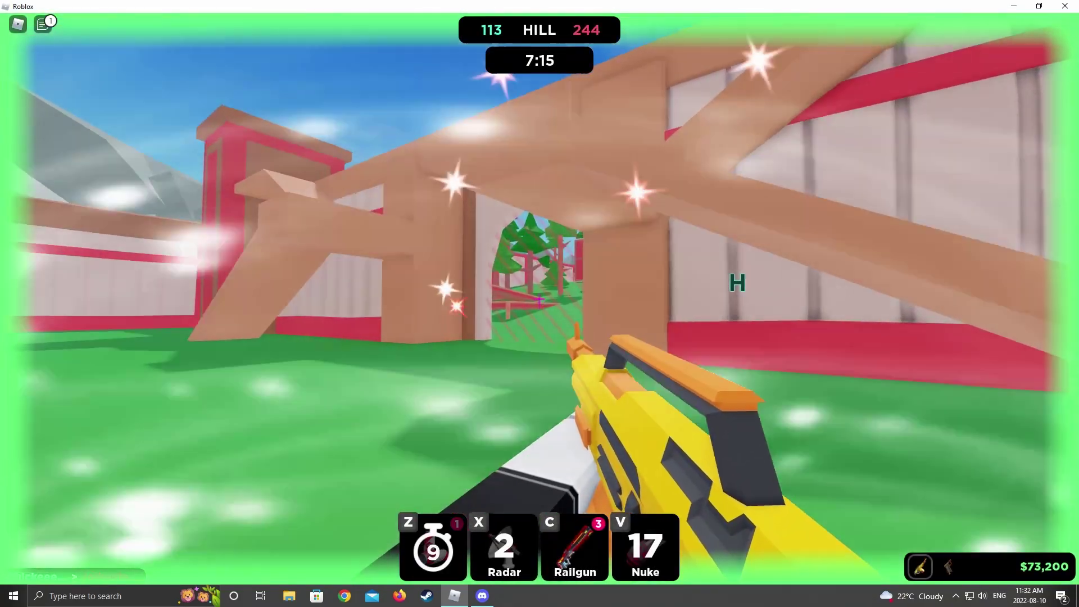
{"action": "key", "text": "w"}
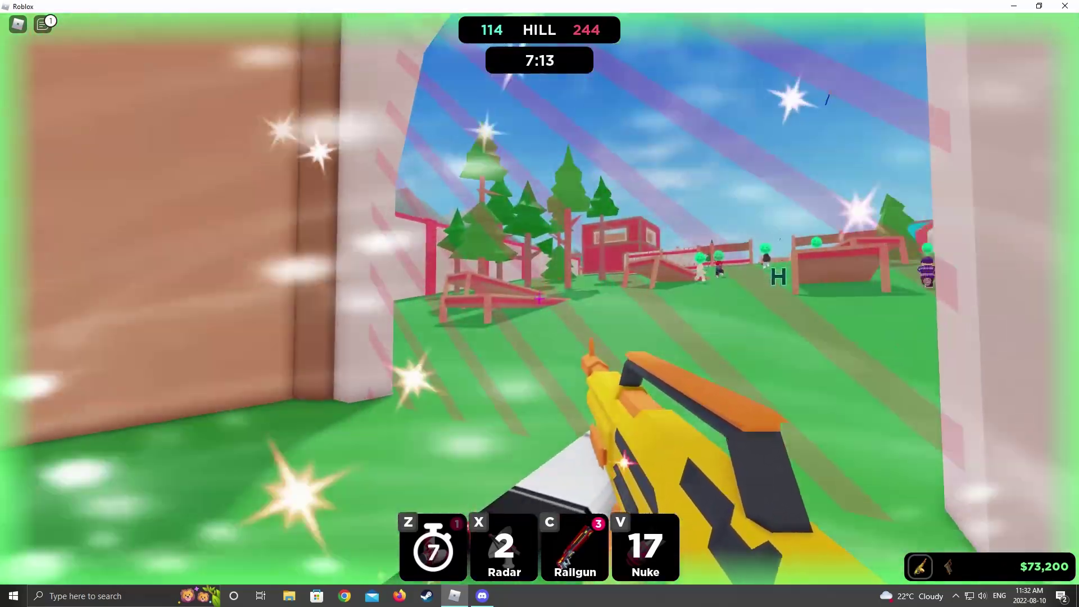
{"action": "key", "text": "w"}
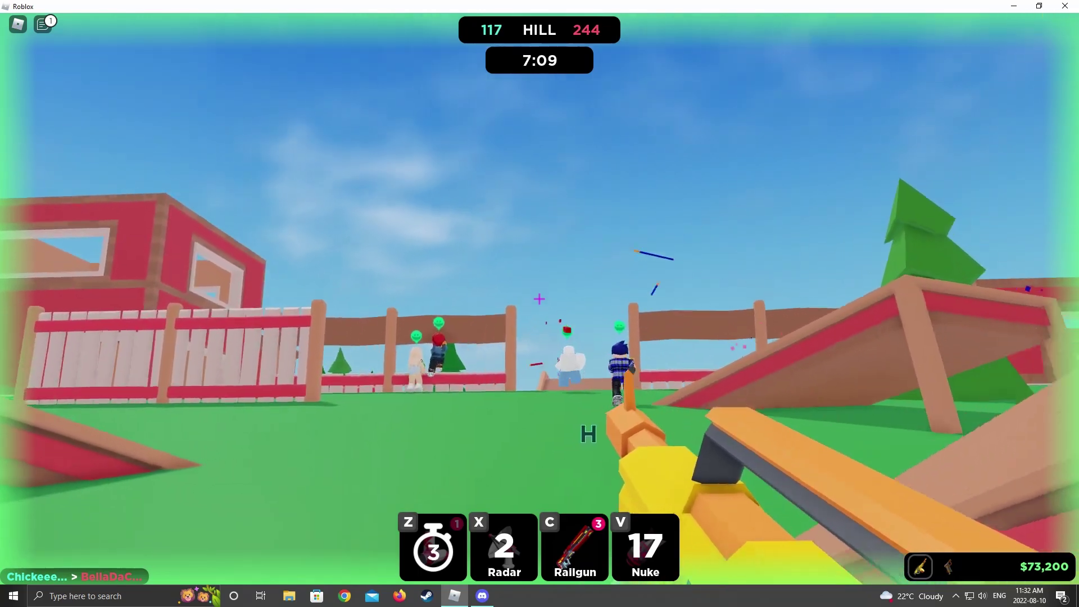
{"action": "left_click", "coordinate": [540, 300]}
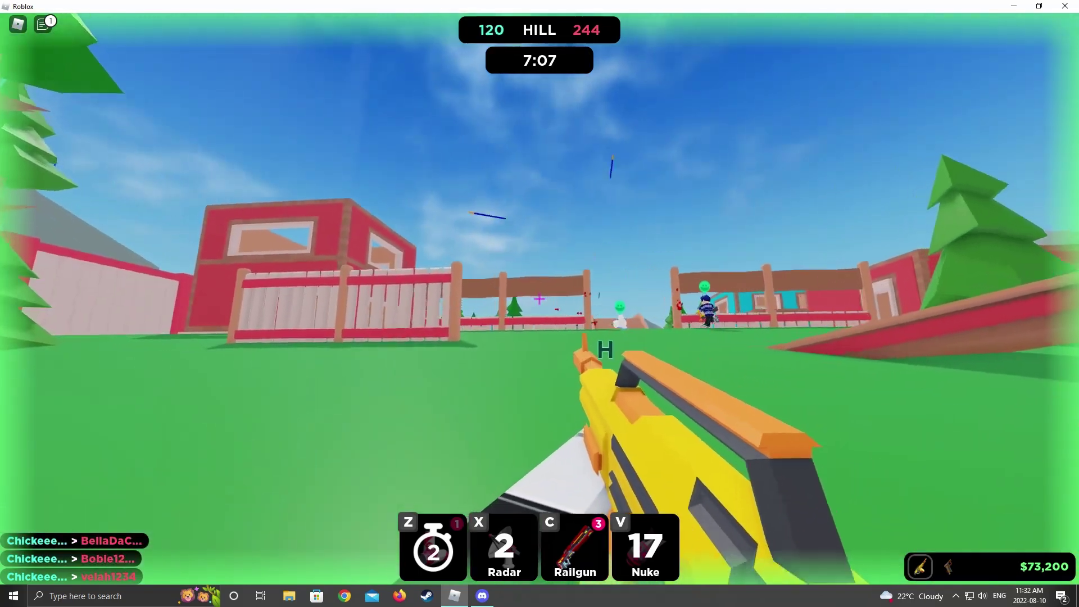
{"action": "key", "text": "w"}
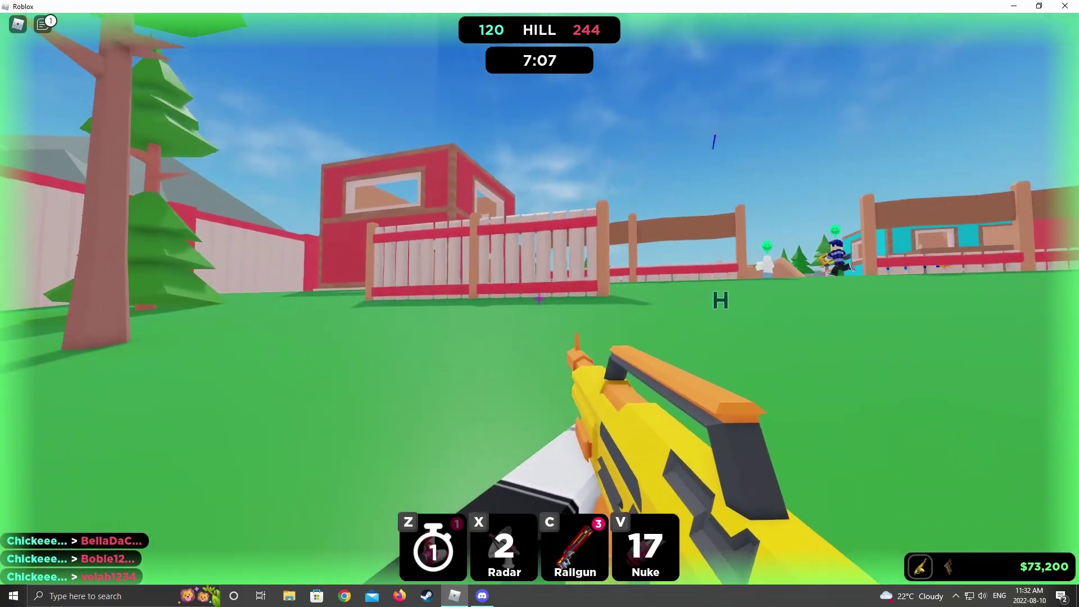
{"action": "key", "text": "z"}
{"action": "key", "text": "w"}
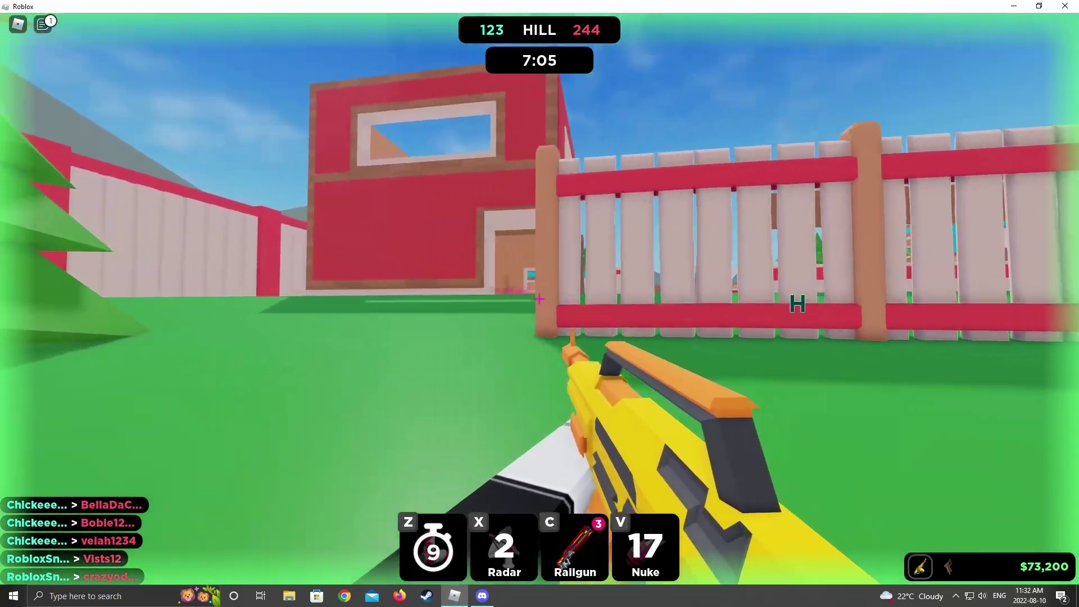
{"action": "key", "text": "c"}
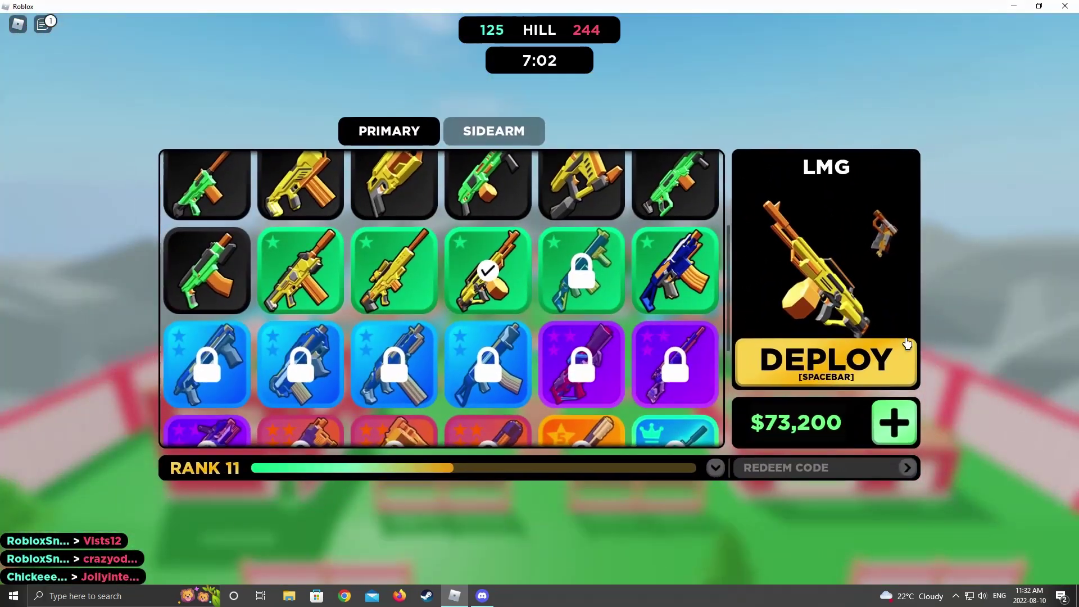
{"action": "left_click", "coordinate": [849, 361]}
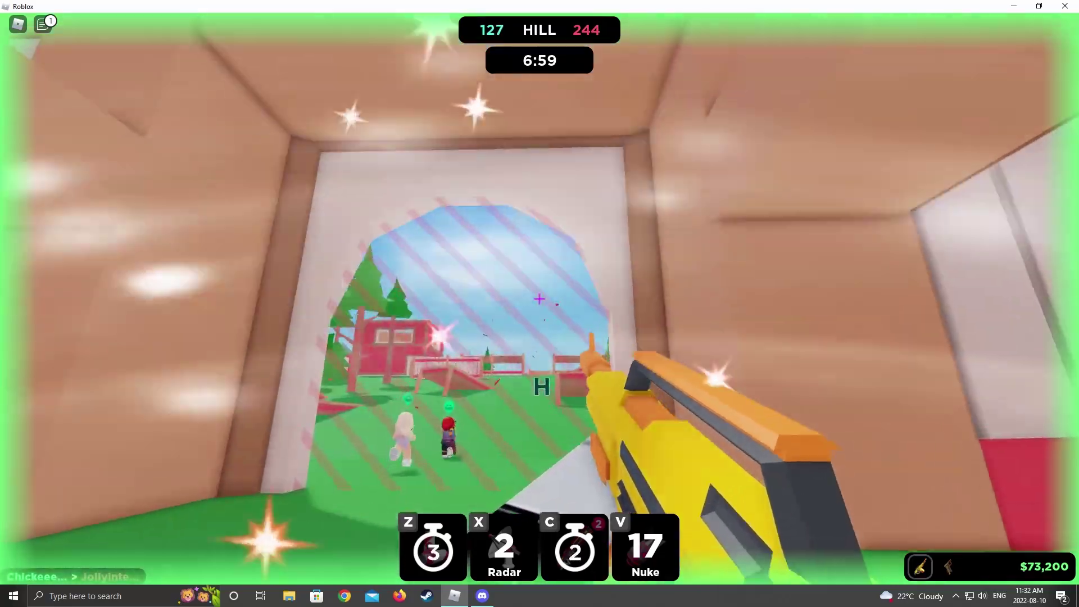
{"action": "key", "text": "w"}
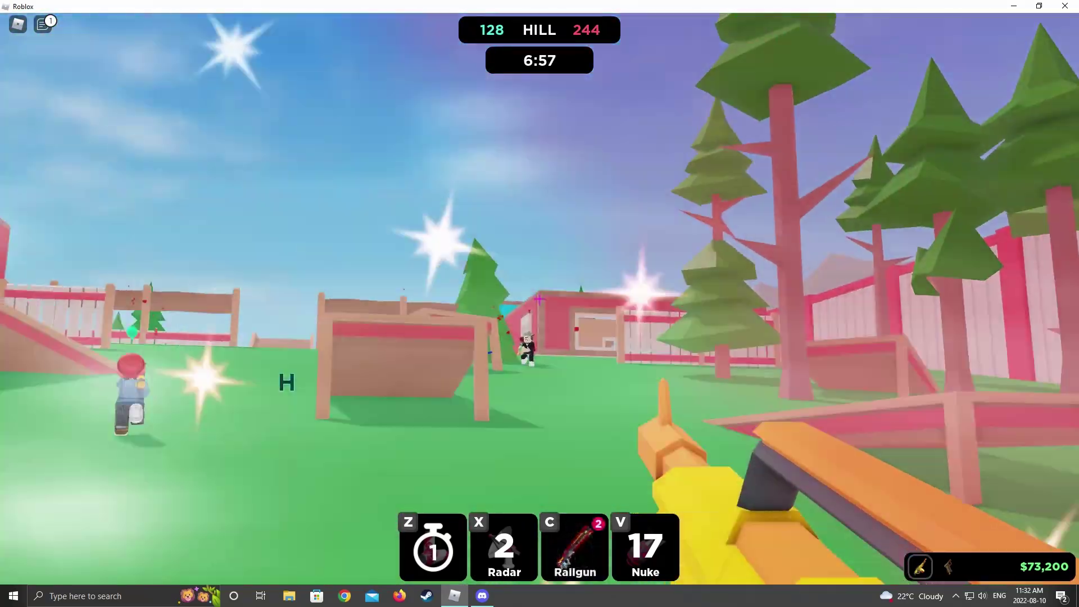
{"action": "key", "text": "w"}
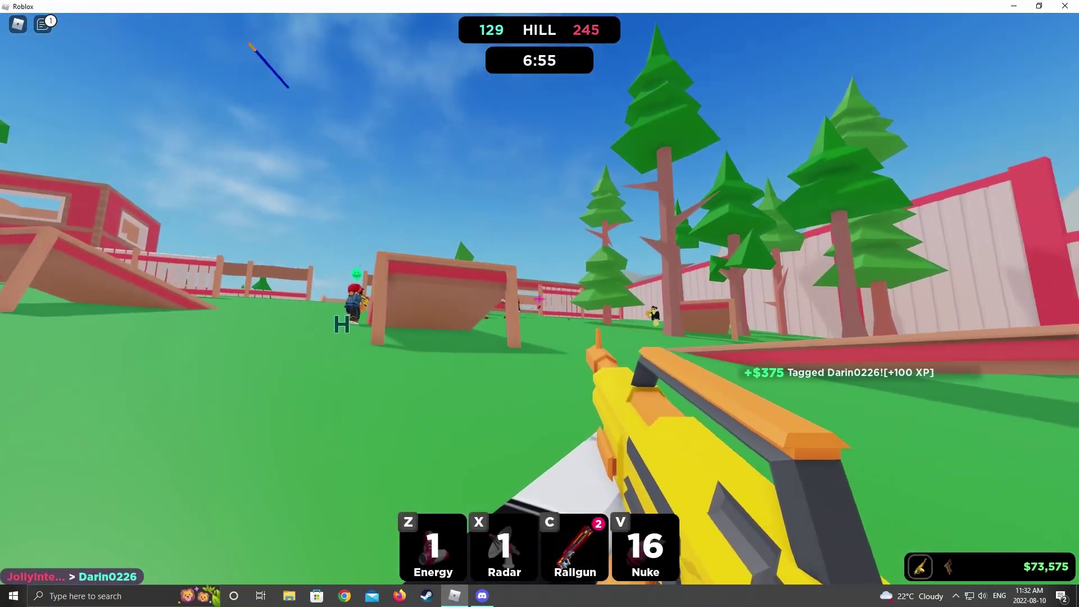
{"action": "key", "text": "w"}
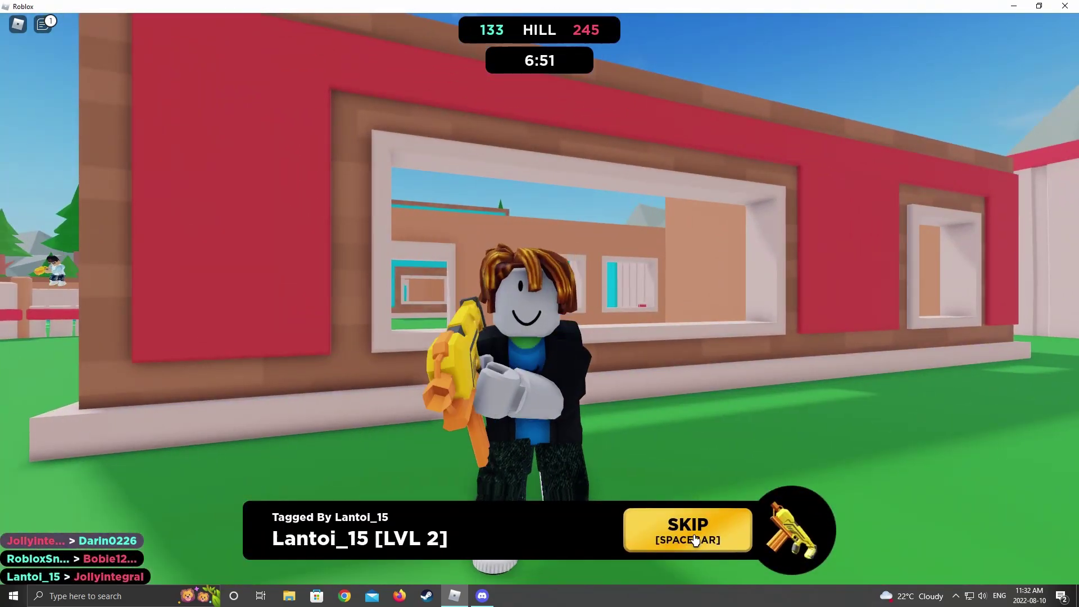
Step: Redeploy, tag an enemy through the doorway, and activate radar crossing the field
{"action": "left_click", "coordinate": [696, 540]}
{"action": "left_click", "coordinate": [860, 368]}
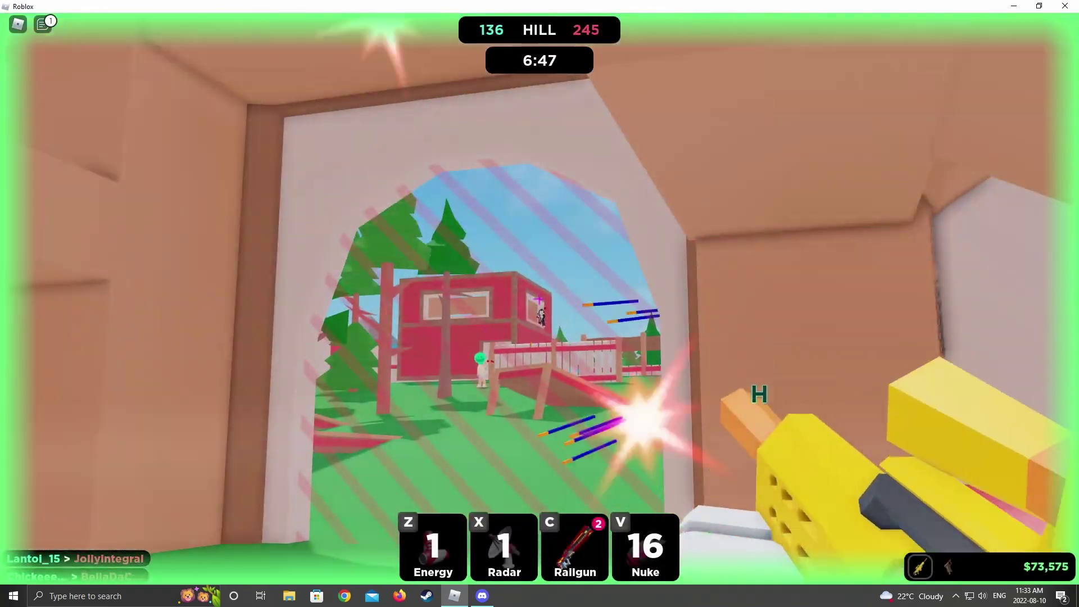
{"action": "left_click", "coordinate": [539, 305]}
{"action": "key", "text": "w"}
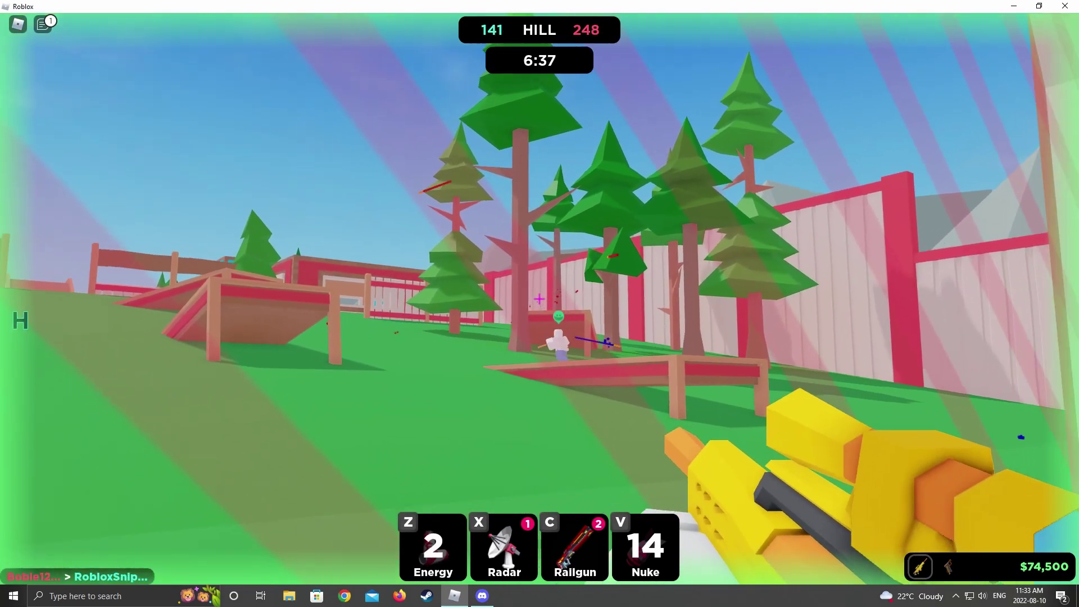
{"action": "key", "text": "w"}
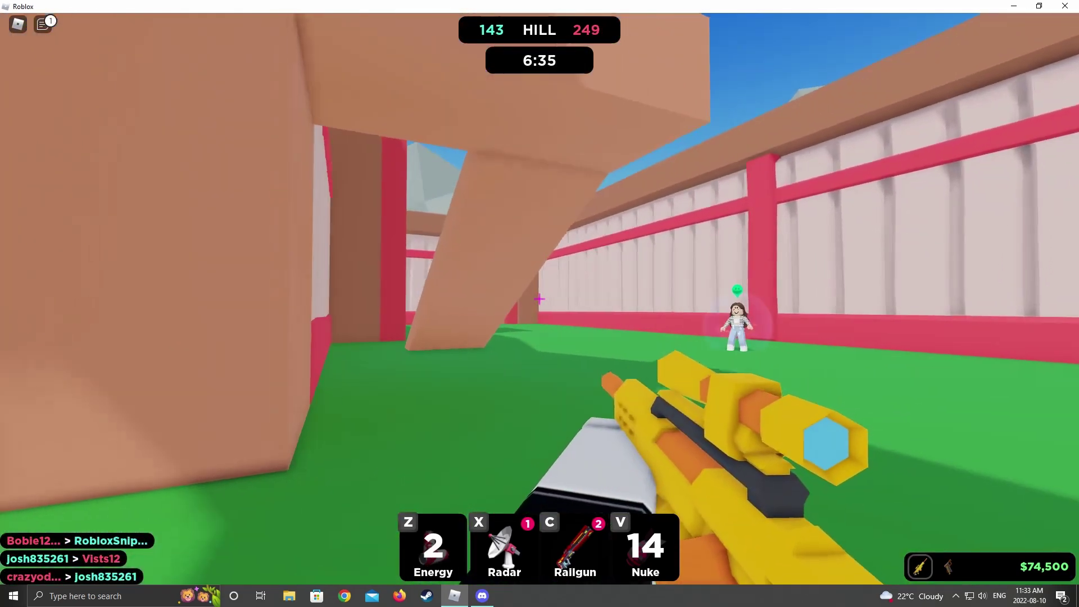
{"action": "key", "text": "x"}
Step: Move through the building, climb to look over the wall, and tag an enemy across the field
{"action": "key", "text": "w"}
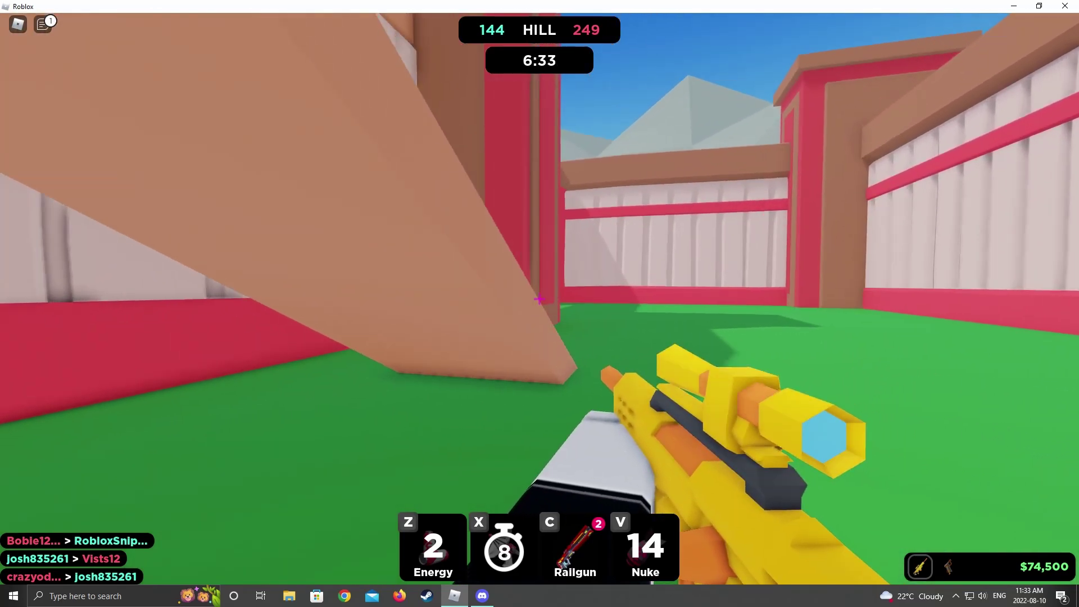
{"action": "key", "text": "w"}
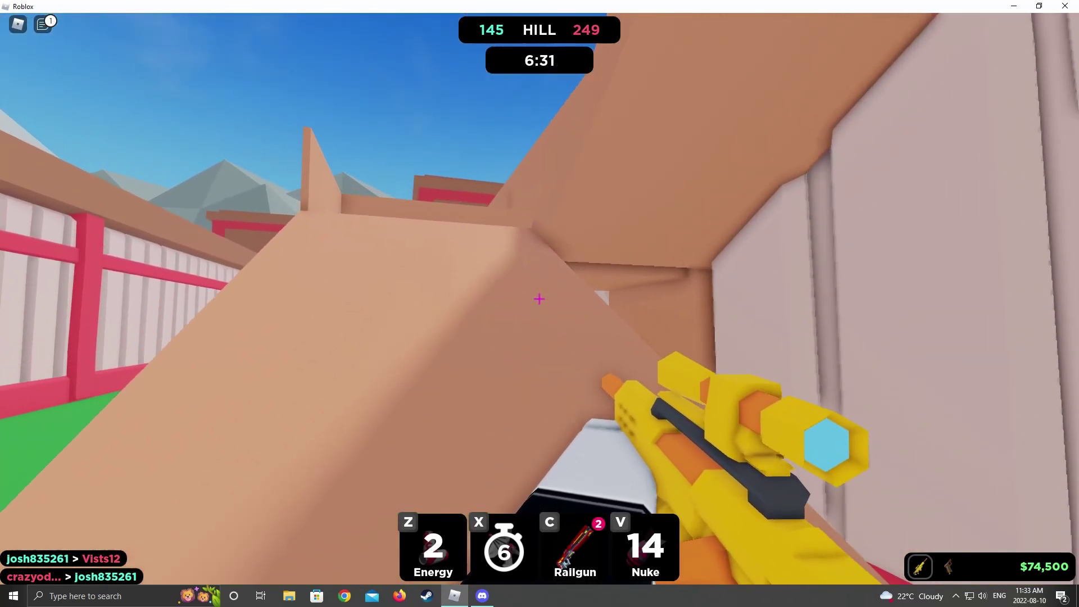
{"action": "key", "text": "w"}
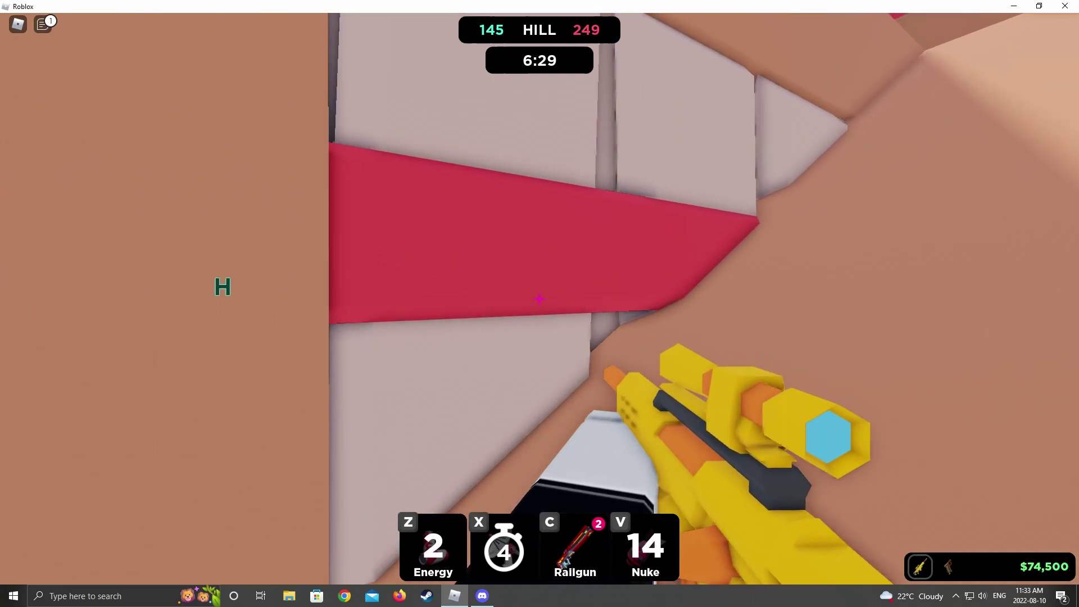
{"action": "key", "text": "w"}
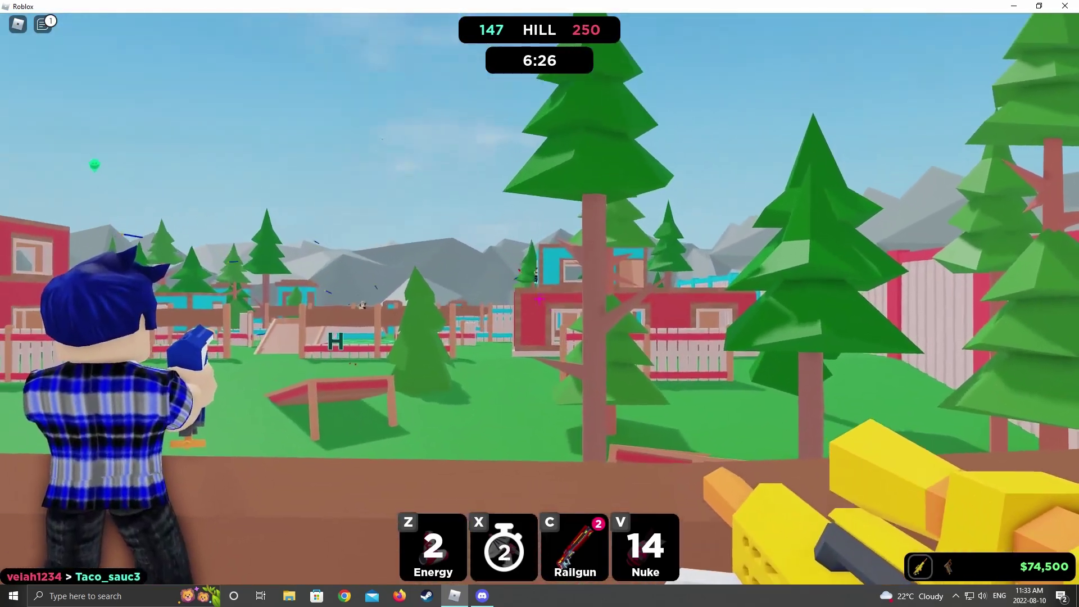
{"action": "left_click_drag", "start_coordinate": [540, 304], "coordinate": [541, 267]}
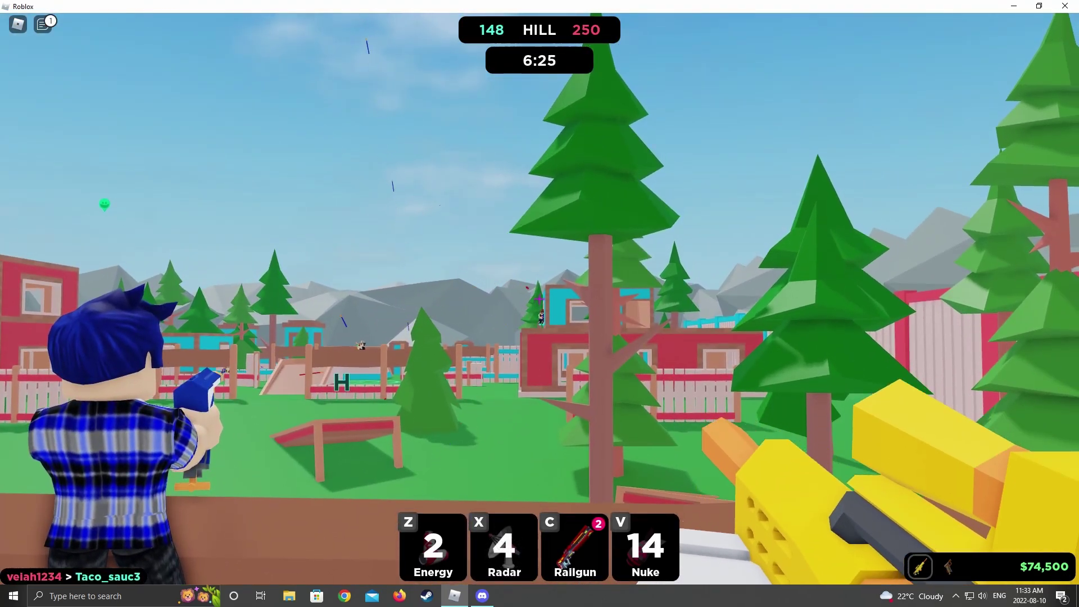
{"action": "key", "text": "a"}
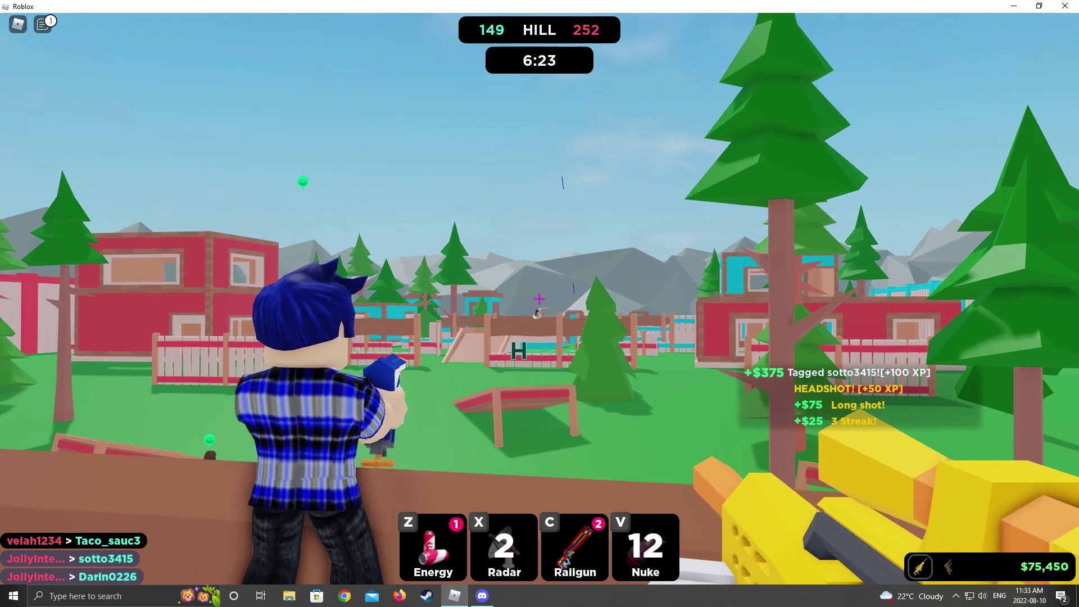
{"action": "left_click", "coordinate": [540, 304]}
Step: Jump the wall, take cover behind the brown wall, and land a Marksman headshot near the hill
{"action": "key", "text": "d"}
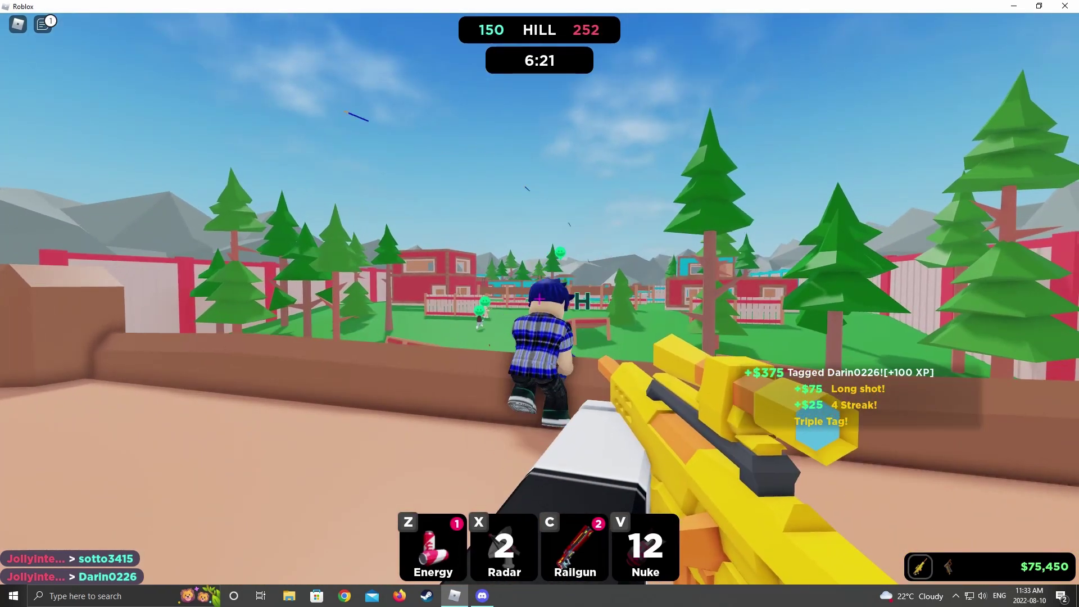
{"action": "key", "text": "space"}
{"action": "key", "text": "w"}
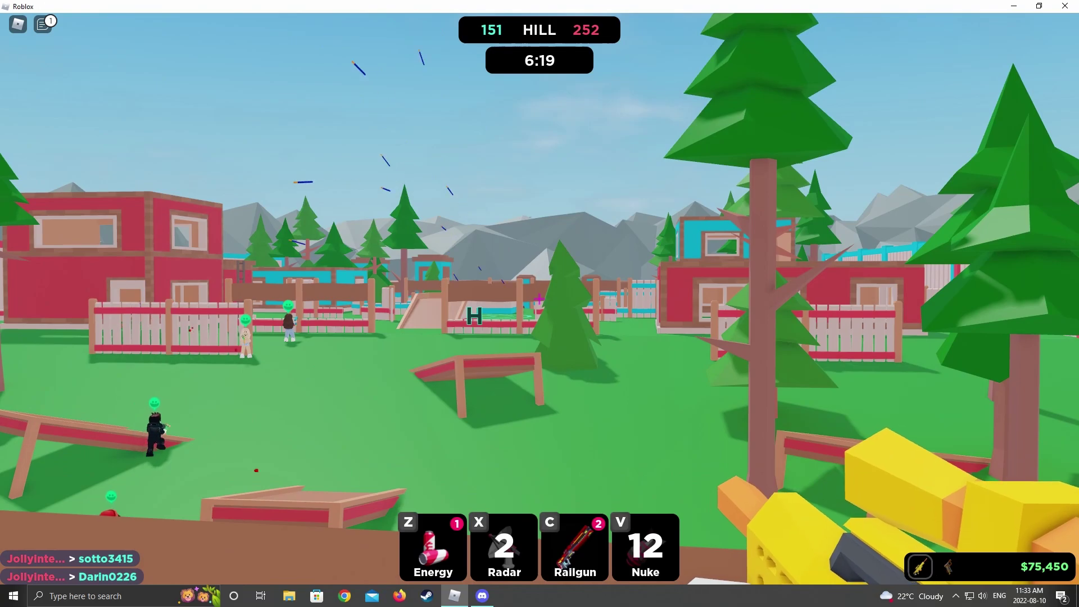
{"action": "key", "text": "w"}
{"action": "key", "text": "a"}
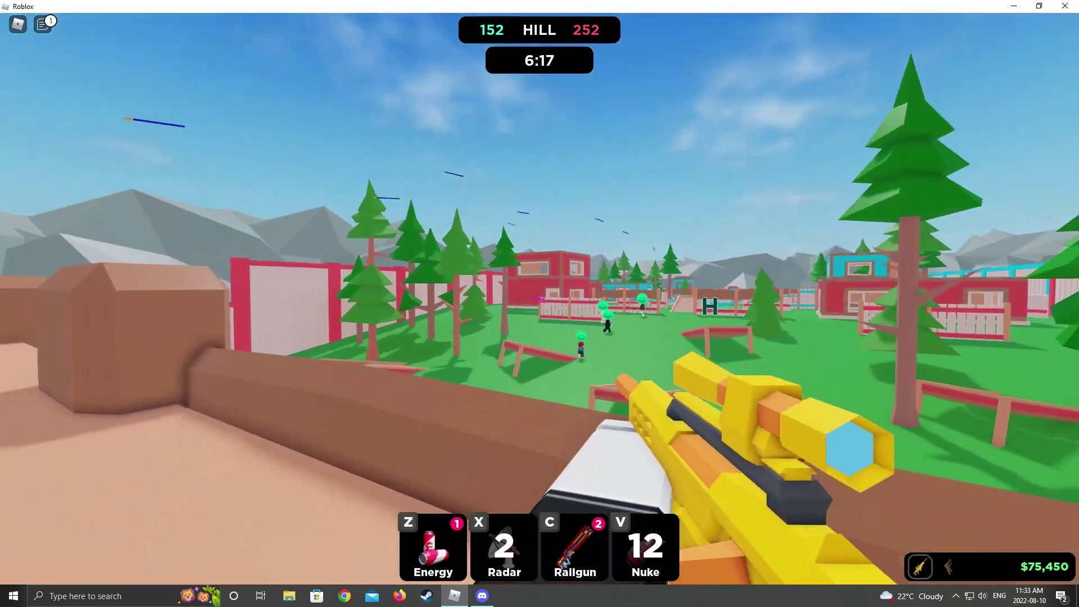
{"action": "key", "text": "w"}
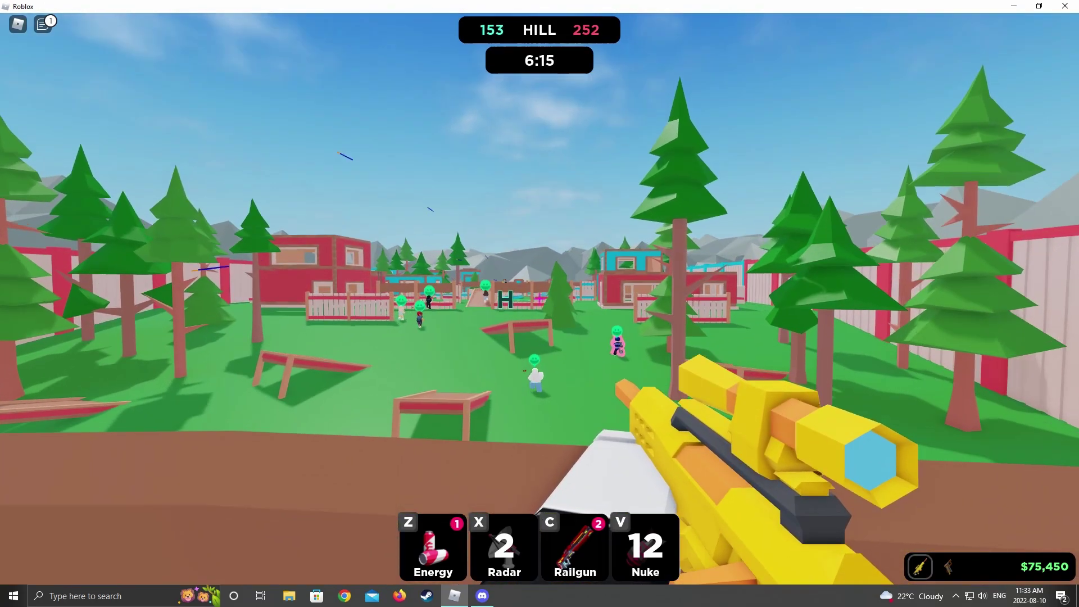
{"action": "key", "text": "w"}
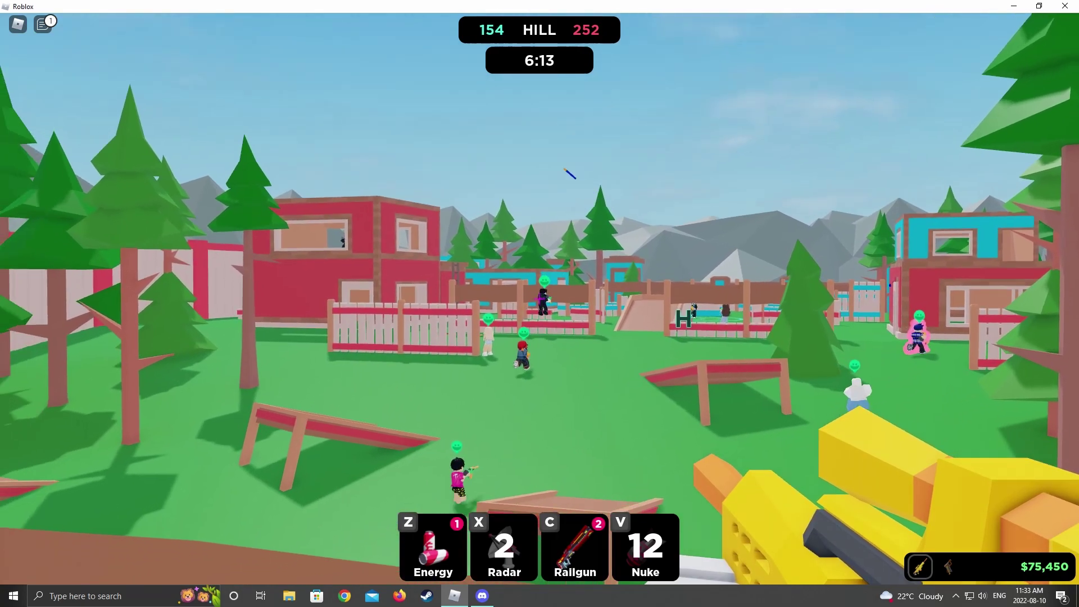
{"action": "key", "text": "w"}
{"action": "key", "text": "w"}
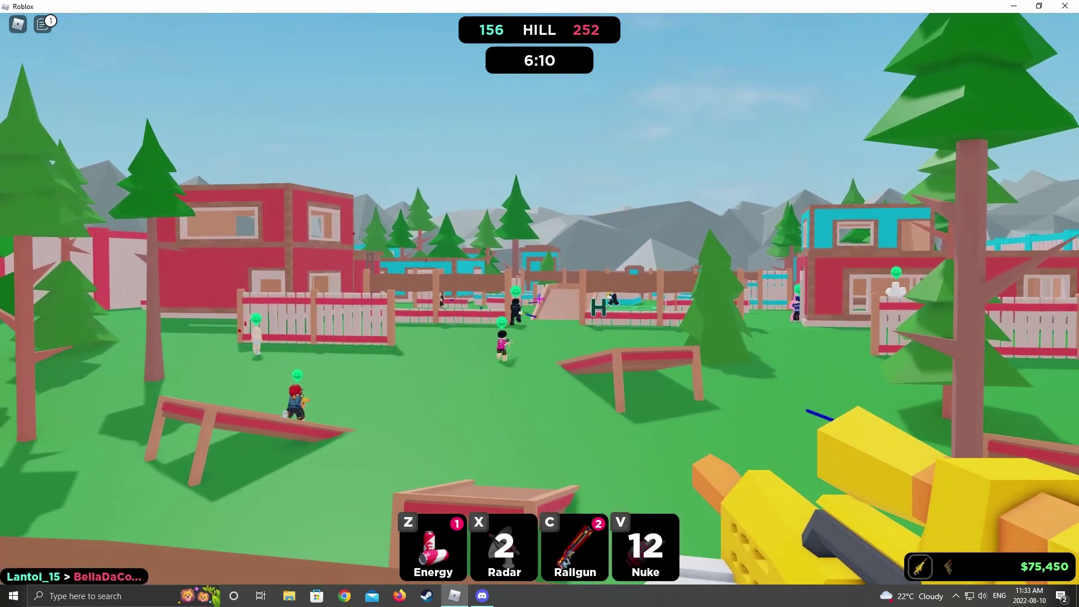
{"action": "key", "text": "w"}
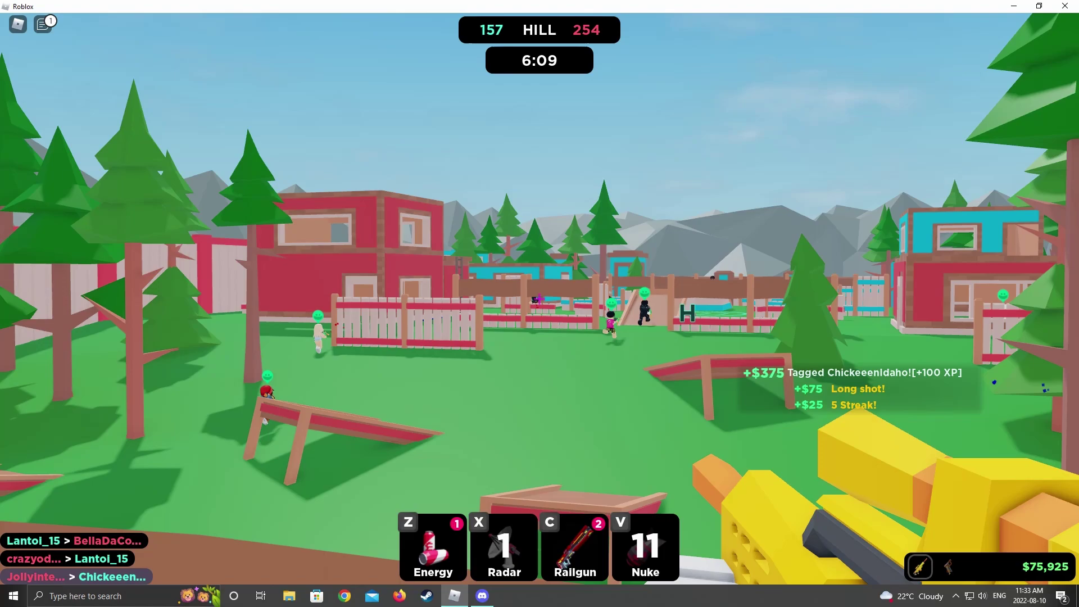
{"action": "key", "text": "w"}
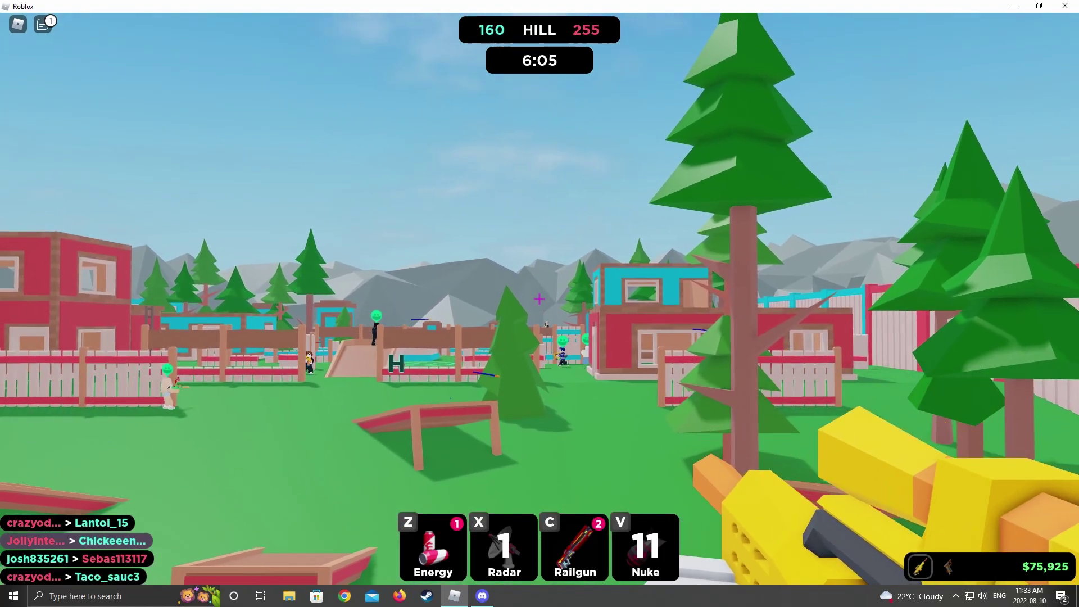
{"action": "key", "text": "w"}
{"action": "left_click", "coordinate": [541, 300]}
Step: Advance along the brown wall toward the trees and tag an enemy from behind cover
{"action": "key", "text": "w"}
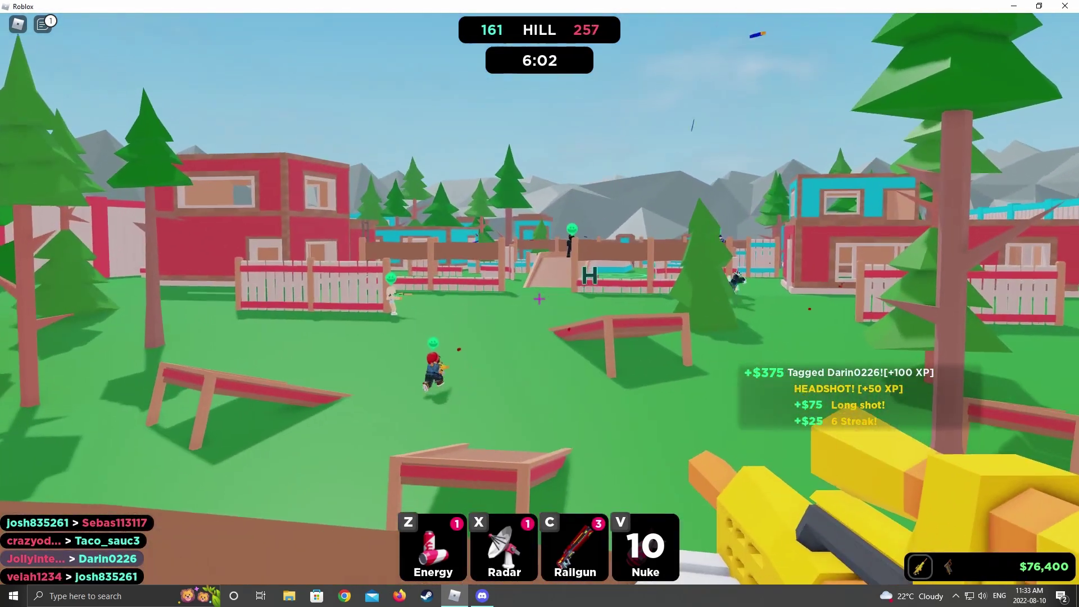
{"action": "left_click_drag", "start_coordinate": [540, 299], "coordinate": [540, 279]}
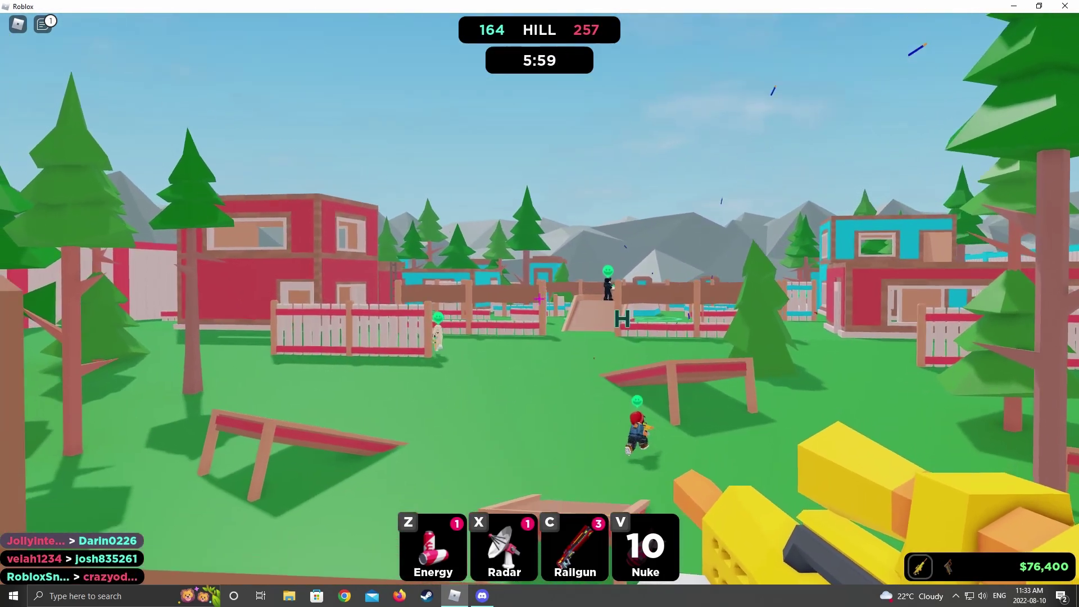
{"action": "key", "text": "w"}
{"action": "key", "text": "w"}
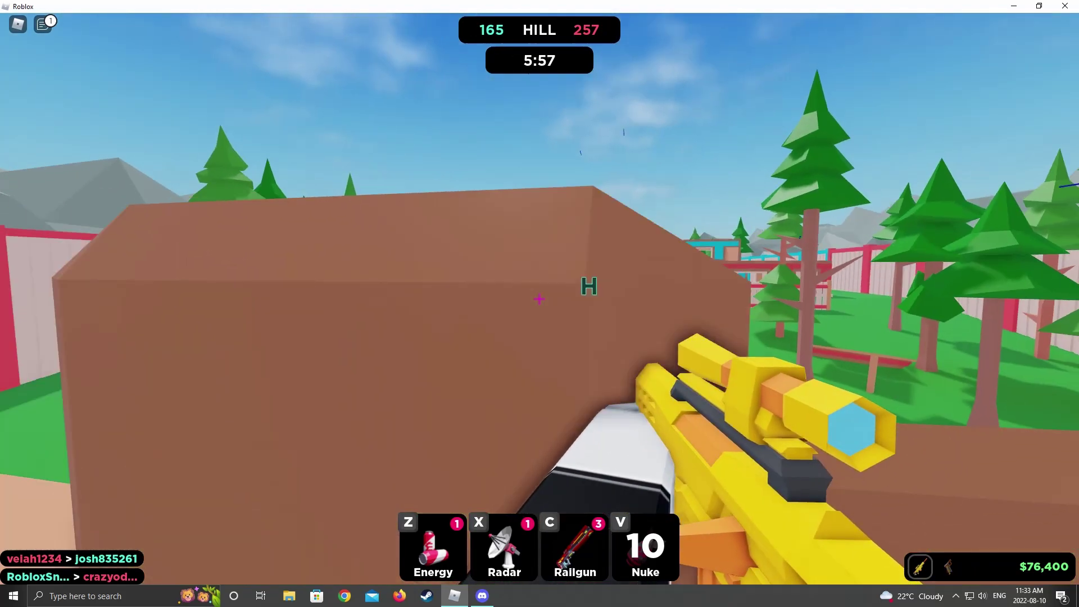
{"action": "left_click_drag", "start_coordinate": [540, 299], "coordinate": [337, 300]}
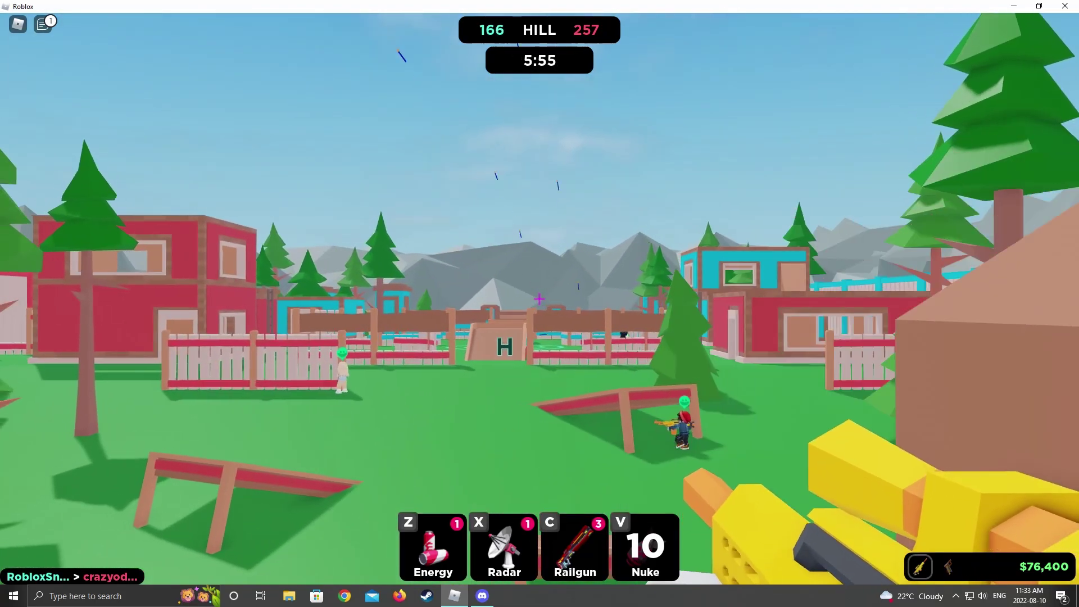
{"action": "key", "text": "w"}
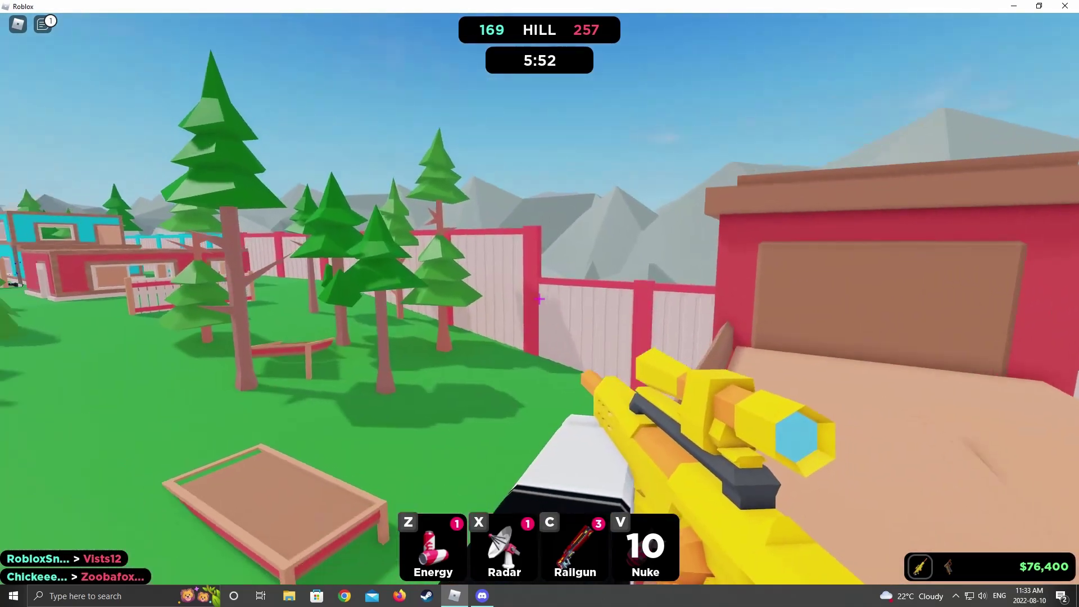
{"action": "left_click_drag", "start_coordinate": [541, 300], "coordinate": [338, 299]}
{"action": "key", "text": "w"}
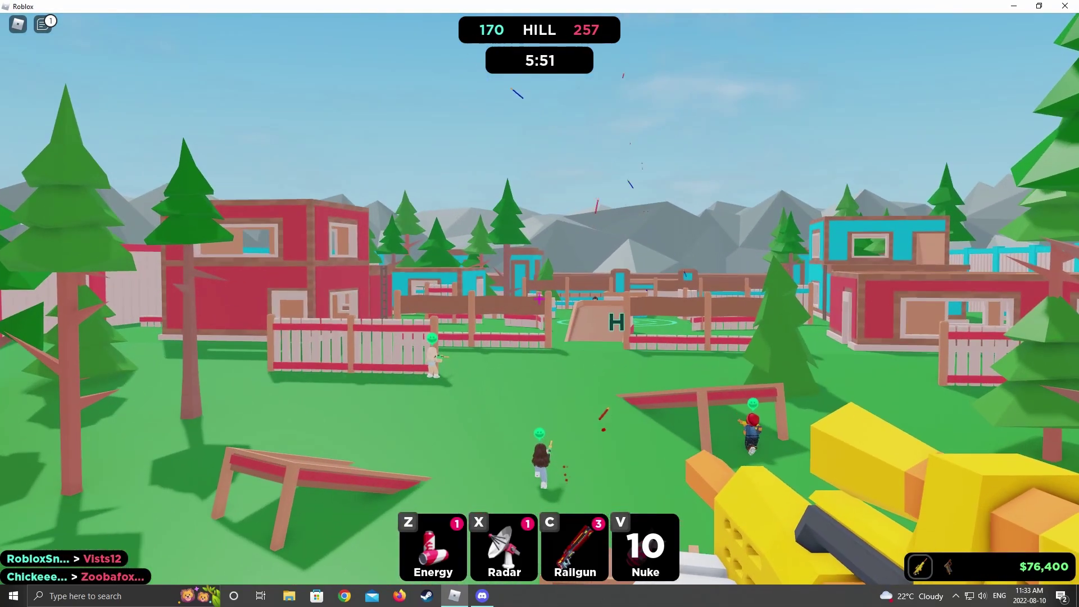
{"action": "key", "text": "w"}
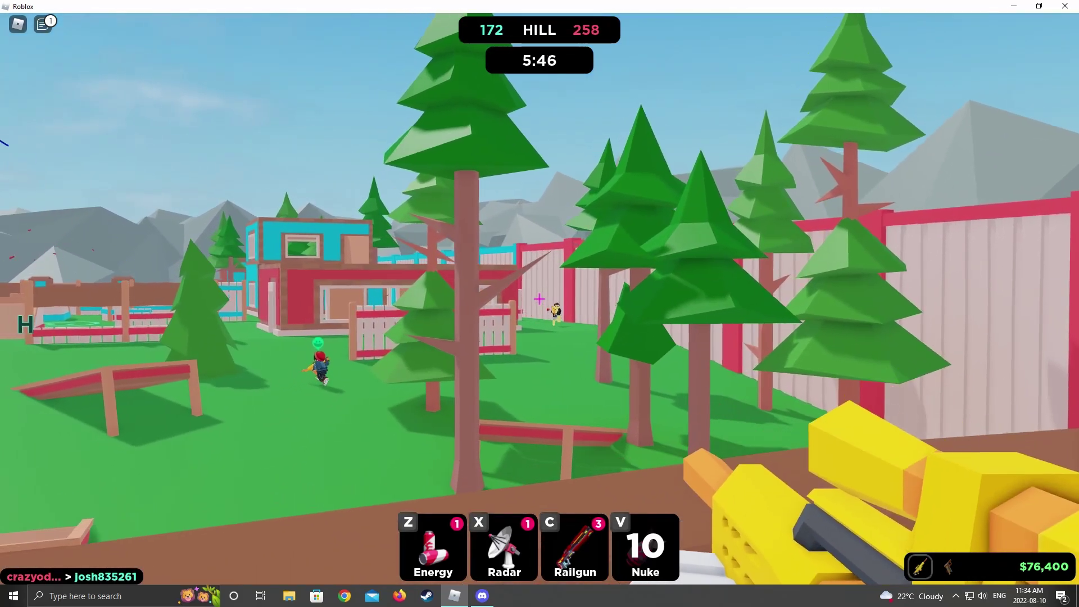
{"action": "left_click", "coordinate": [539, 300]}
Step: Strafe past the wall toward the hill and tag an opponent from long range
{"action": "key", "text": "d"}
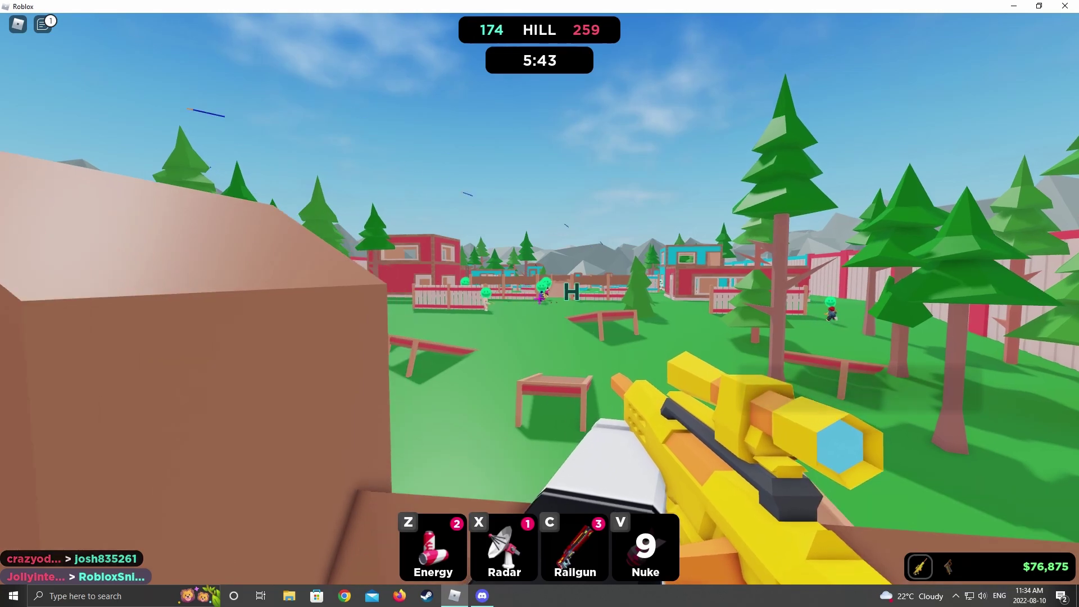
{"action": "key", "text": "w"}
{"action": "key", "text": "w"}
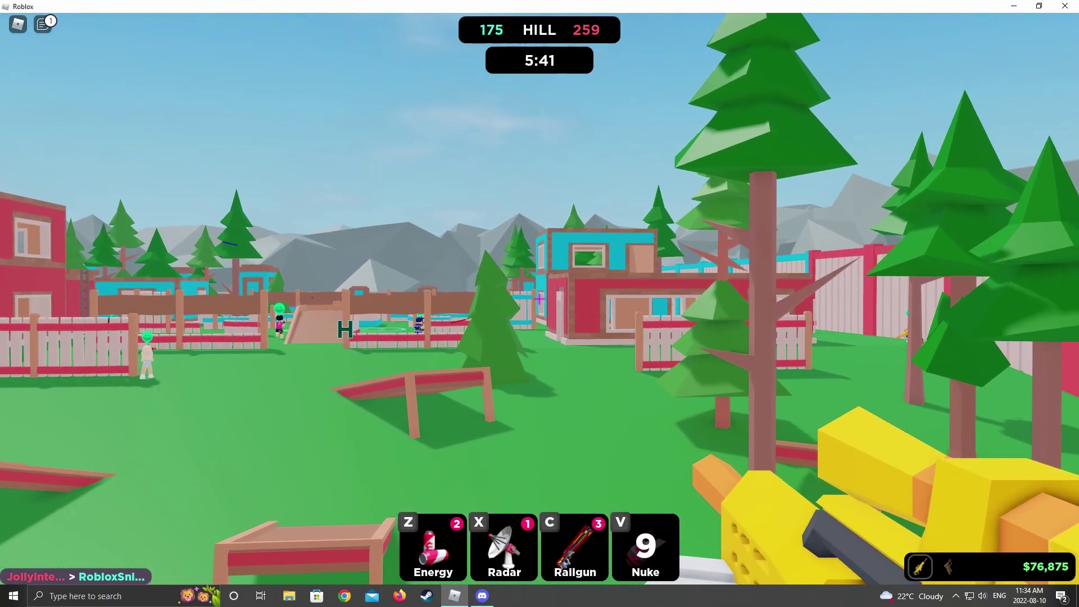
{"action": "key", "text": "w"}
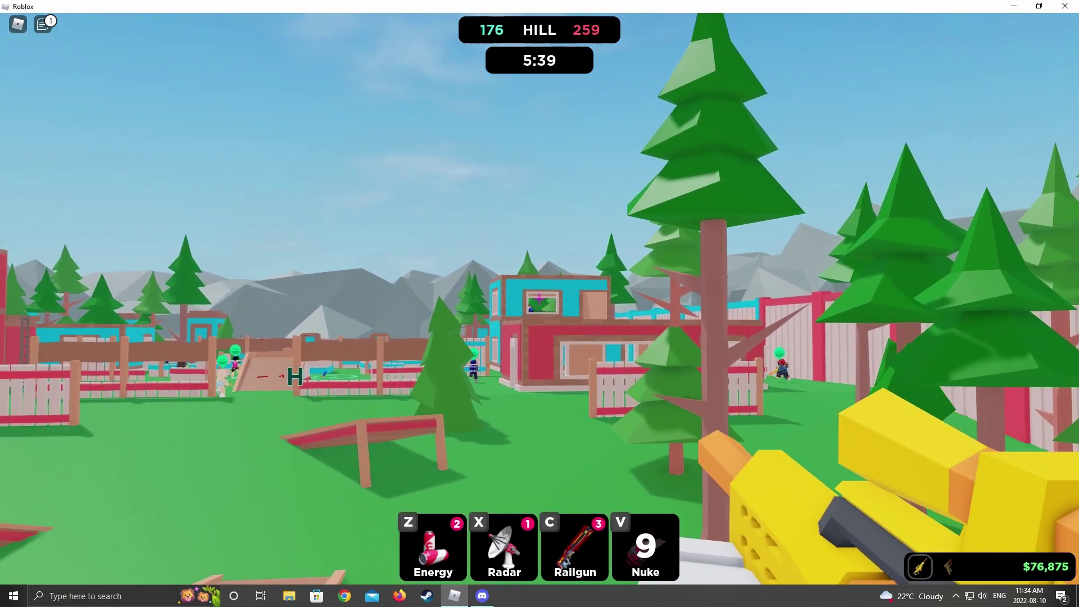
{"action": "key", "text": "w"}
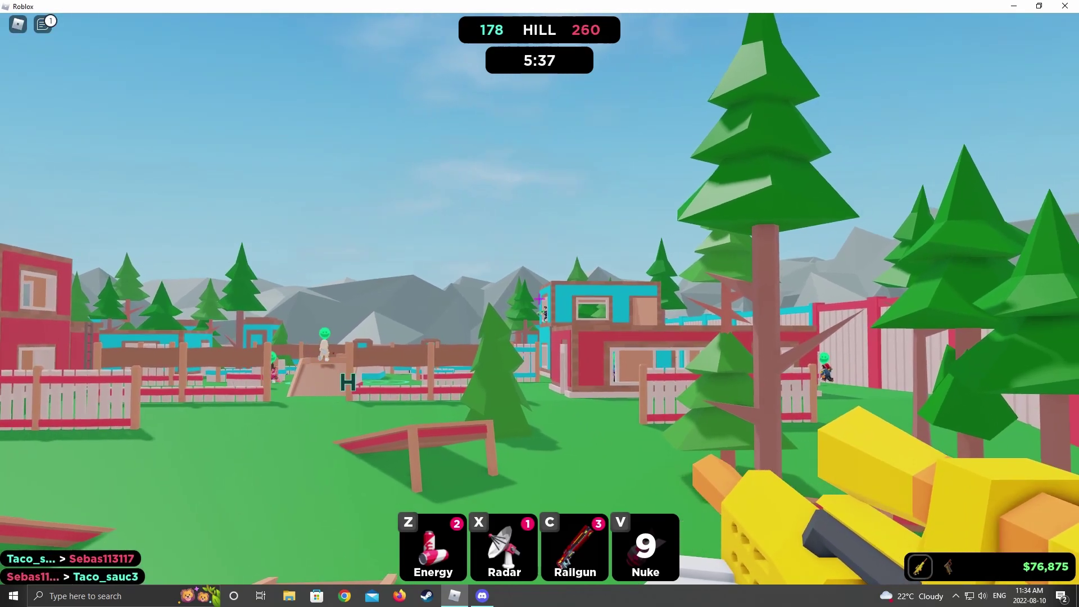
{"action": "left_click", "coordinate": [538, 311]}
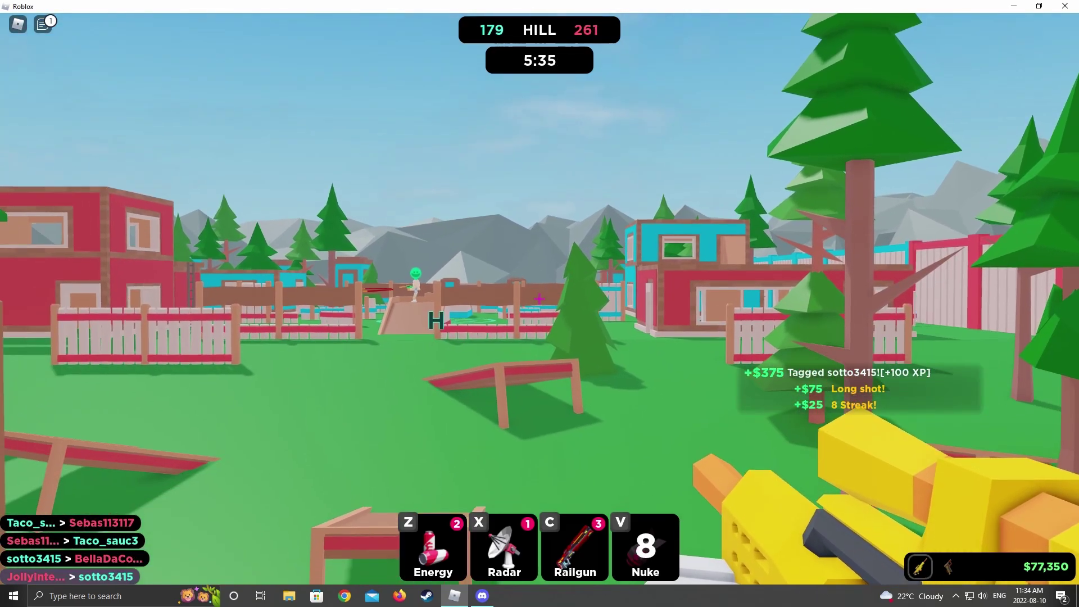
Step: Climb the brown platform, drop toward an opponent, and skip the defeat screen after being tagged
{"action": "key", "text": "w"}
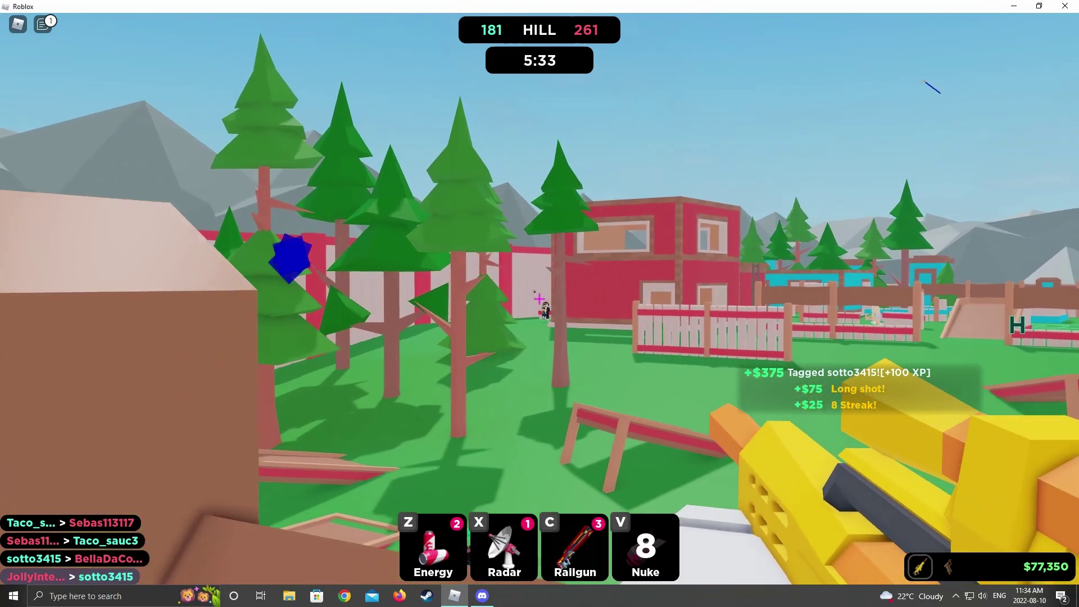
{"action": "key", "text": "w"}
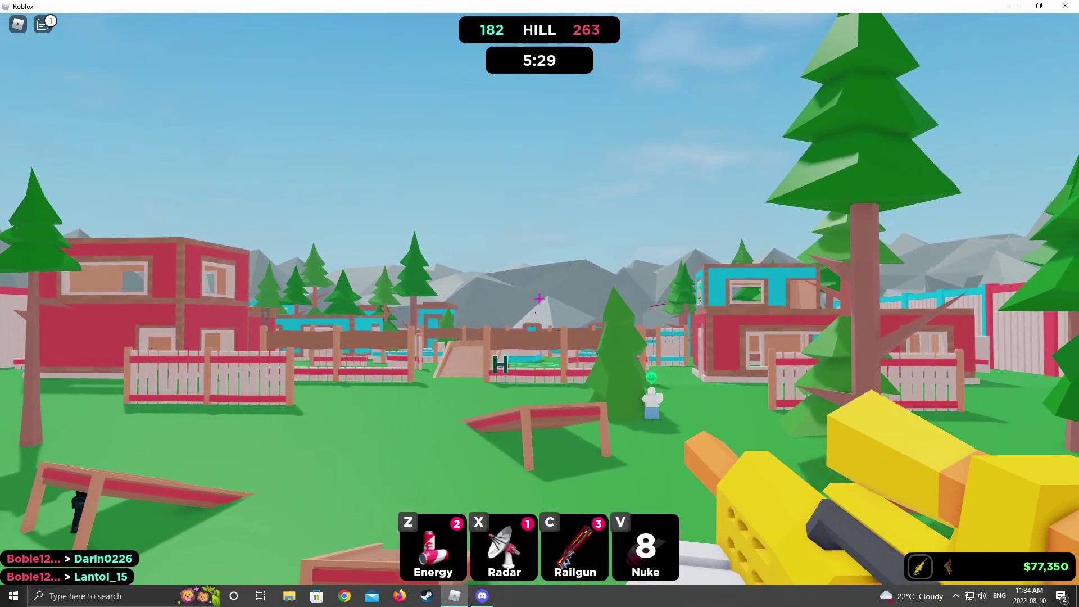
{"action": "key", "text": "space"}
{"action": "key", "text": "w"}
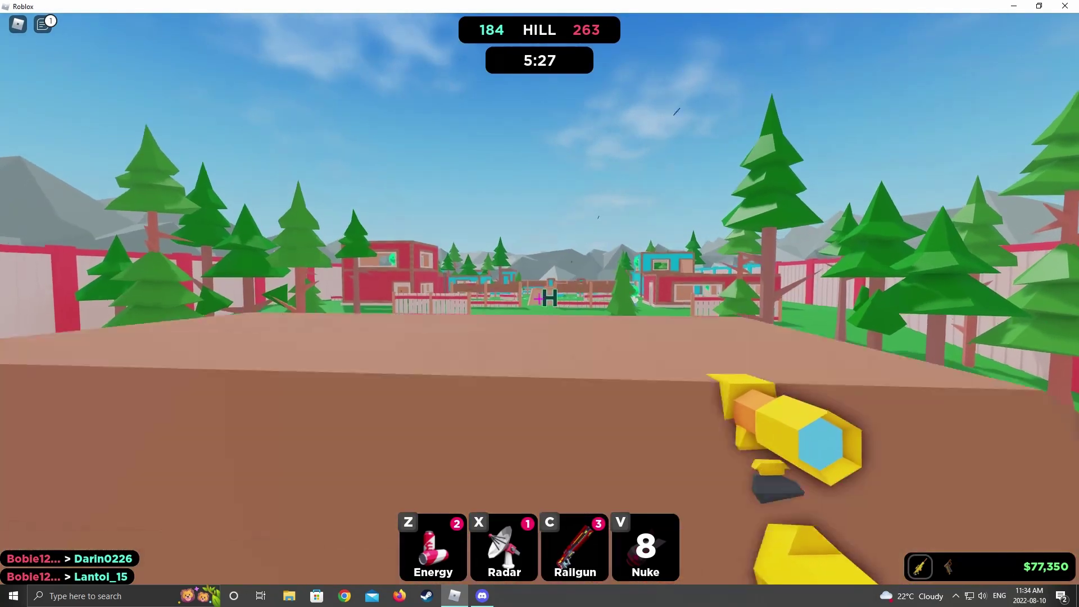
{"action": "key", "text": "w"}
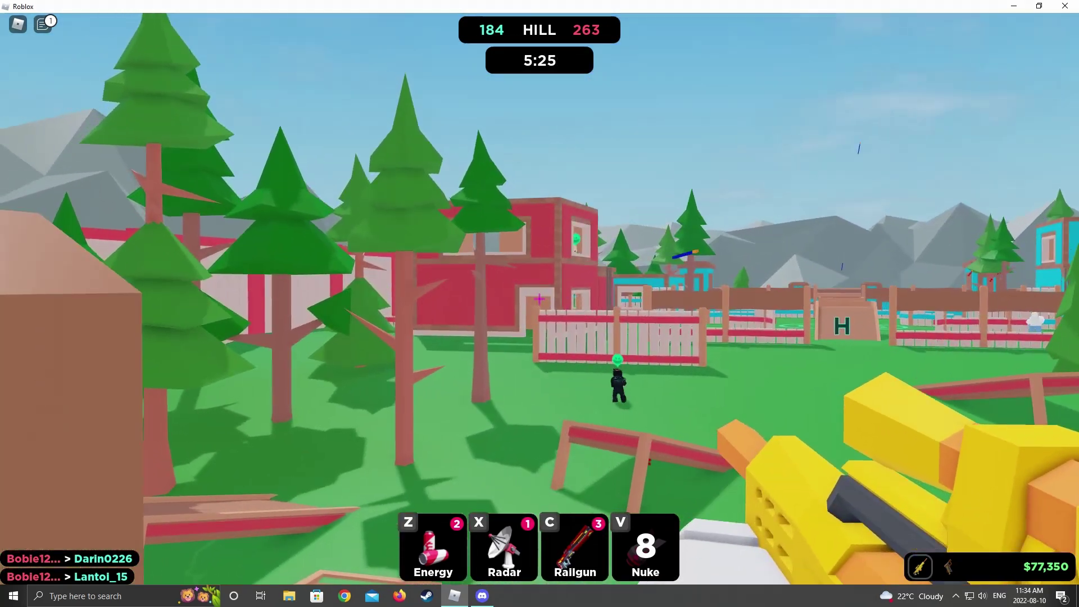
{"action": "key", "text": "a"}
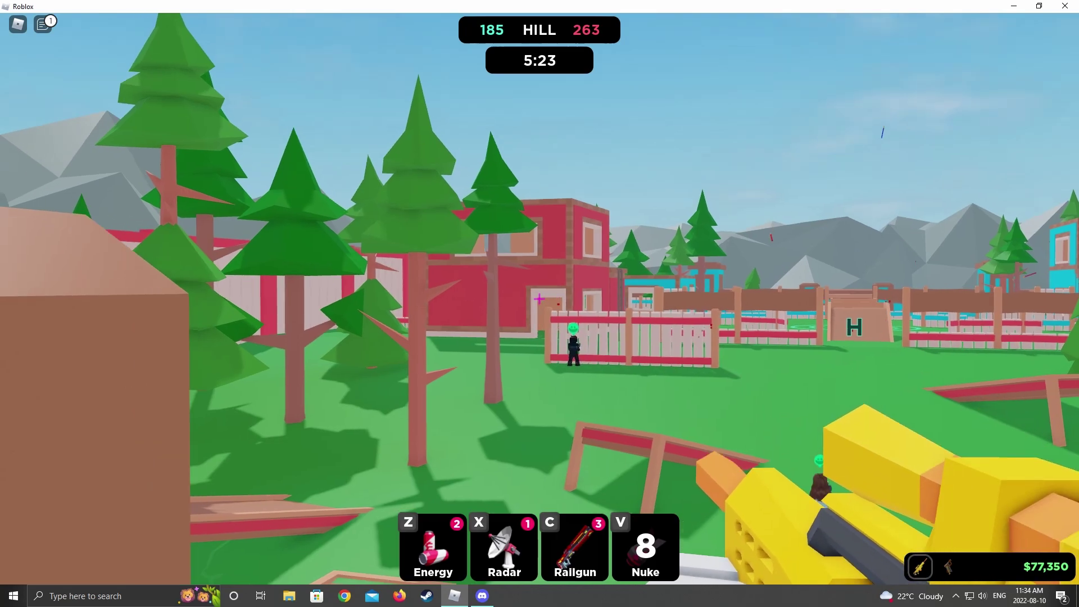
{"action": "key", "text": "w"}
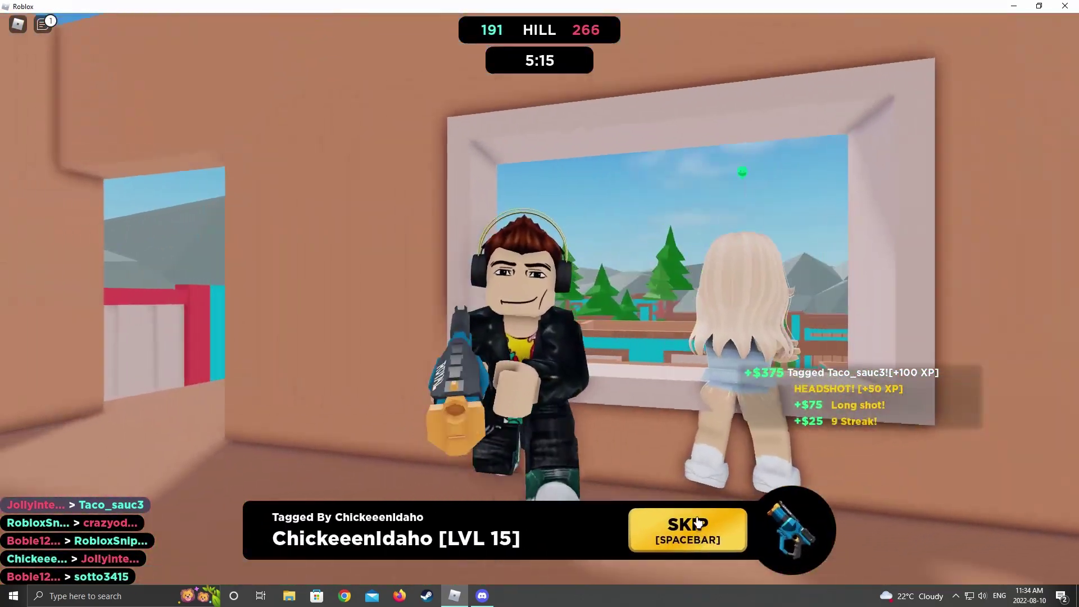
{"action": "left_click", "coordinate": [688, 527]}
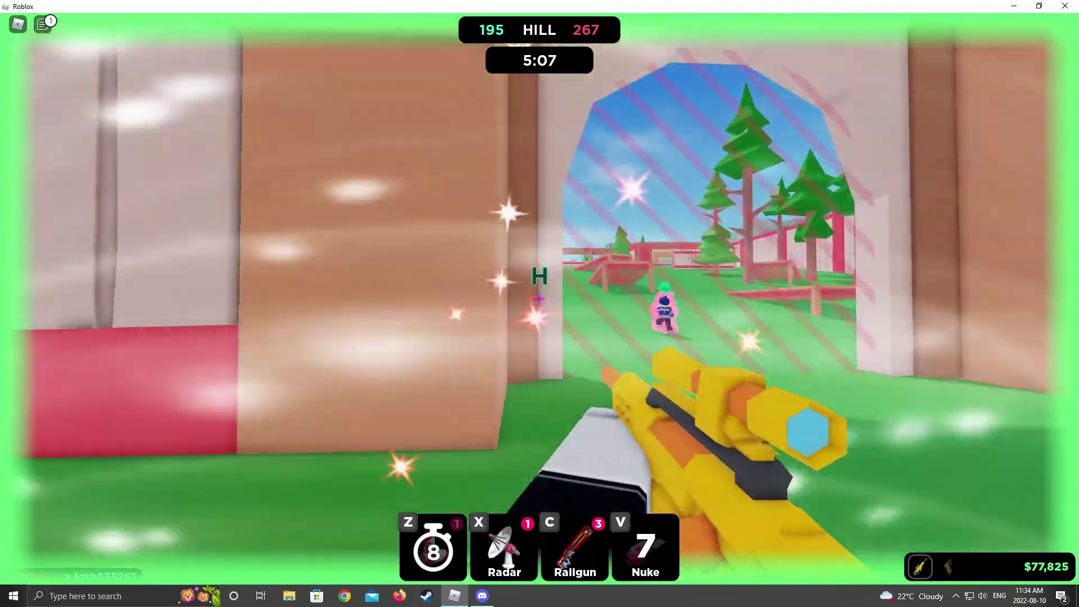
Step: Use radar (X) and energy (Z) crossing the field, then tag Taco_sauc3 near the fences
{"action": "key", "text": "w"}
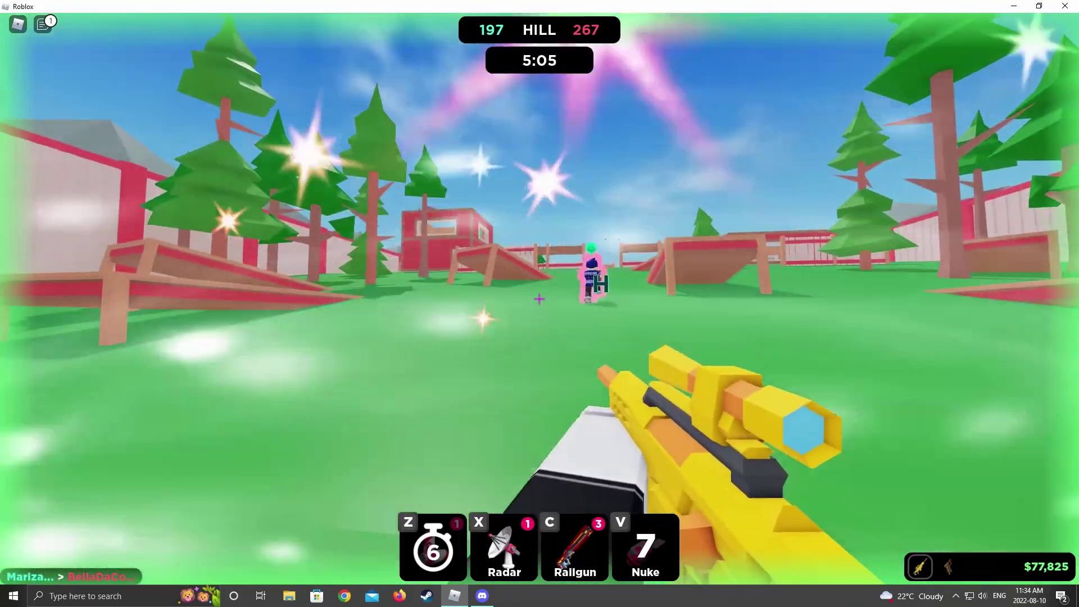
{"action": "key", "text": "w"}
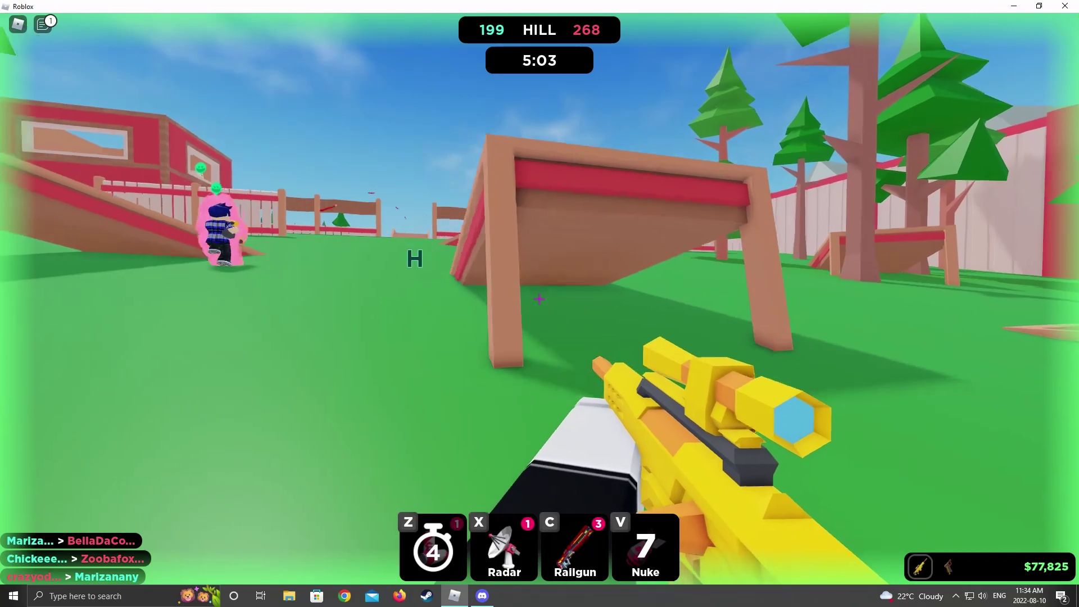
{"action": "key", "text": "x"}
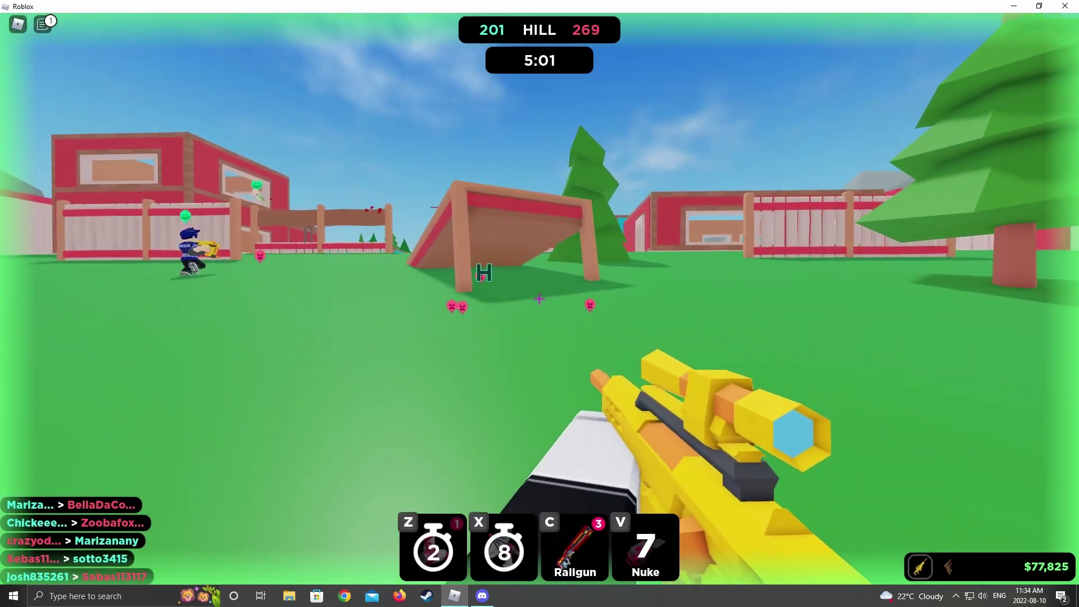
{"action": "key", "text": "w"}
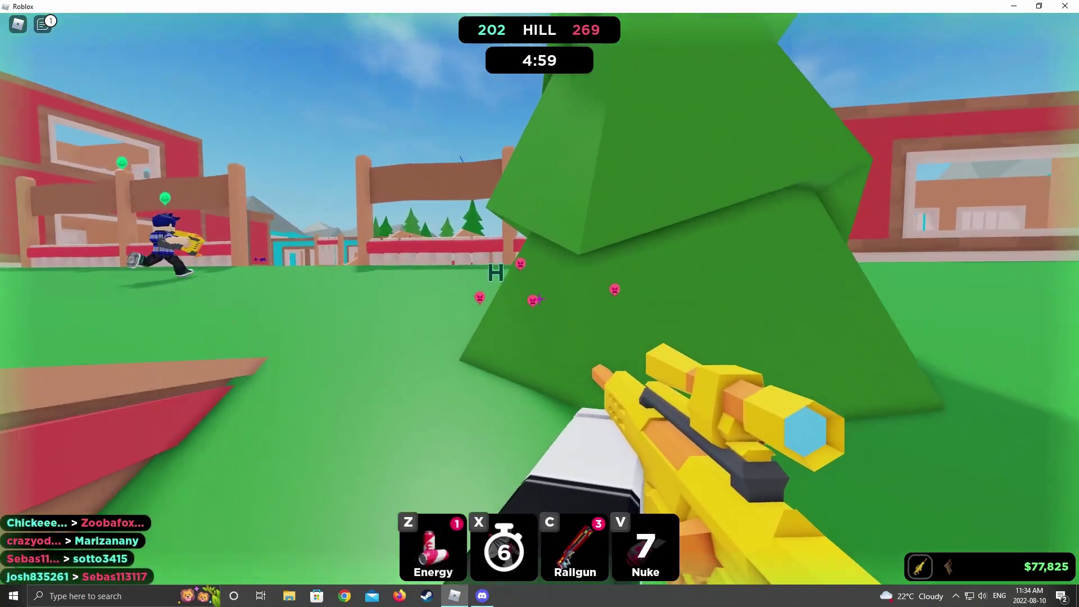
{"action": "key", "text": "w"}
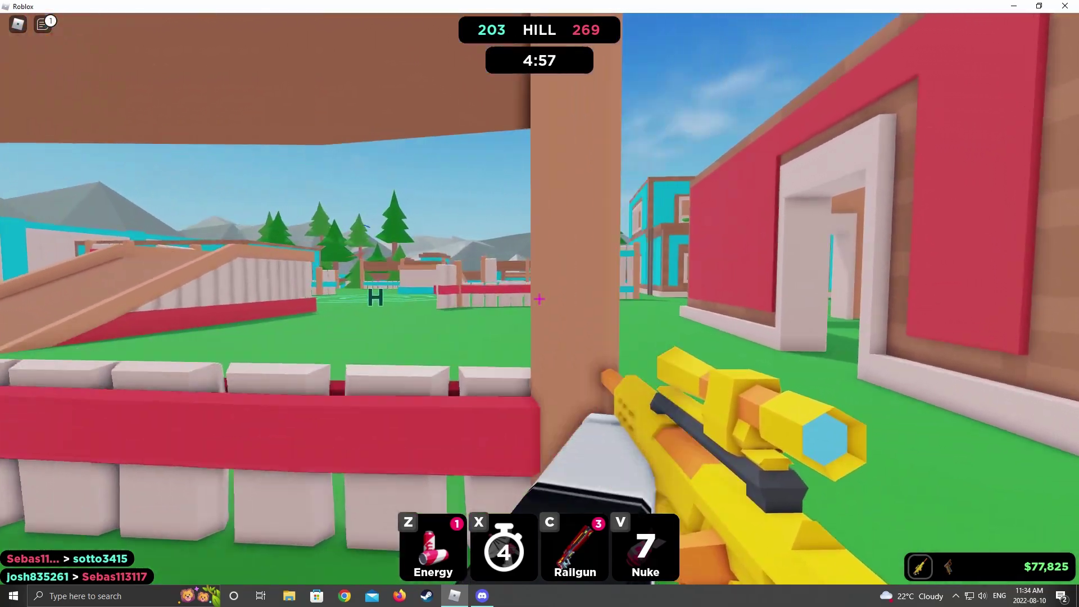
{"action": "key", "text": "z"}
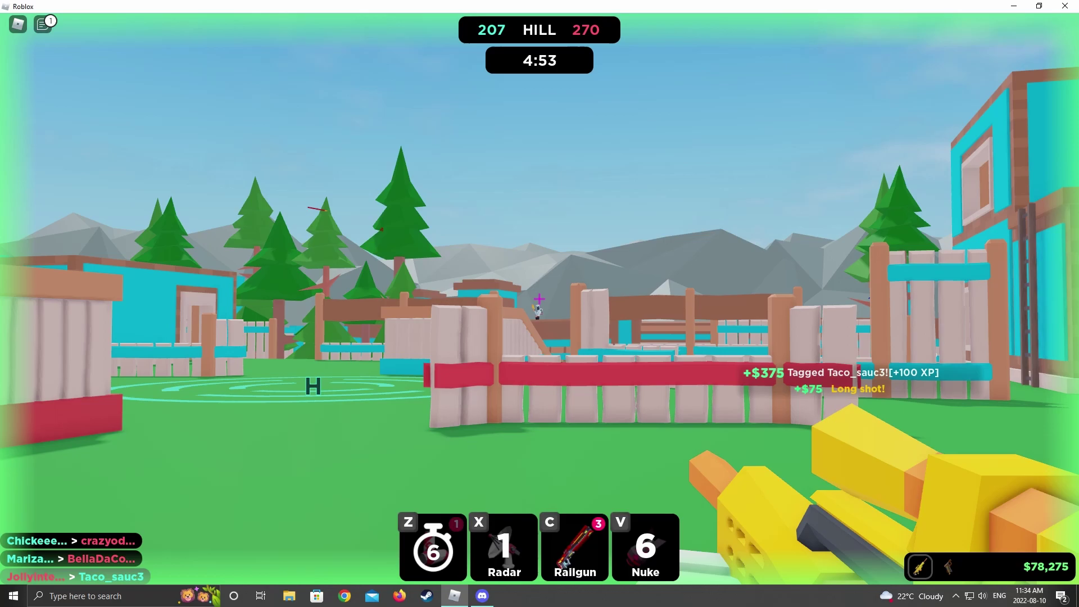
{"action": "key", "text": "w"}
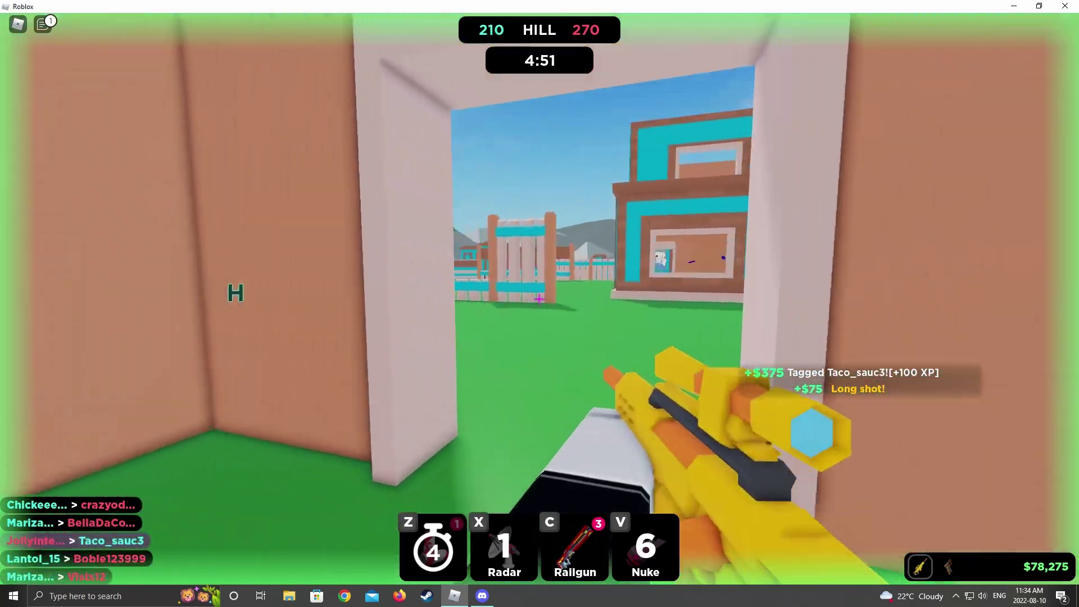
{"action": "key", "text": "w"}
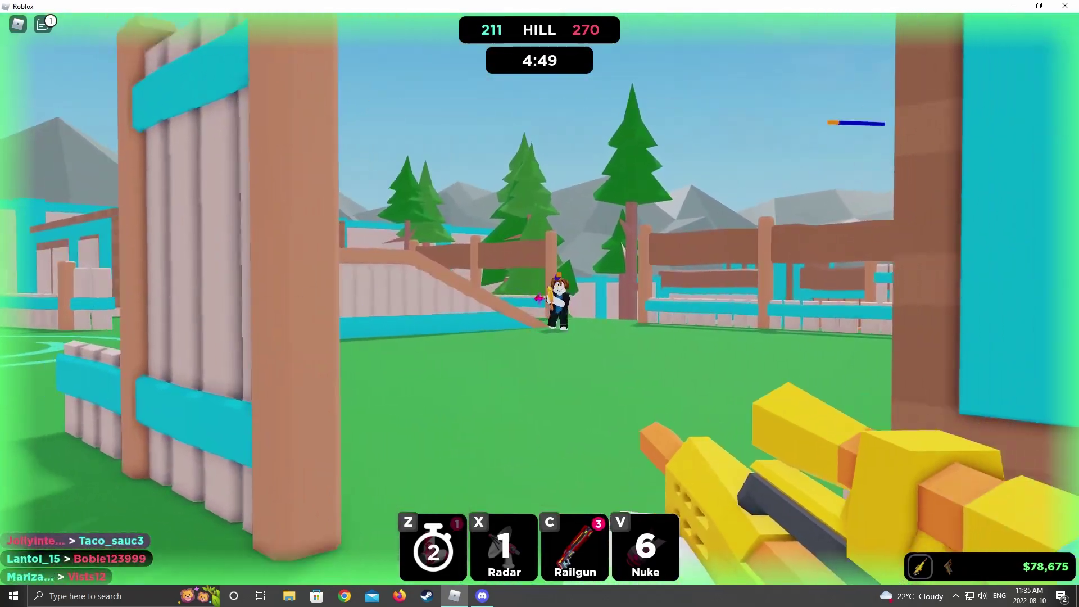
{"action": "left_click", "coordinate": [540, 300]}
{"action": "key", "text": "space"}
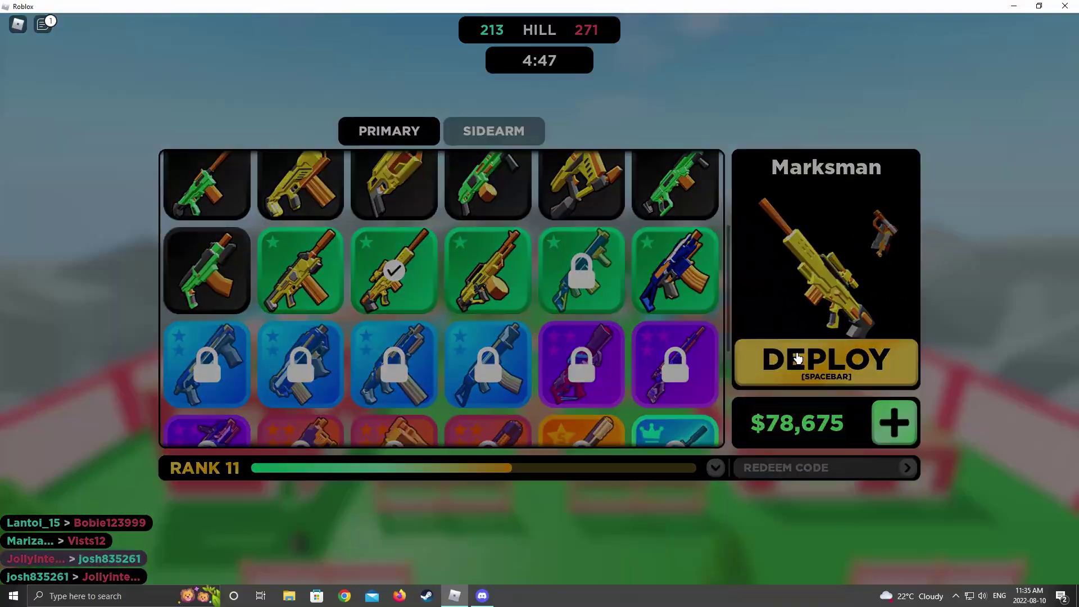
{"action": "key", "text": "space"}
{"action": "key", "text": "w"}
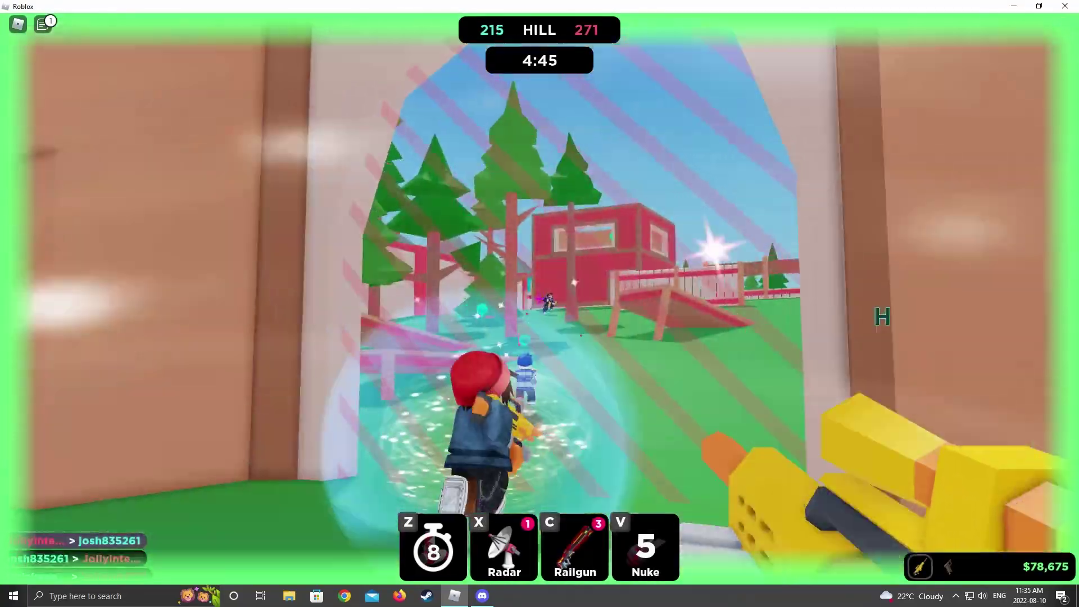
{"action": "key", "text": "w"}
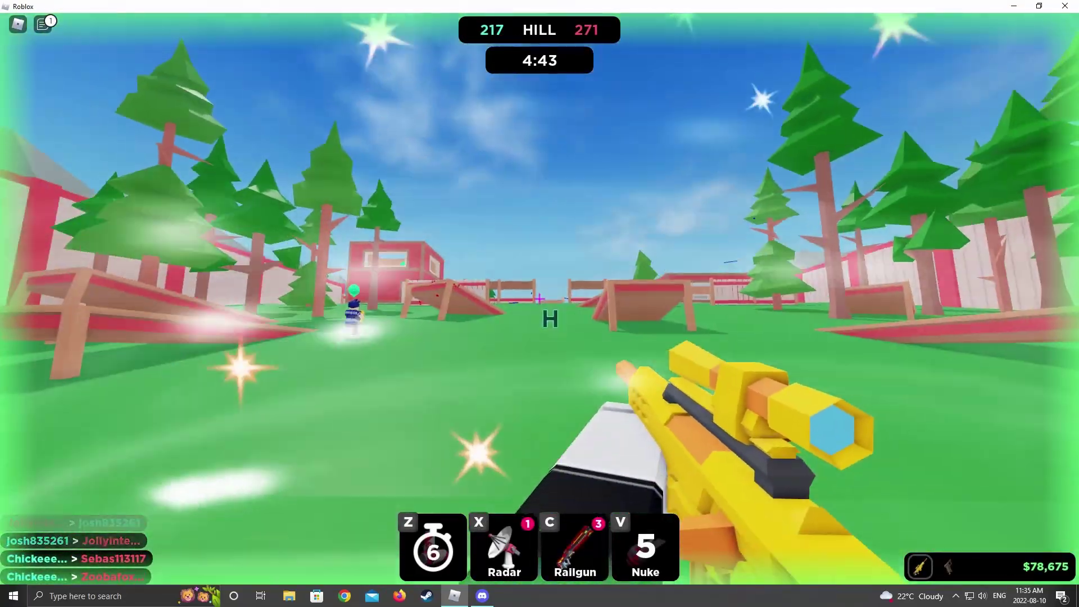
{"action": "key", "text": "w"}
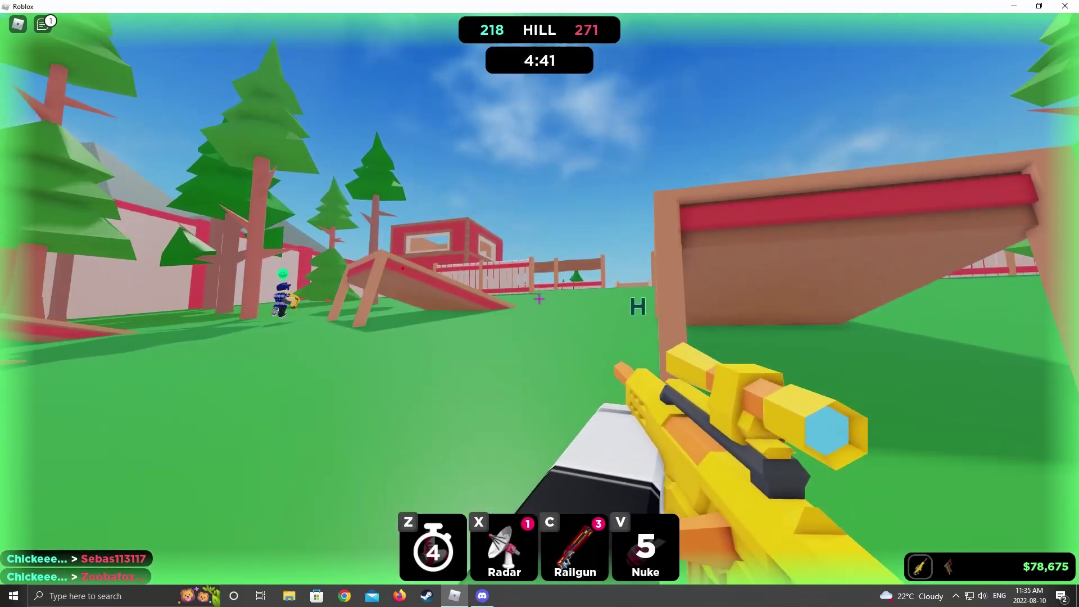
{"action": "key", "text": "w"}
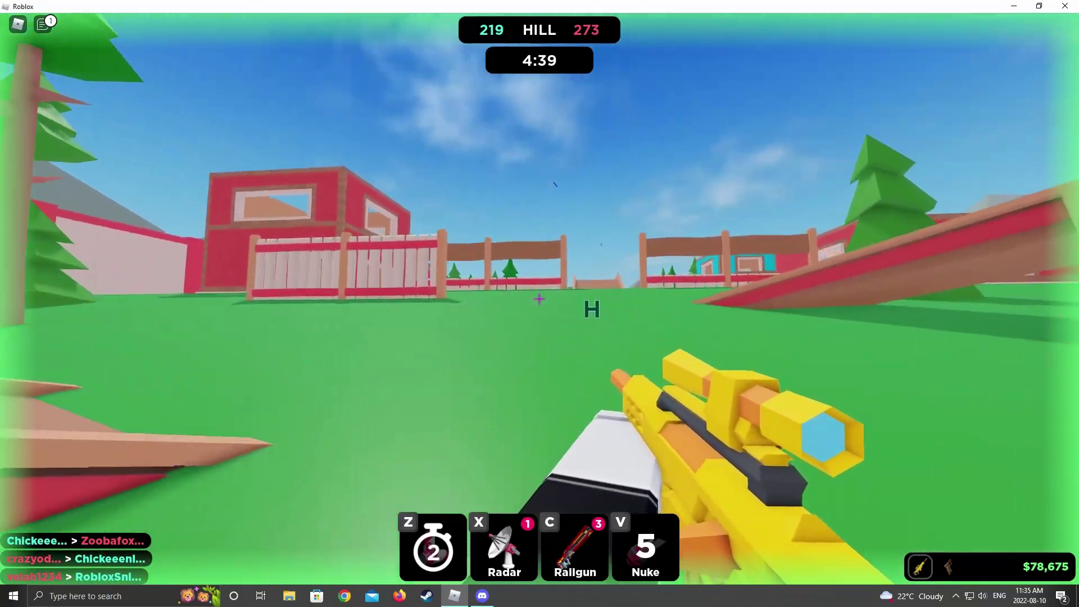
{"action": "key", "text": "w"}
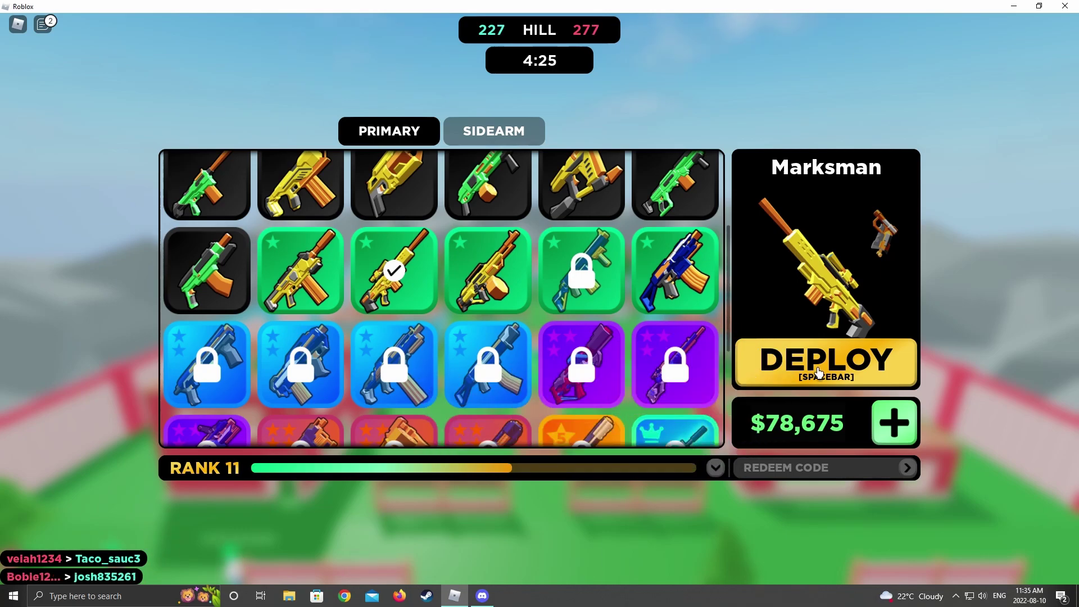
Step: Redeploy, activate radar, and advance through the archway toward the fences
{"action": "left_click", "coordinate": [818, 363]}
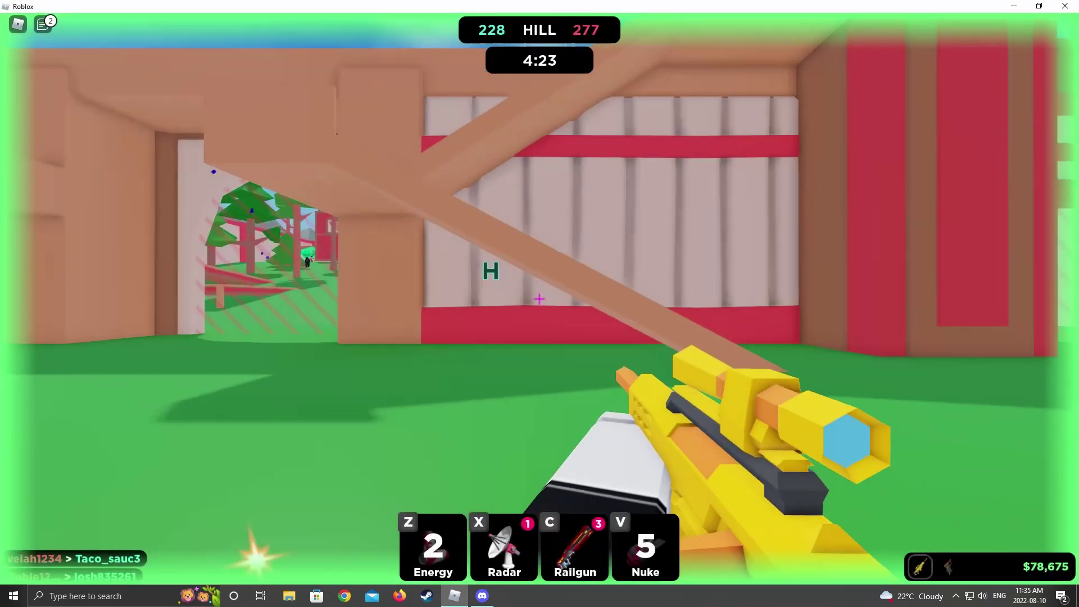
{"action": "key", "text": "x"}
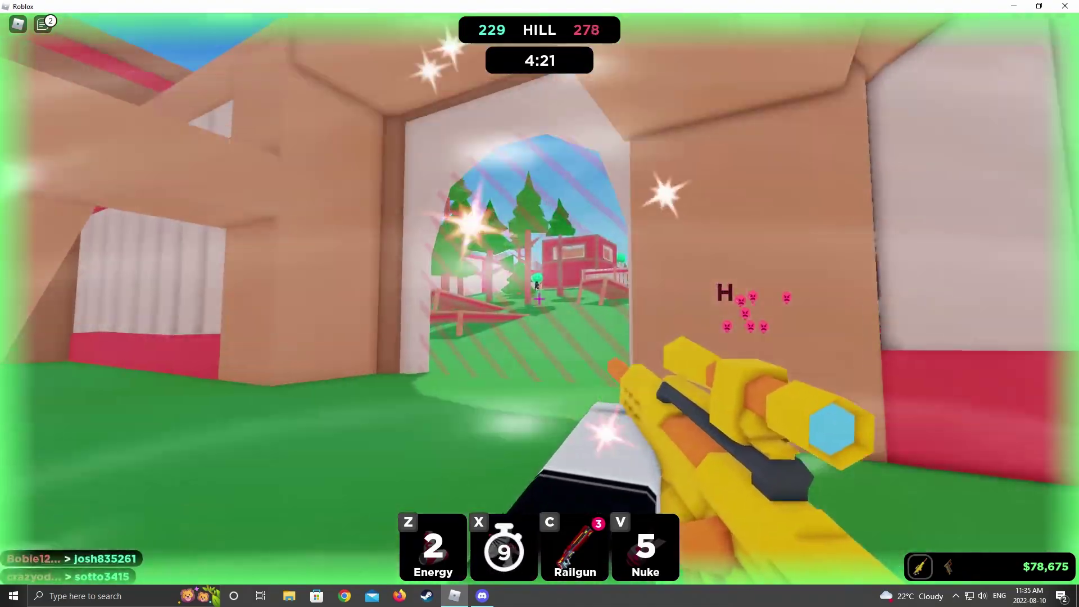
{"action": "key", "text": "w"}
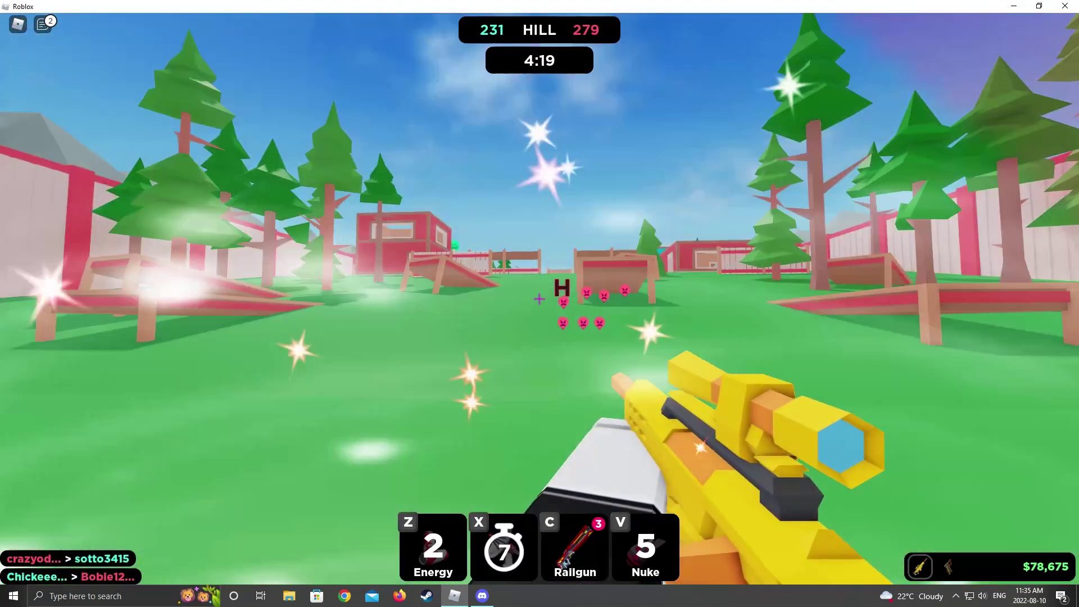
{"action": "key", "text": "w"}
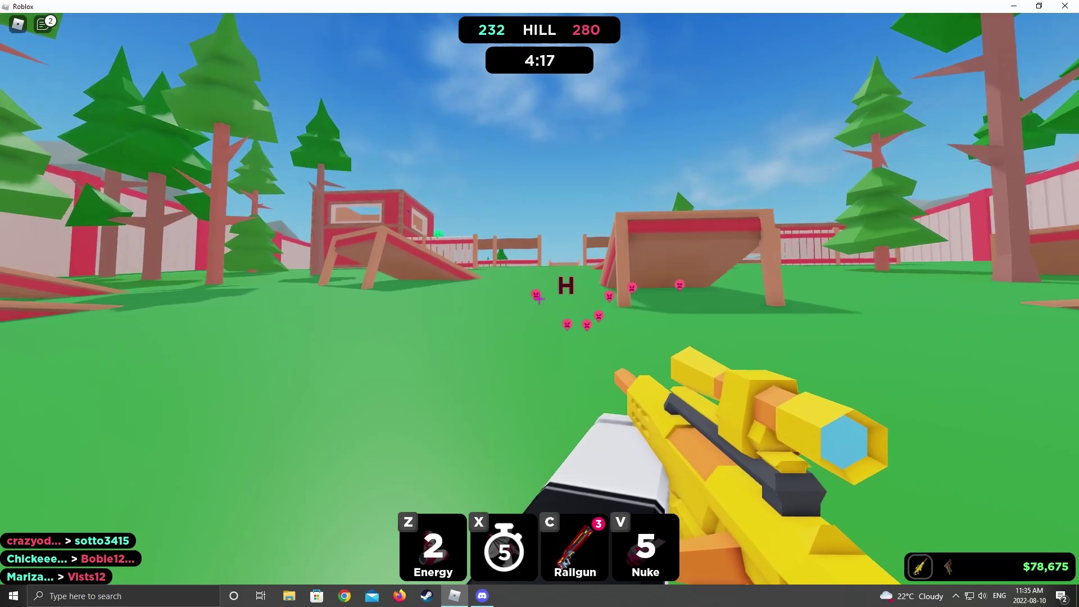
{"action": "key", "text": "w"}
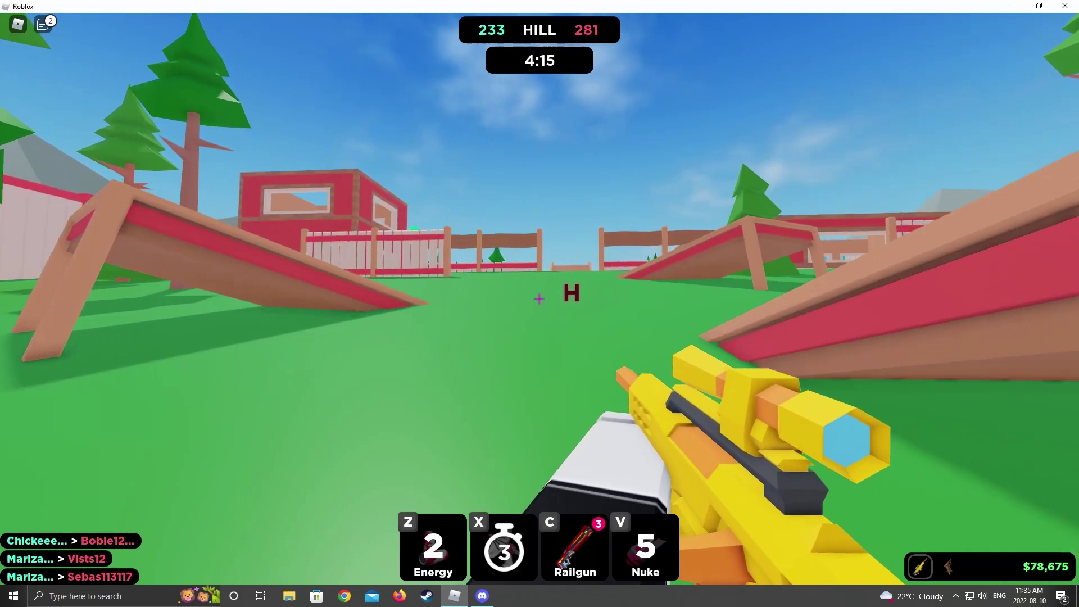
{"action": "key", "text": "2"}
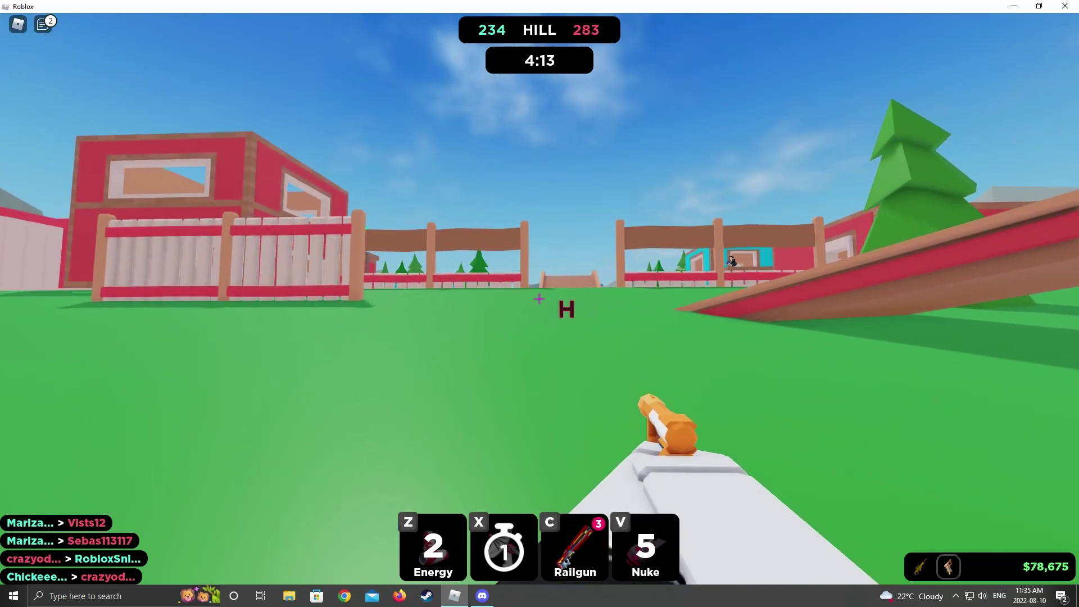
{"action": "key", "text": "w"}
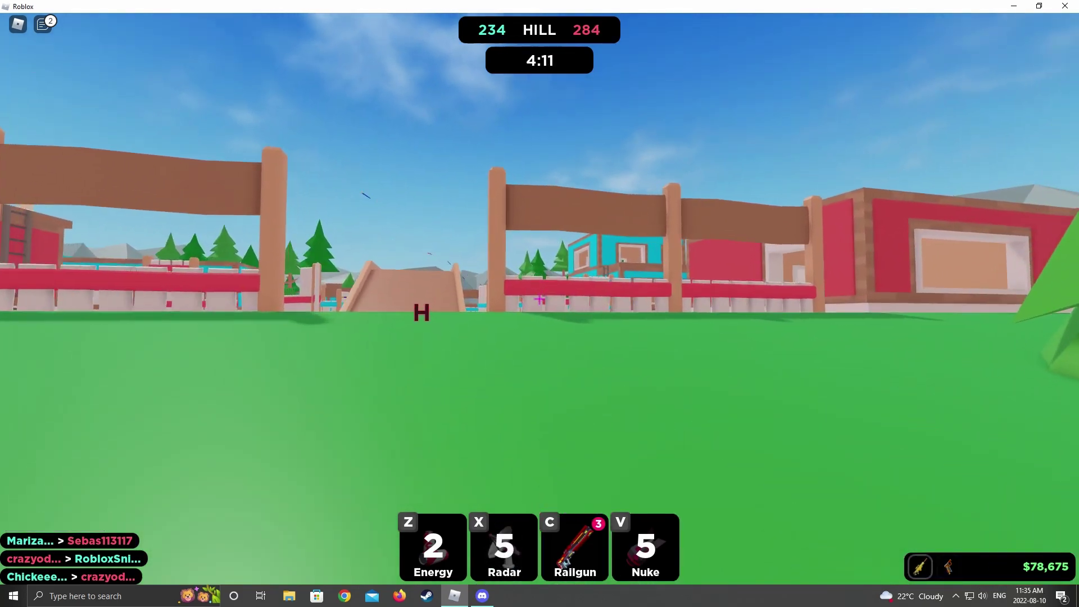
{"action": "key", "text": "w"}
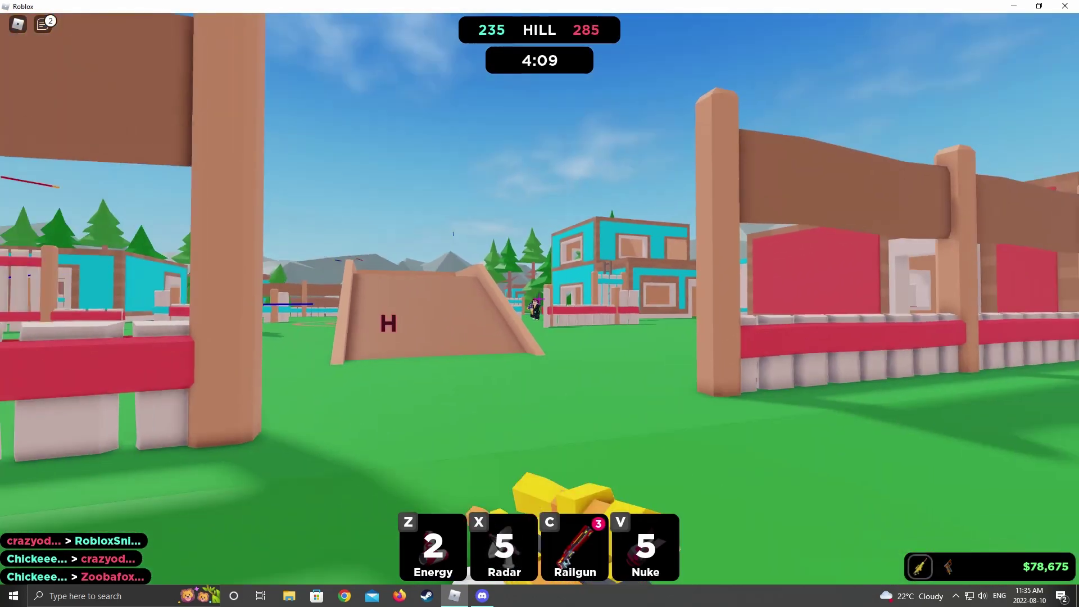
{"action": "key", "text": "2"}
{"action": "left_click", "coordinate": [540, 303]}
{"action": "key", "text": "w"}
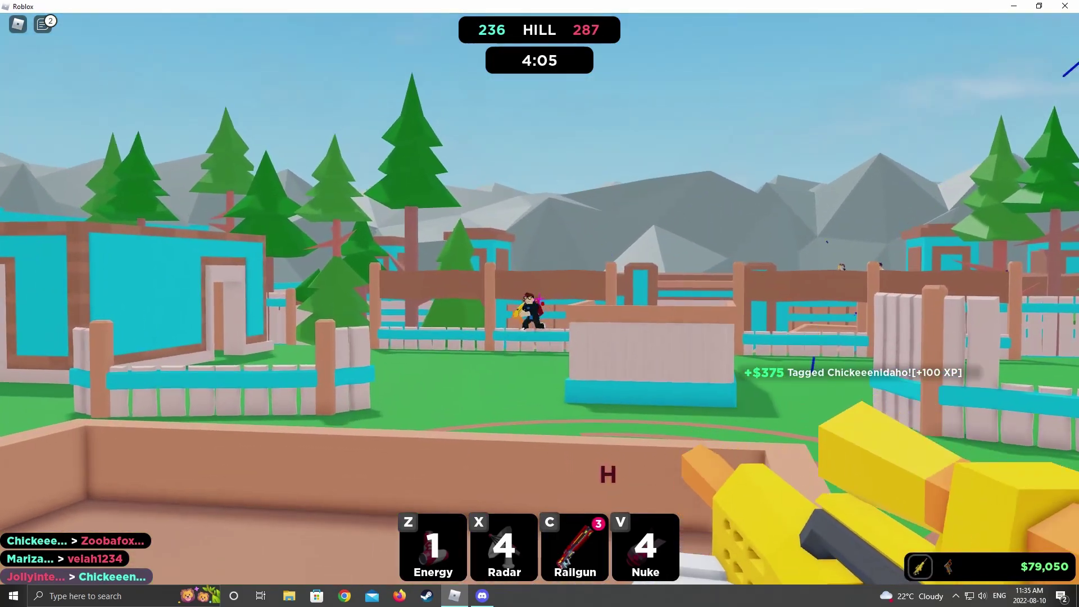
{"action": "left_click", "coordinate": [540, 300]}
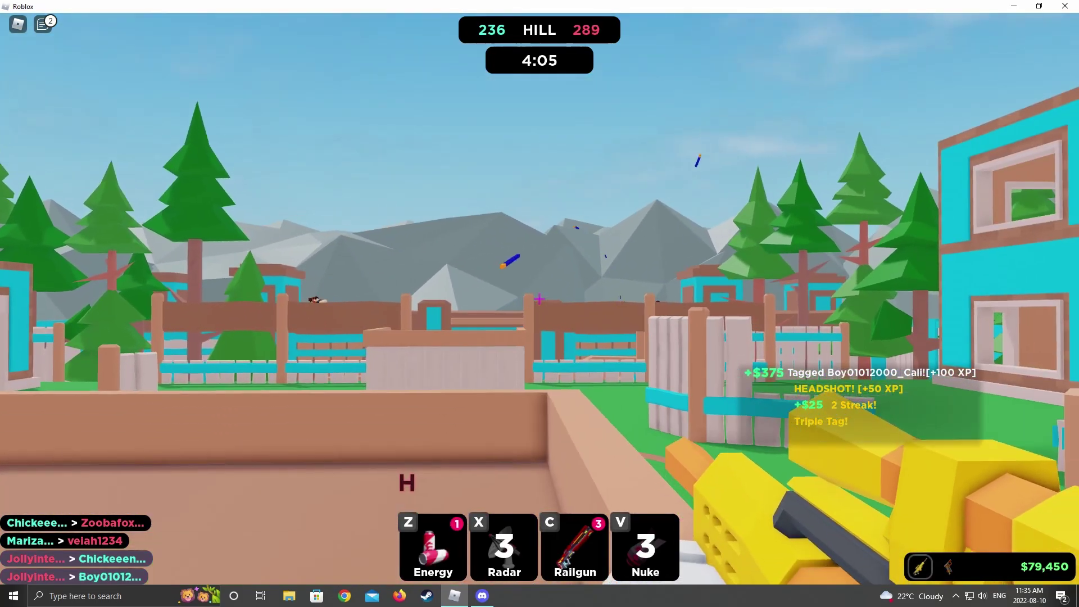
{"action": "key", "text": "w"}
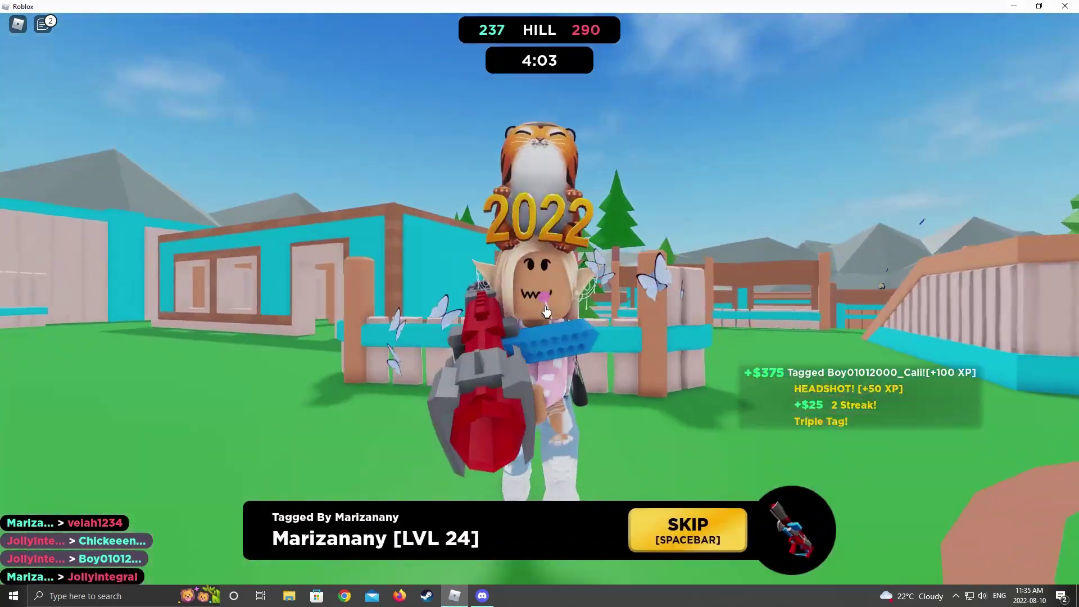
{"action": "key", "text": "space"}
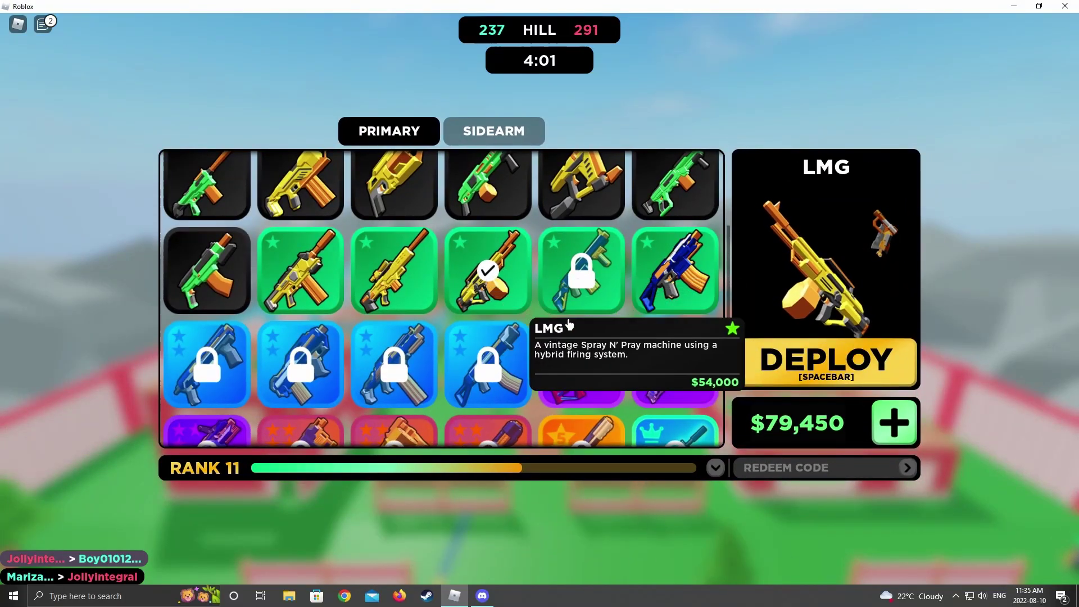
Step: Respawn with the LMG and advance through the archway across the field toward the hill
{"action": "key", "text": "space"}
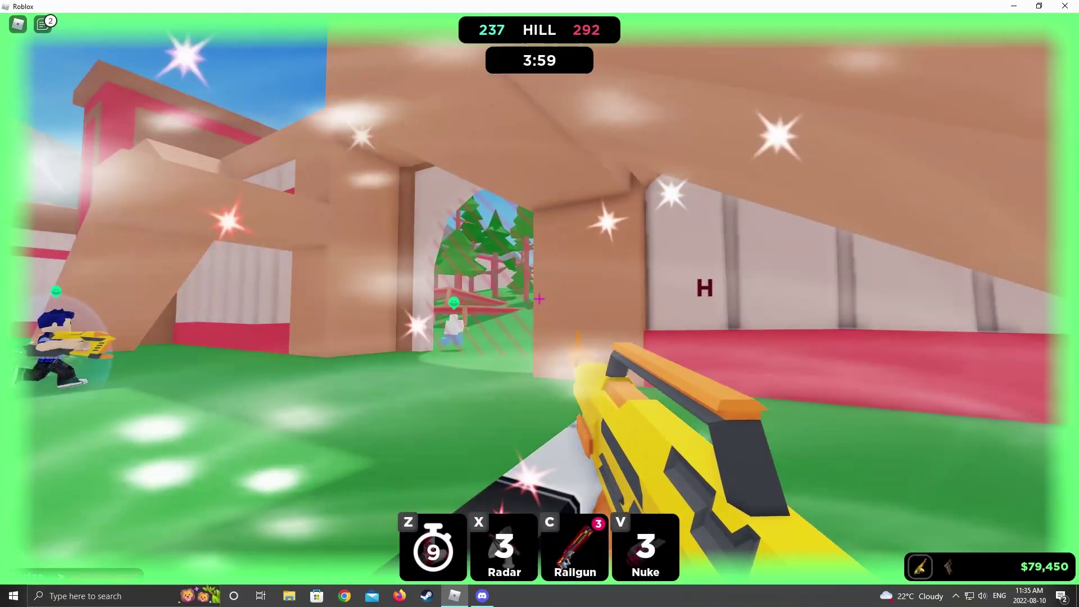
{"action": "key", "text": "w"}
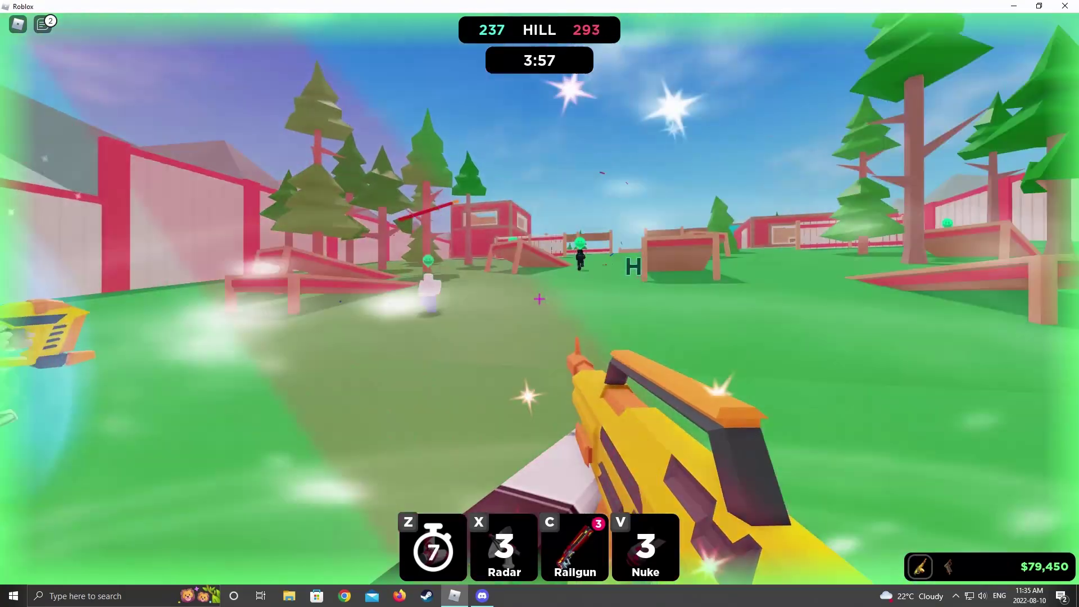
{"action": "key", "text": "w"}
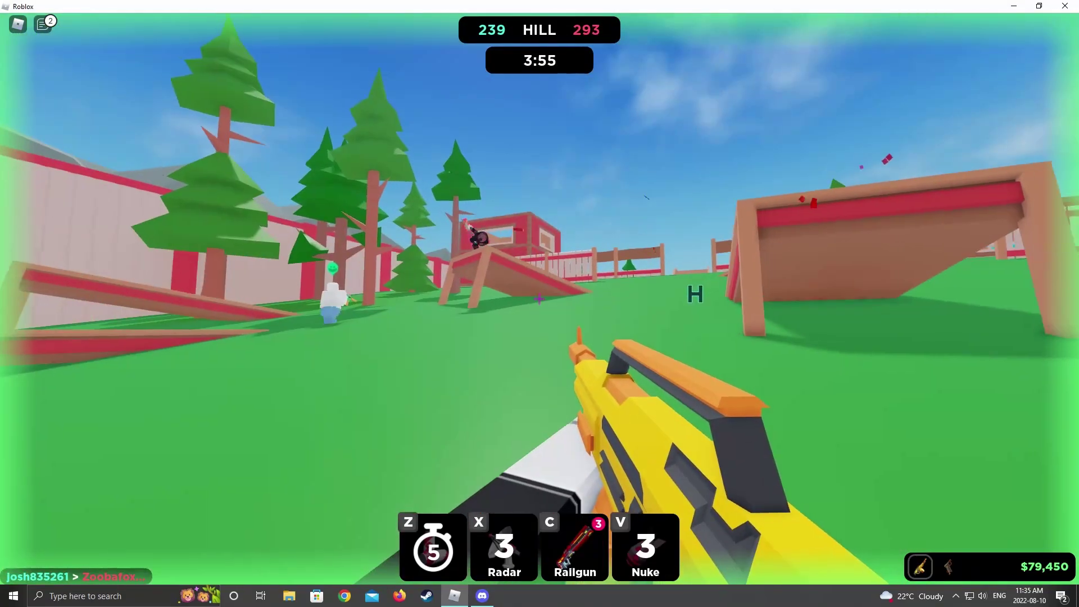
{"action": "key", "text": "w"}
{"action": "key", "text": "w"}
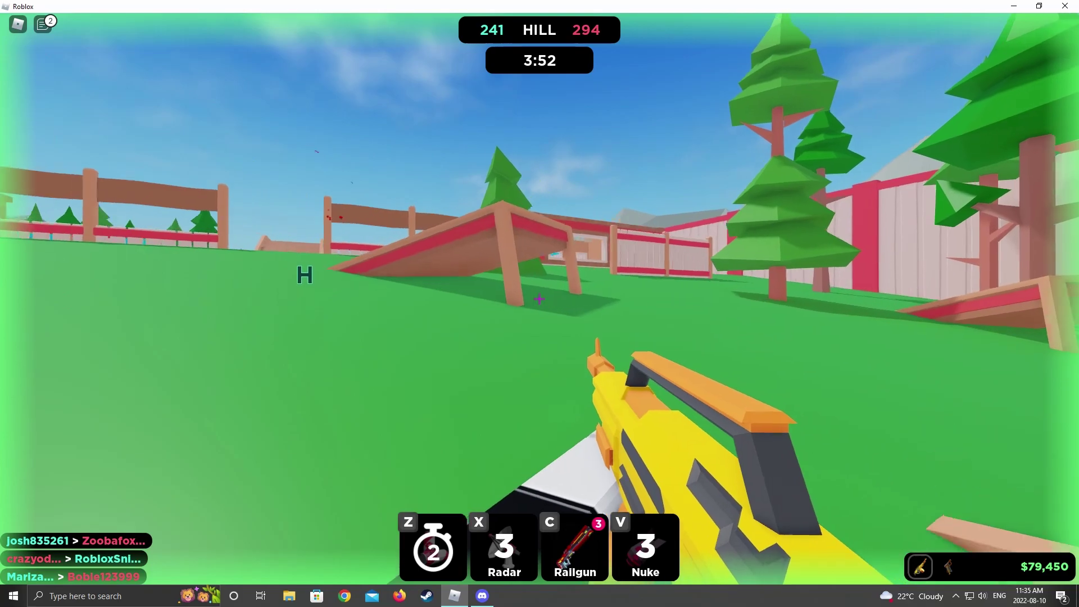
{"action": "key", "text": "w"}
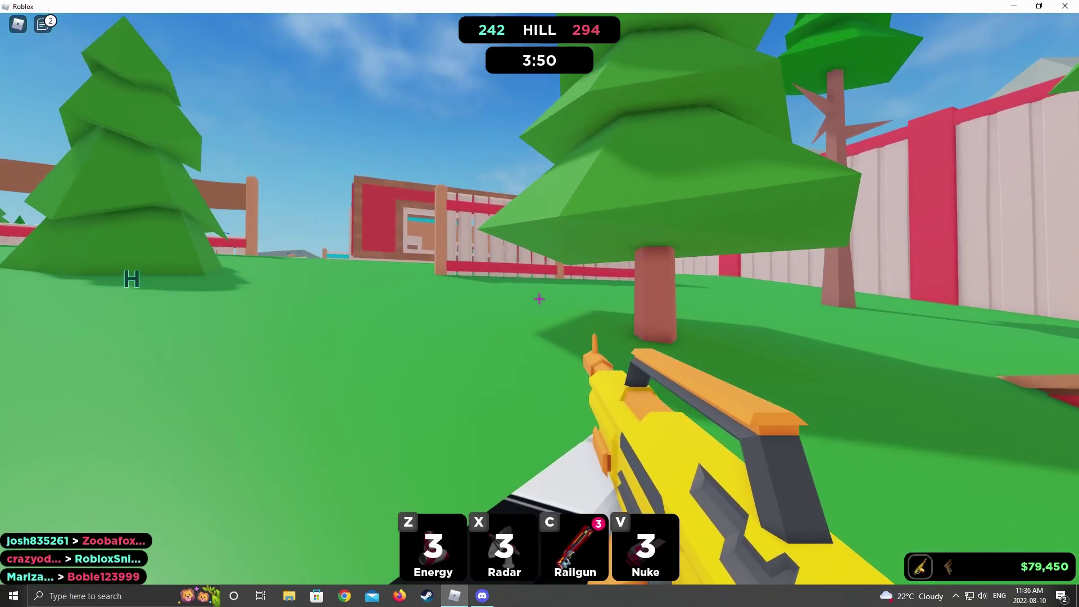
{"action": "key", "text": "w"}
{"action": "key", "text": "w"}
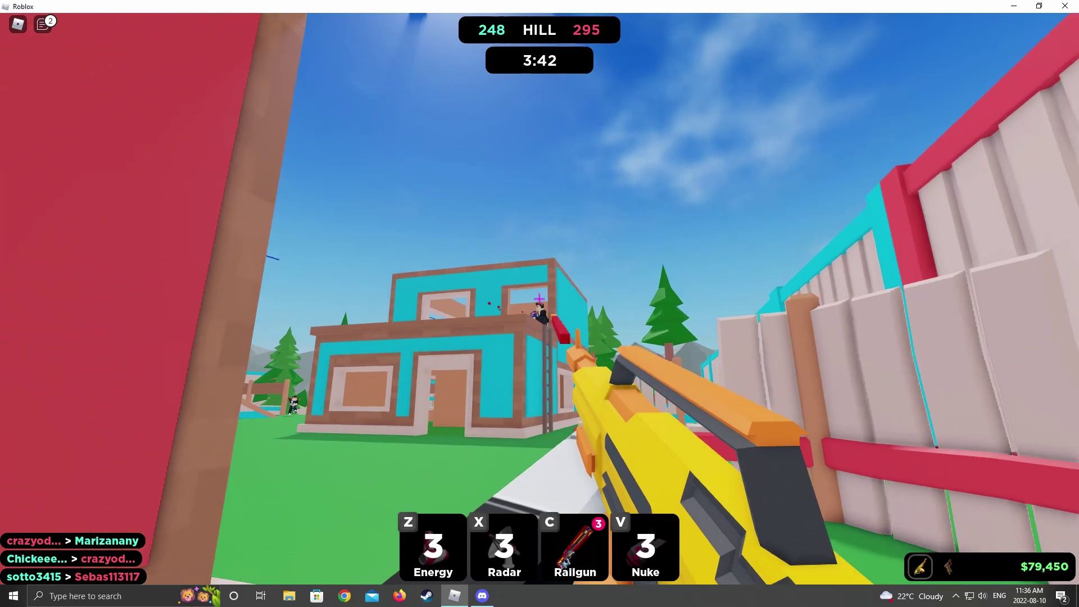
{"action": "key", "text": "w"}
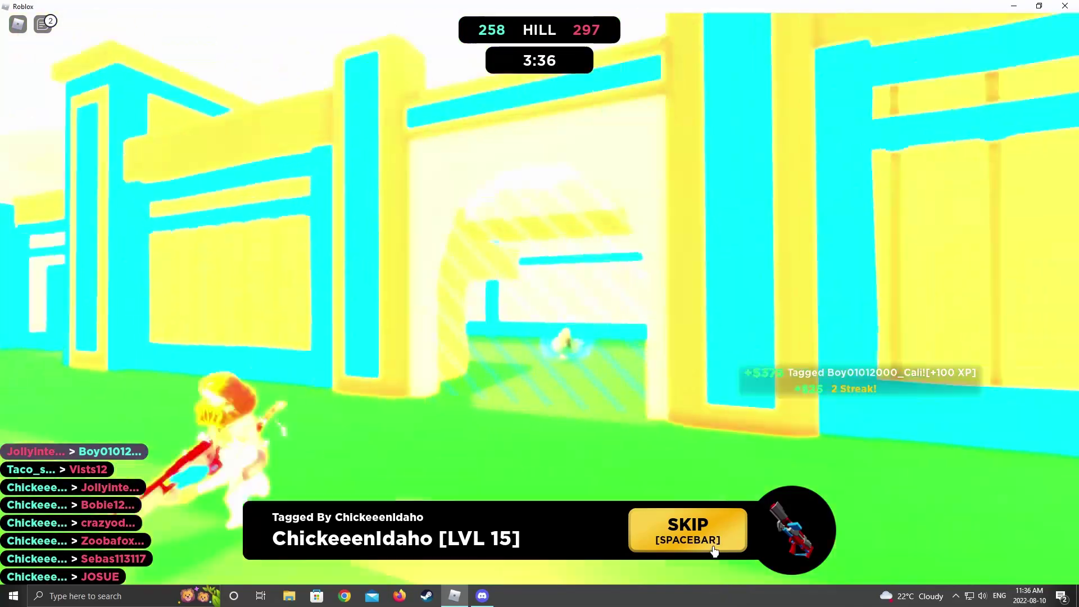
Step: Respawn with the LMG, tag an opponent under the archway, and take cover by the green tree
{"action": "left_click", "coordinate": [714, 540]}
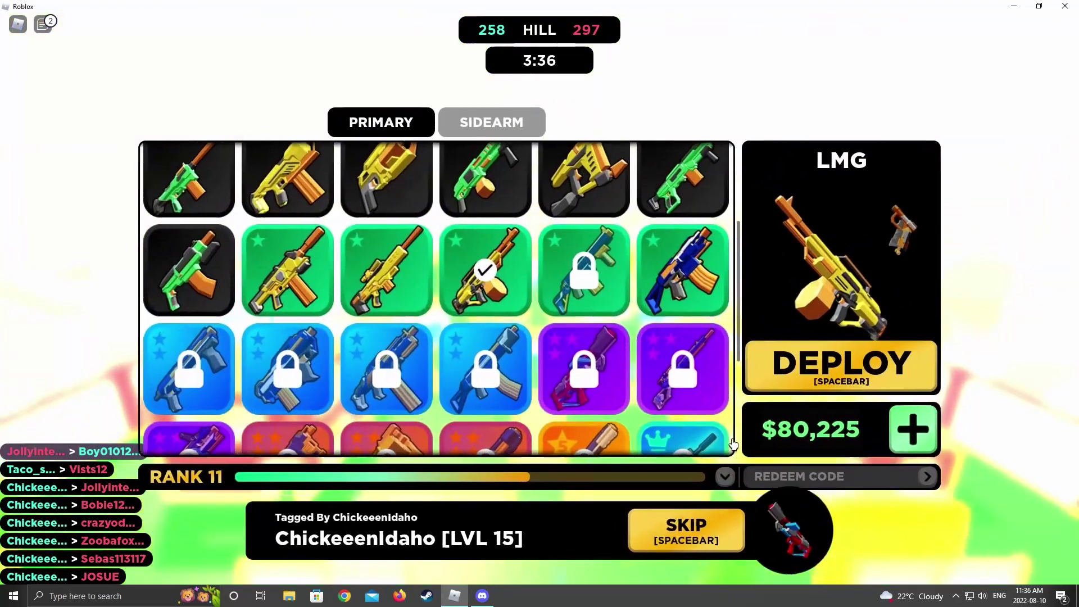
{"action": "left_click", "coordinate": [822, 364]}
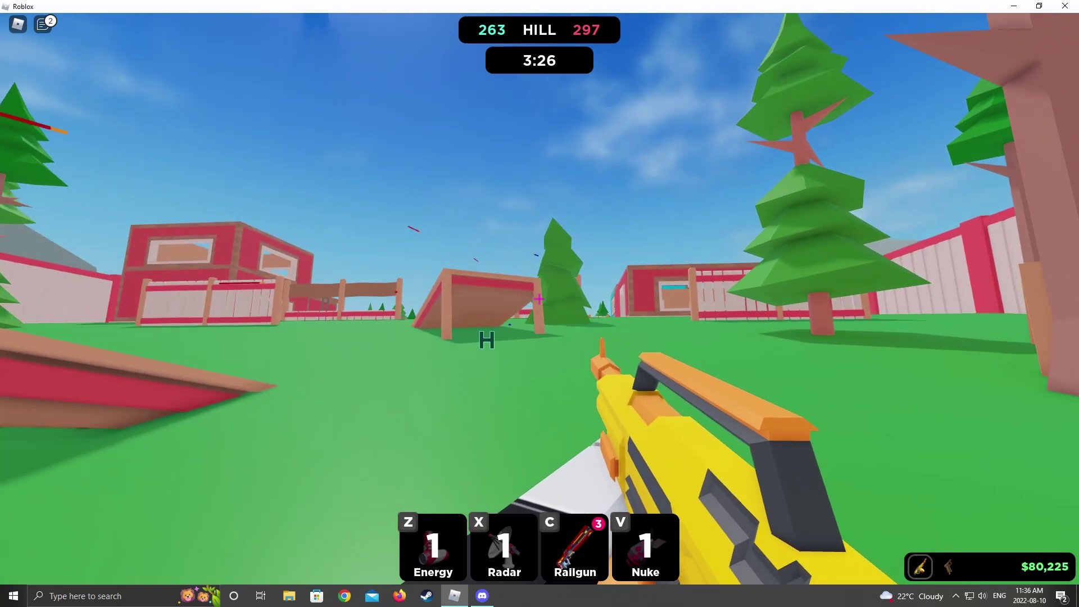
{"action": "key", "text": "w"}
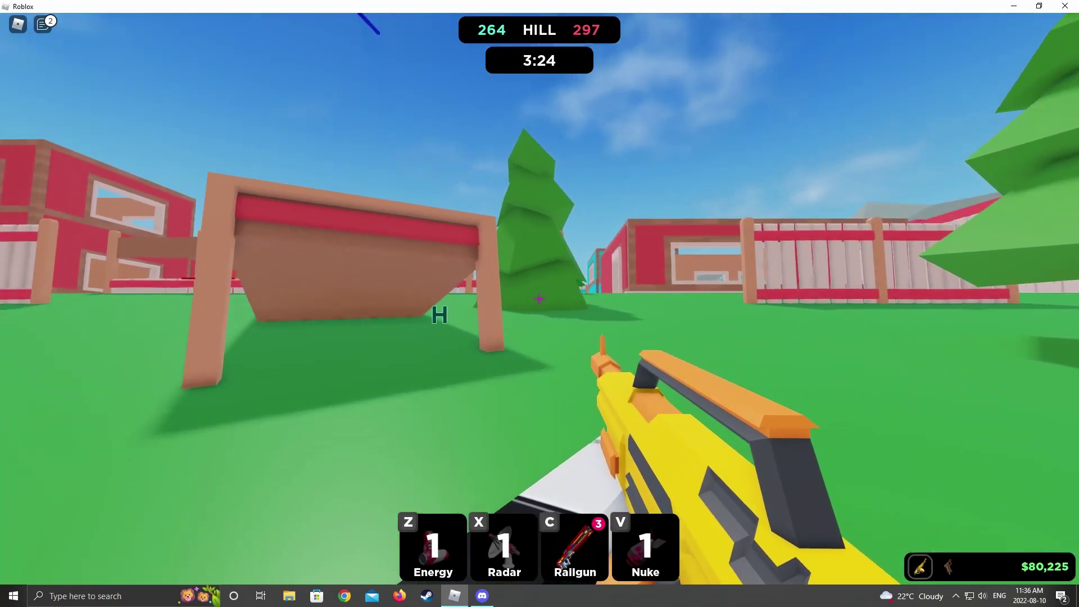
{"action": "key", "text": "w"}
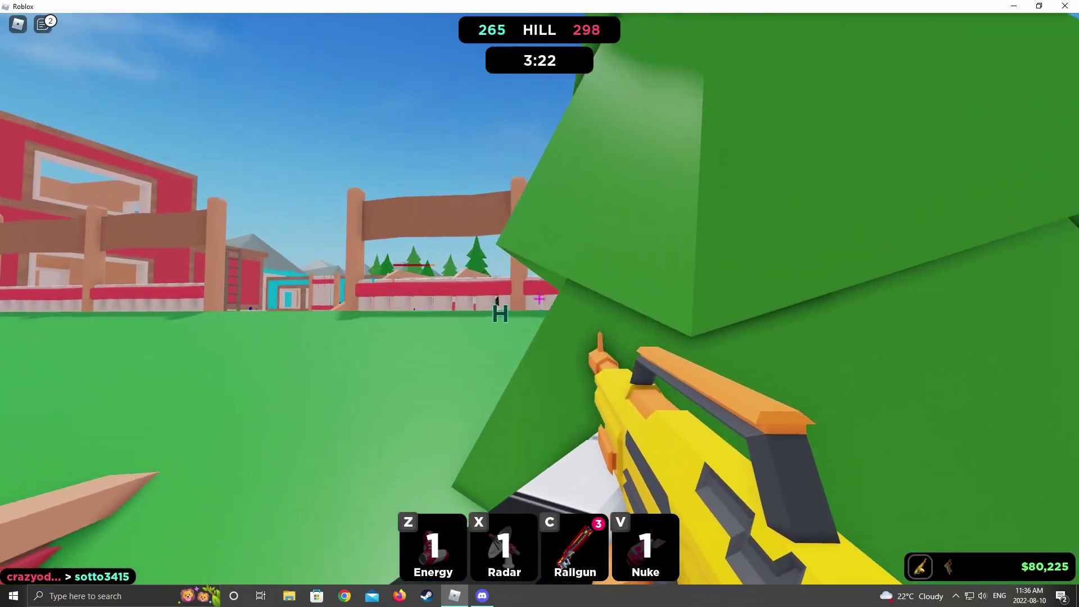
{"action": "key", "text": "w"}
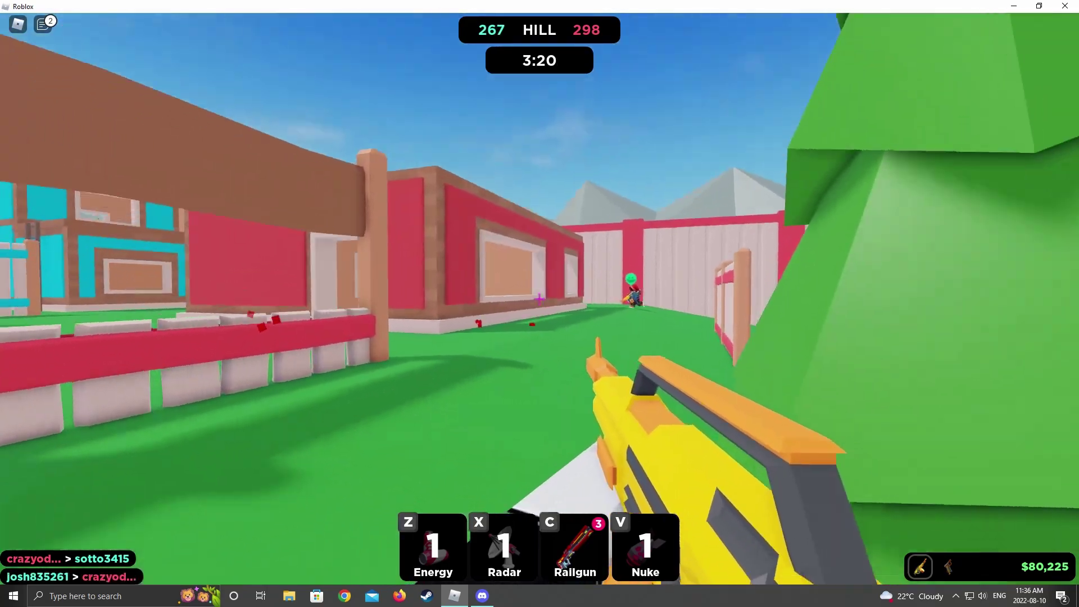
{"action": "key", "text": "w"}
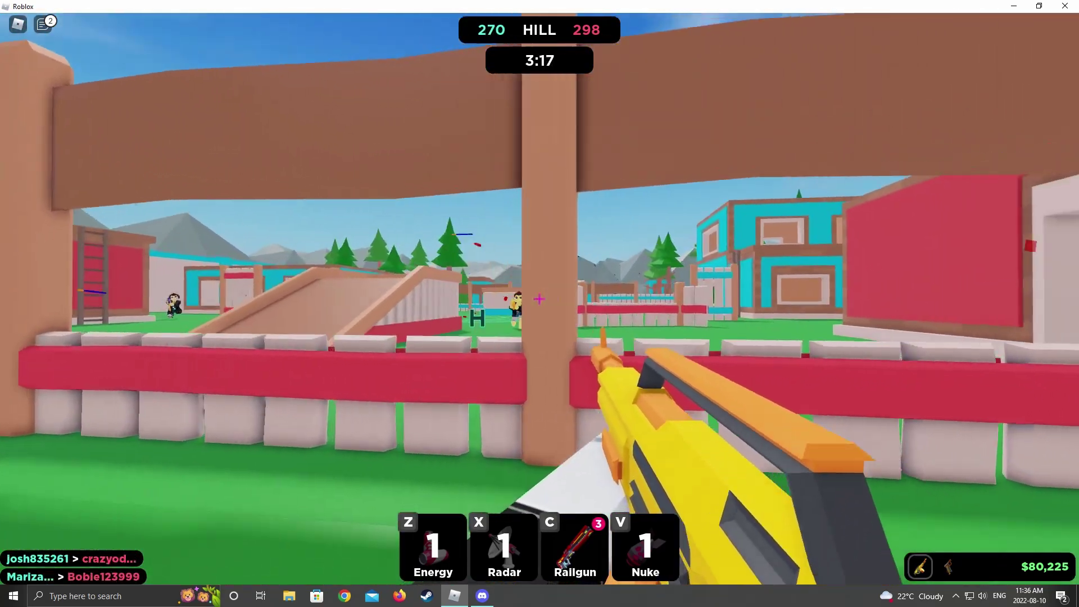
{"action": "left_click", "coordinate": [540, 304]}
{"action": "key", "text": "w"}
{"action": "key", "text": "v"}
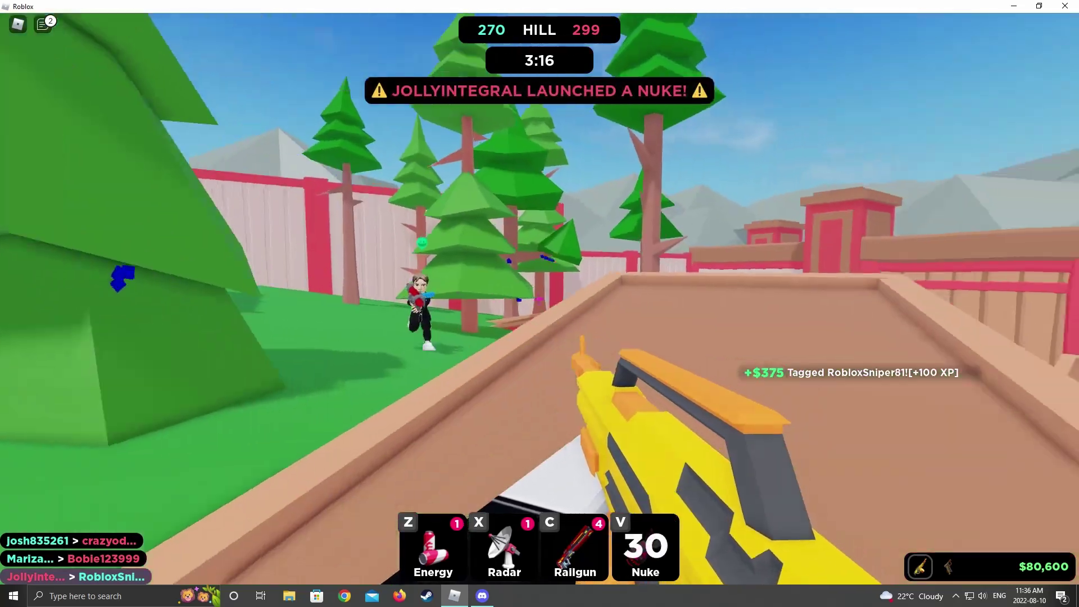
{"action": "key", "text": "w"}
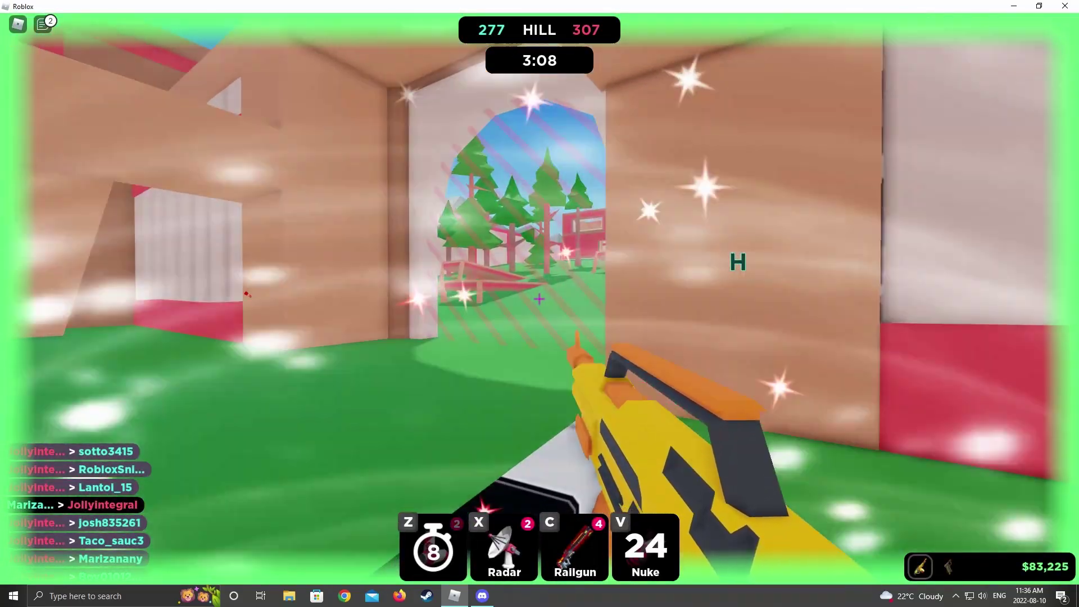
{"action": "key", "text": "w"}
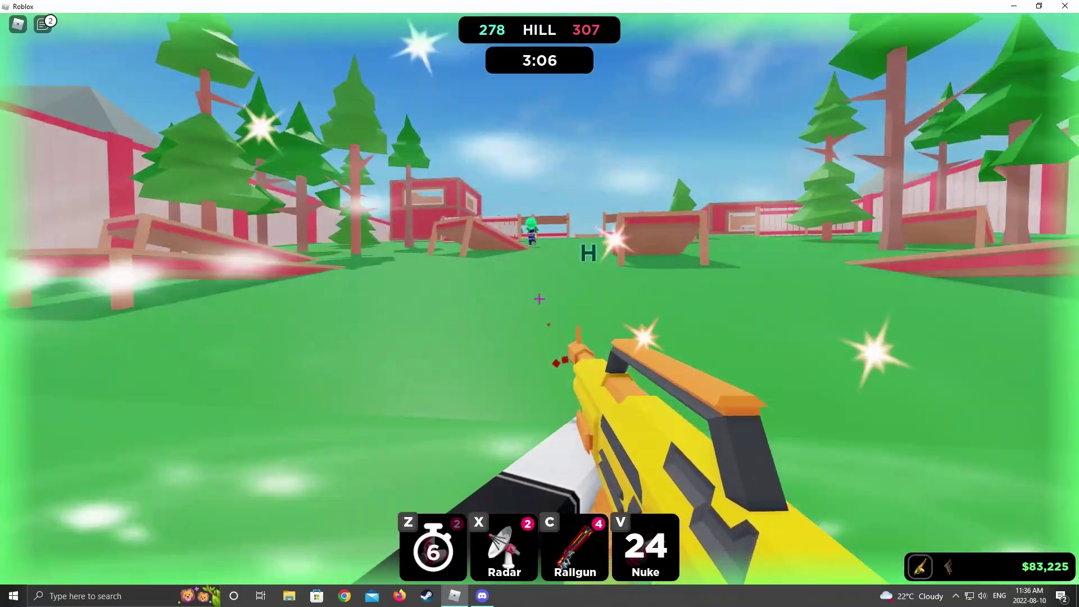
Step: Activate radar, cross past the fence into the hill circle, and circle inside it
{"action": "key", "text": "x"}
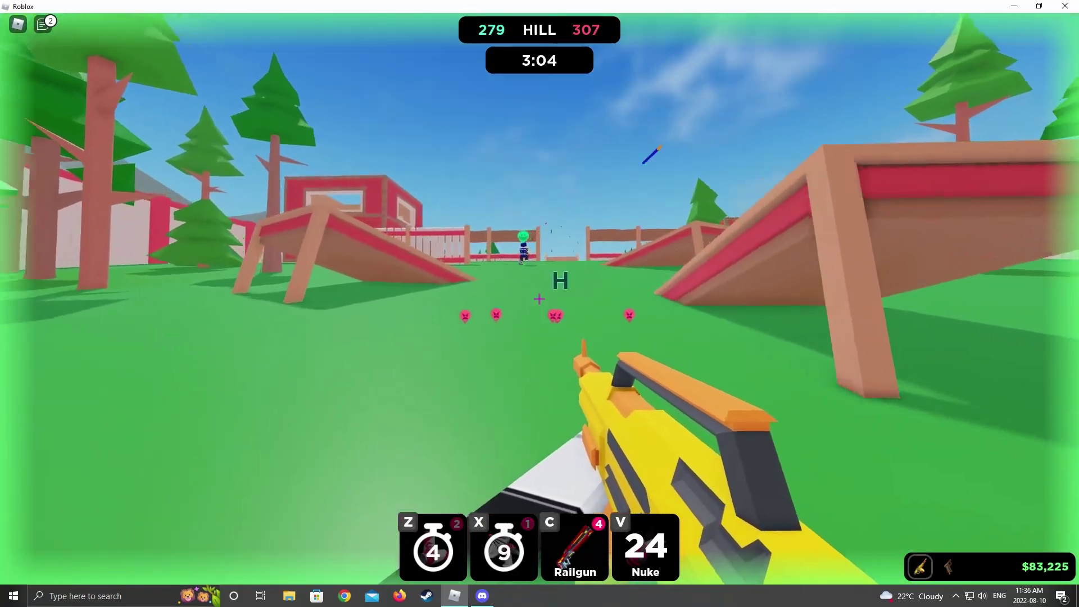
{"action": "key", "text": "w"}
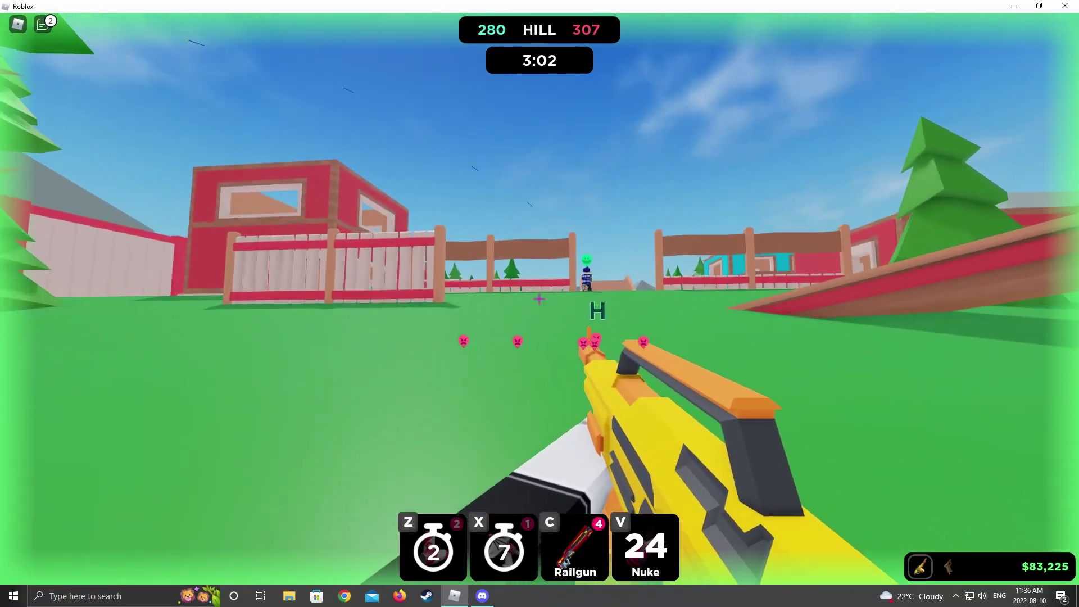
{"action": "key", "text": "w"}
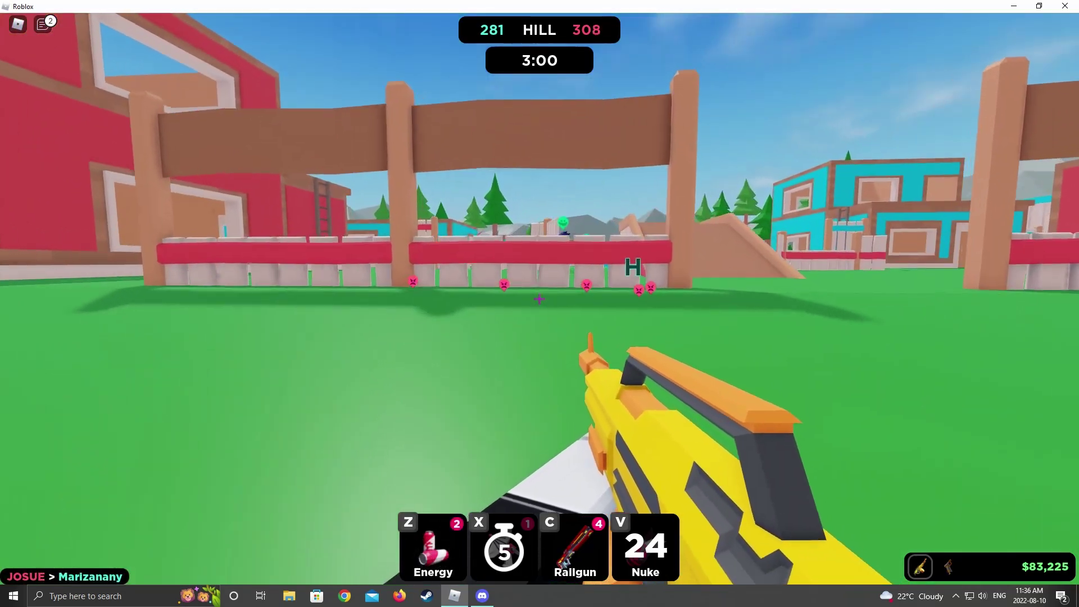
{"action": "key", "text": "w"}
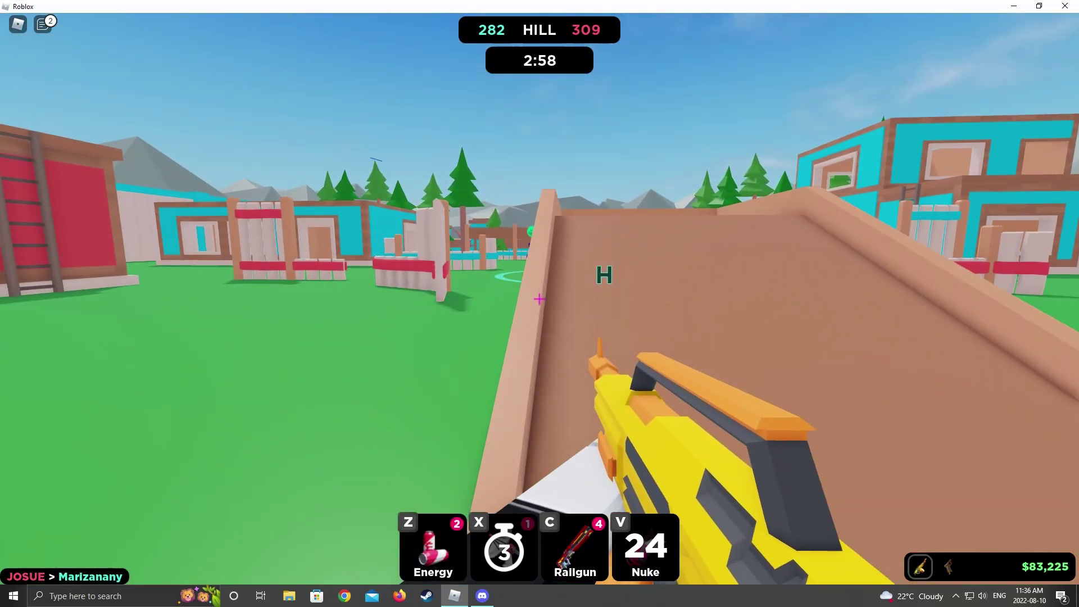
{"action": "key", "text": "w"}
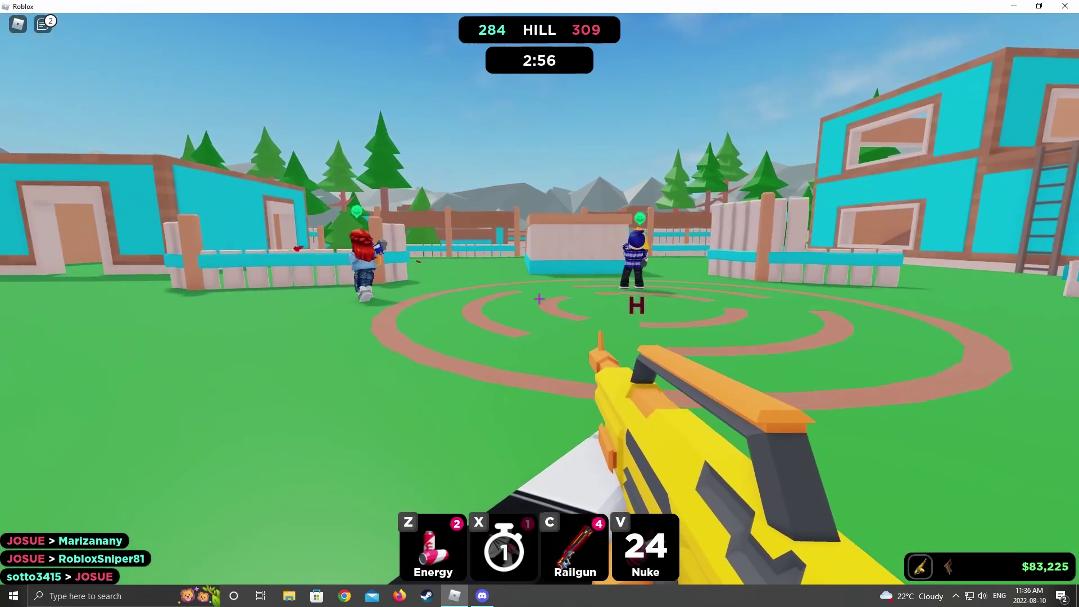
{"action": "key", "text": "w"}
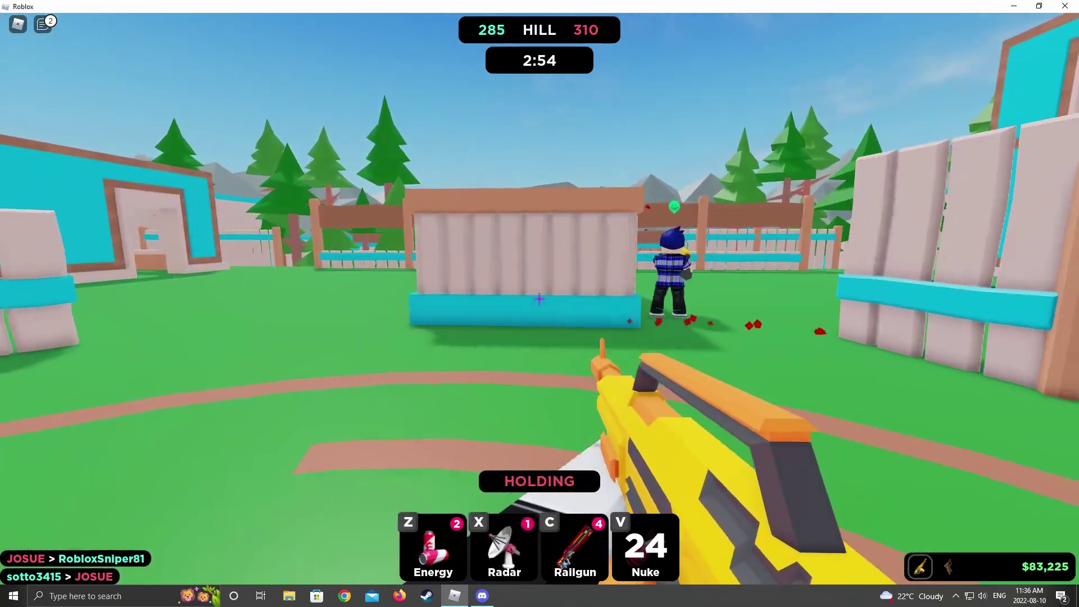
{"action": "key", "text": "w"}
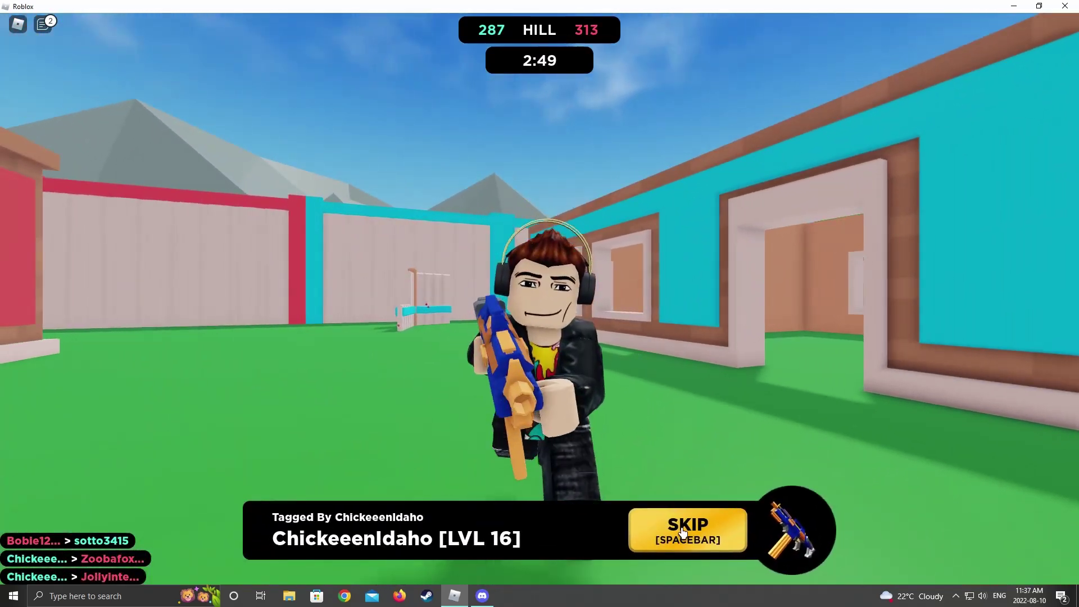
Step: Buy and equip the Dyno sidearm for $42K, leaving $41,225, and redeploy
{"action": "left_click", "coordinate": [683, 531]}
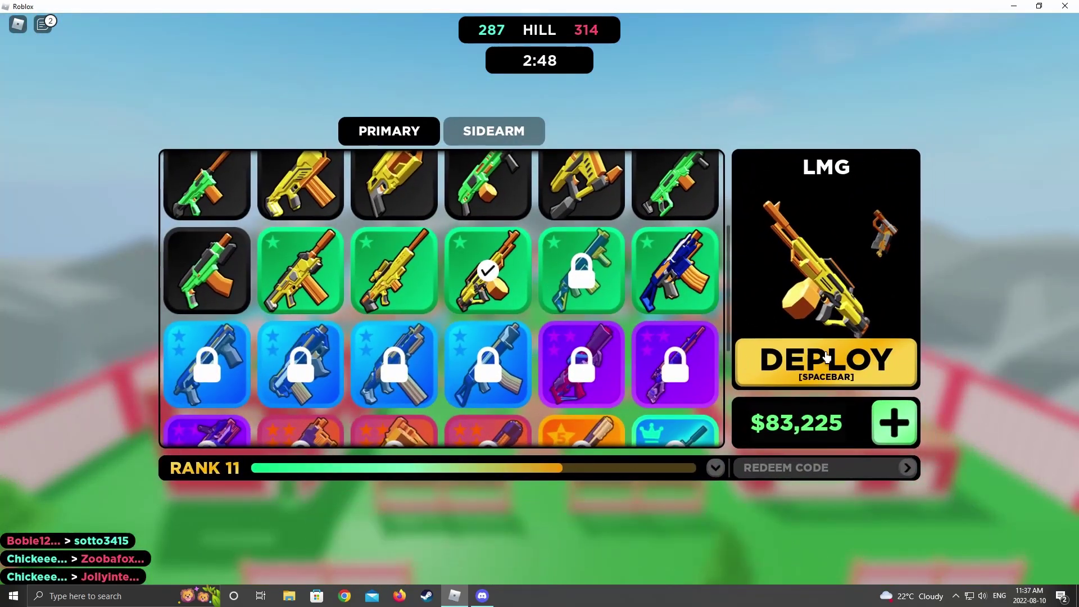
{"action": "left_click", "coordinate": [506, 131]}
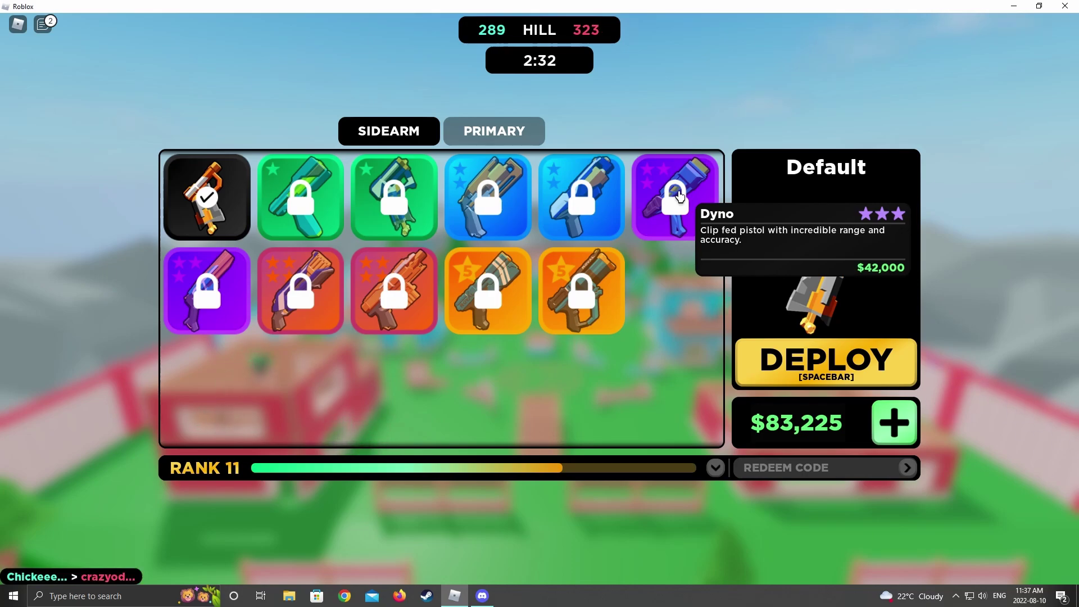
{"action": "left_click", "coordinate": [817, 284]}
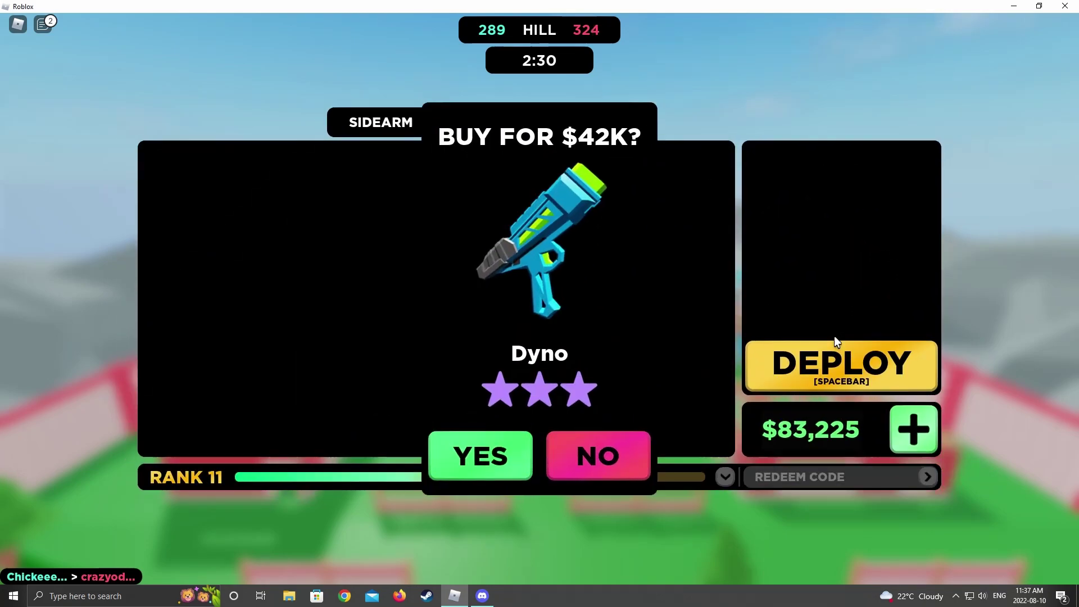
{"action": "left_click", "coordinate": [481, 386]}
{"action": "left_click", "coordinate": [494, 130]}
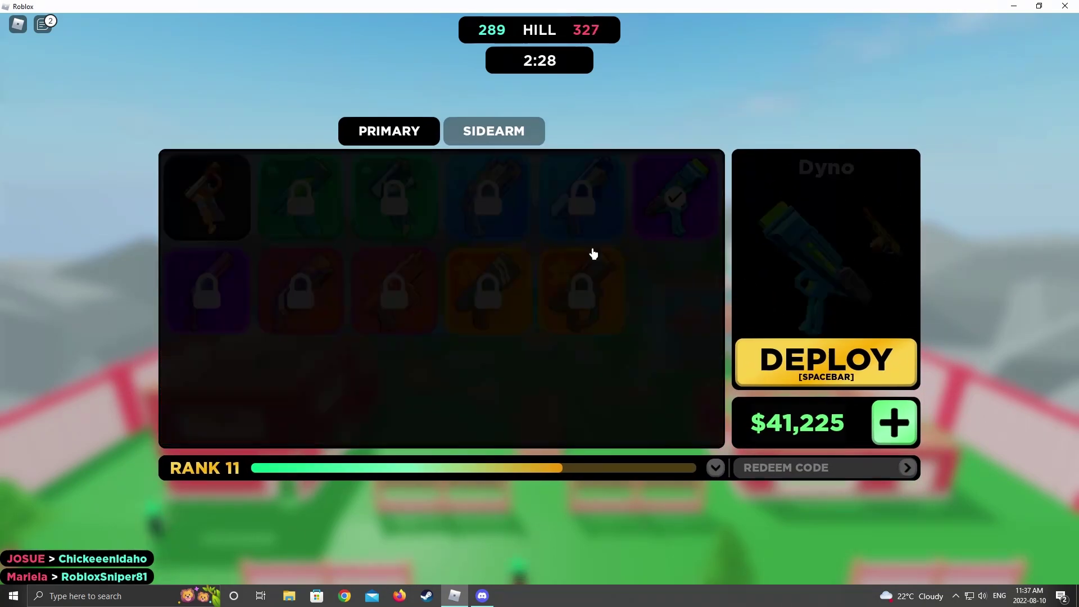
{"action": "left_click", "coordinate": [827, 361]}
Step: Run through the archway toward the H point with an Energy boost until ChickeeenIdaho tags you
{"action": "key", "text": "w"}
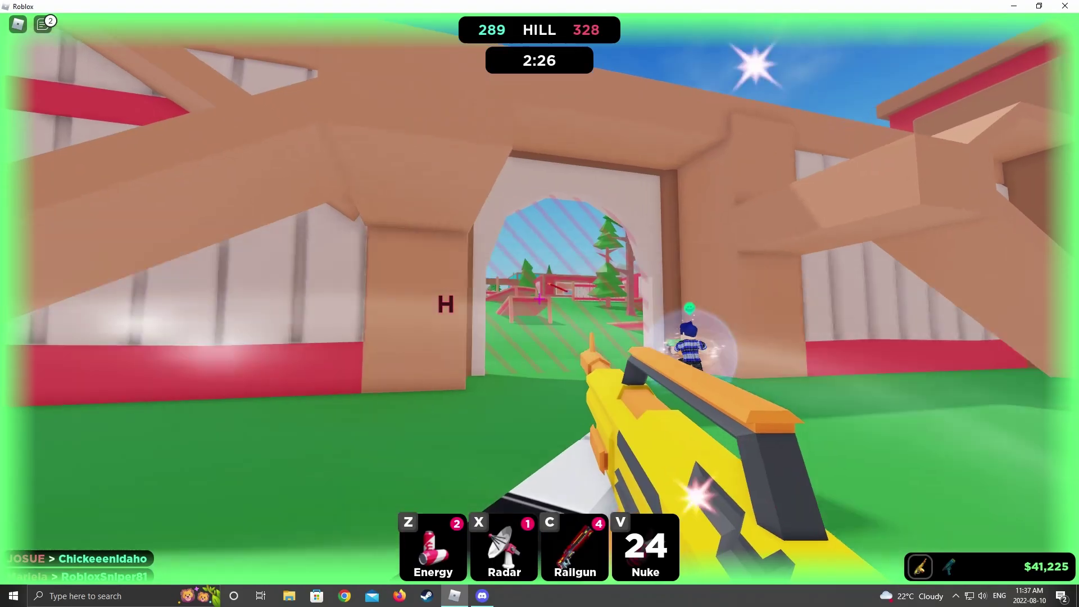
{"action": "key", "text": "w"}
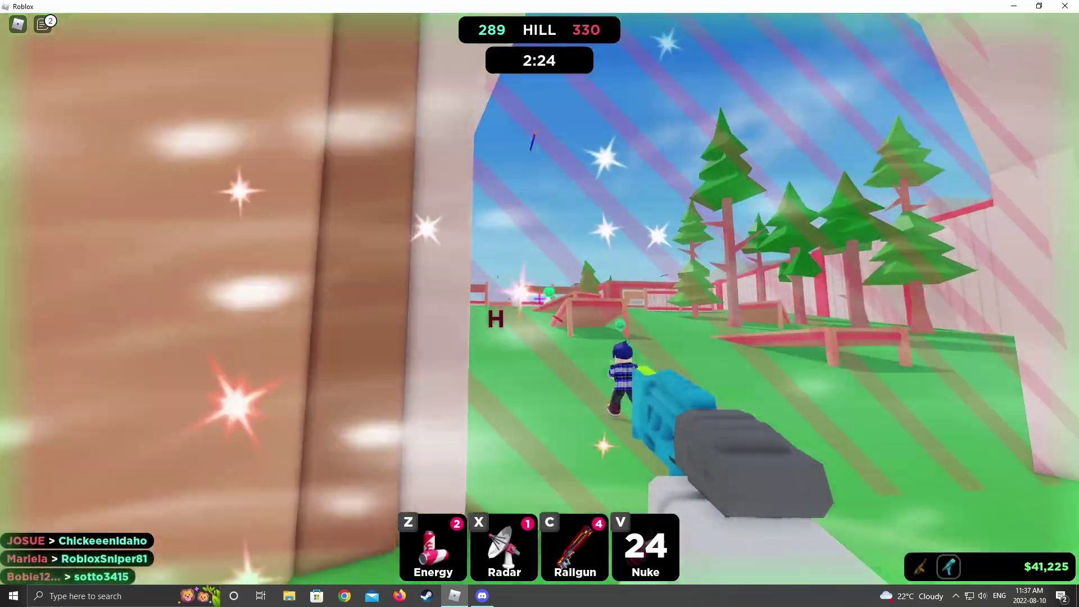
{"action": "key", "text": "w"}
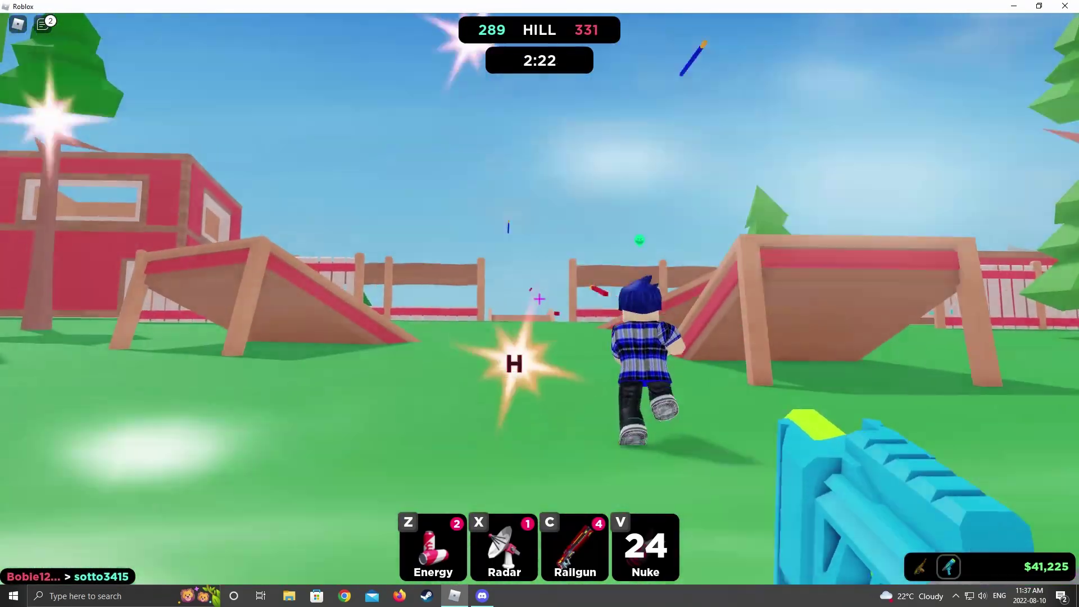
{"action": "key", "text": "w"}
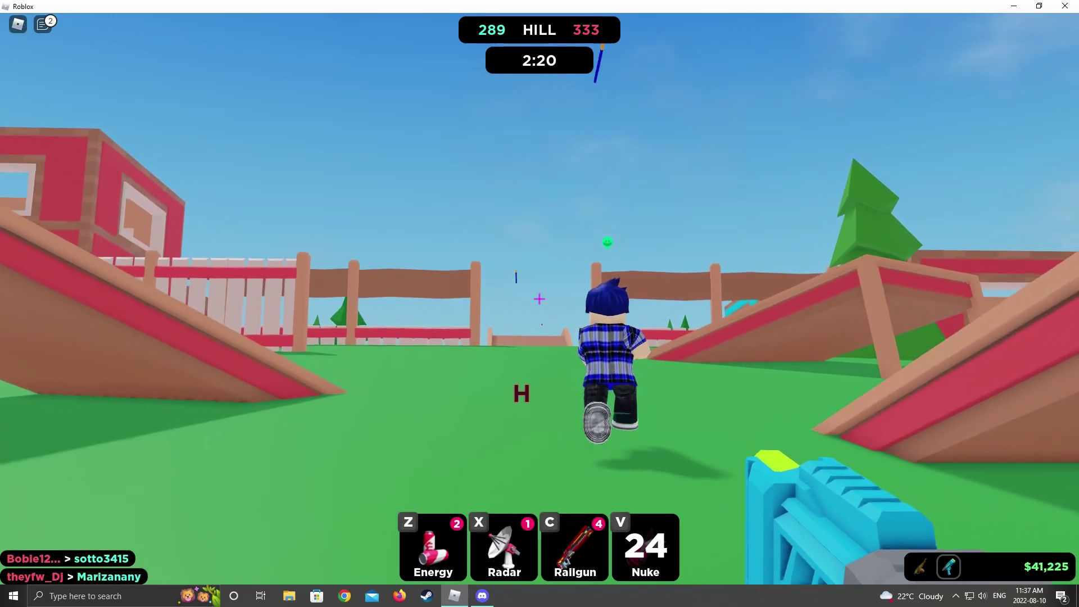
{"action": "key", "text": "z"}
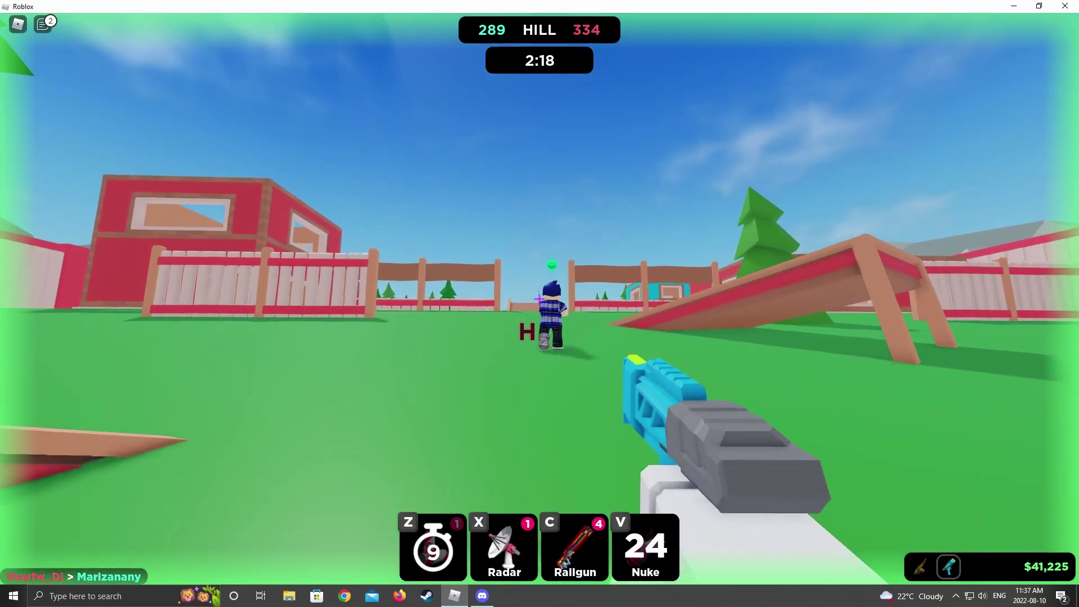
{"action": "key", "text": "w"}
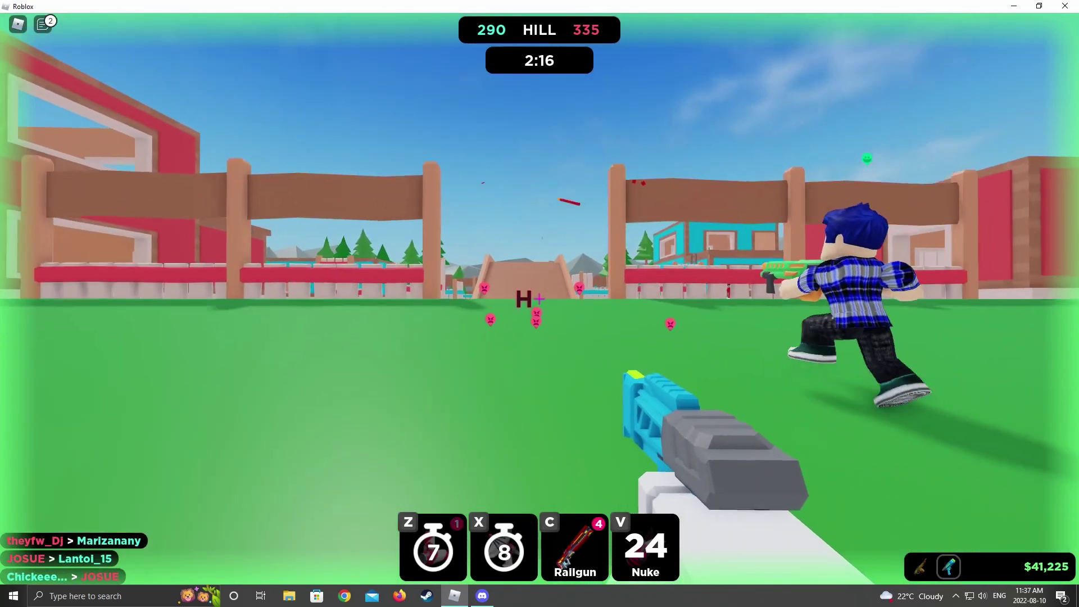
{"action": "key", "text": "w"}
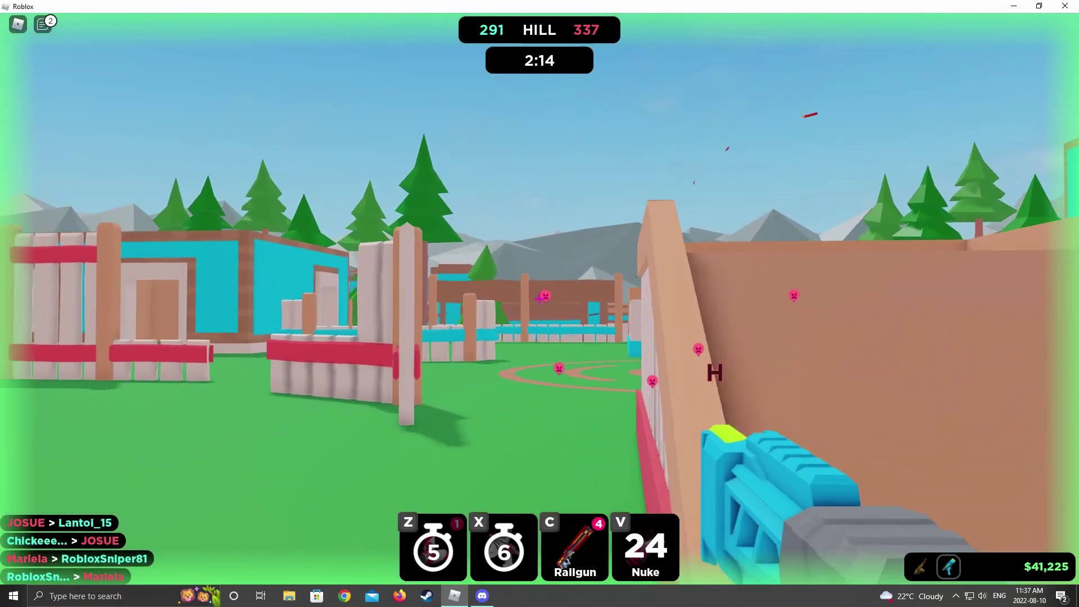
{"action": "key", "text": "w"}
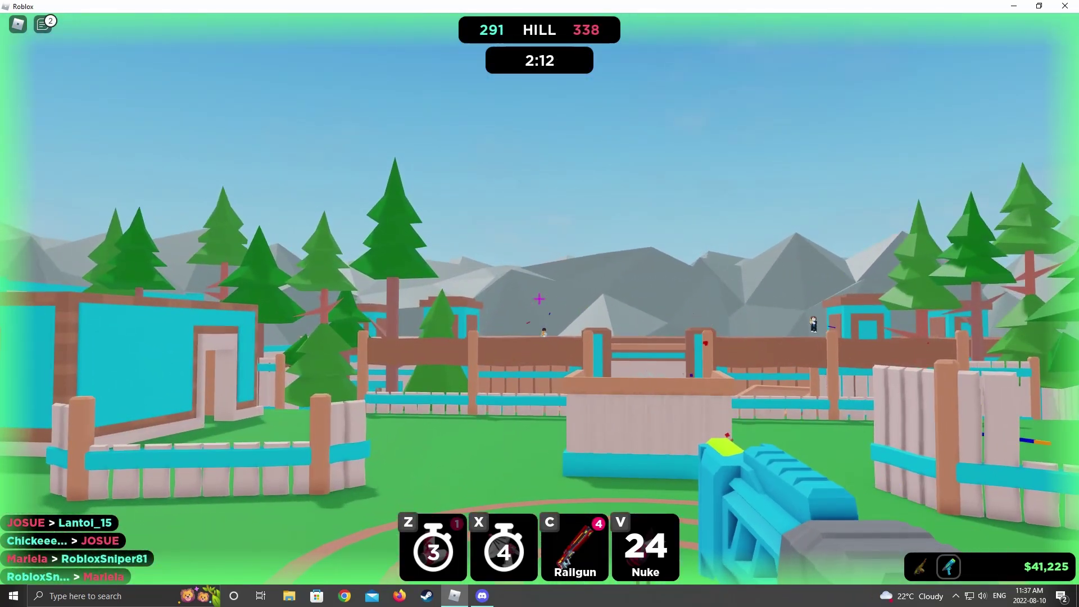
{"action": "key", "text": "w"}
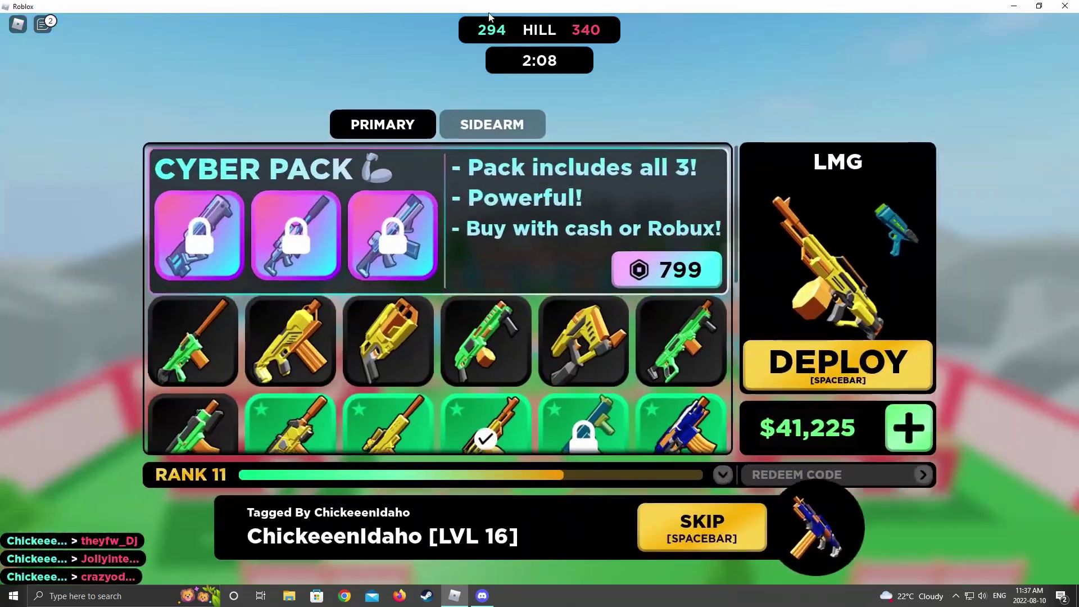
Step: Dismiss the tagged-by banner, browse the sidearm list, and redeploy from the primary list
{"action": "key", "text": "space"}
{"action": "left_click", "coordinate": [492, 124]}
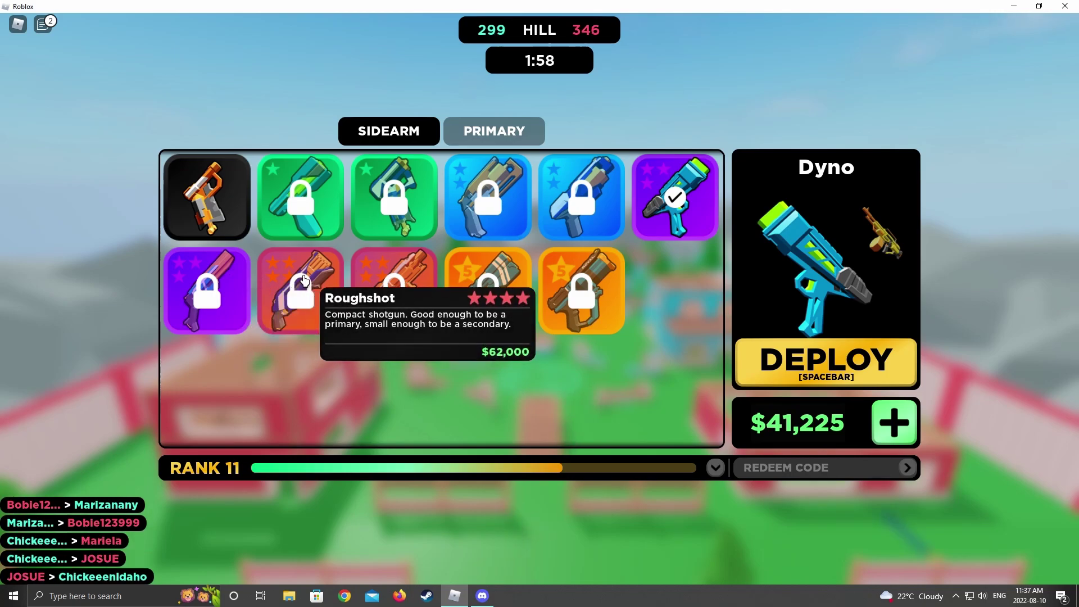
{"action": "left_click", "coordinate": [494, 131]}
{"action": "left_click", "coordinate": [827, 361]}
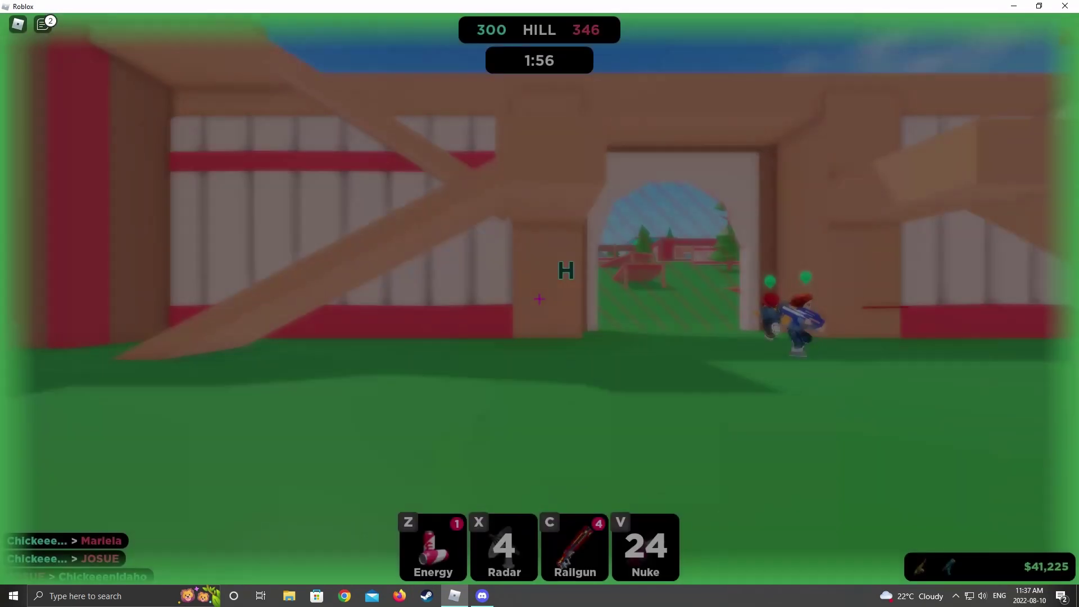
Step: Boost with Energy through the fence gap toward the hill and tag two distant opponents
{"action": "key", "text": "w"}
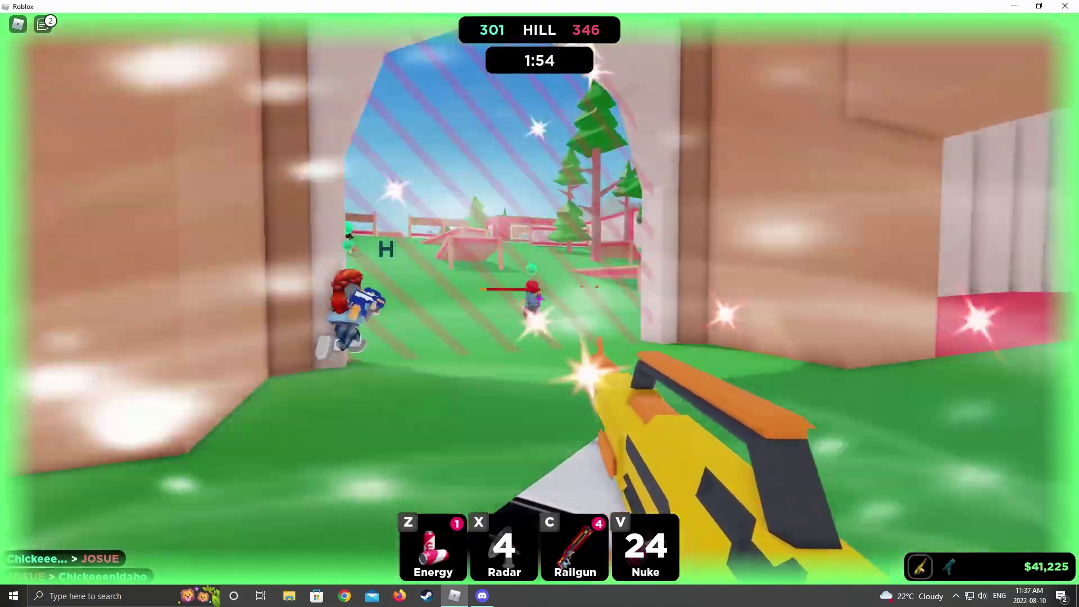
{"action": "key", "text": "w"}
{"action": "key", "text": "z"}
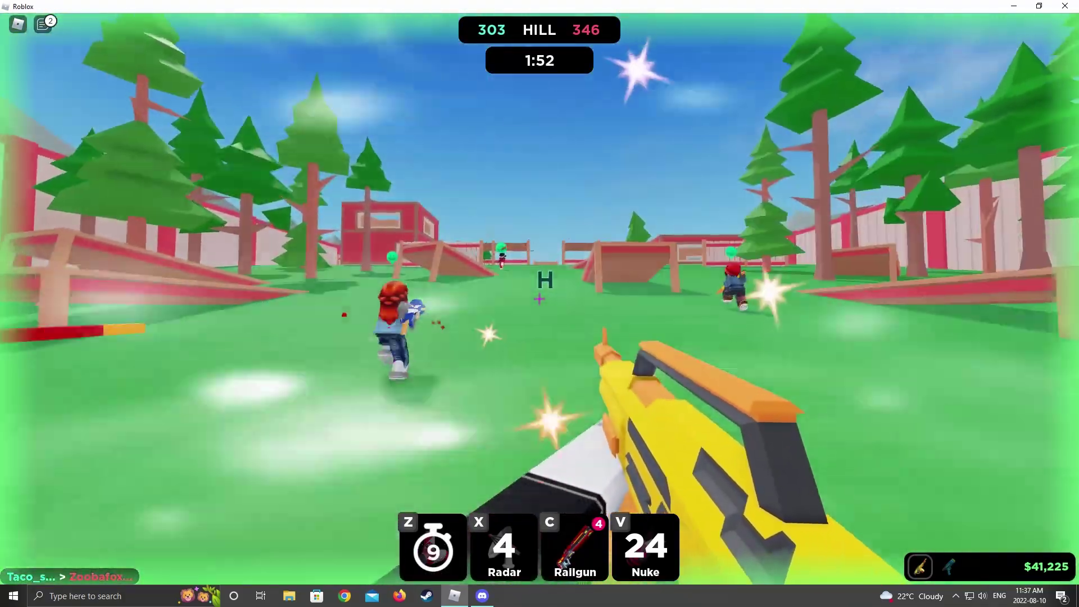
{"action": "key", "text": "w"}
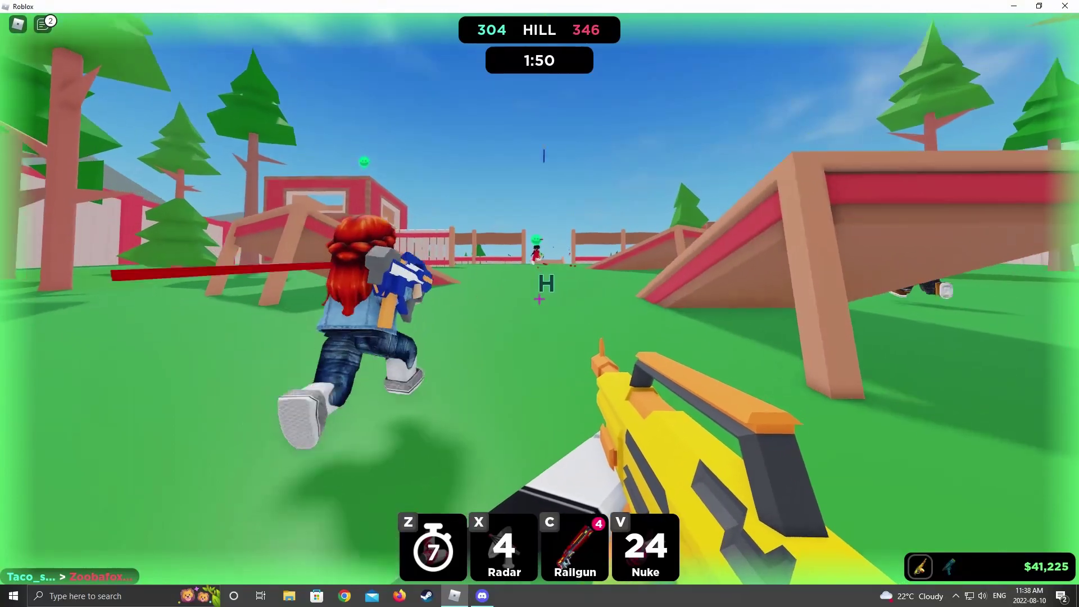
{"action": "key", "text": "w"}
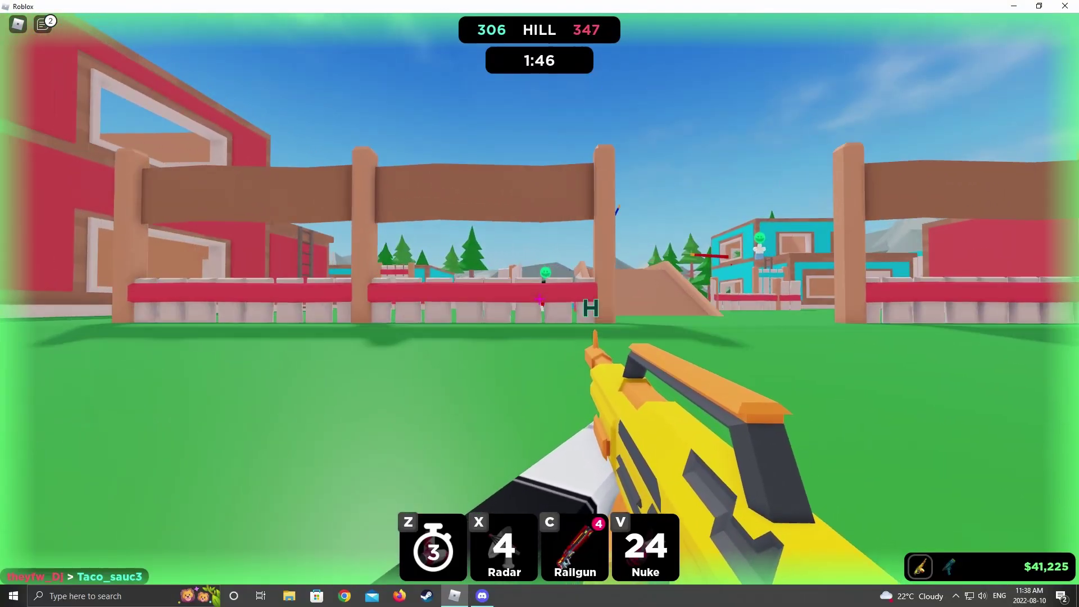
{"action": "key", "text": "w"}
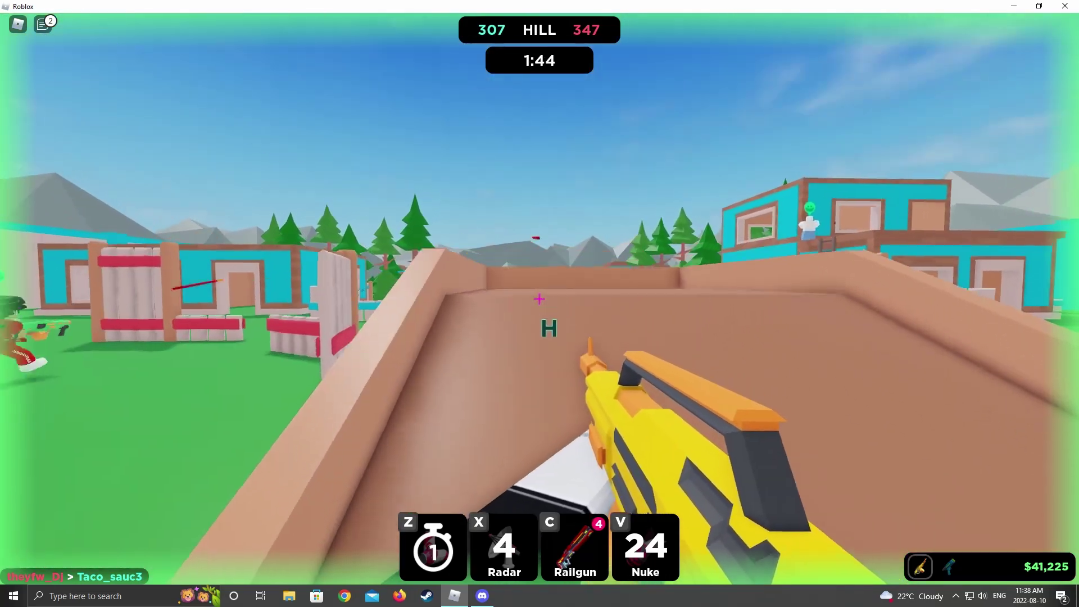
{"action": "key", "text": "w"}
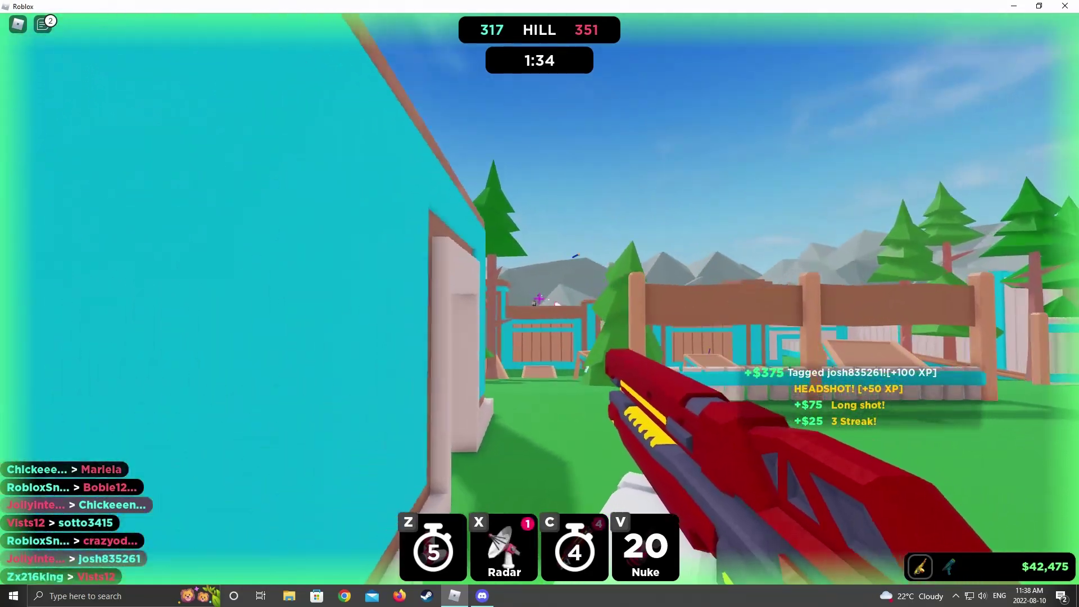
{"action": "left_click", "coordinate": [540, 303]}
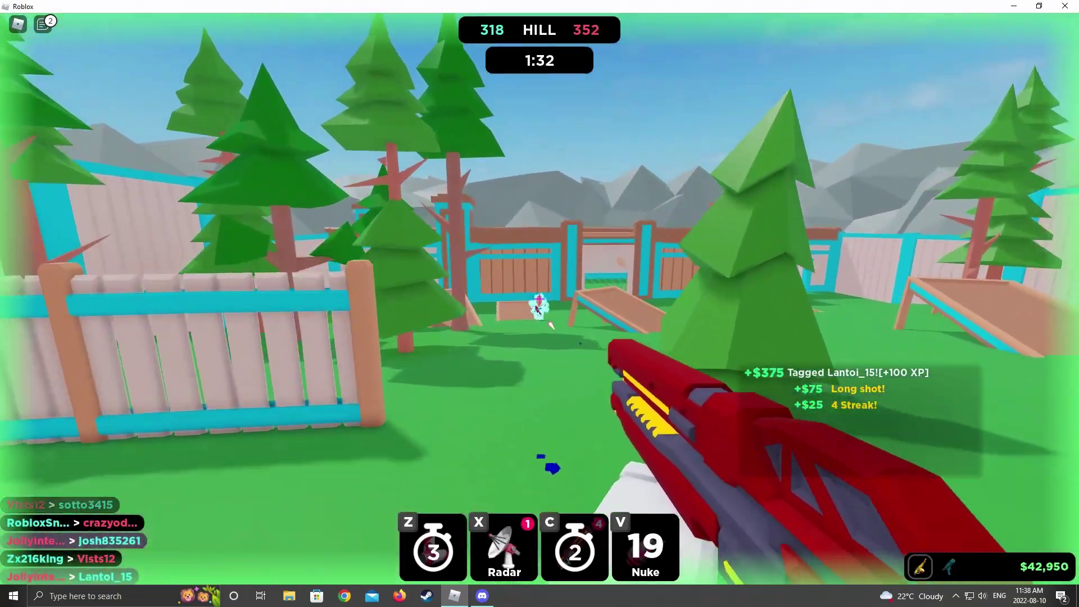
{"action": "left_click", "coordinate": [539, 304]}
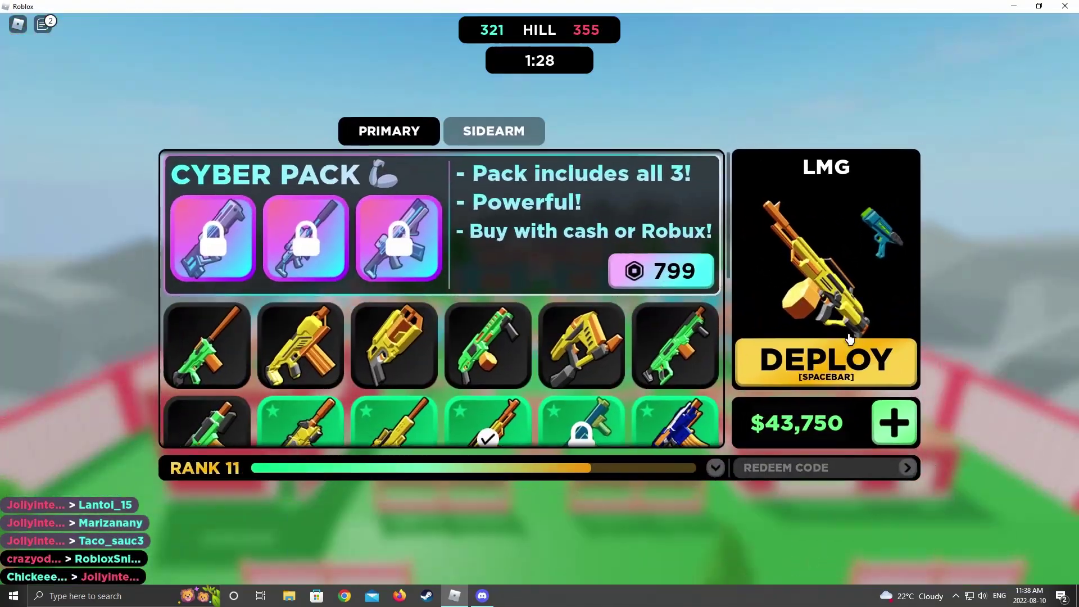
Step: Redeploy and run through the archway, across the field and up the hill ramp
{"action": "left_click", "coordinate": [827, 362]}
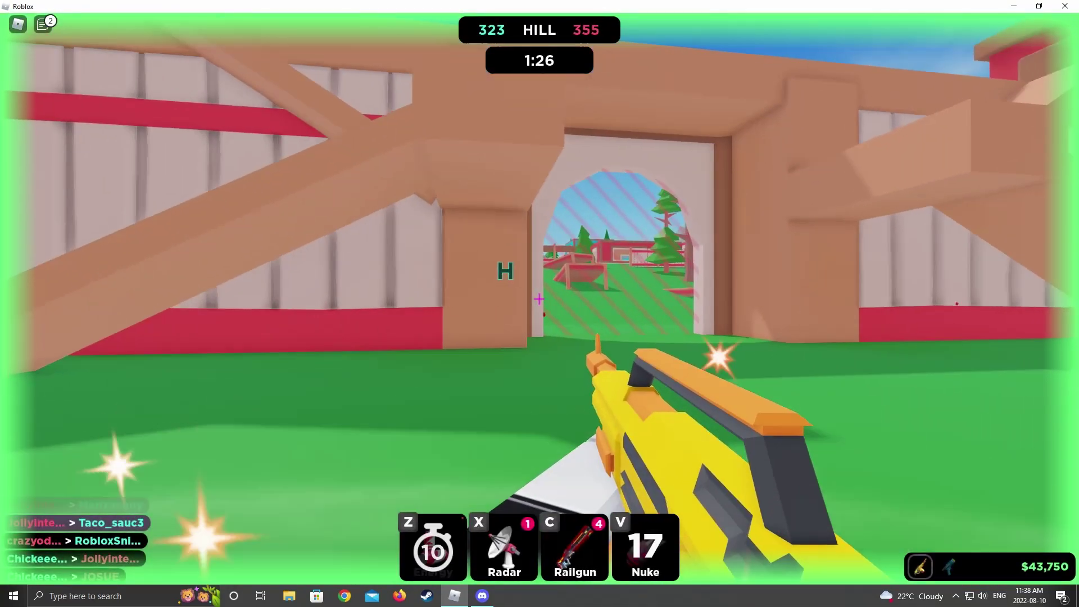
{"action": "key", "text": "w"}
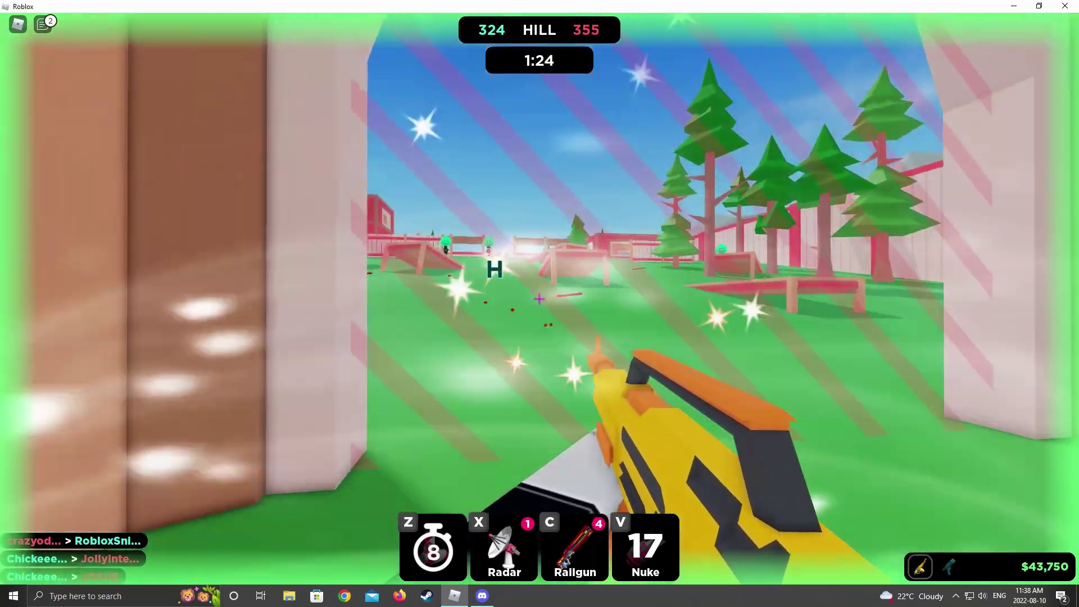
{"action": "key", "text": "w"}
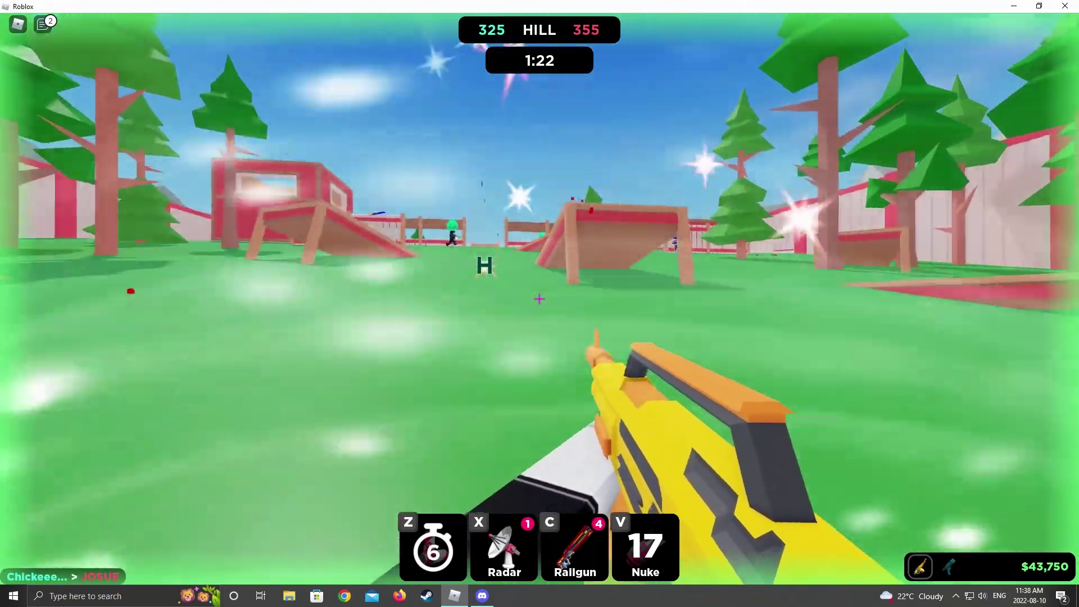
{"action": "key", "text": "w"}
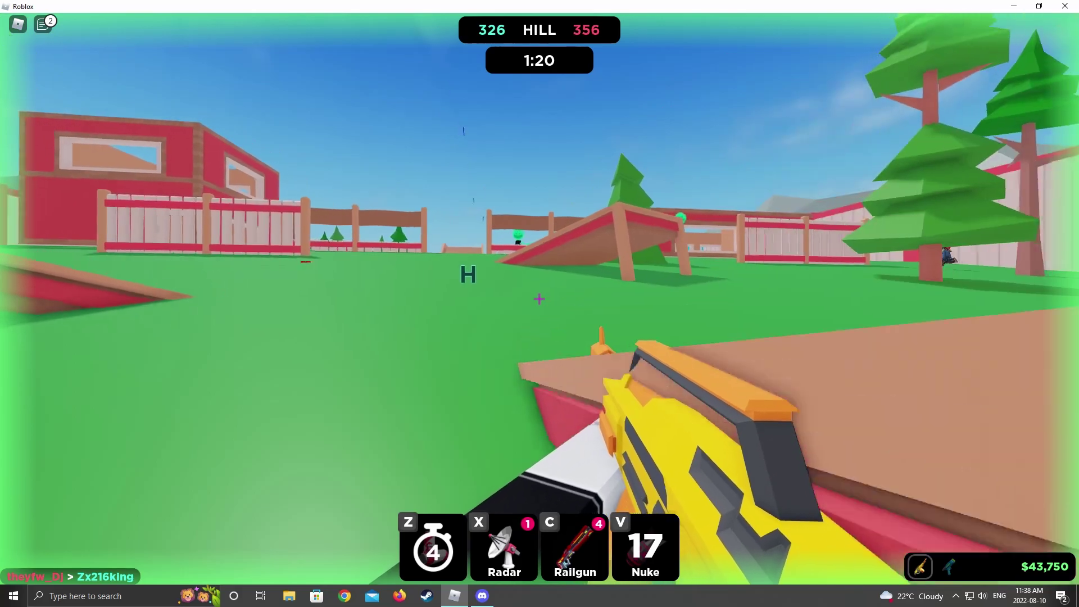
{"action": "key", "text": "w"}
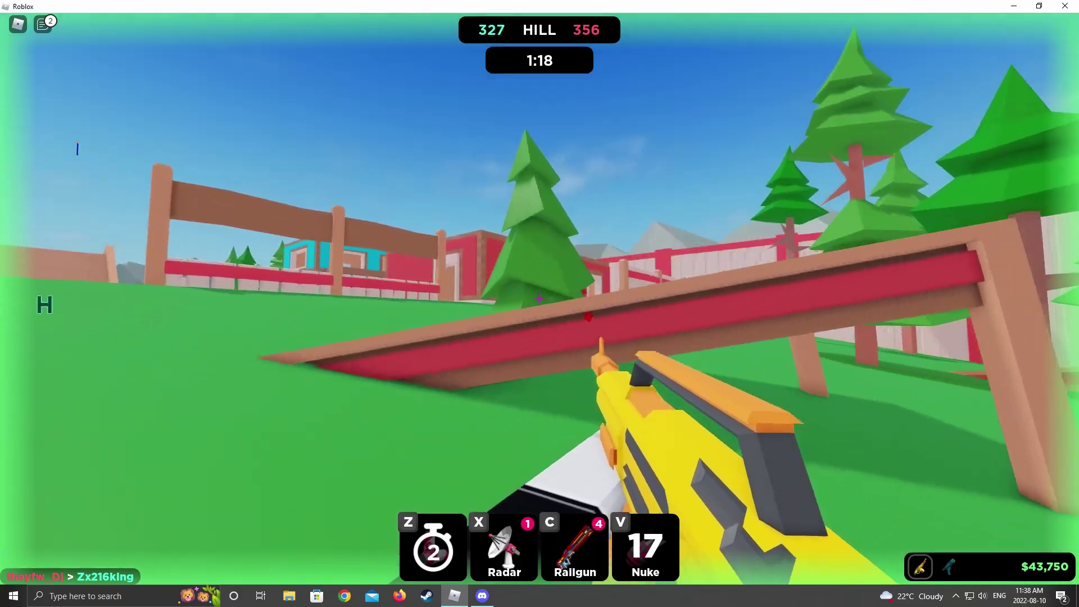
{"action": "key", "text": "w"}
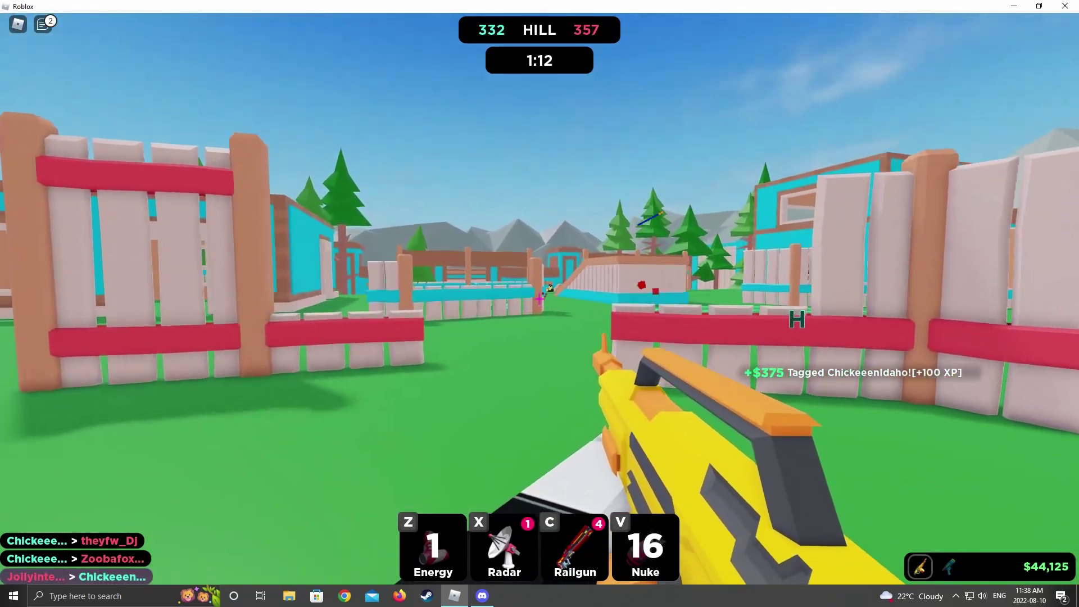
{"action": "key", "text": "w"}
{"action": "key", "text": "w"}
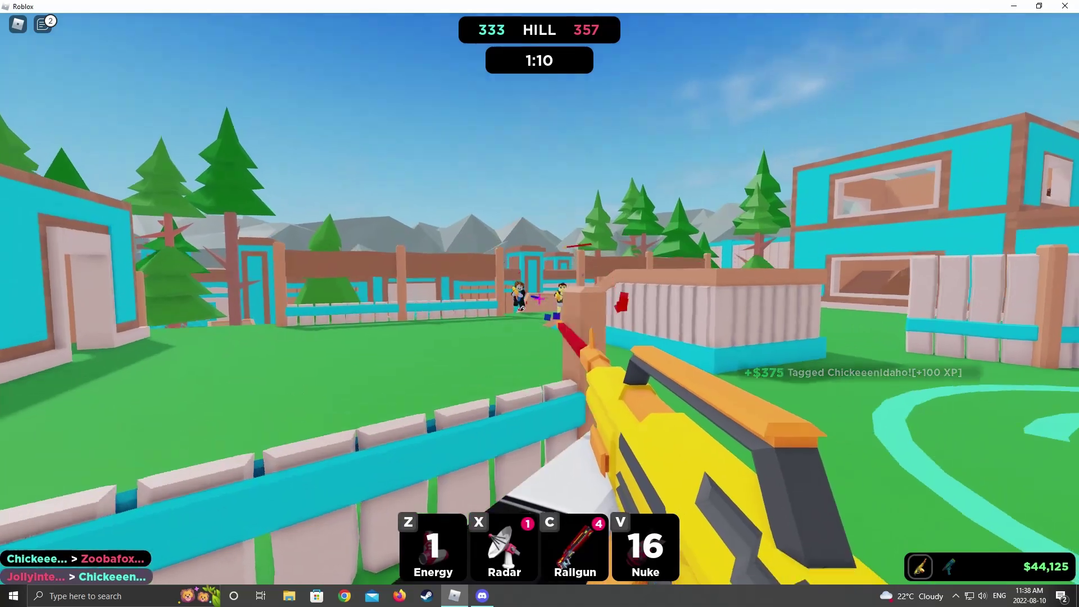
Step: Tag opponents past the fence, then trigger the Energy boost and push on until tagged
{"action": "left_click", "coordinate": [540, 304]}
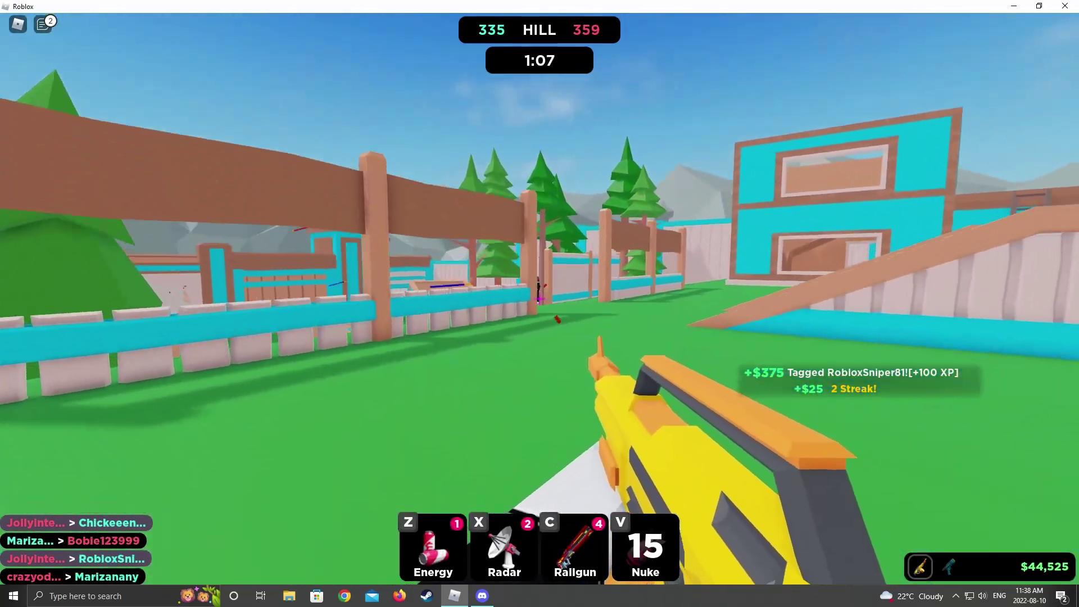
{"action": "left_click", "coordinate": [540, 304]}
{"action": "key", "text": "w"}
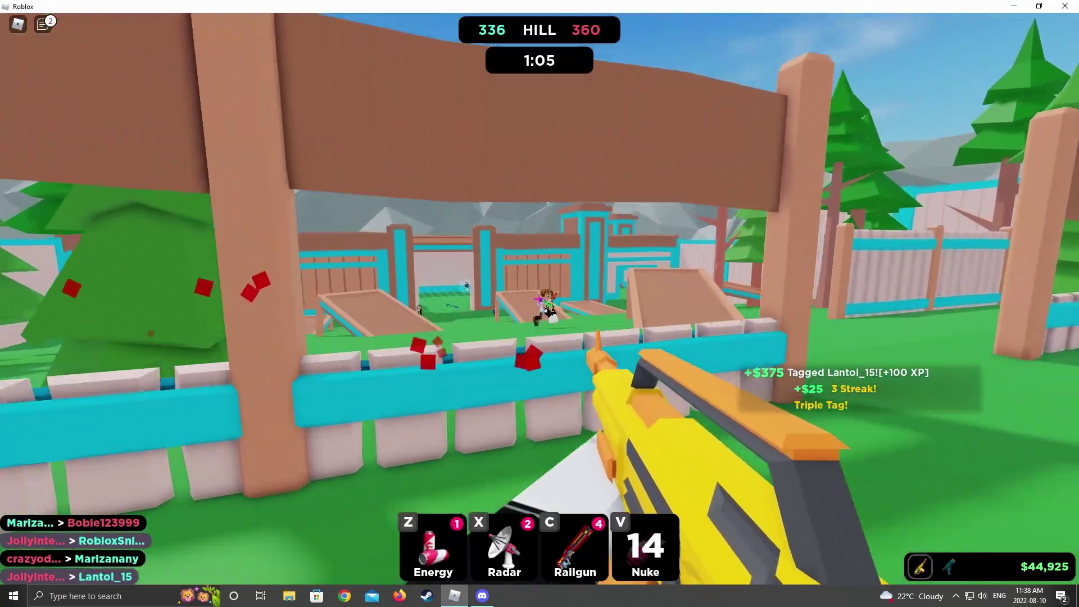
{"action": "left_click", "coordinate": [540, 303]}
{"action": "key", "text": "w"}
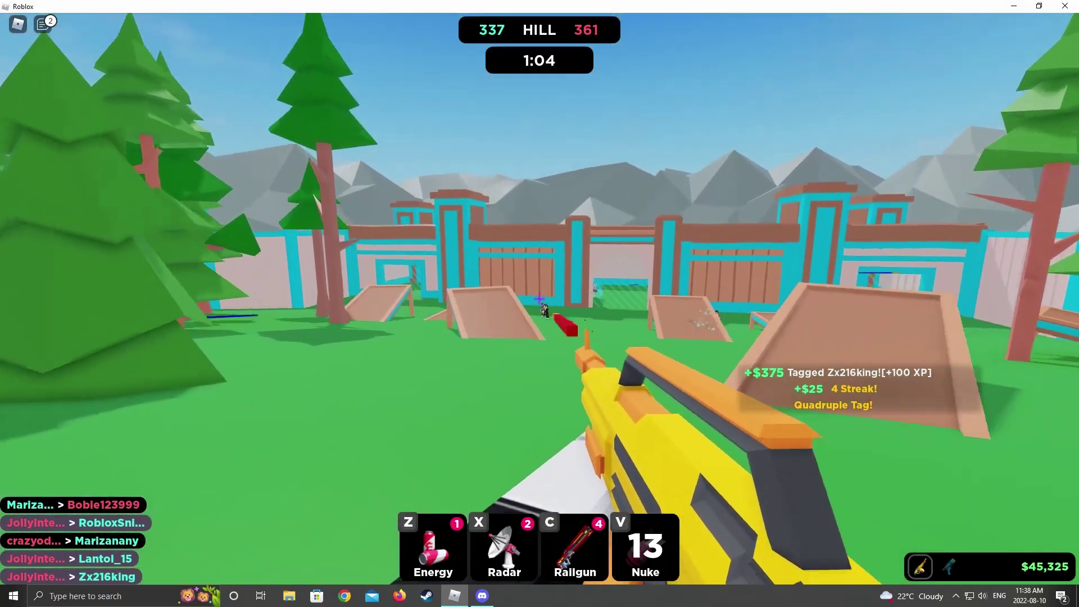
{"action": "key", "text": "w"}
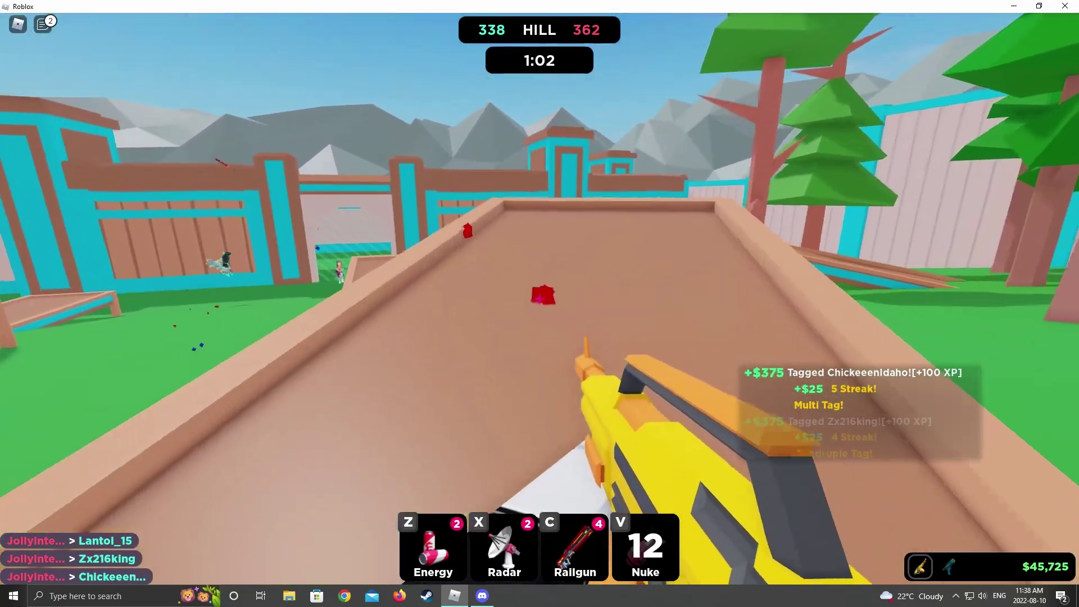
{"action": "key", "text": "z"}
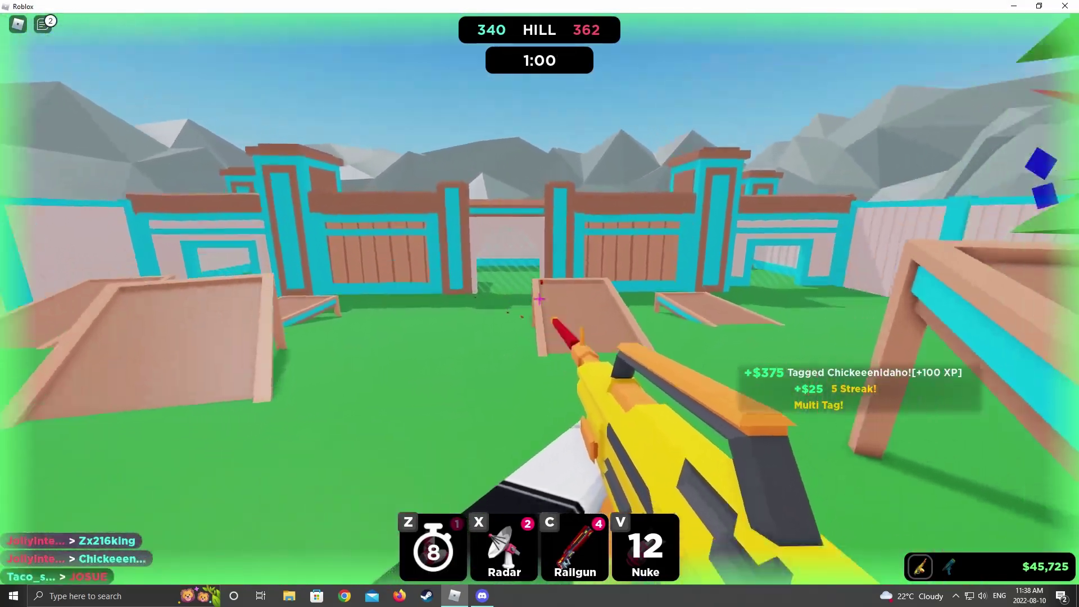
{"action": "key", "text": "w"}
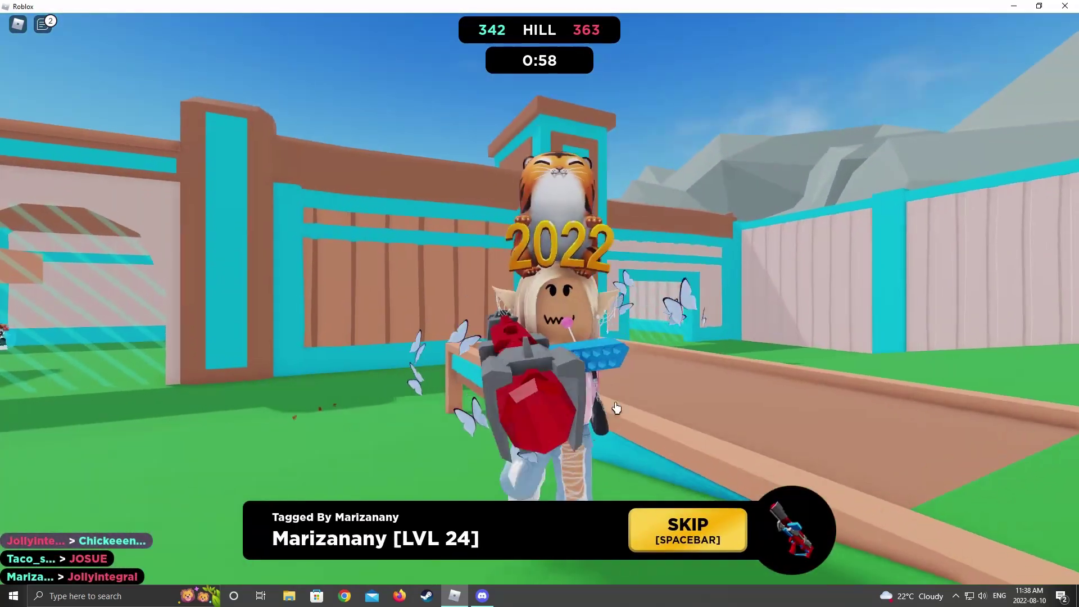
Step: Skip the recap, respawn with the SMG, and use Energy and Radar
{"action": "left_click", "coordinate": [661, 541]}
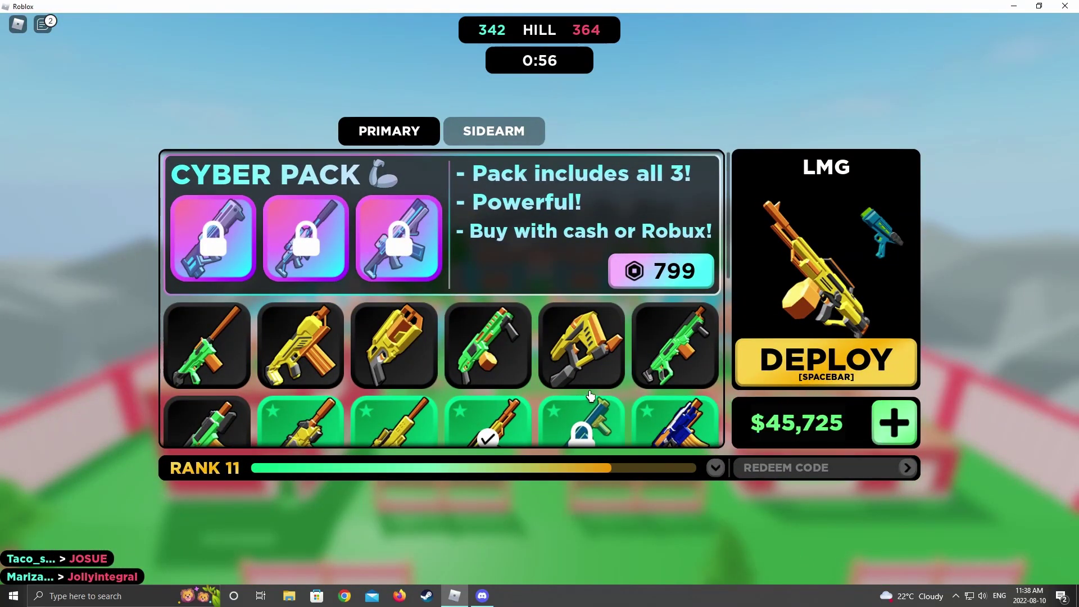
{"action": "scroll", "coordinate": [548, 380], "scroll_direction": "down", "scroll_amount": 1}
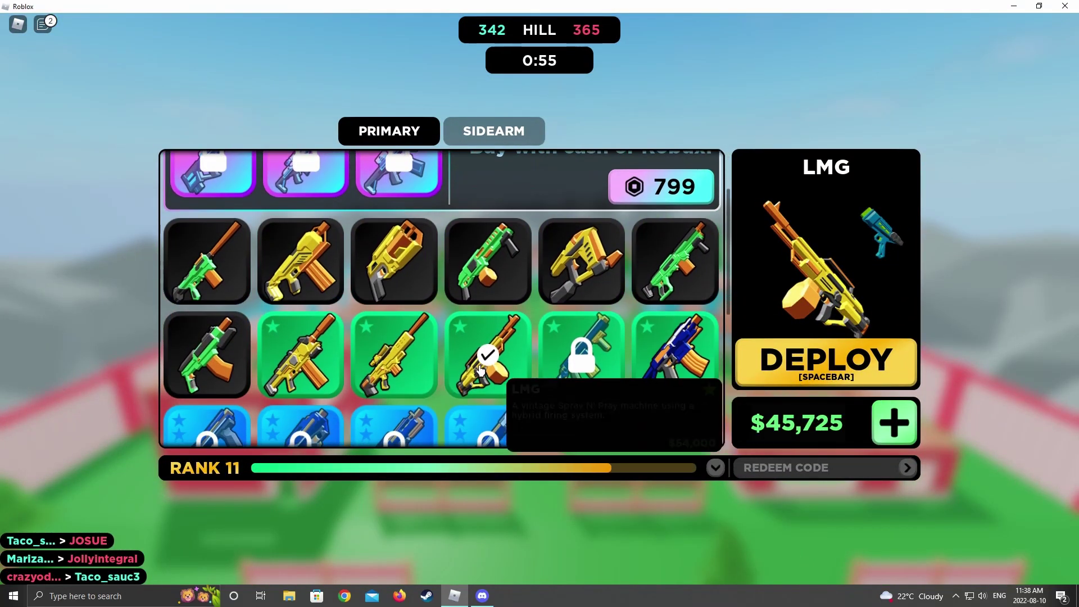
{"action": "left_click", "coordinate": [849, 378]}
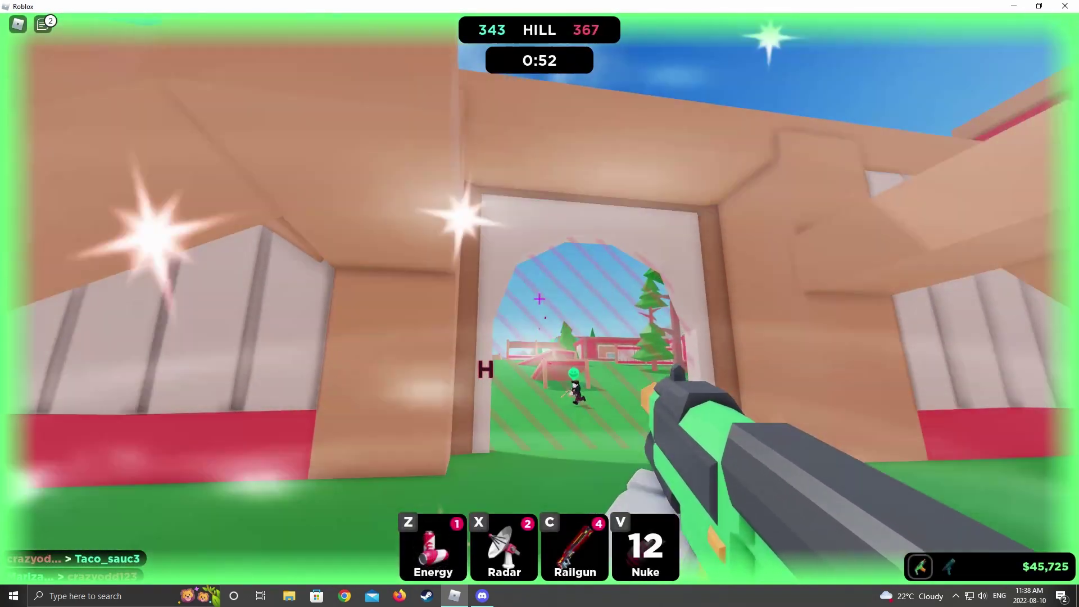
{"action": "key", "text": "w"}
{"action": "key", "text": "z"}
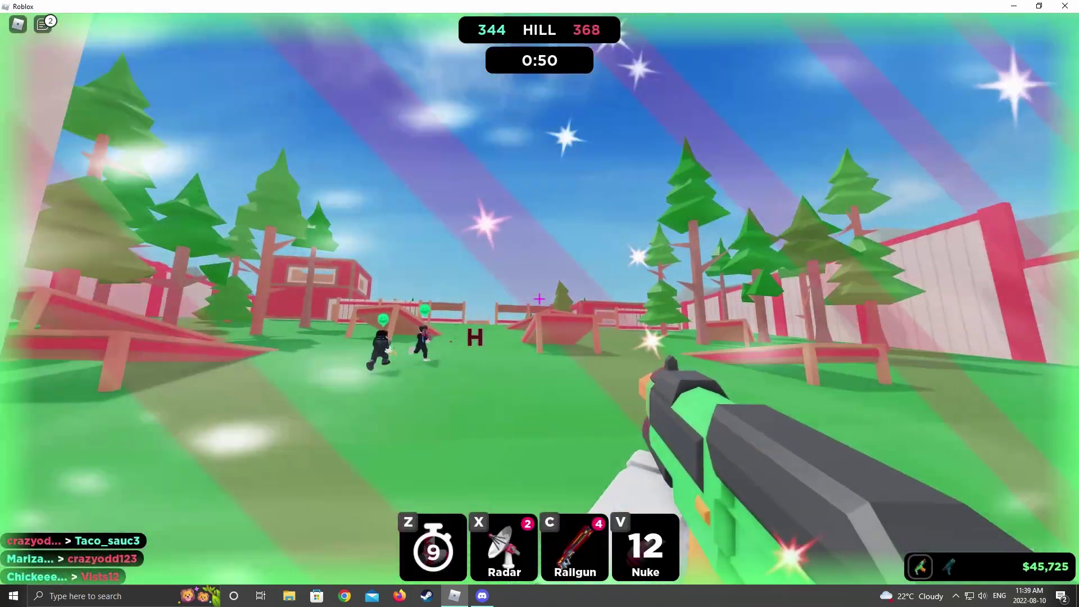
{"action": "key", "text": "x"}
{"action": "key", "text": "w"}
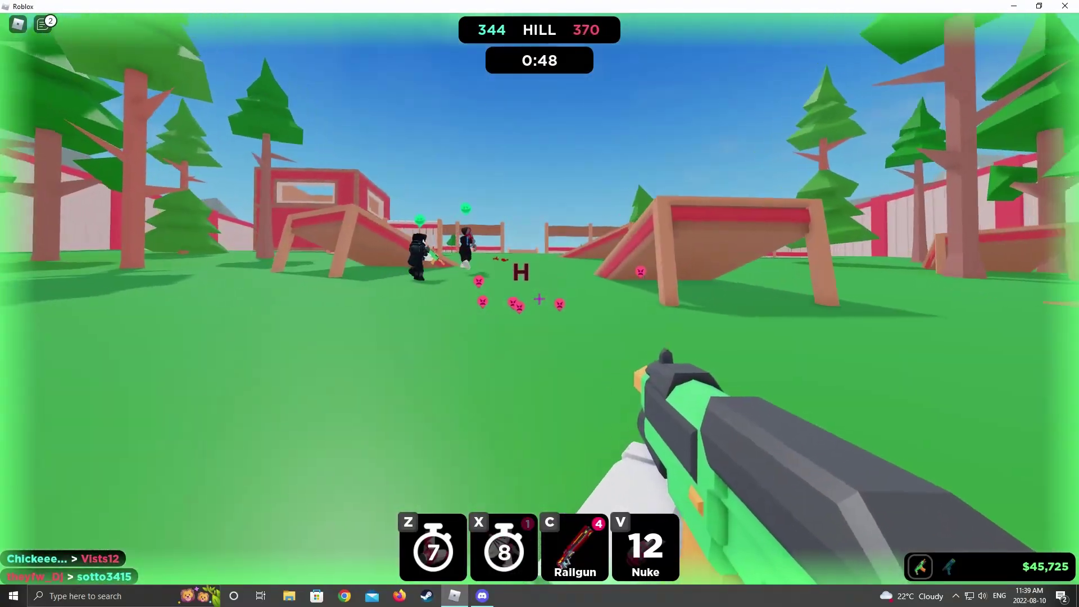
{"action": "key", "text": "w"}
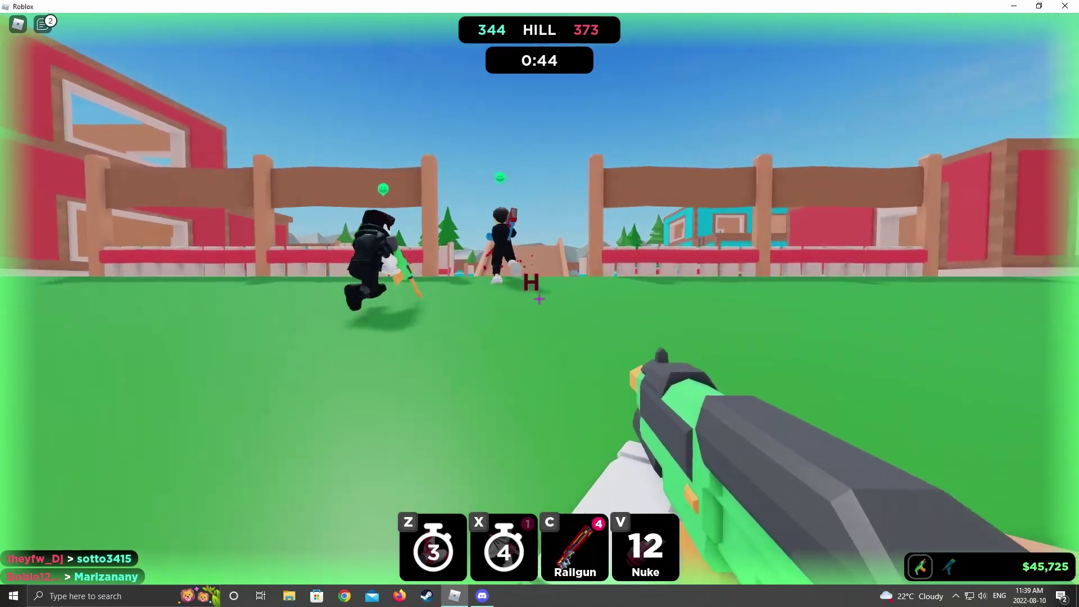
{"action": "key", "text": "w"}
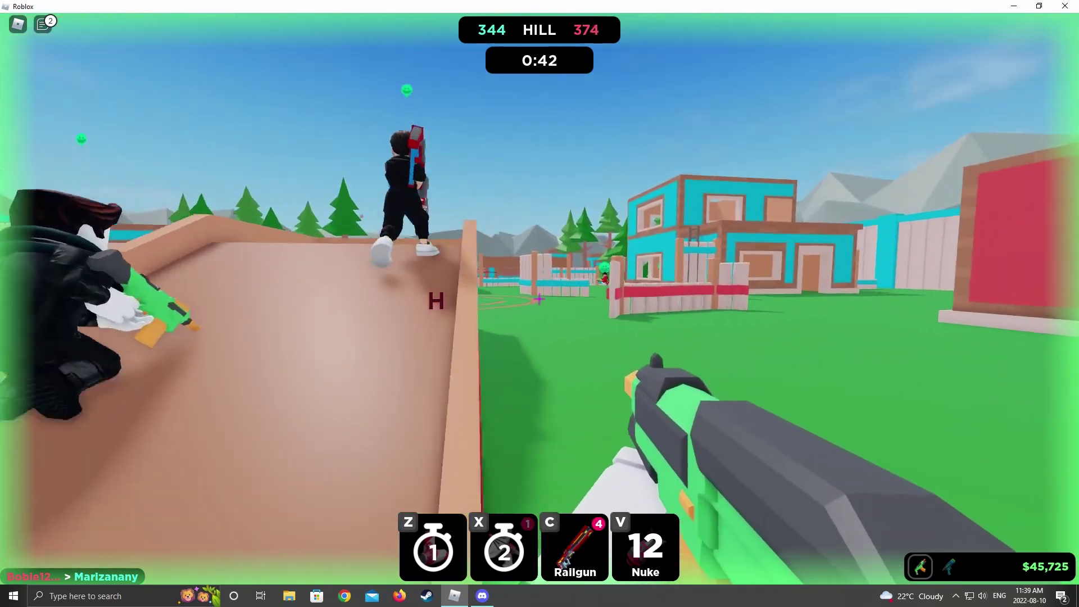
{"action": "key", "text": "w"}
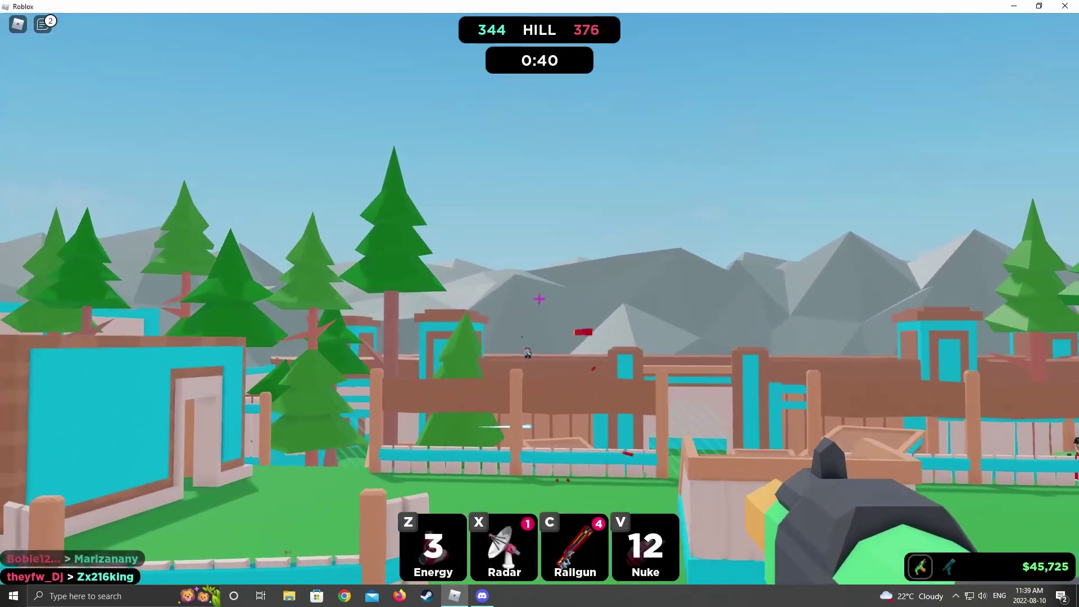
{"action": "key", "text": "w"}
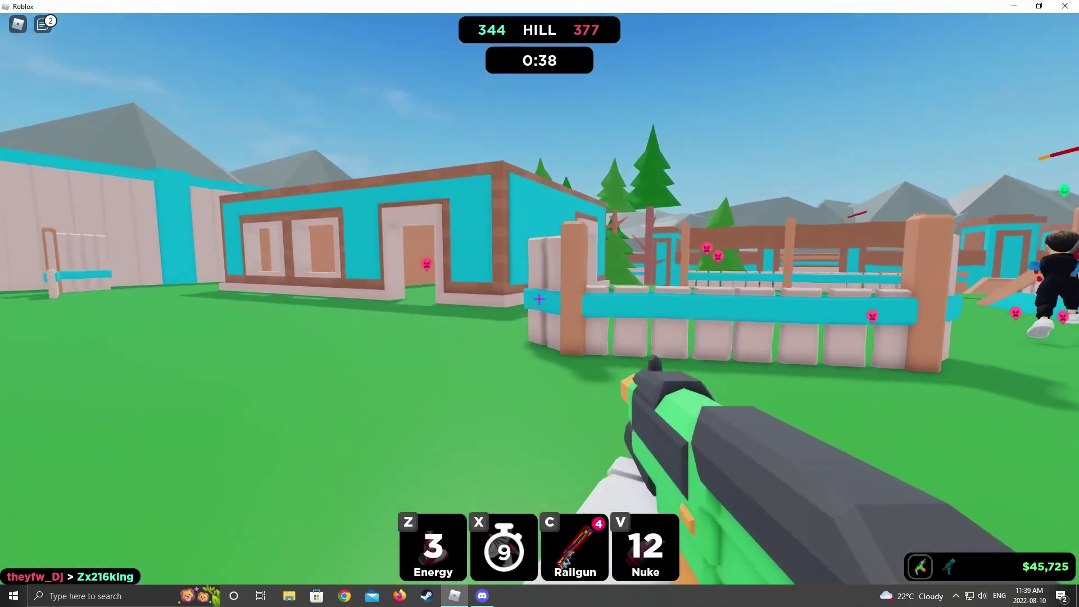
{"action": "key", "text": "w"}
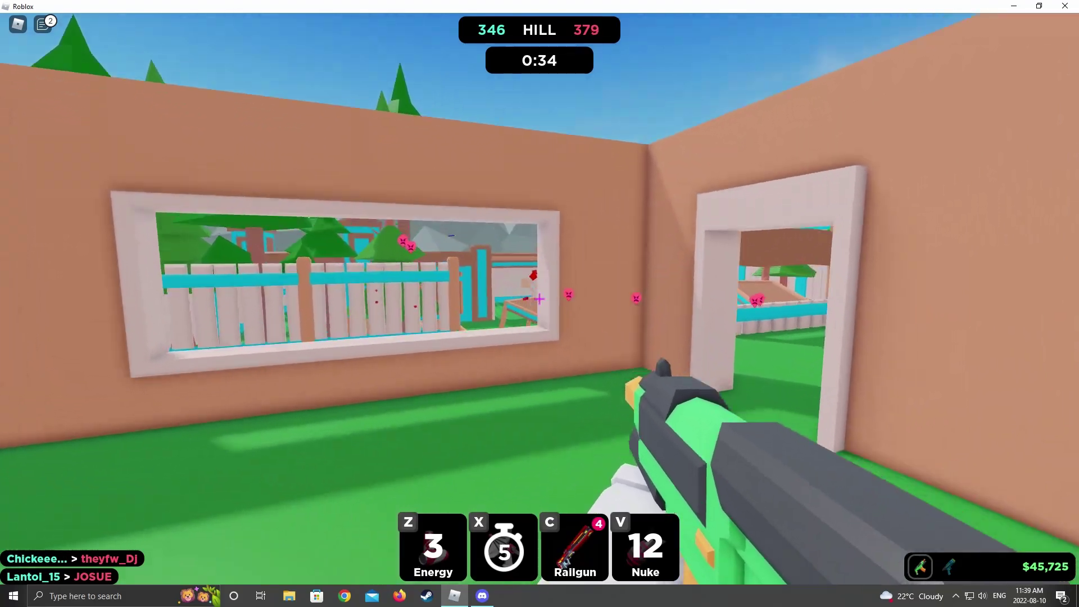
{"action": "key", "text": "w"}
{"action": "left_click", "coordinate": [540, 304]}
{"action": "key", "text": "w"}
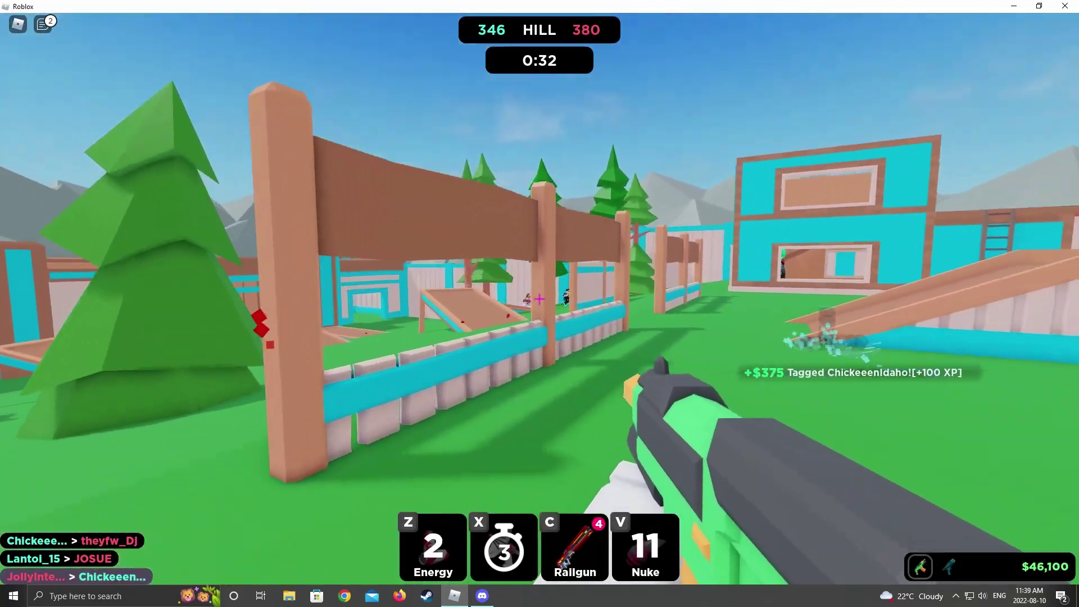
{"action": "key", "text": "w"}
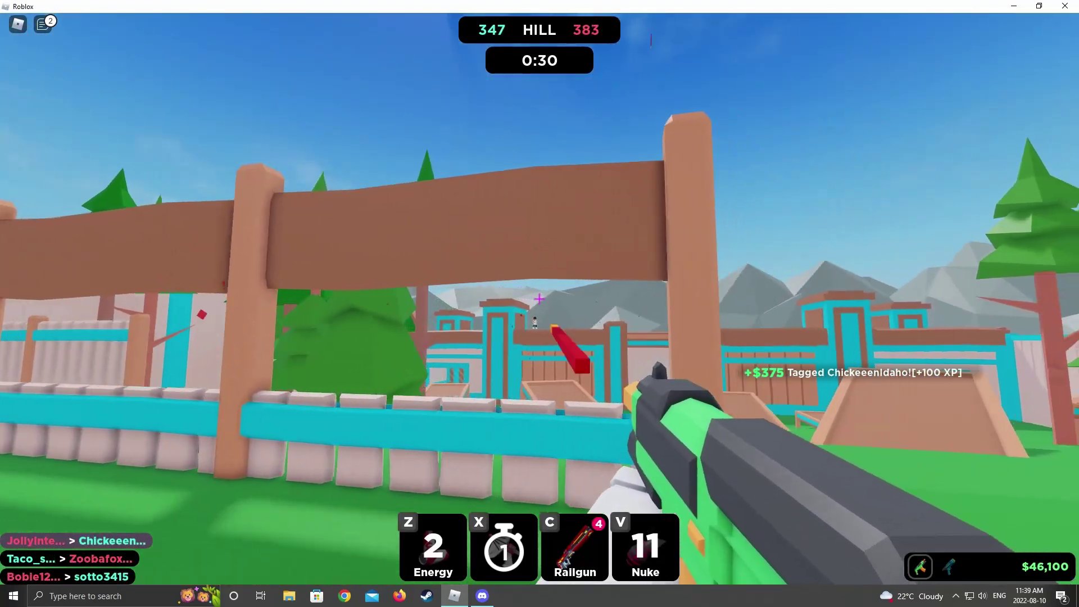
{"action": "key", "text": "w"}
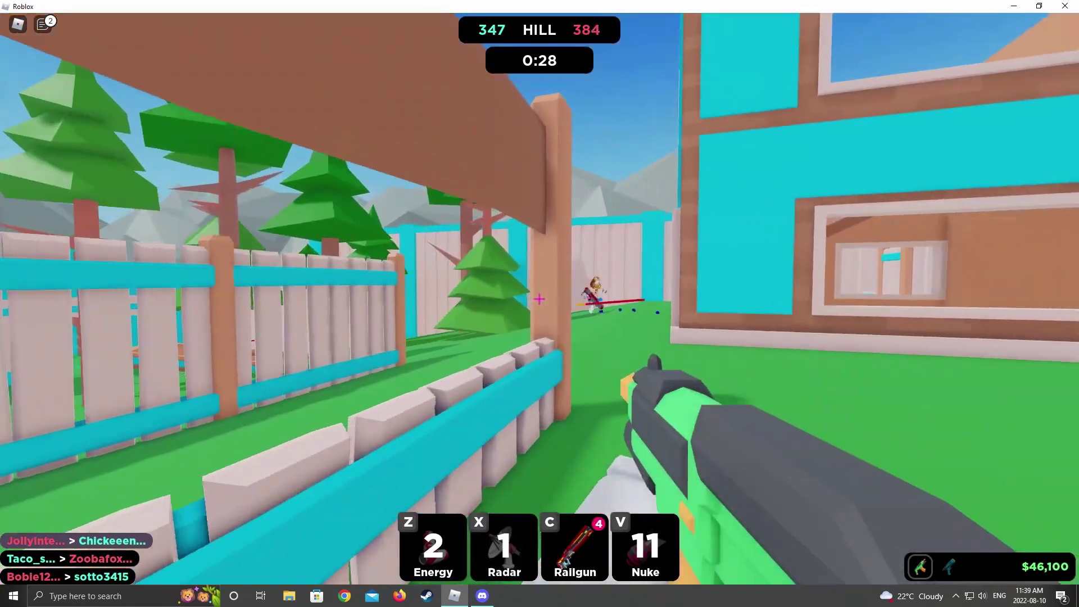
{"action": "key", "text": "c"}
{"action": "key", "text": "w"}
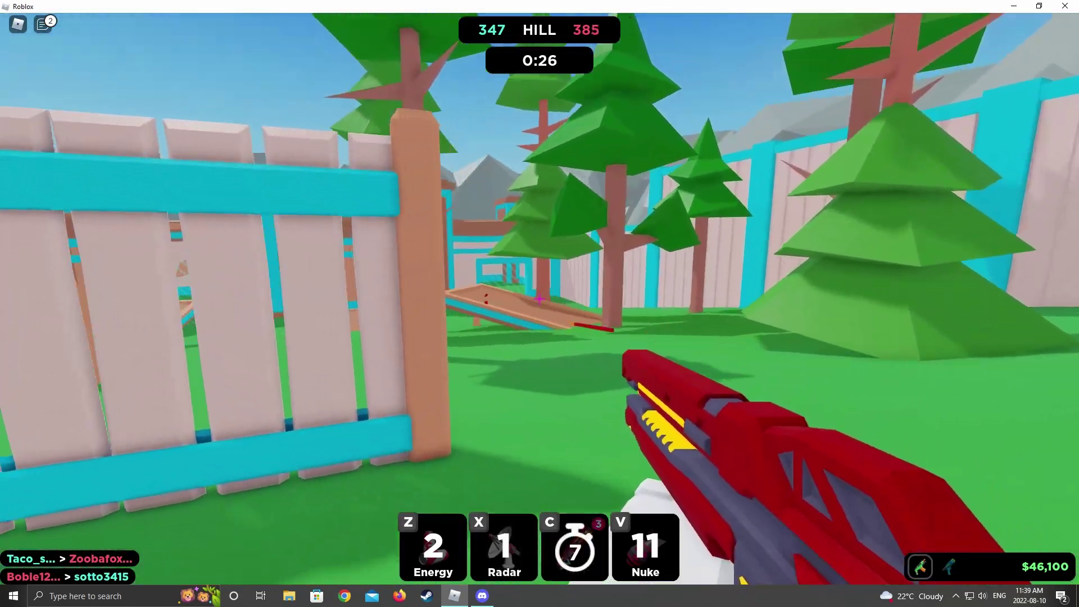
{"action": "key", "text": "w"}
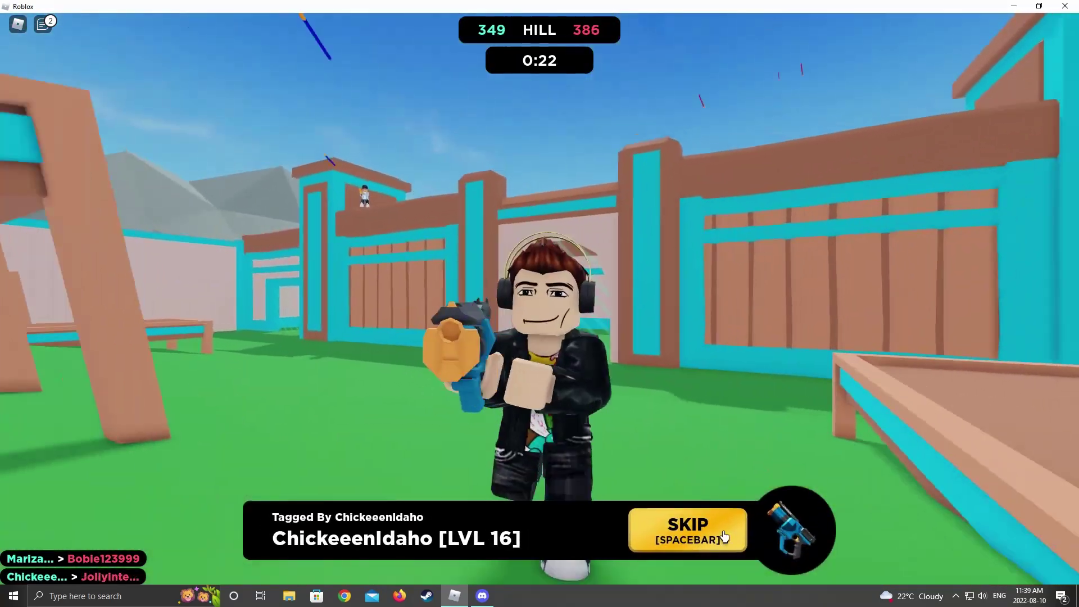
Step: Skip the killcam and respawn with the Assault blaster
{"action": "left_click", "coordinate": [724, 536]}
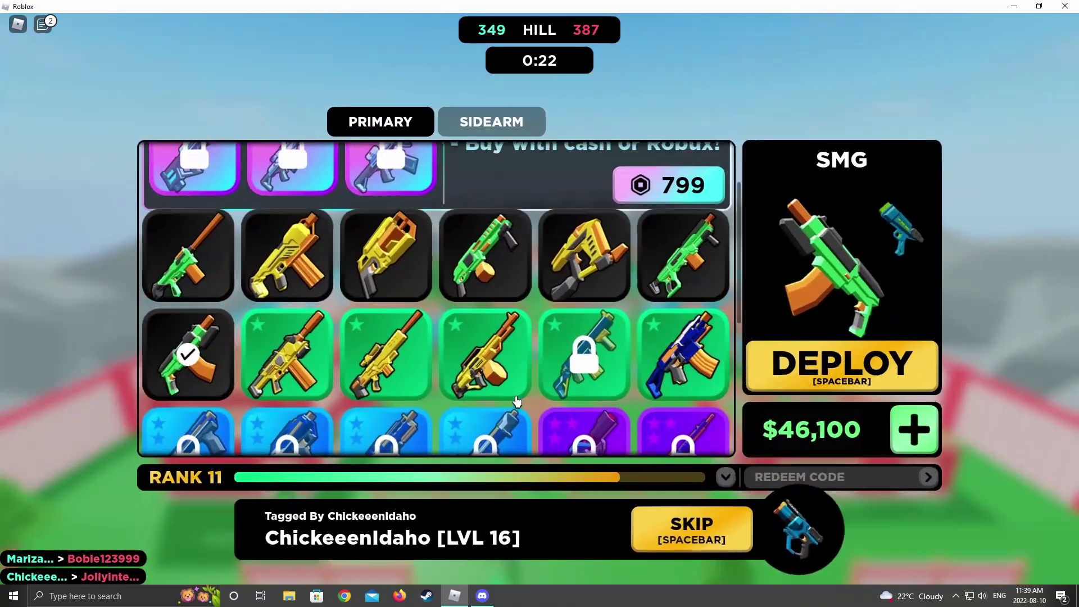
{"action": "scroll", "coordinate": [638, 420], "scroll_direction": "down", "scroll_amount": 2}
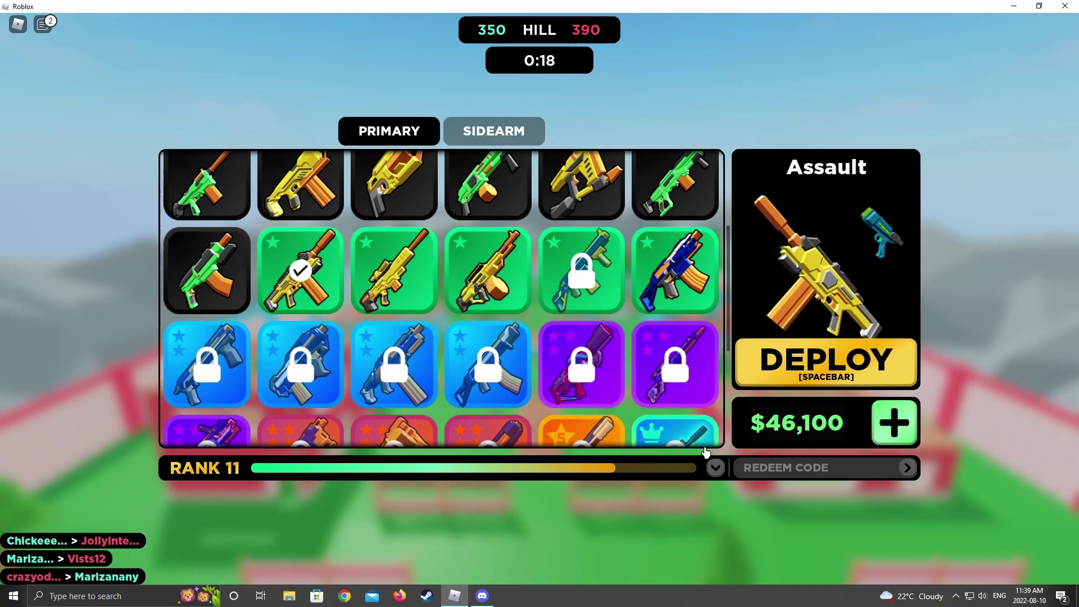
{"action": "left_click", "coordinate": [864, 375]}
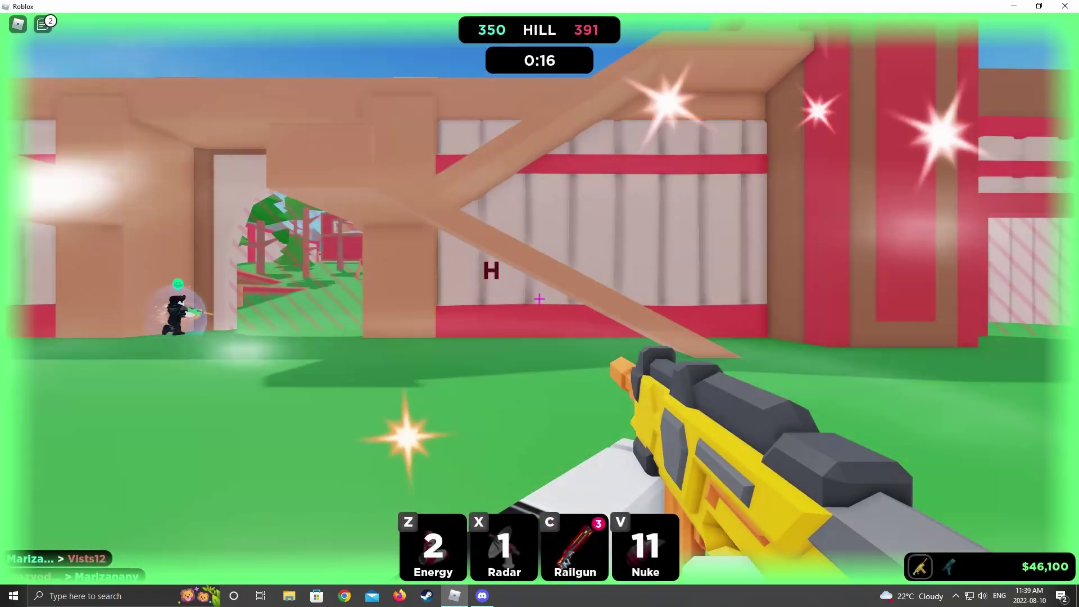
{"action": "key", "text": "w"}
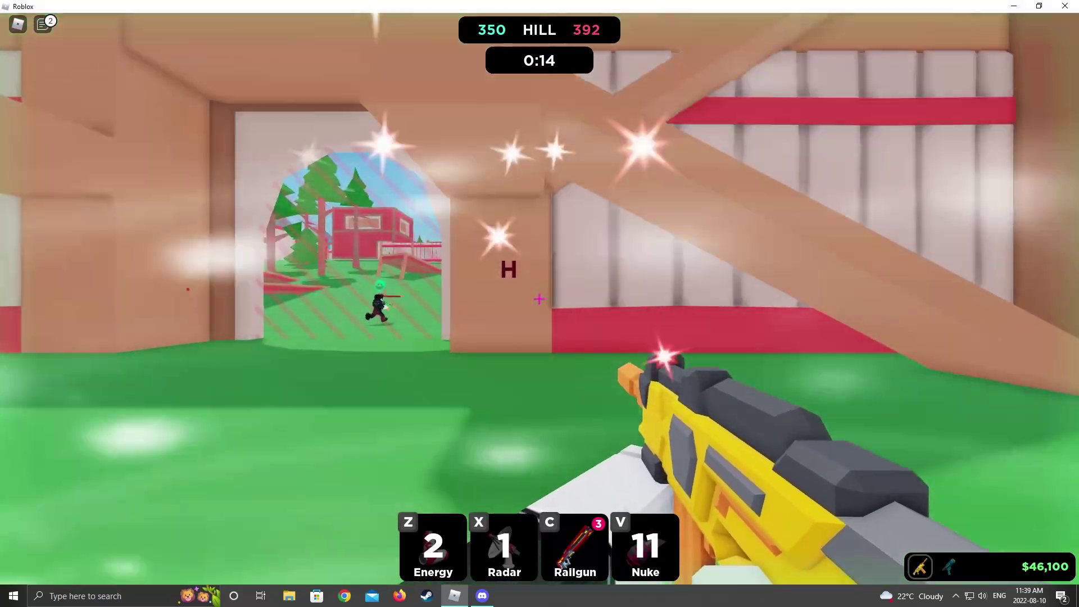
Step: Check the leaderboard (79 tags, 22 deaths), then walk toward the hill ramp
{"action": "key", "text": "Tab"}
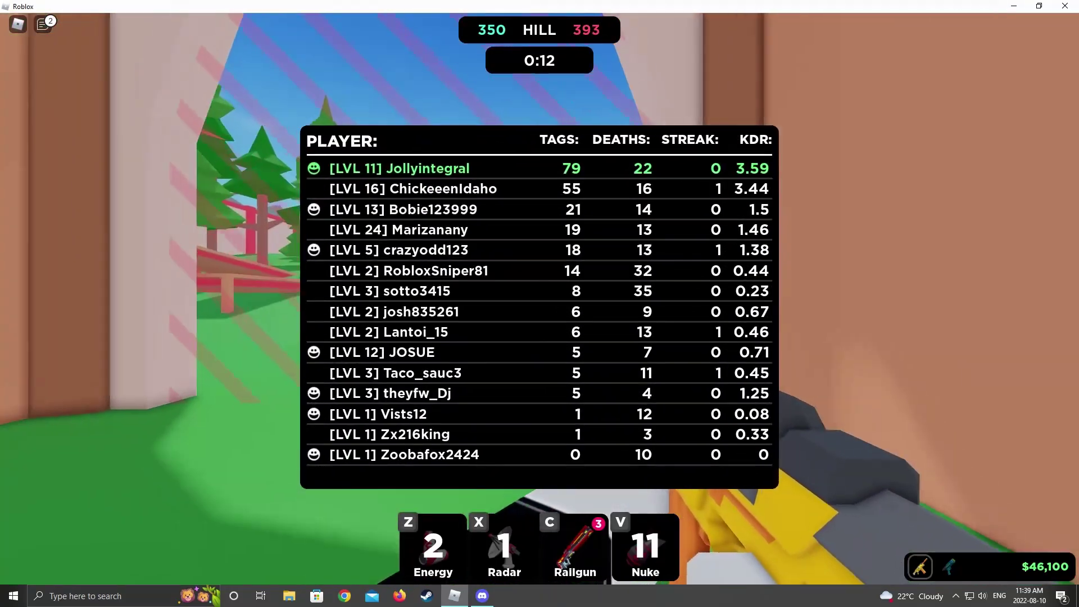
{"action": "key", "text": "Tab"}
{"action": "key", "text": "w"}
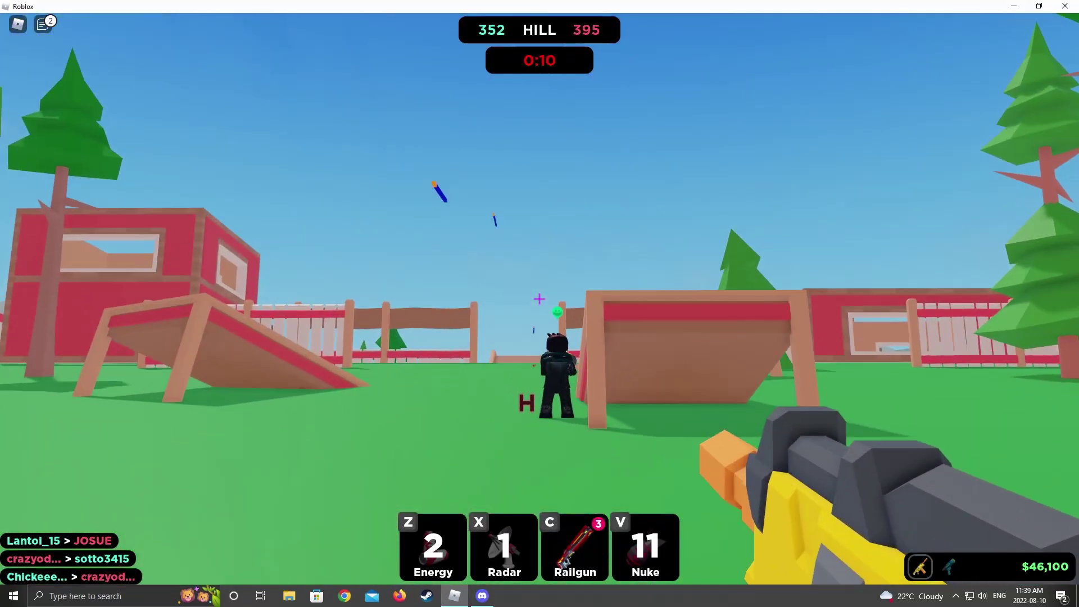
{"action": "key", "text": "w"}
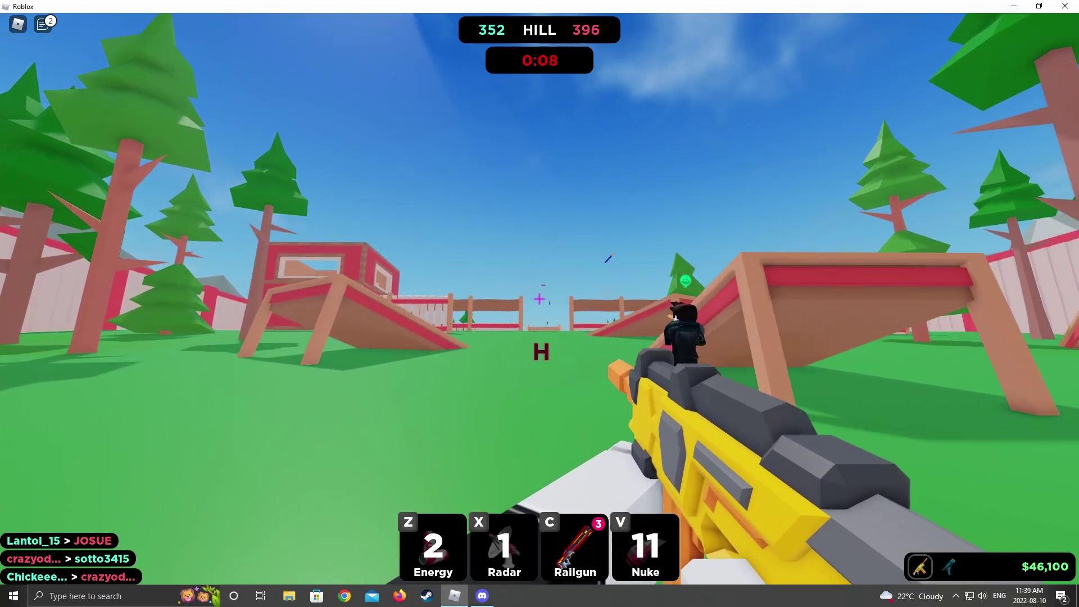
{"action": "key", "text": "w"}
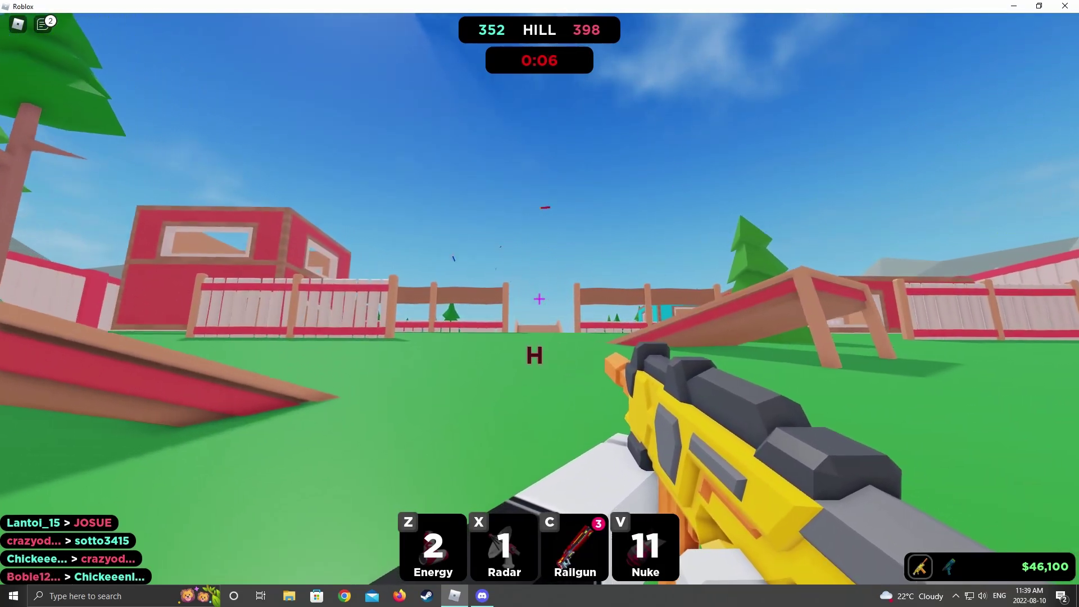
{"action": "key", "text": "w"}
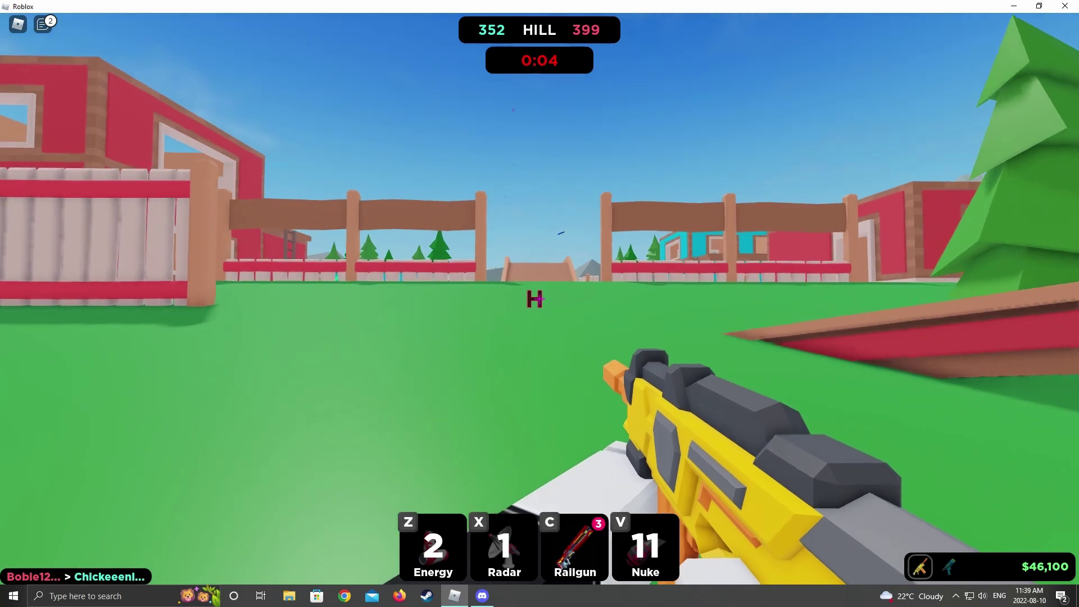
{"action": "key", "text": "w"}
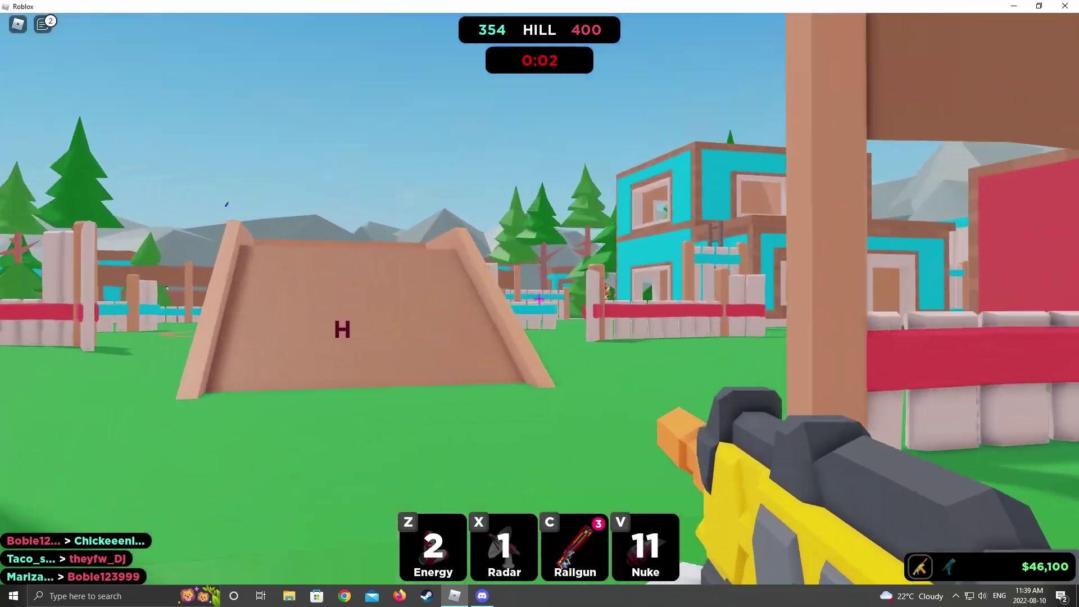